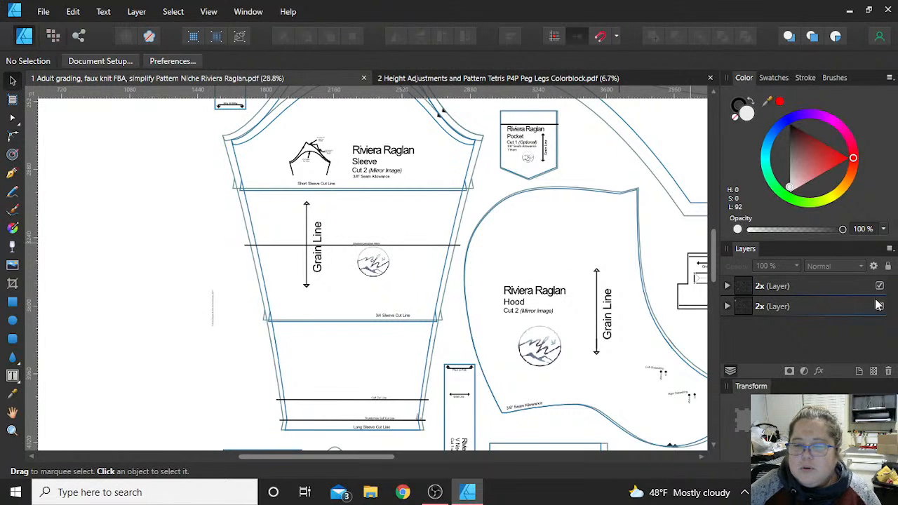
- Ungroup the pattern artwork in the lower 2x layer twice, starting from the sleeve's left side line, and clear the selection
{"action": "scroll", "coordinate": [235, 210], "scroll_direction": "up", "scroll_amount": 4}
{"action": "scroll", "coordinate": [235, 210], "scroll_direction": "up", "scroll_amount": 7}
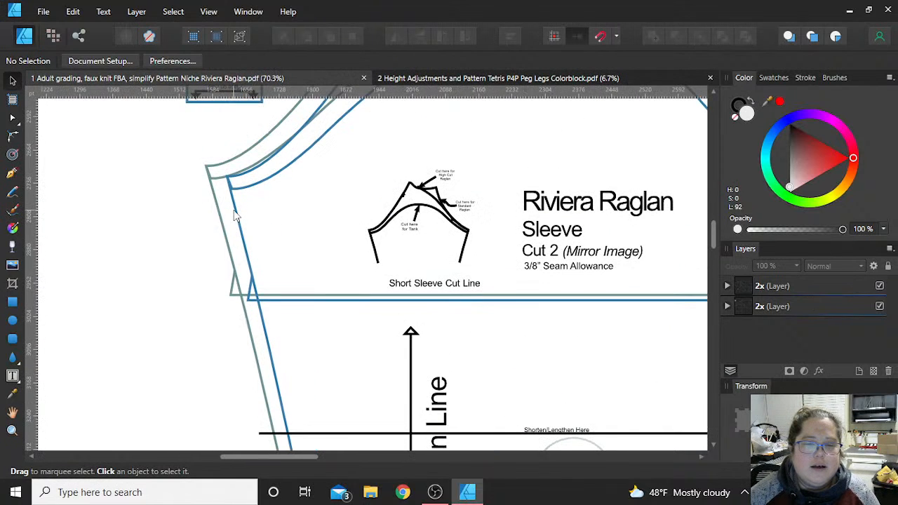
{"action": "left_click", "coordinate": [235, 211]}
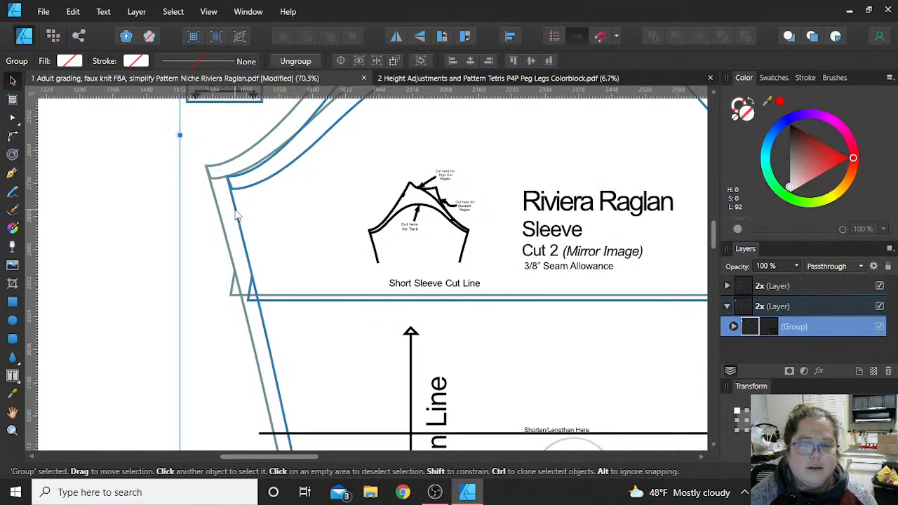
{"action": "left_click", "coordinate": [228, 243]}
{"action": "left_click", "coordinate": [247, 238]}
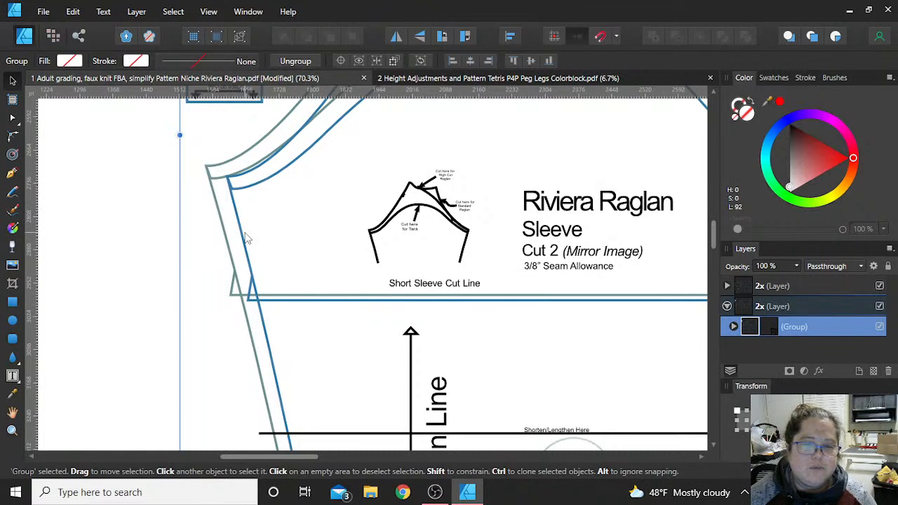
{"action": "key", "text": "ctrl+shift+g"}
{"action": "key", "text": "ctrl+shift+g"}
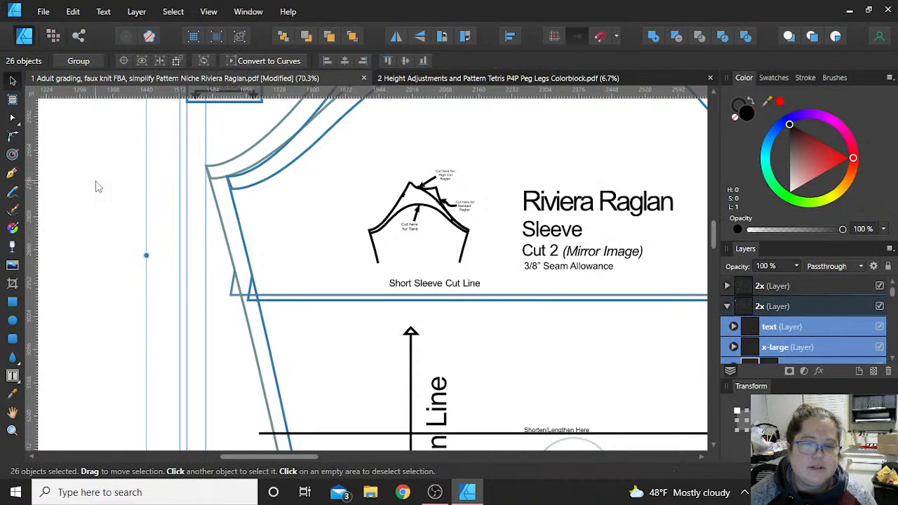
{"action": "left_click", "coordinate": [96, 182]}
- Ungroup the nested artwork in the x-large layer down to separate curves and select the x-large sleeve outline
{"action": "left_click", "coordinate": [238, 217]}
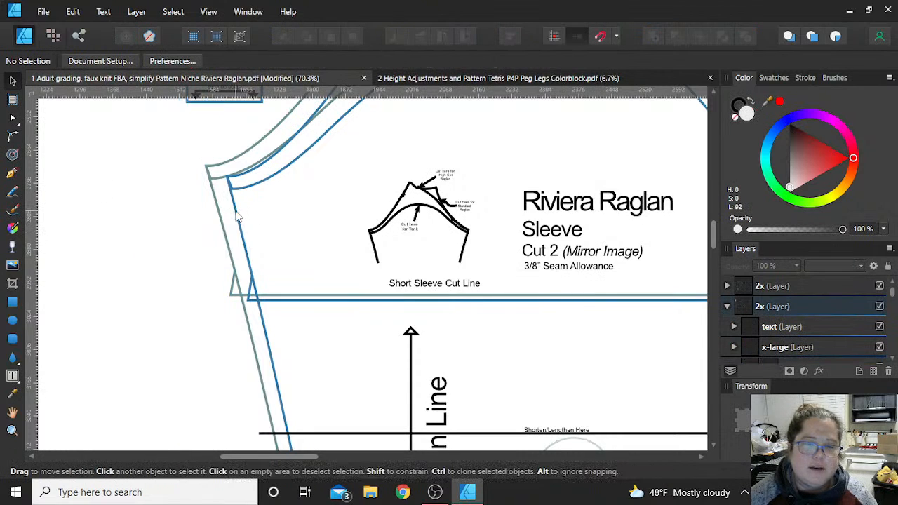
{"action": "key", "text": "ctrl+shift+g"}
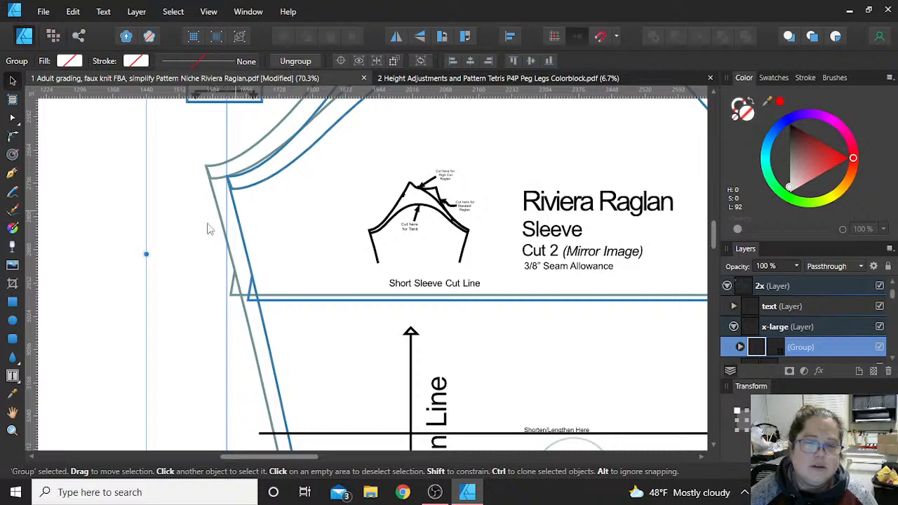
{"action": "key", "text": "ctrl+shift+g"}
{"action": "left_click", "coordinate": [198, 244]}
{"action": "left_click", "coordinate": [246, 249]}
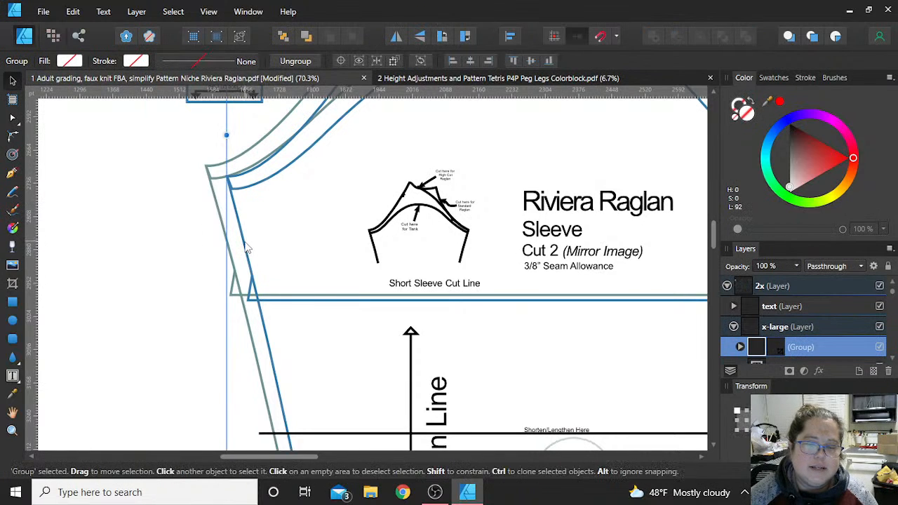
{"action": "key", "text": "ctrl+shift+g"}
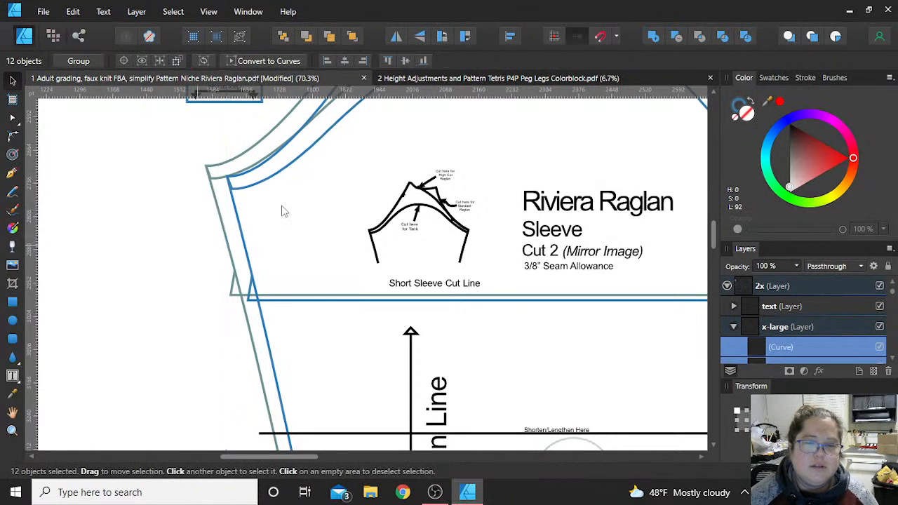
{"action": "left_click", "coordinate": [261, 223]}
{"action": "left_click", "coordinate": [232, 227]}
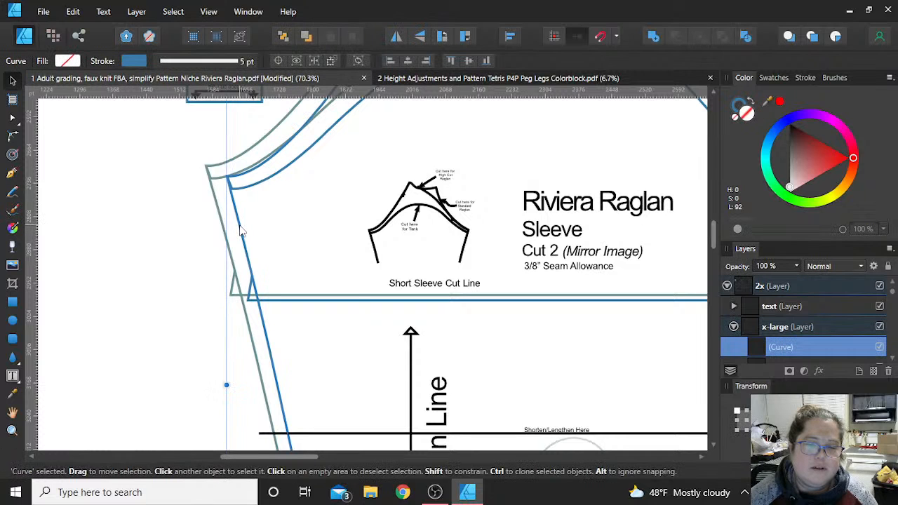
- Break the x-large sleeve outline at the left corner node of the Long Sleeve Cut Line
{"action": "key", "text": "a"}
{"action": "scroll", "coordinate": [233, 227], "scroll_direction": "down", "scroll_amount": 1}
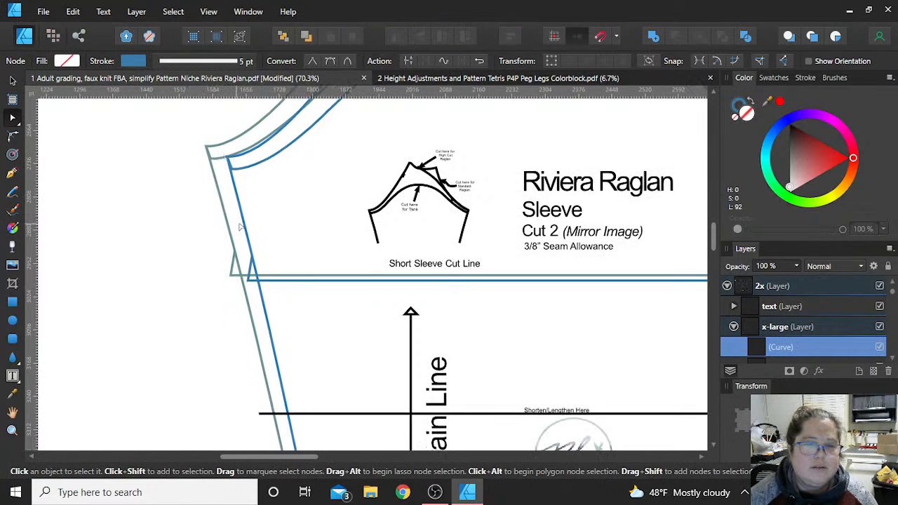
{"action": "scroll", "coordinate": [245, 204], "scroll_direction": "down", "scroll_amount": 10}
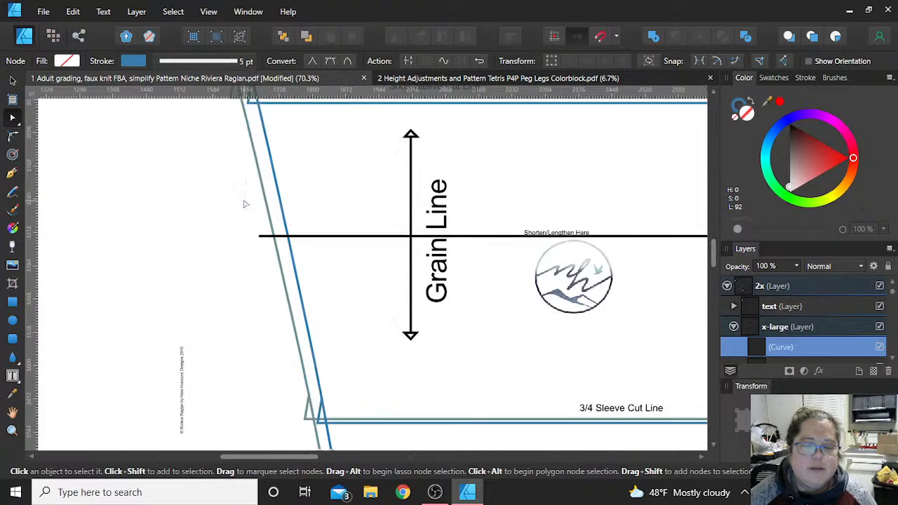
{"action": "scroll", "coordinate": [302, 219], "scroll_direction": "down", "scroll_amount": 1}
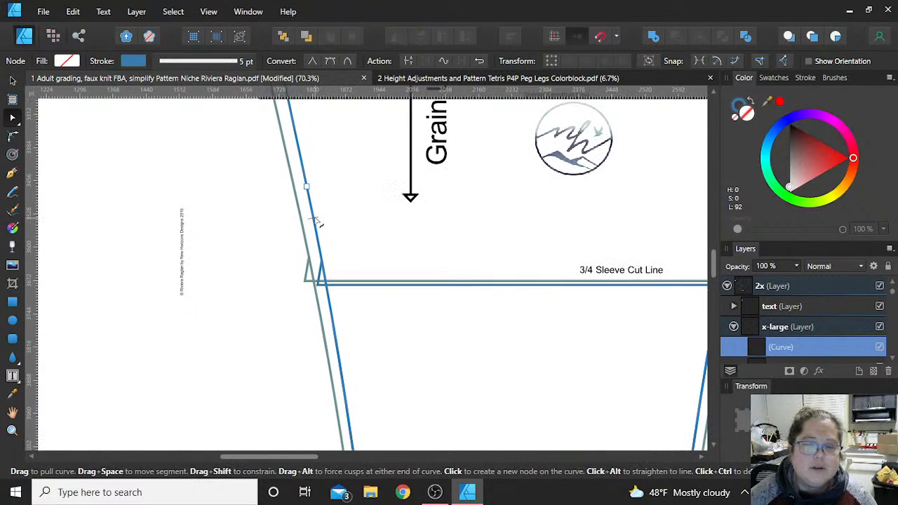
{"action": "scroll", "coordinate": [317, 221], "scroll_direction": "down", "scroll_amount": 3}
{"action": "scroll", "coordinate": [315, 221], "scroll_direction": "down", "scroll_amount": 8}
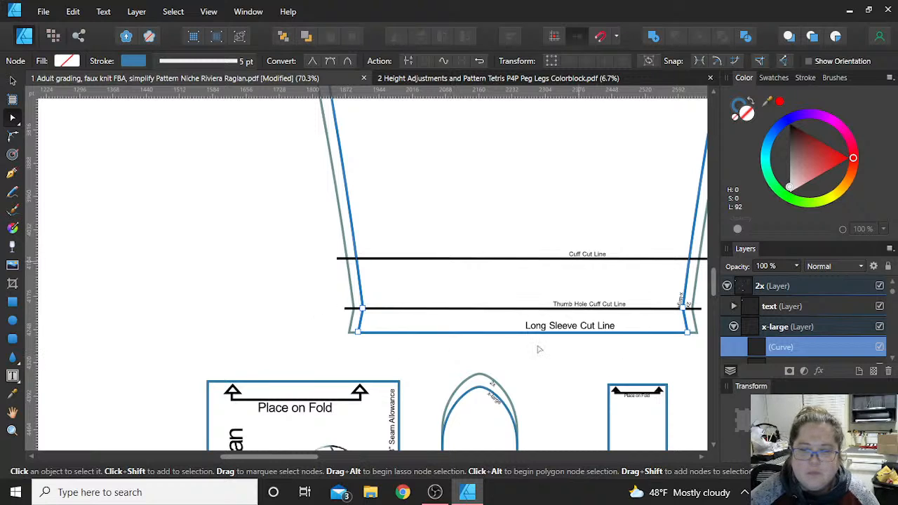
{"action": "left_click", "coordinate": [358, 334]}
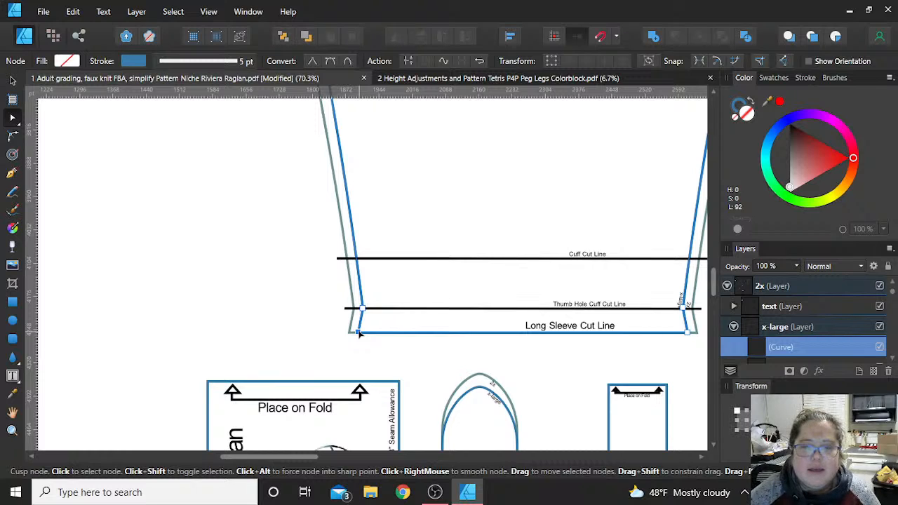
{"action": "left_click", "coordinate": [412, 62]}
- Break the x-large sleeve outline at its left underarm corner node and select the separated side seam curve down to the hem
{"action": "scroll", "coordinate": [400, 256], "scroll_direction": "up", "scroll_amount": 5}
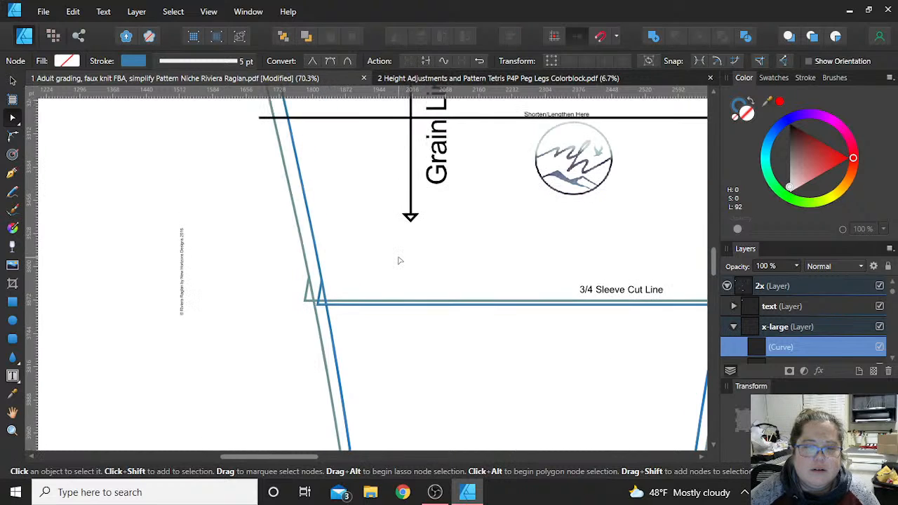
{"action": "scroll", "coordinate": [400, 261], "scroll_direction": "up", "scroll_amount": 6}
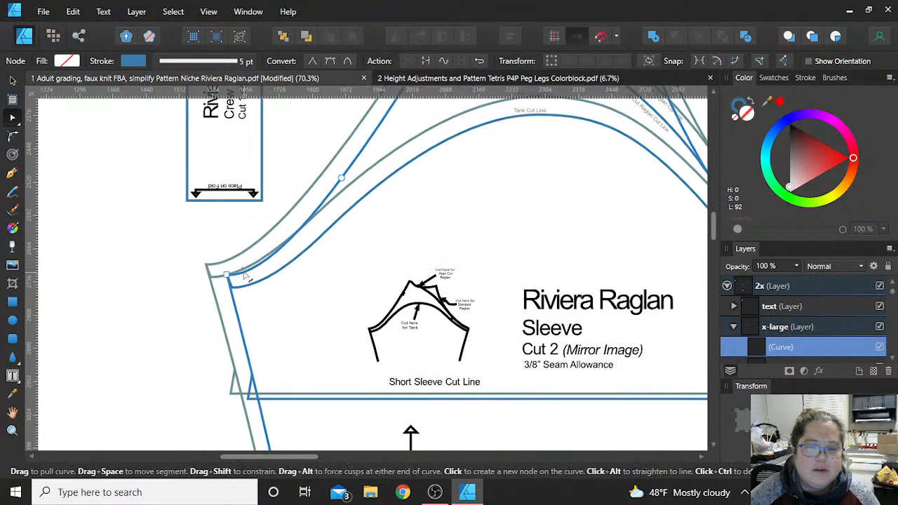
{"action": "scroll", "coordinate": [247, 278], "scroll_direction": "up", "scroll_amount": 4}
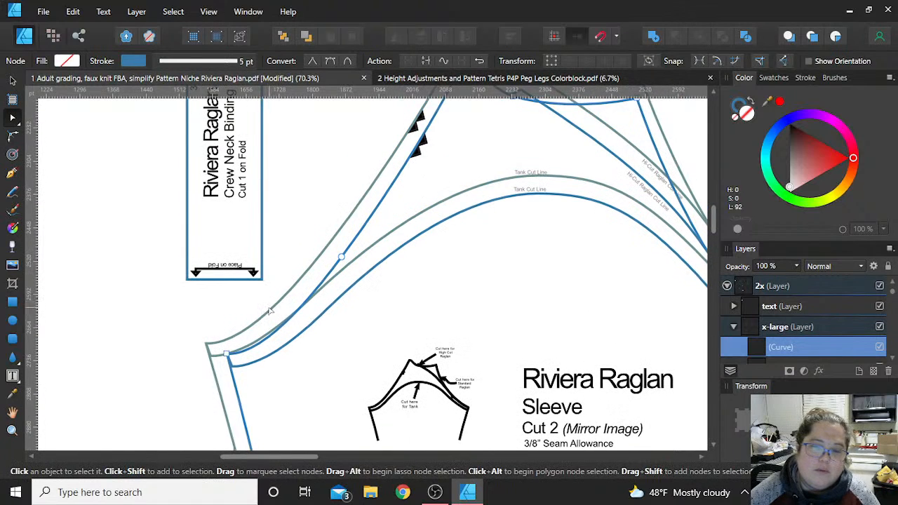
{"action": "scroll", "coordinate": [269, 311], "scroll_direction": "down", "scroll_amount": 2}
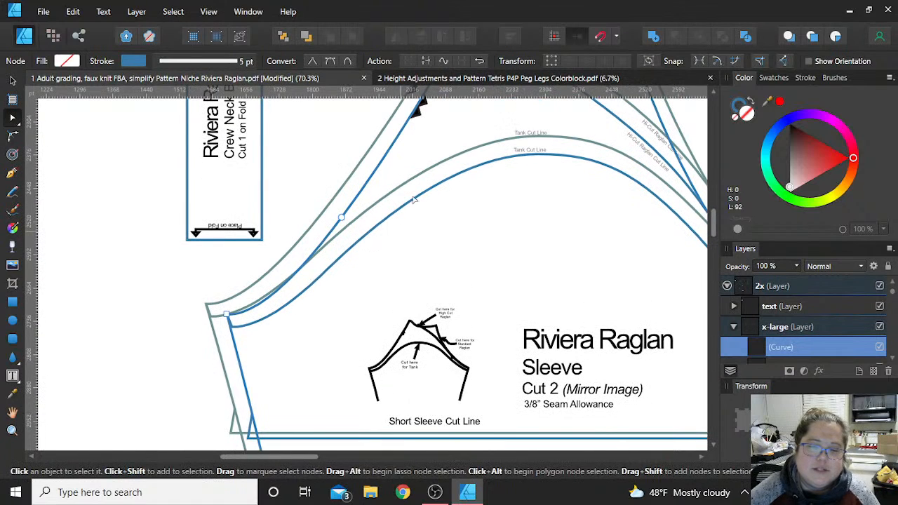
{"action": "left_click", "coordinate": [228, 317]}
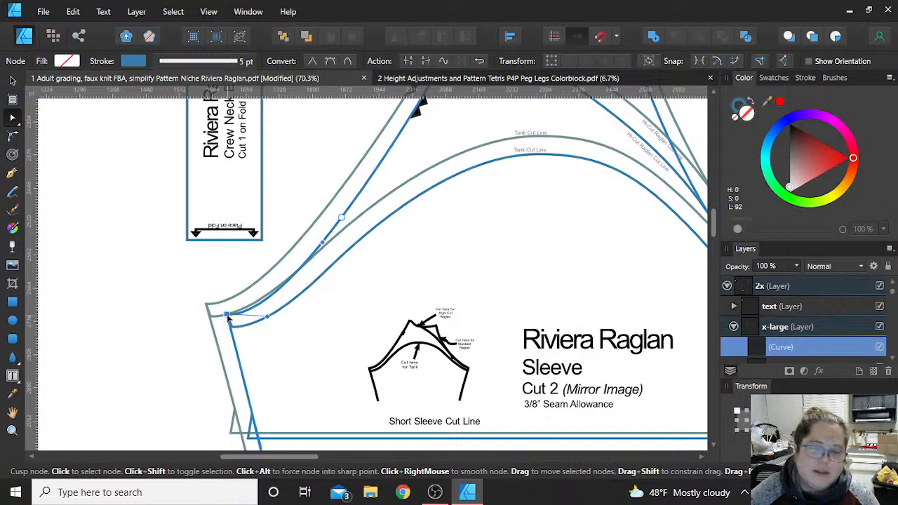
{"action": "left_click", "coordinate": [407, 61]}
{"action": "scroll", "coordinate": [170, 305], "scroll_direction": "down", "scroll_amount": 6}
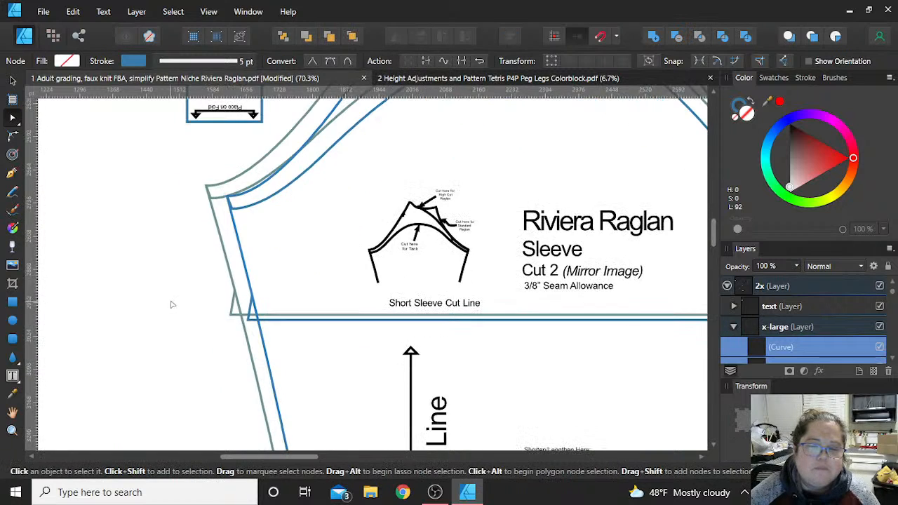
{"action": "left_click", "coordinate": [246, 272]}
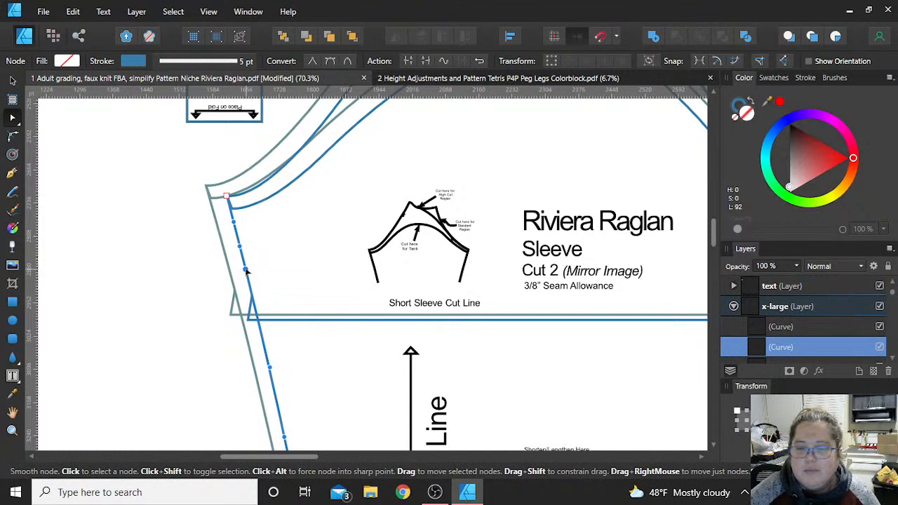
{"action": "scroll", "coordinate": [246, 271], "scroll_direction": "down", "scroll_amount": 18}
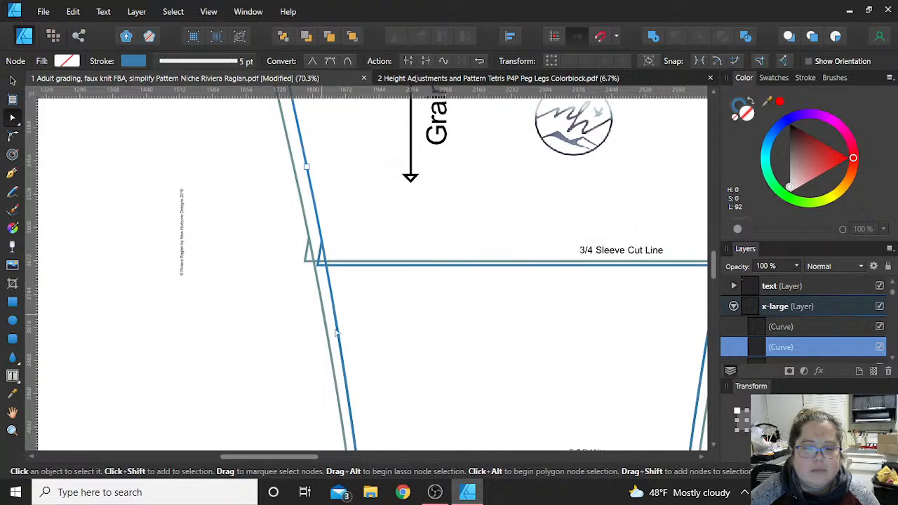
{"action": "scroll", "coordinate": [336, 332], "scroll_direction": "down", "scroll_amount": 6}
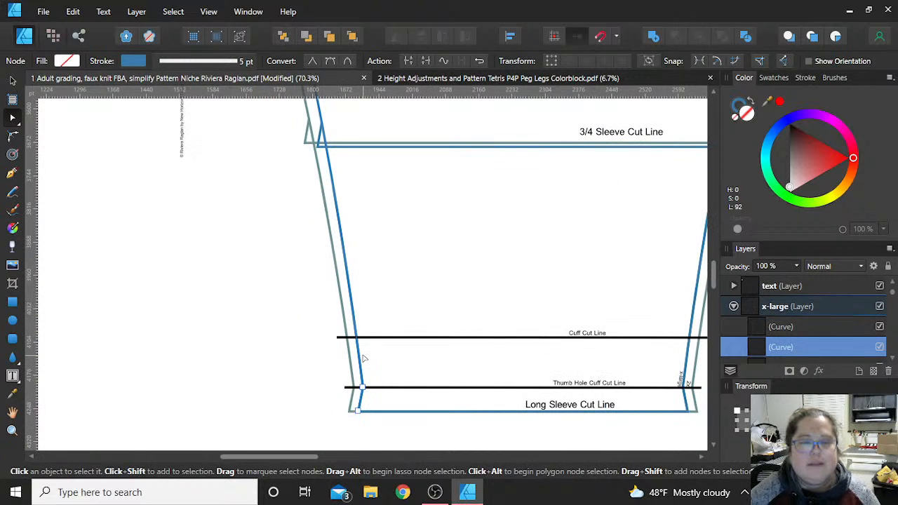
- Deselect the sleeve curve and change the document units to Inches in the document setup
{"action": "left_click", "coordinate": [13, 81]}
{"action": "left_click", "coordinate": [149, 234]}
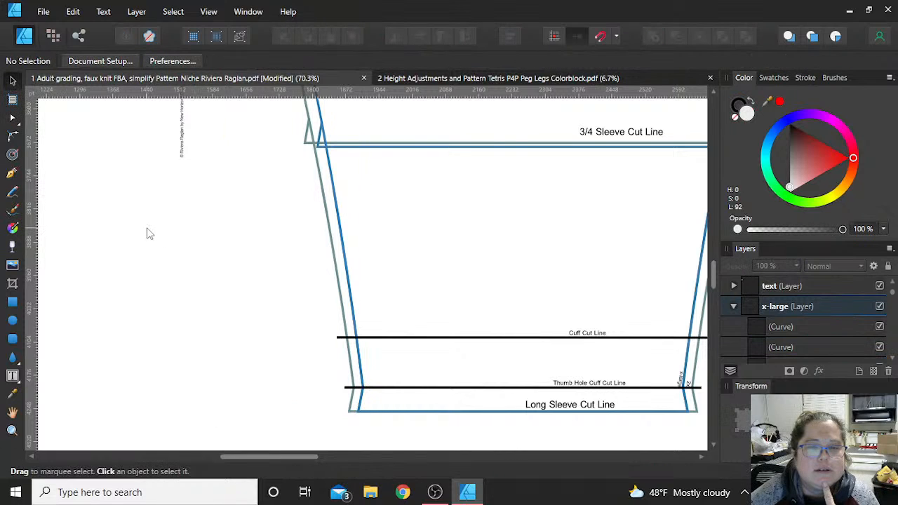
{"action": "left_click", "coordinate": [130, 63]}
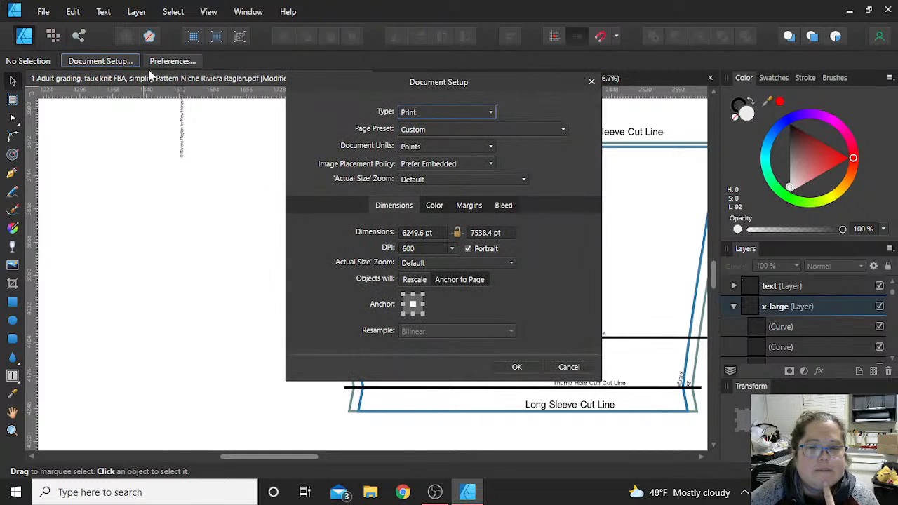
{"action": "left_click", "coordinate": [450, 146]}
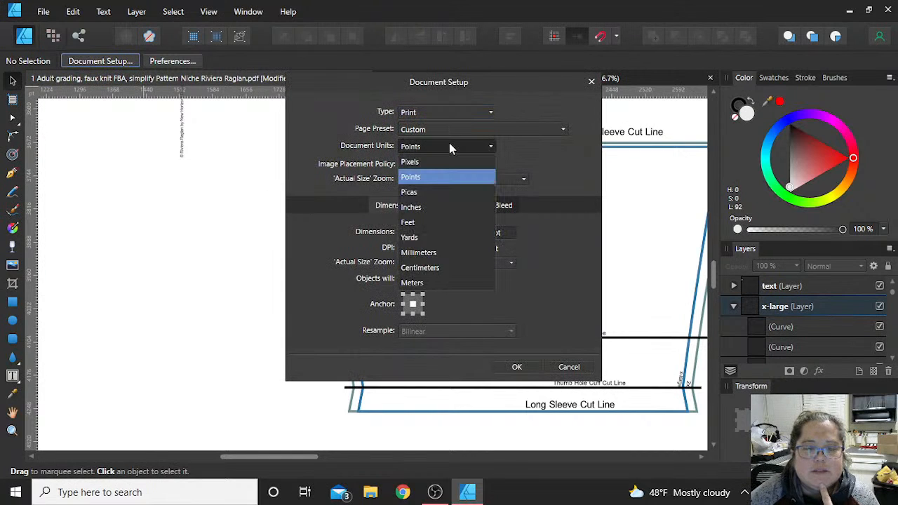
{"action": "left_click", "coordinate": [426, 208]}
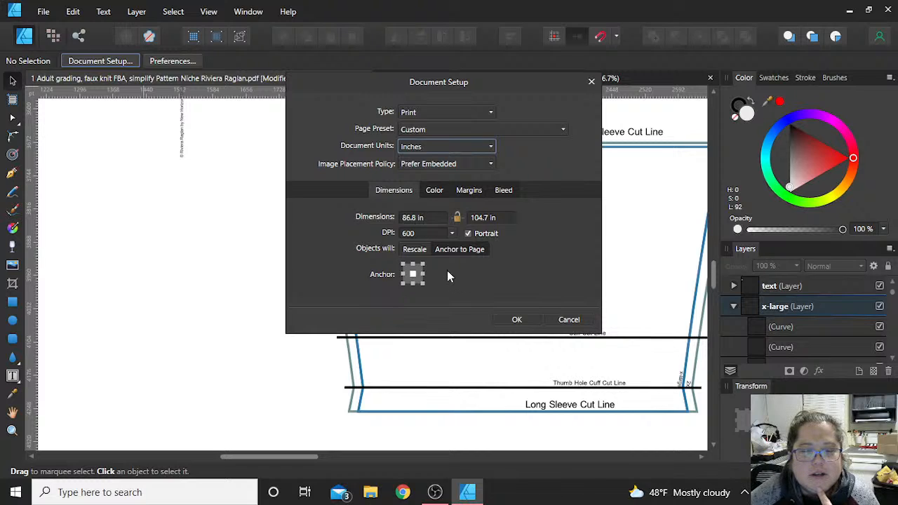
- Set the page width to 100 in and apply the document setup
{"action": "left_click", "coordinate": [435, 218]}
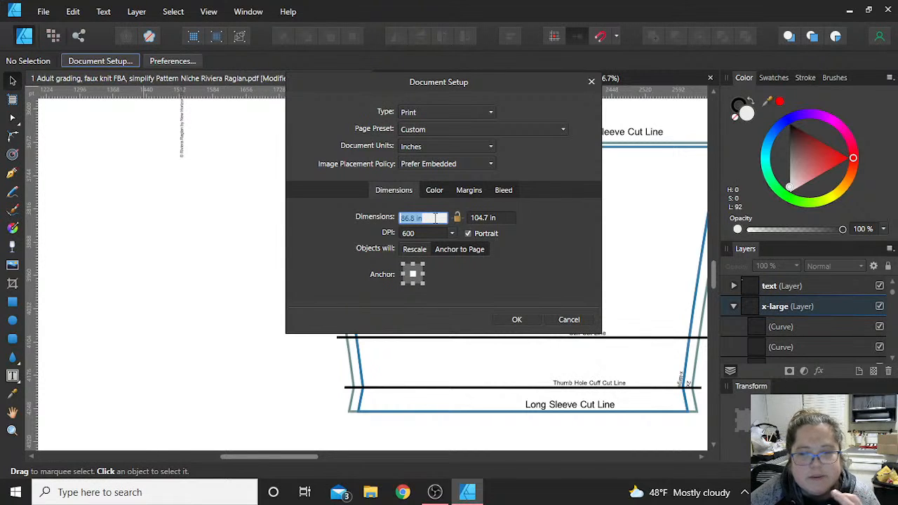
{"action": "type", "text": "1"}
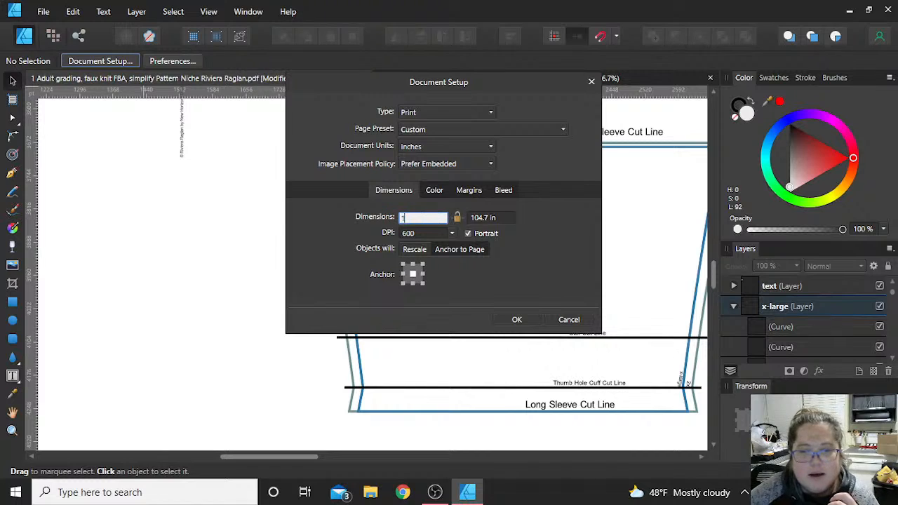
{"action": "type", "text": "00"}
{"action": "key", "text": "Return"}
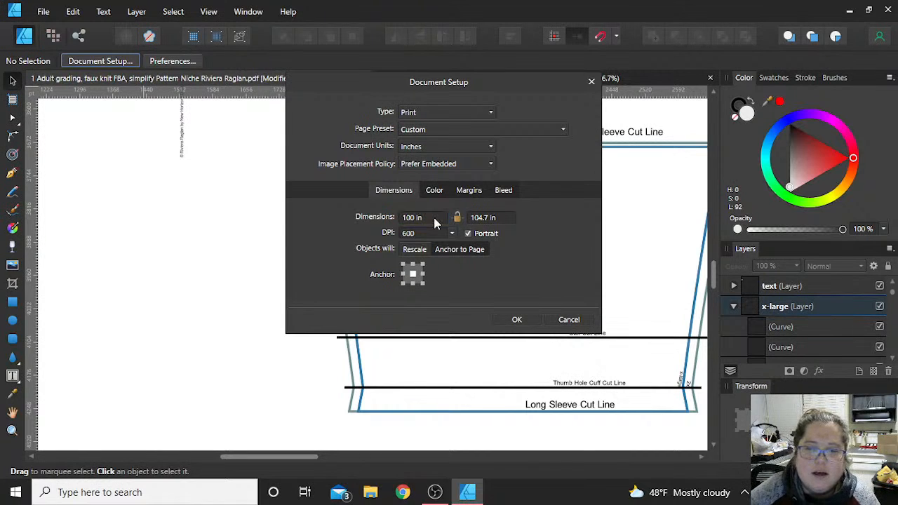
{"action": "left_click", "coordinate": [493, 218]}
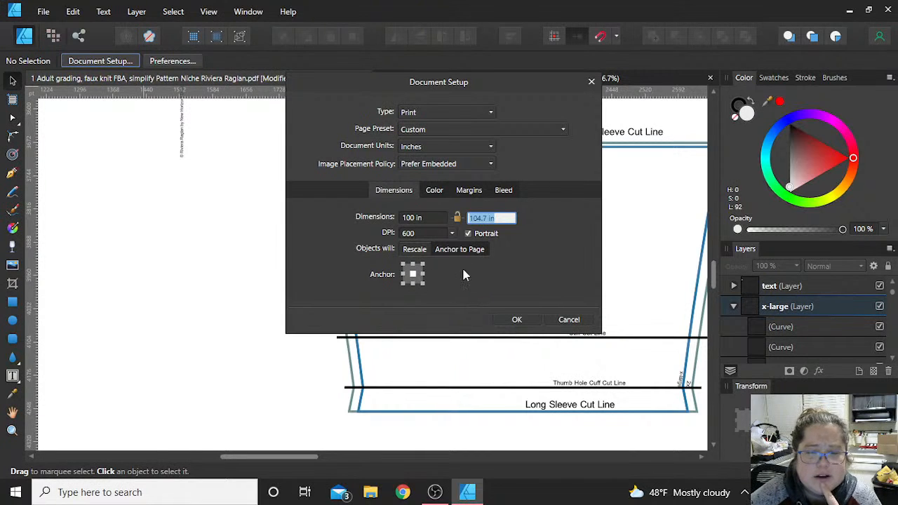
{"action": "left_click", "coordinate": [527, 322]}
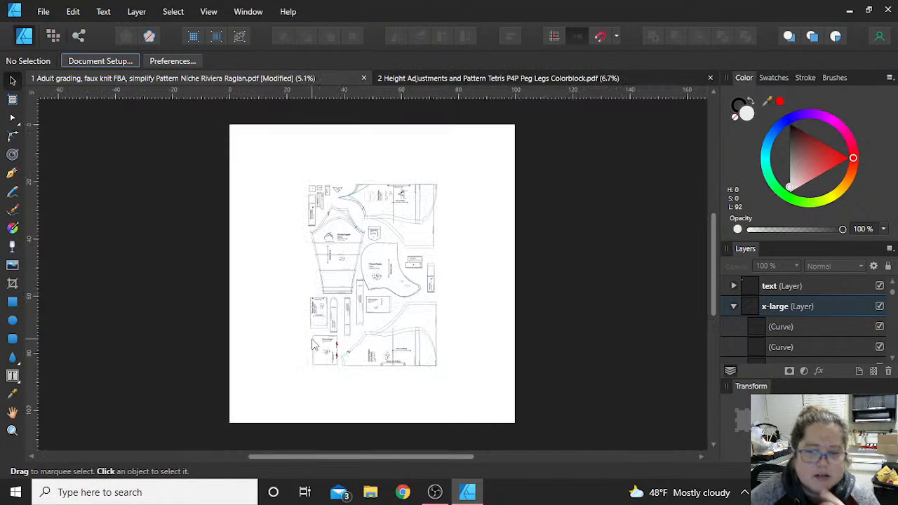
- Select the separated x-large side seam curve on the sleeve's left edge and examine its nodes from underarm to hem
{"action": "scroll", "coordinate": [304, 275], "scroll_direction": "up", "scroll_amount": 5}
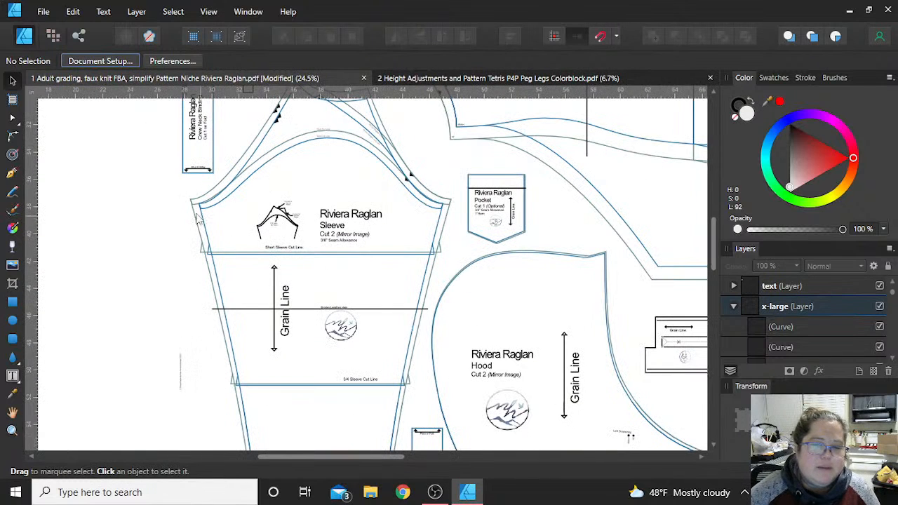
{"action": "left_click", "coordinate": [207, 234]}
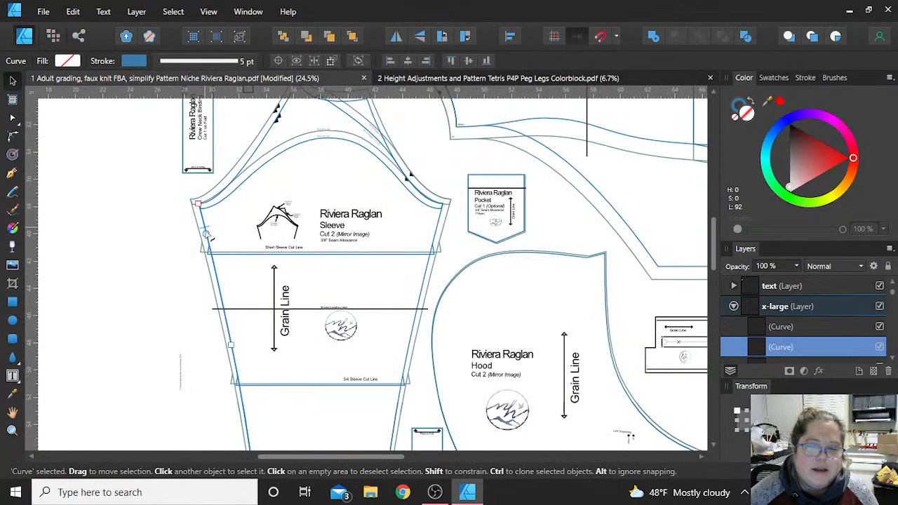
{"action": "key", "text": "a"}
{"action": "scroll", "coordinate": [249, 291], "scroll_direction": "down", "scroll_amount": 3}
{"action": "scroll", "coordinate": [253, 298], "scroll_direction": "down", "scroll_amount": 1}
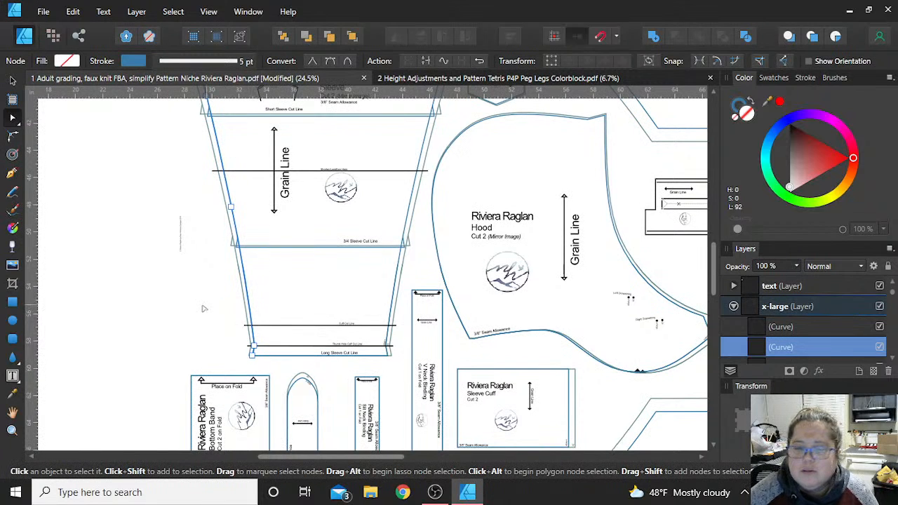
{"action": "scroll", "coordinate": [200, 319], "scroll_direction": "up", "scroll_amount": 2}
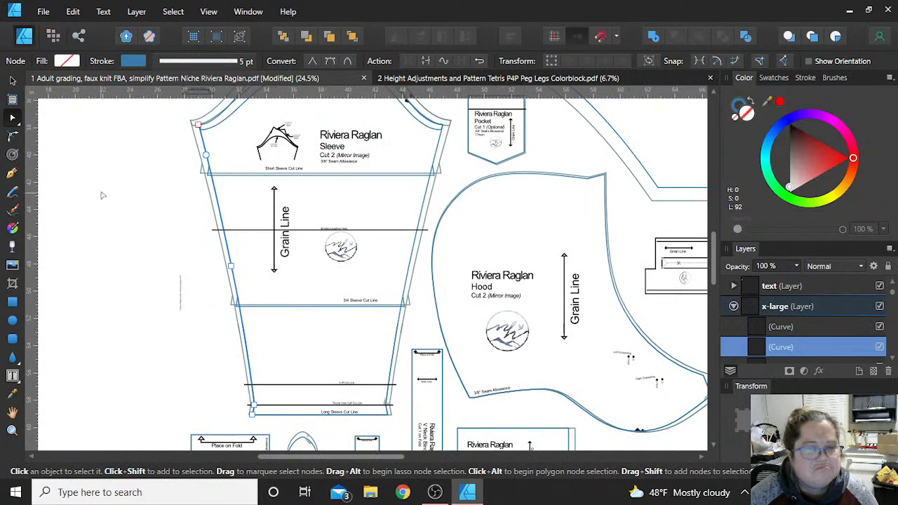
{"action": "left_click", "coordinate": [12, 81]}
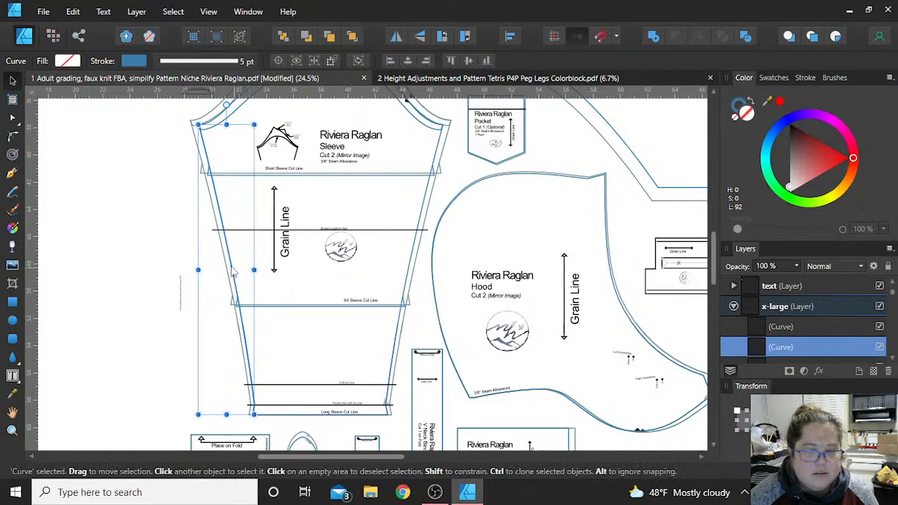
- Try moving the separated side seam curve clear of the sleeve to its left, and undo the moves
{"action": "left_click_drag", "start_coordinate": [206, 262], "coordinate": [135, 273]}
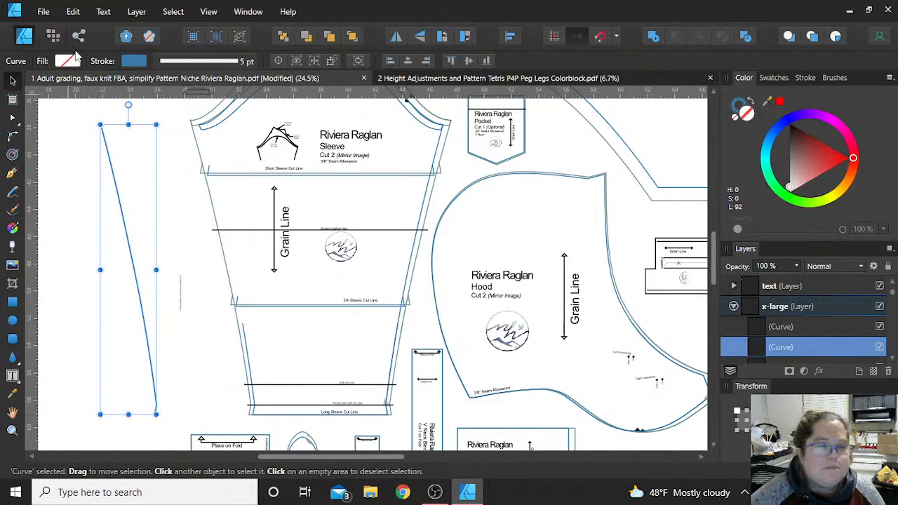
{"action": "left_click_drag", "start_coordinate": [117, 191], "coordinate": [150, 193]}
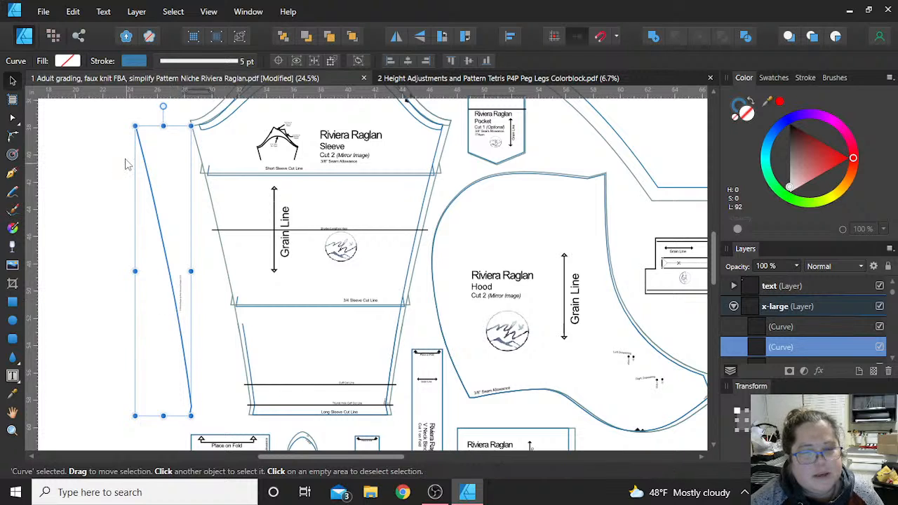
{"action": "scroll", "coordinate": [168, 242], "scroll_direction": "up", "scroll_amount": 2}
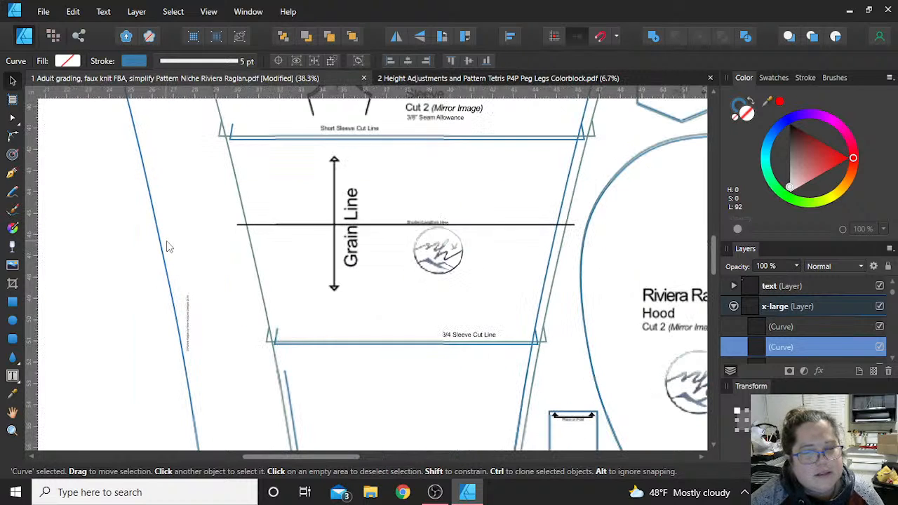
{"action": "scroll", "coordinate": [180, 258], "scroll_direction": "down", "scroll_amount": 2}
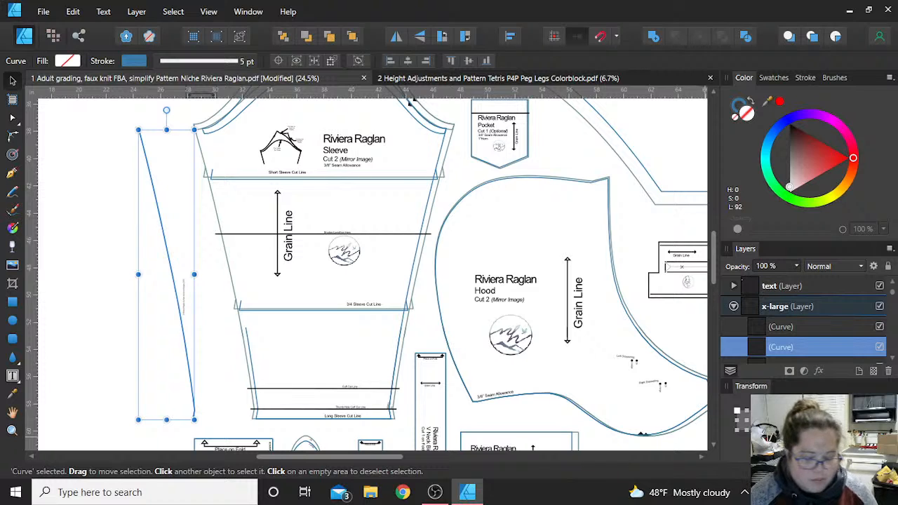
{"action": "key", "text": "ctrl+z"}
{"action": "key", "text": "ctrl+z"}
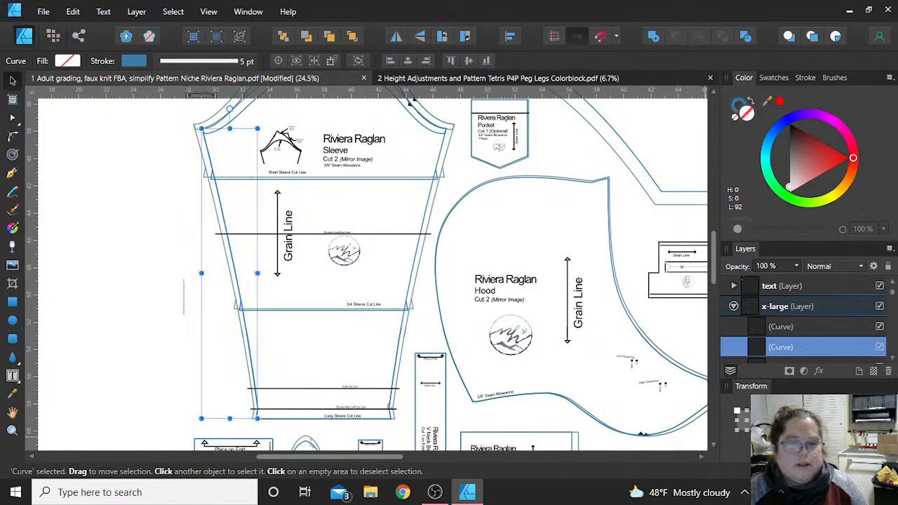
- Draw a straight vertical line with the Pen tool from the upper edge of the sleeve cap down to the Long Sleeve Cut Line
{"action": "scroll", "coordinate": [283, 210], "scroll_direction": "up", "scroll_amount": 2}
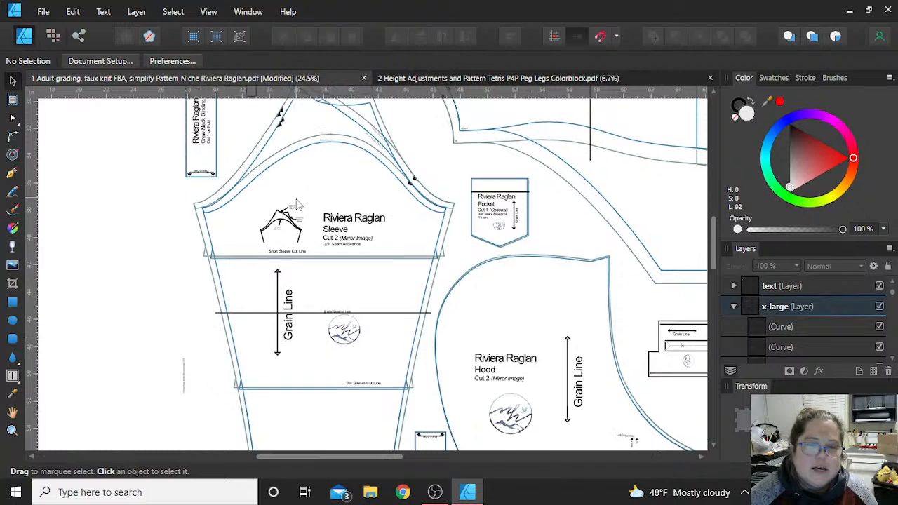
{"action": "scroll", "coordinate": [331, 179], "scroll_direction": "down", "scroll_amount": 5}
{"action": "scroll", "coordinate": [332, 251], "scroll_direction": "down", "scroll_amount": 1}
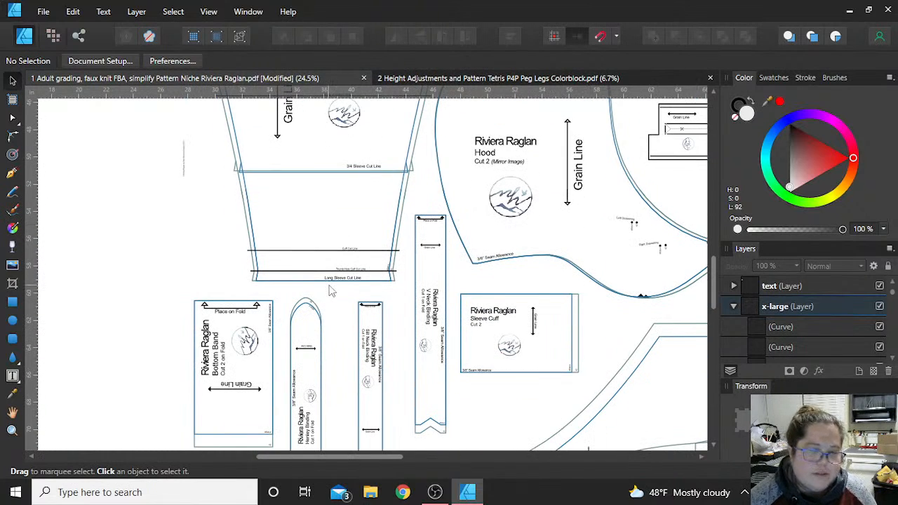
{"action": "scroll", "coordinate": [332, 291], "scroll_direction": "up", "scroll_amount": 1}
{"action": "scroll", "coordinate": [331, 291], "scroll_direction": "down", "scroll_amount": 2}
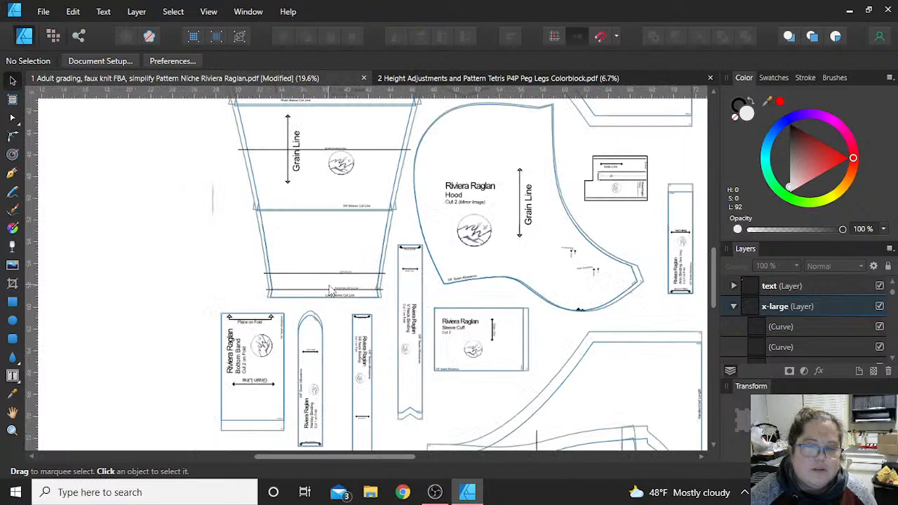
{"action": "scroll", "coordinate": [332, 291], "scroll_direction": "down", "scroll_amount": 1}
{"action": "scroll", "coordinate": [332, 291], "scroll_direction": "up", "scroll_amount": 1}
{"action": "scroll", "coordinate": [331, 291], "scroll_direction": "up", "scroll_amount": 2}
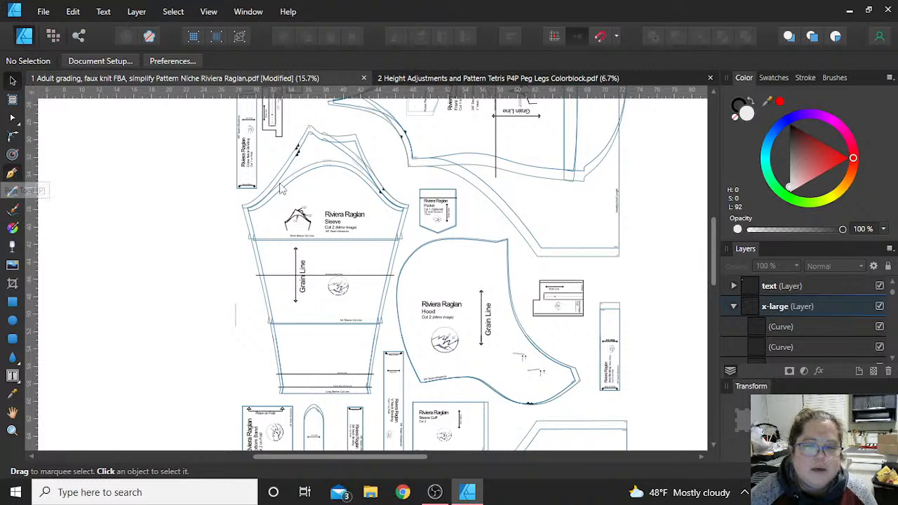
{"action": "key", "text": "p"}
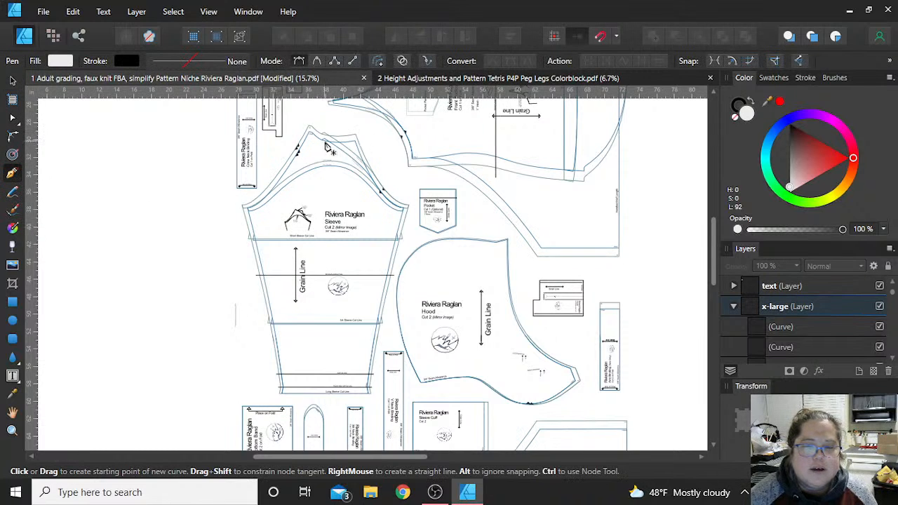
{"action": "left_click", "coordinate": [326, 143]}
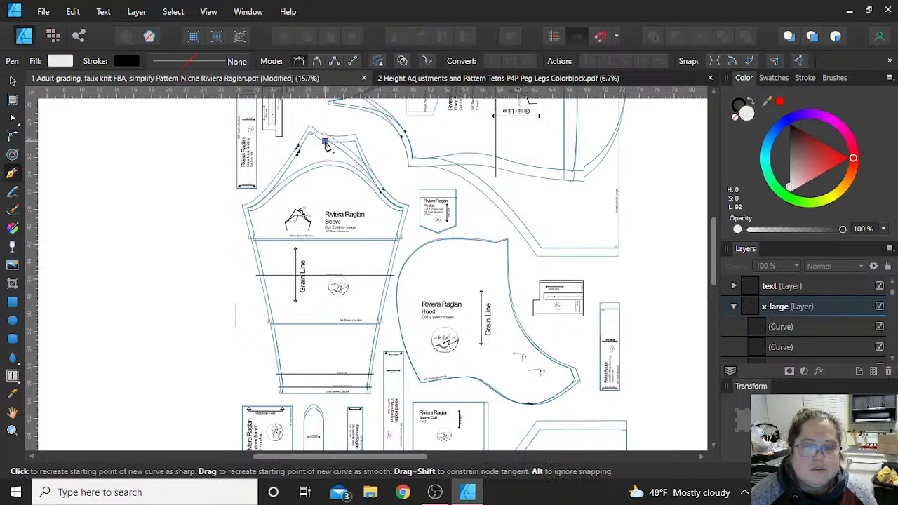
{"action": "left_click", "coordinate": [326, 397]}
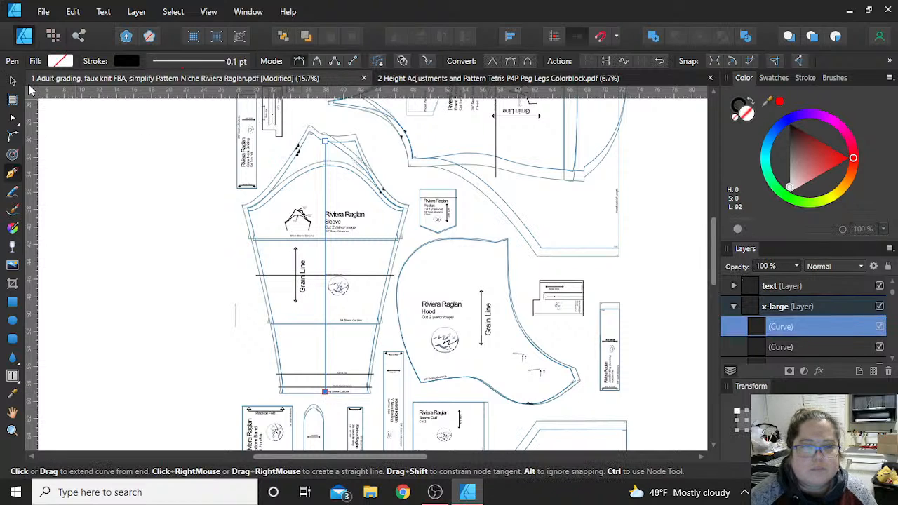
- Move the vertical line left so its lower end meets the left hem corner of the x-large sleeve
{"action": "left_click", "coordinate": [12, 81]}
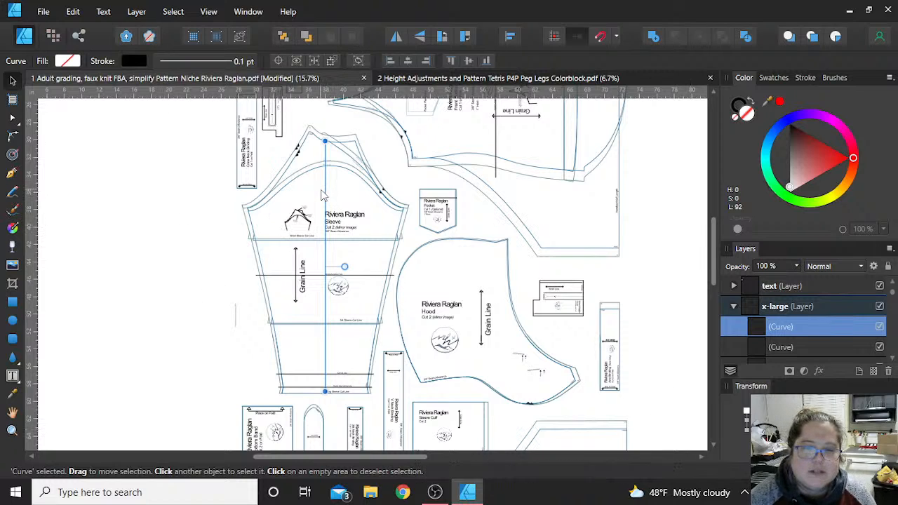
{"action": "left_click_drag", "start_coordinate": [327, 198], "coordinate": [271, 203]}
{"action": "scroll", "coordinate": [272, 362], "scroll_direction": "up", "scroll_amount": 3}
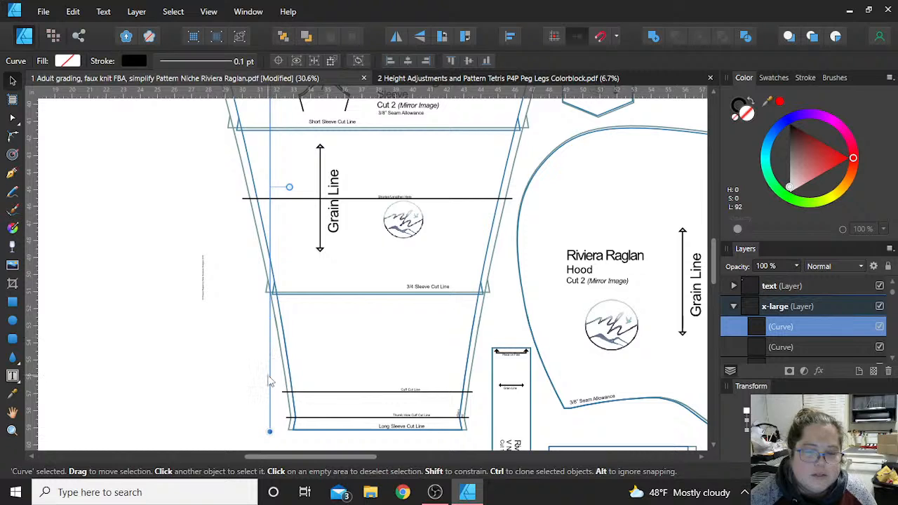
{"action": "left_click_drag", "start_coordinate": [271, 380], "coordinate": [293, 379]}
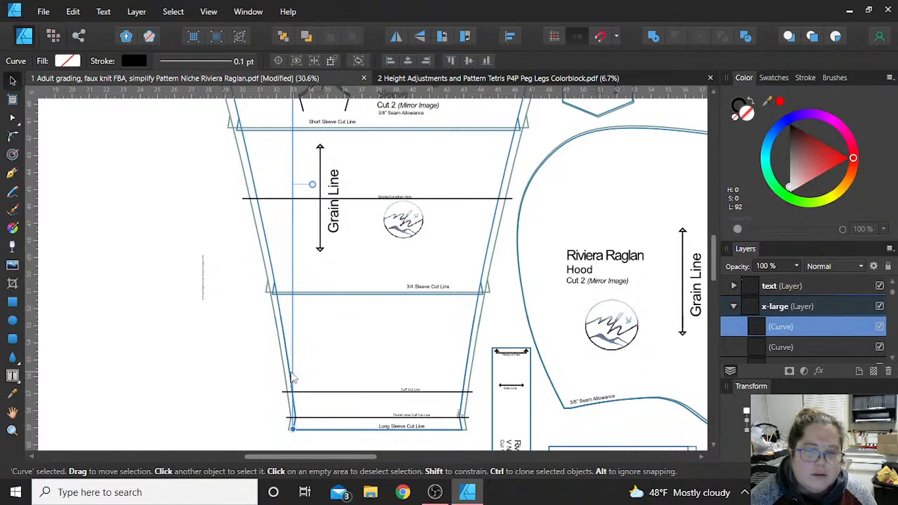
{"action": "scroll", "coordinate": [292, 375], "scroll_direction": "down", "scroll_amount": 3}
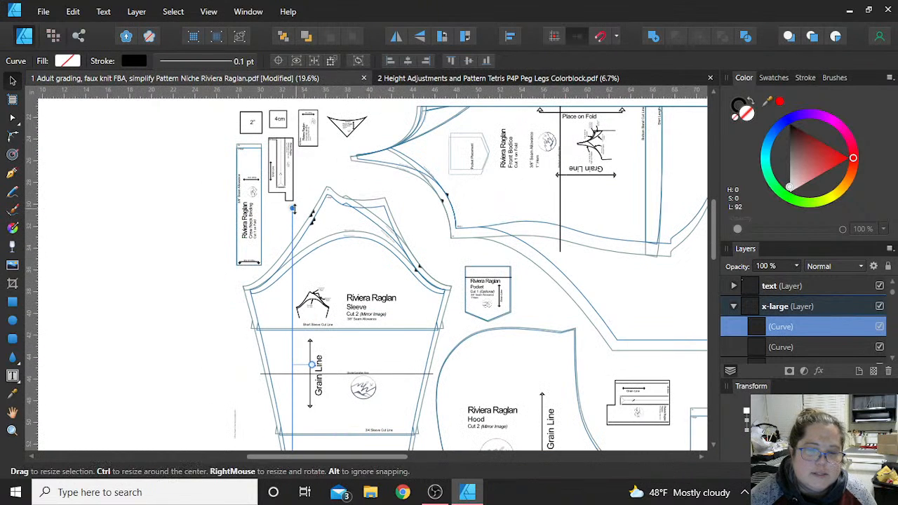
- Shorten the vertical line to the sleeve's underarm height, try shifting its upper end to the left underarm corner, and deselect it
{"action": "left_click_drag", "start_coordinate": [292, 208], "coordinate": [267, 291]}
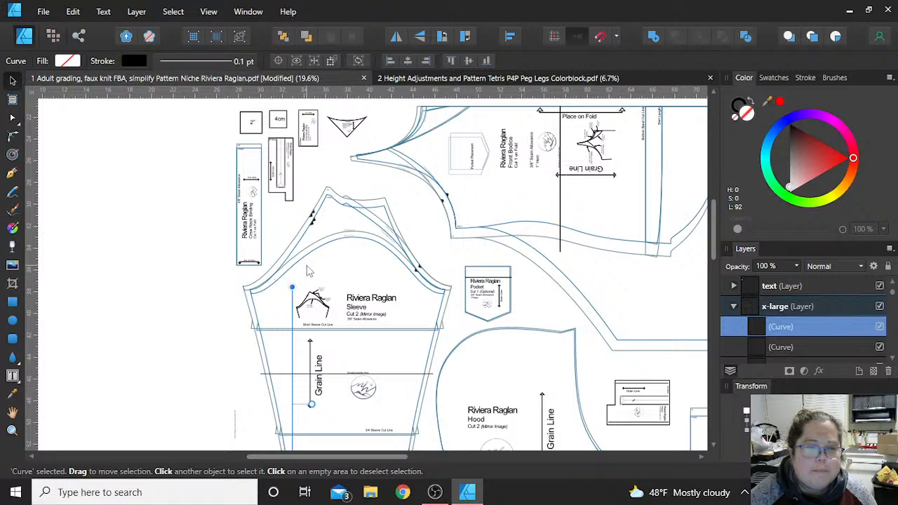
{"action": "scroll", "coordinate": [298, 281], "scroll_direction": "down", "scroll_amount": 1}
{"action": "scroll", "coordinate": [300, 284], "scroll_direction": "down", "scroll_amount": 4}
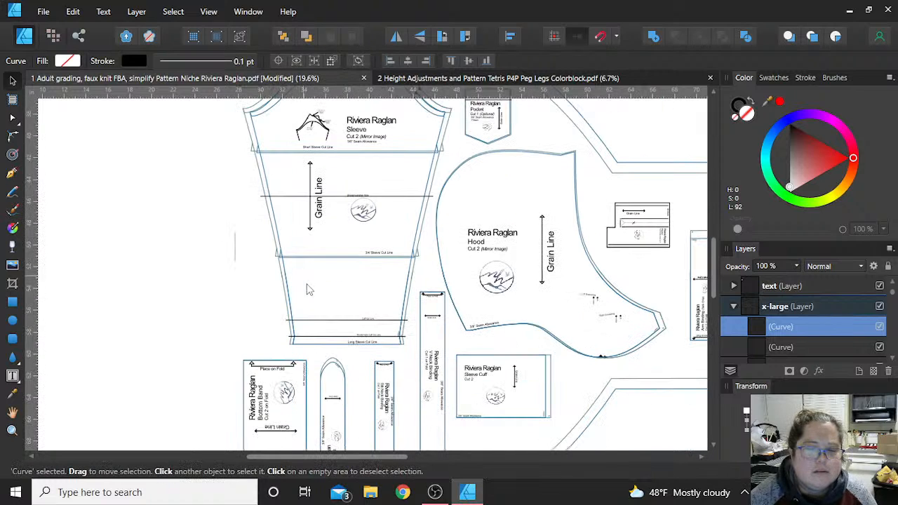
{"action": "scroll", "coordinate": [292, 342], "scroll_direction": "up", "scroll_amount": 2}
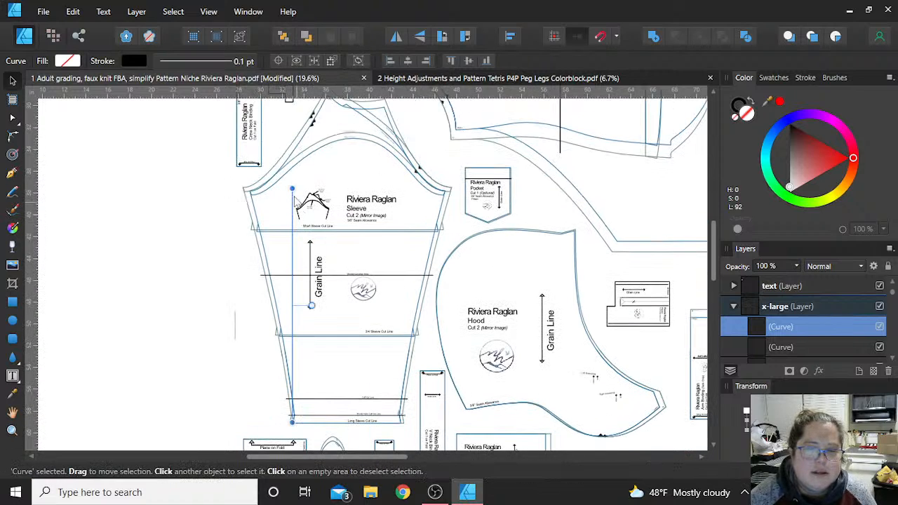
{"action": "left_click_drag", "start_coordinate": [292, 189], "coordinate": [256, 197]}
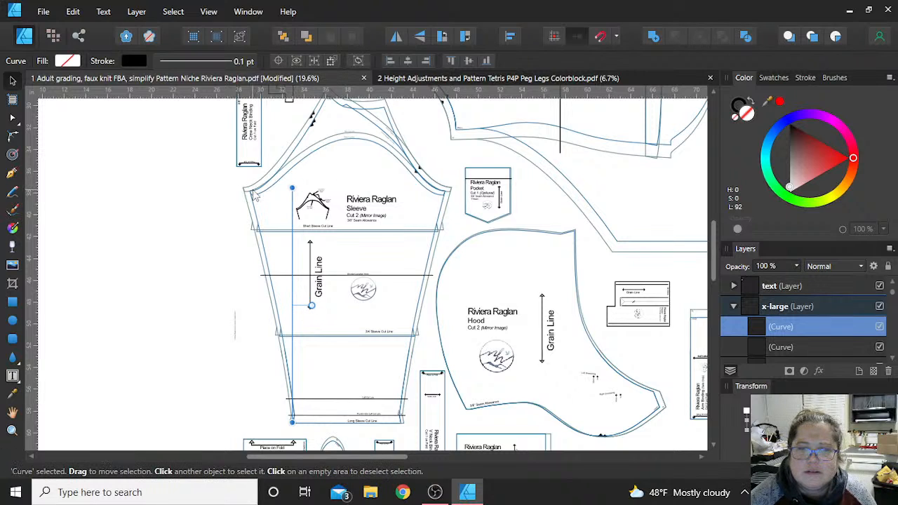
{"action": "left_click", "coordinate": [227, 206]}
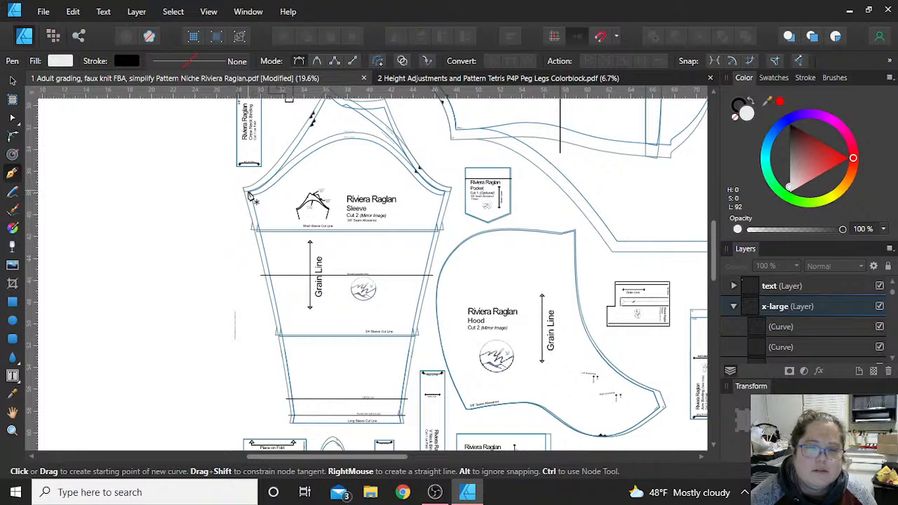
- Draw a straight Pen line from the sleeve's left underarm corner to the left end of the Thumb Hole Cuff Cut Line
{"action": "left_click", "coordinate": [247, 190]}
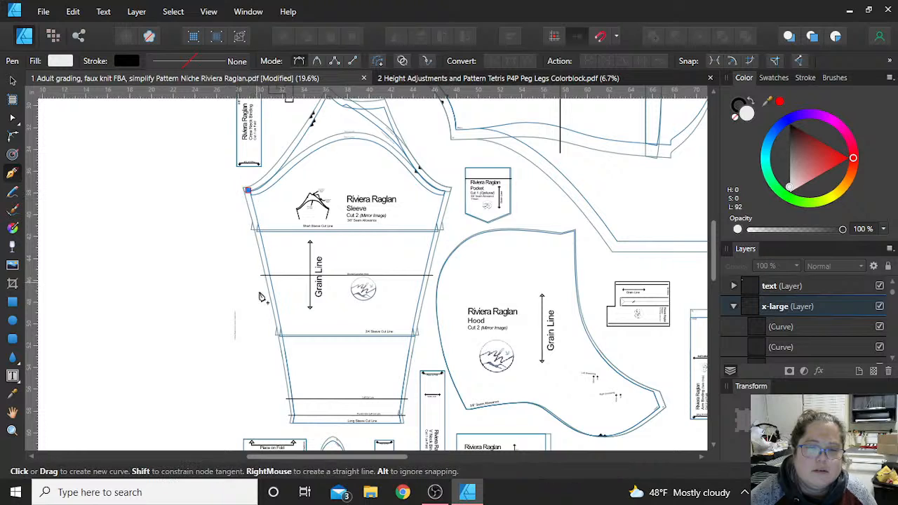
{"action": "left_click", "coordinate": [294, 416]}
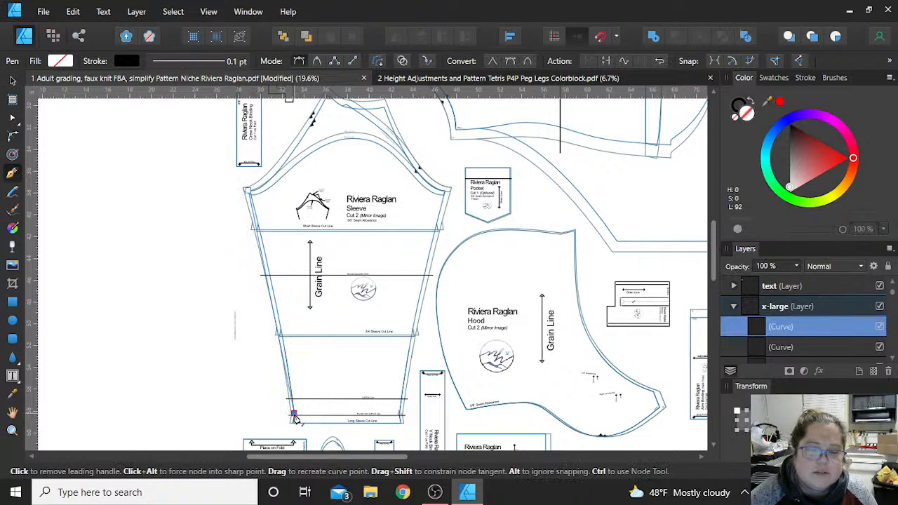
{"action": "scroll", "coordinate": [295, 419], "scroll_direction": "up", "scroll_amount": 2}
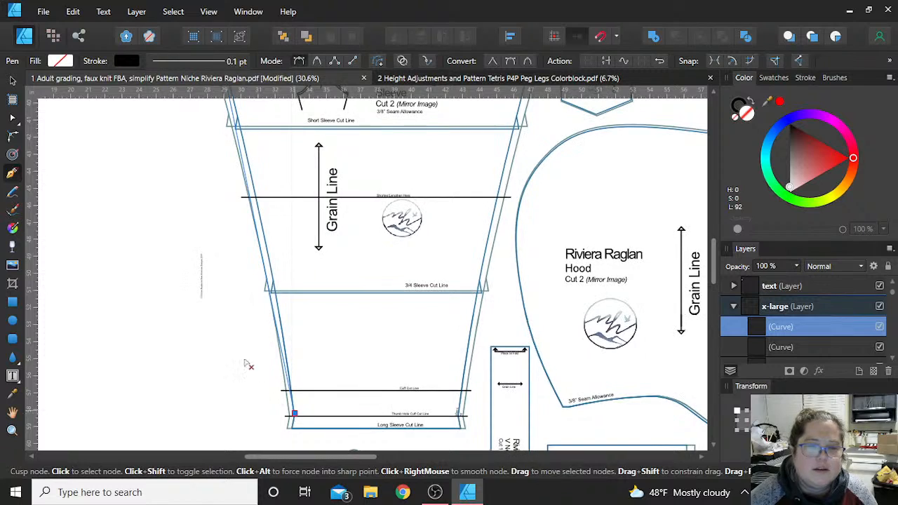
{"action": "scroll", "coordinate": [239, 350], "scroll_direction": "up", "scroll_amount": 1}
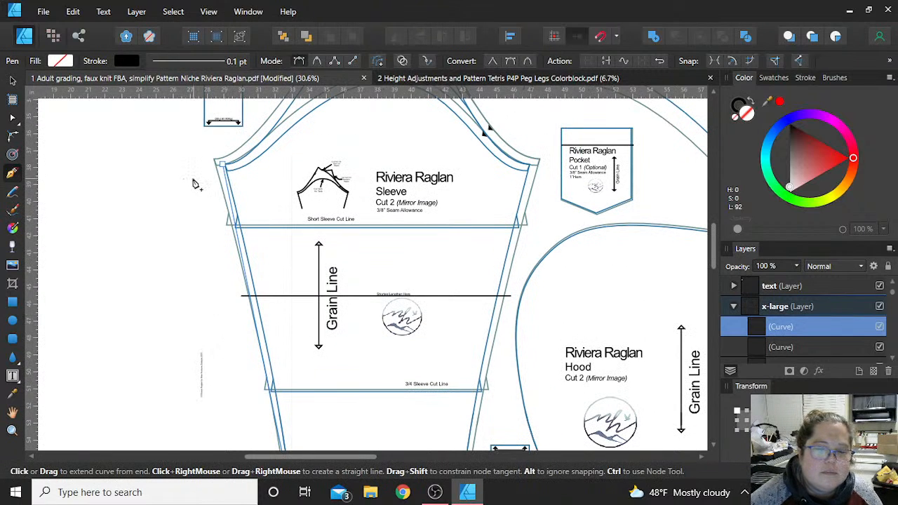
{"action": "scroll", "coordinate": [196, 185], "scroll_direction": "down", "scroll_amount": 3}
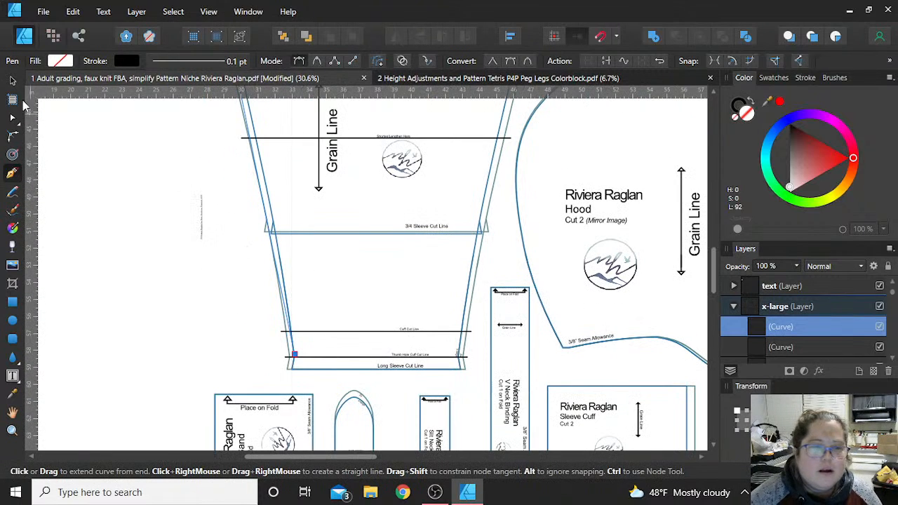
- Try extending the slanted line beyond the sleeve hem, undo the Pen line work, and deselect the sleeve curve
{"action": "key", "text": "v"}
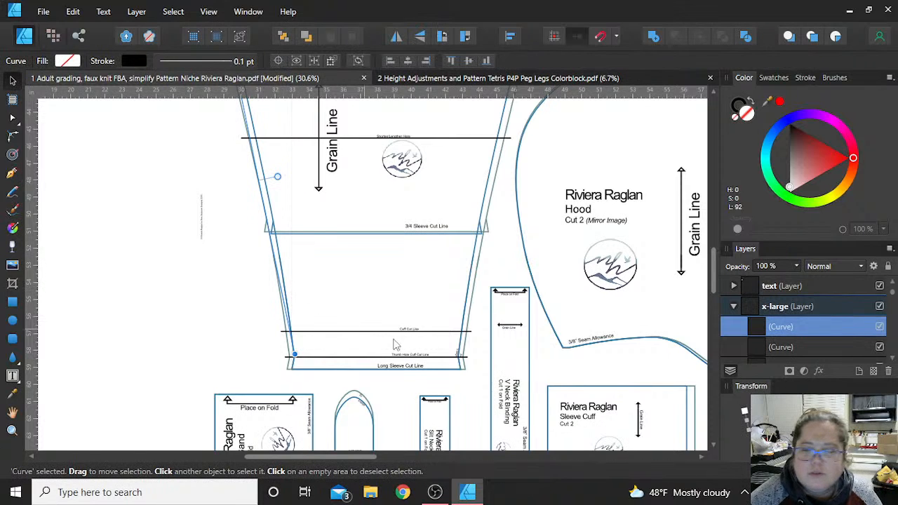
{"action": "scroll", "coordinate": [264, 259], "scroll_direction": "down", "scroll_amount": 2}
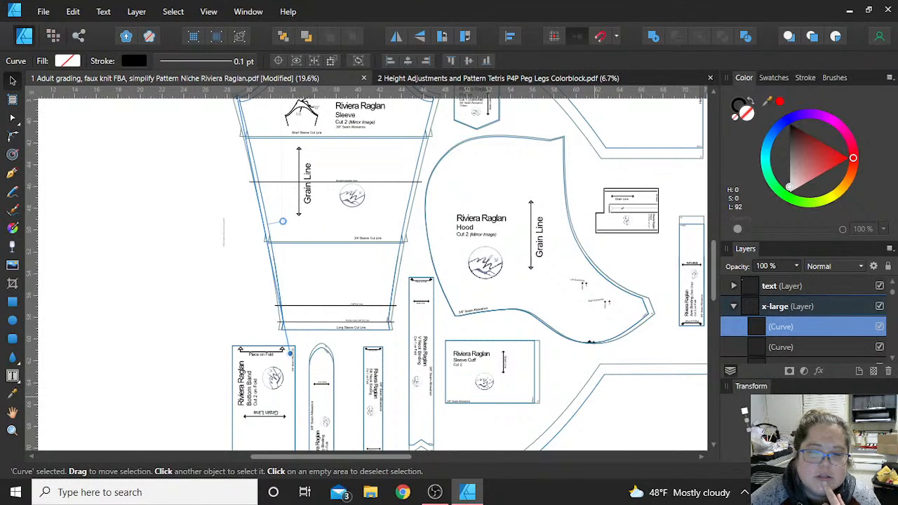
{"action": "key", "text": "ctrl+z"}
{"action": "key", "text": "ctrl+z"}
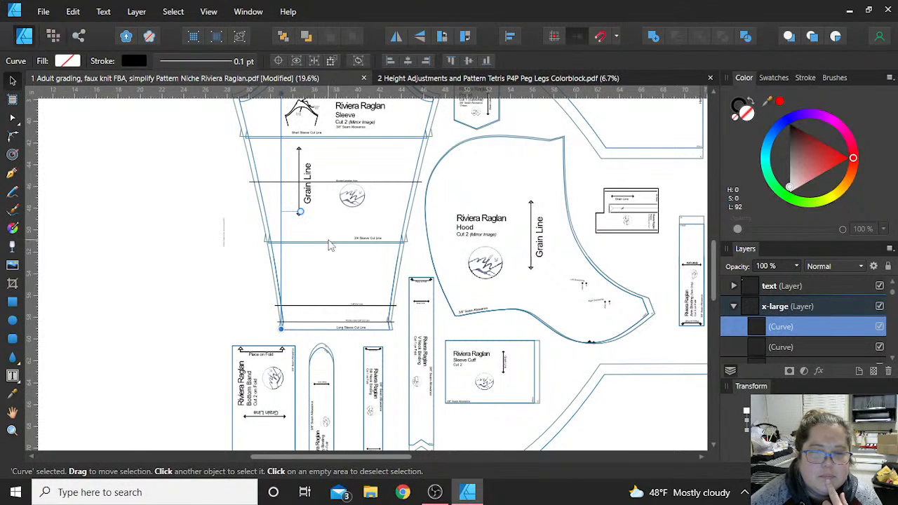
{"action": "left_click", "coordinate": [186, 318]}
{"action": "scroll", "coordinate": [186, 318], "scroll_direction": "up", "scroll_amount": 2}
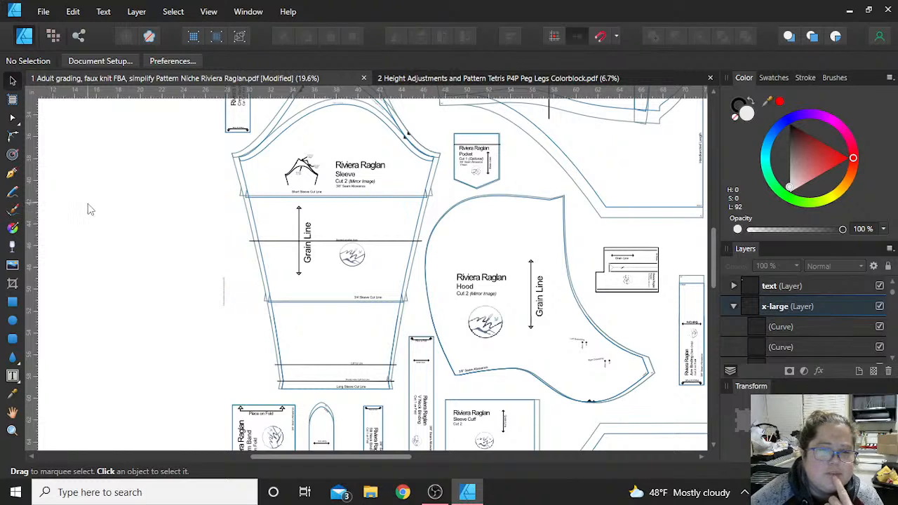
- Add a horizontal guide level with the x-large sleeve's left underarm corner
{"action": "mouse_move", "coordinate": [214, 91]}
{"action": "left_mouse_down"}
{"action": "mouse_move", "coordinate": [219, 149]}
{"action": "mouse_move", "coordinate": [215, 88]}
{"action": "left_mouse_up"}
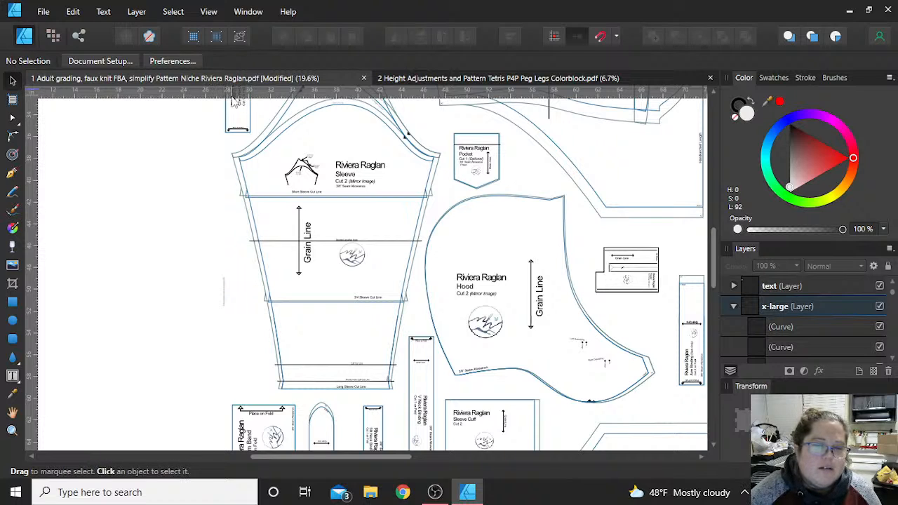
{"action": "scroll", "coordinate": [213, 141], "scroll_direction": "up", "scroll_amount": 7}
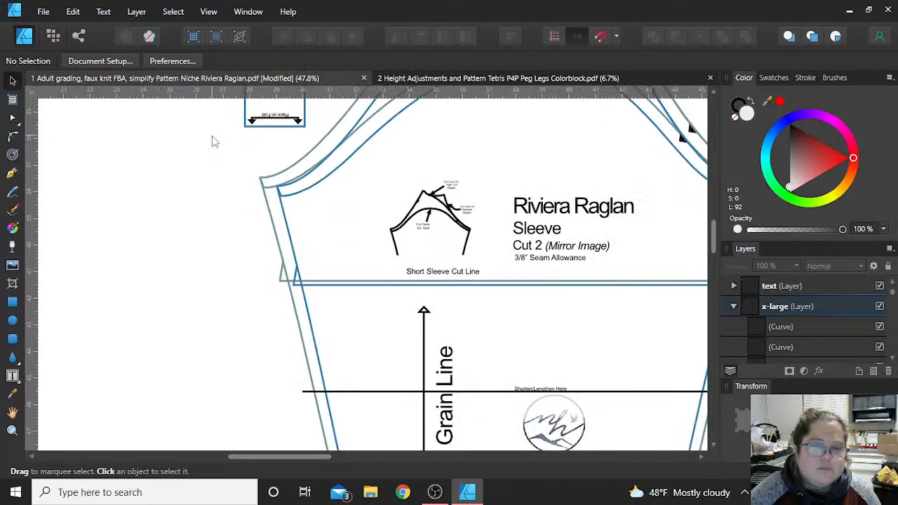
{"action": "scroll", "coordinate": [212, 141], "scroll_direction": "up", "scroll_amount": 1}
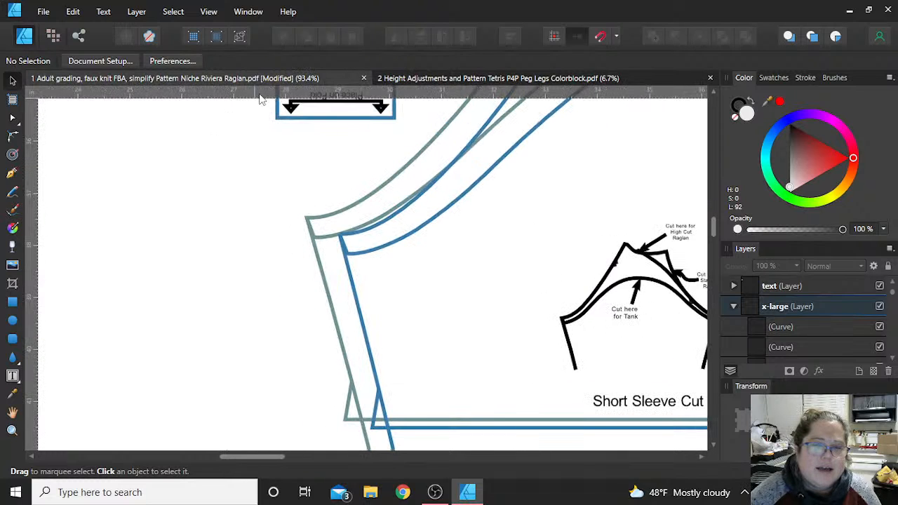
{"action": "left_click_drag", "start_coordinate": [260, 93], "coordinate": [257, 235]}
{"action": "scroll", "coordinate": [257, 235], "scroll_direction": "down", "scroll_amount": 5}
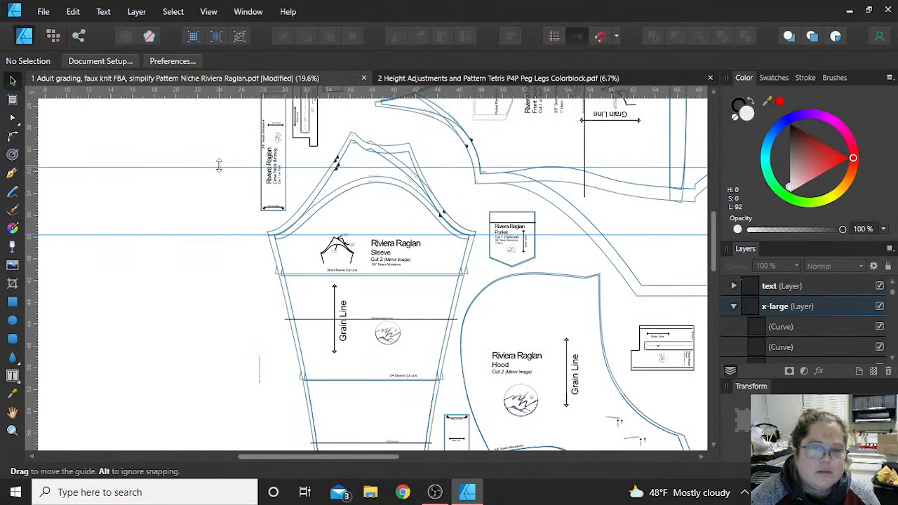
- Add a second horizontal guide at the sleeve's lower end, level with the Thumb Hole Cuff Cut Line
{"action": "left_click_drag", "start_coordinate": [220, 170], "coordinate": [281, 396]}
{"action": "scroll", "coordinate": [281, 396], "scroll_direction": "down", "scroll_amount": 2}
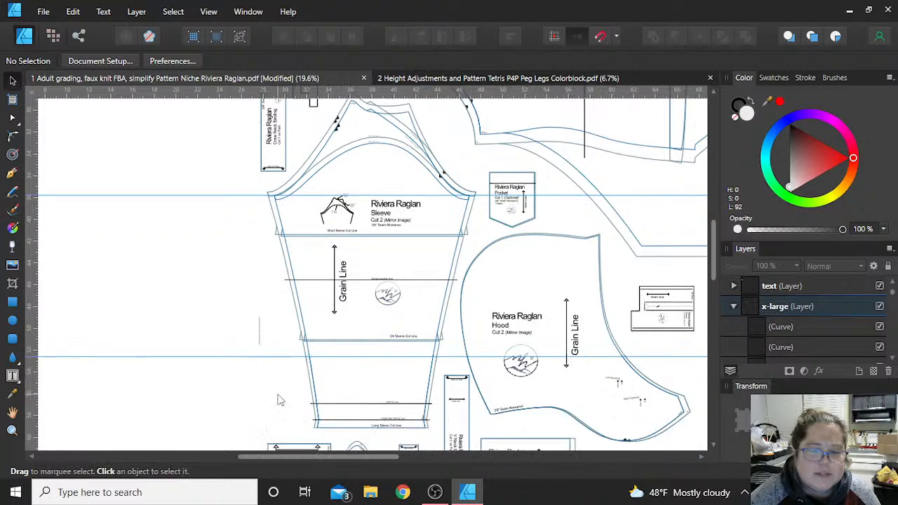
{"action": "scroll", "coordinate": [291, 338], "scroll_direction": "up", "scroll_amount": 1}
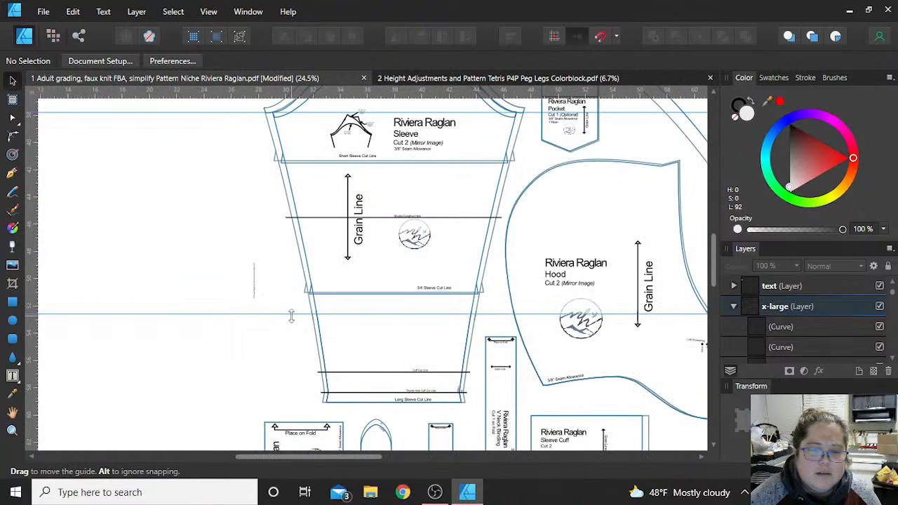
{"action": "left_click_drag", "start_coordinate": [290, 312], "coordinate": [283, 390]}
{"action": "scroll", "coordinate": [280, 391], "scroll_direction": "up", "scroll_amount": 7}
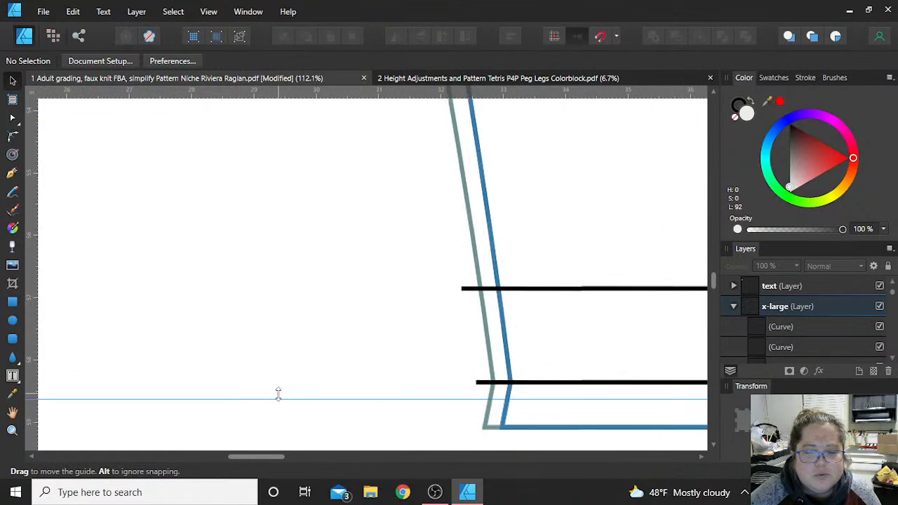
{"action": "left_click_drag", "start_coordinate": [471, 400], "coordinate": [465, 384]}
{"action": "scroll", "coordinate": [381, 330], "scroll_direction": "down", "scroll_amount": 10}
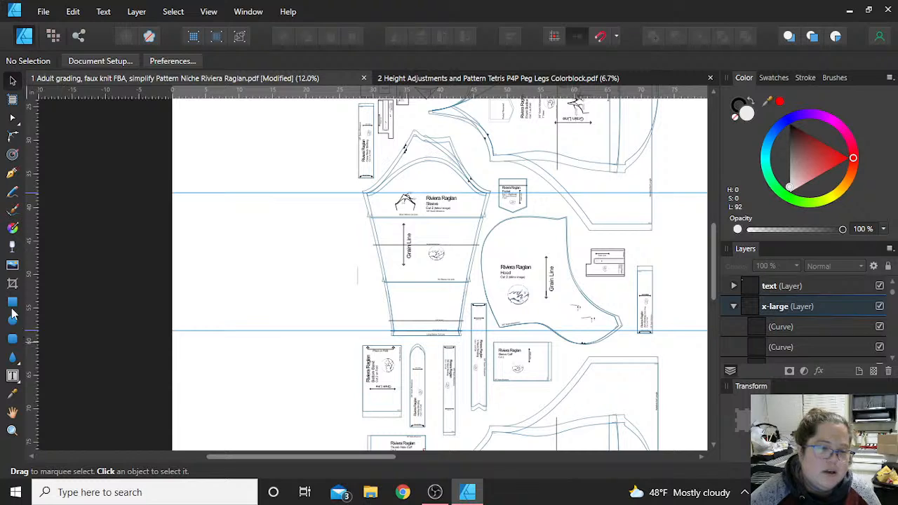
- Draw a vertical straight Pen line between the two guides in the empty space beside the sleeve
{"action": "key", "text": "p"}
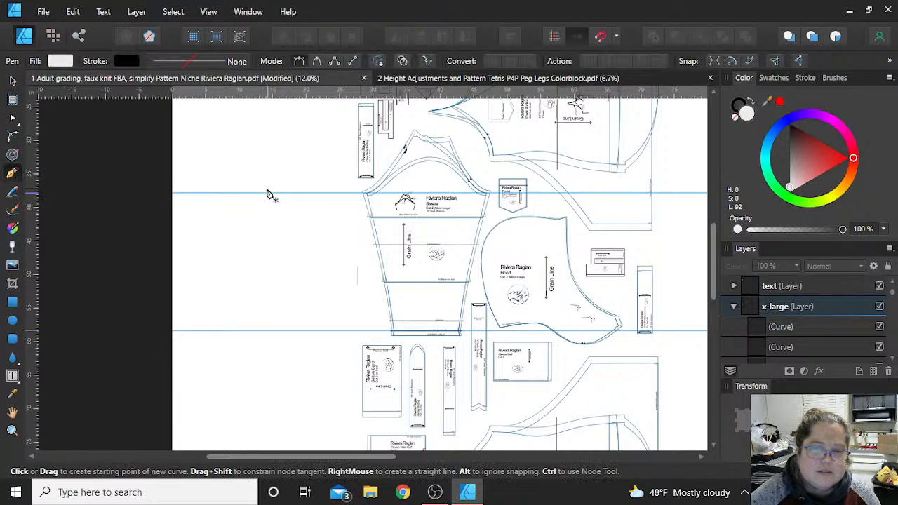
{"action": "left_click", "coordinate": [268, 194]}
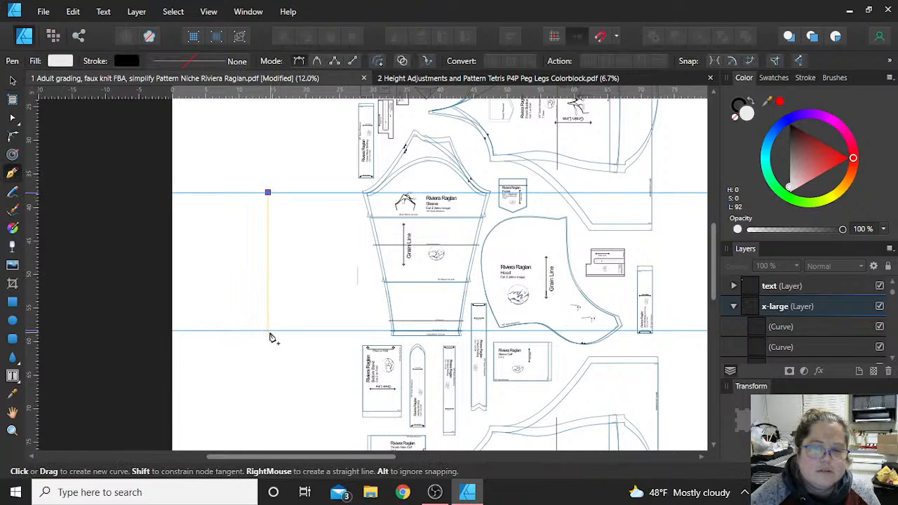
{"action": "left_click", "coordinate": [268, 329]}
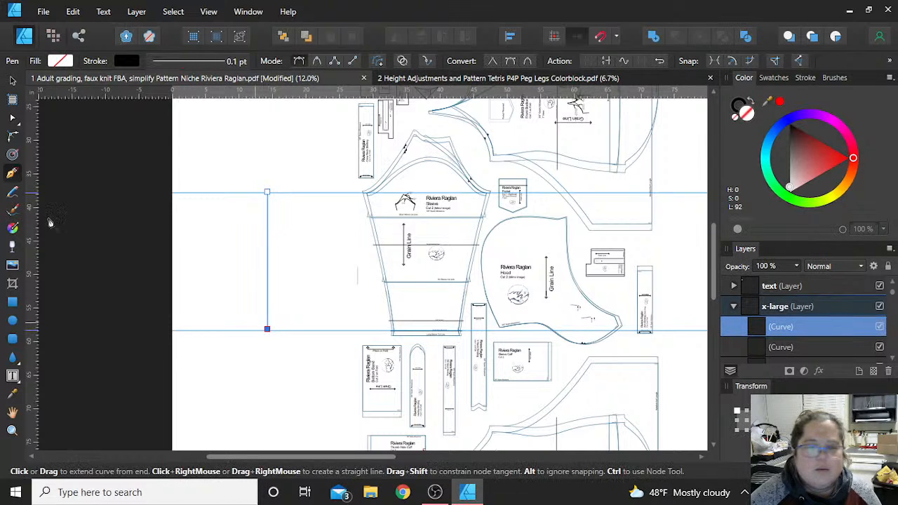
- Draw a narrow rectangle spanning the two guides beside the vertical line, and shorten its height to about 16 in
{"action": "left_click", "coordinate": [12, 301]}
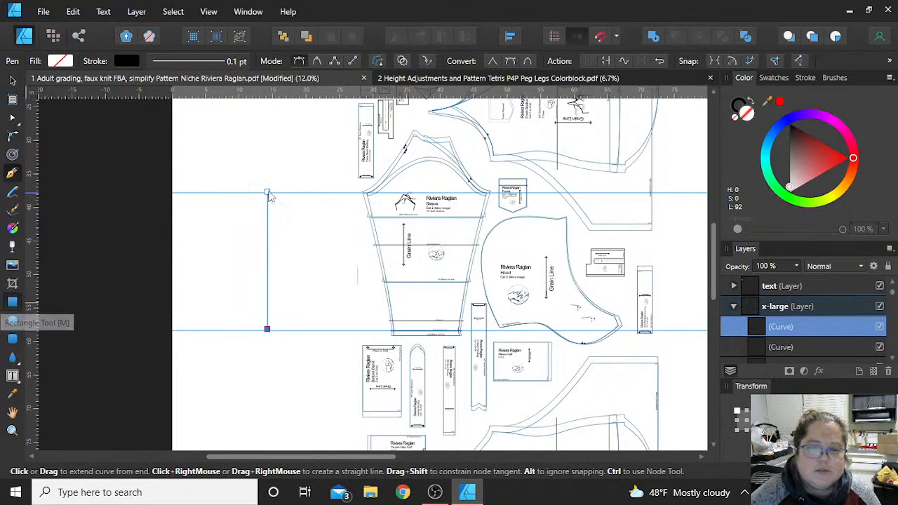
{"action": "left_click_drag", "start_coordinate": [282, 192], "coordinate": [322, 330]}
{"action": "left_click_drag", "start_coordinate": [320, 298], "coordinate": [317, 296]}
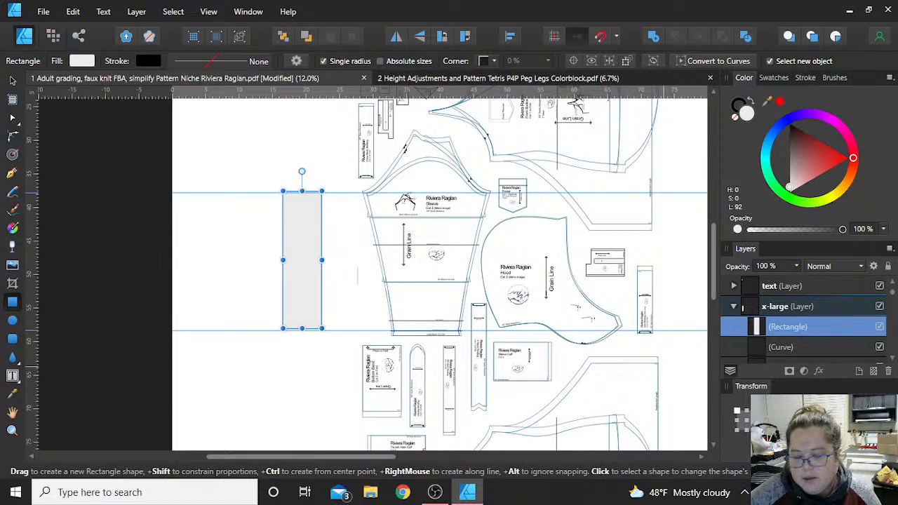
{"action": "key", "text": "Return"}
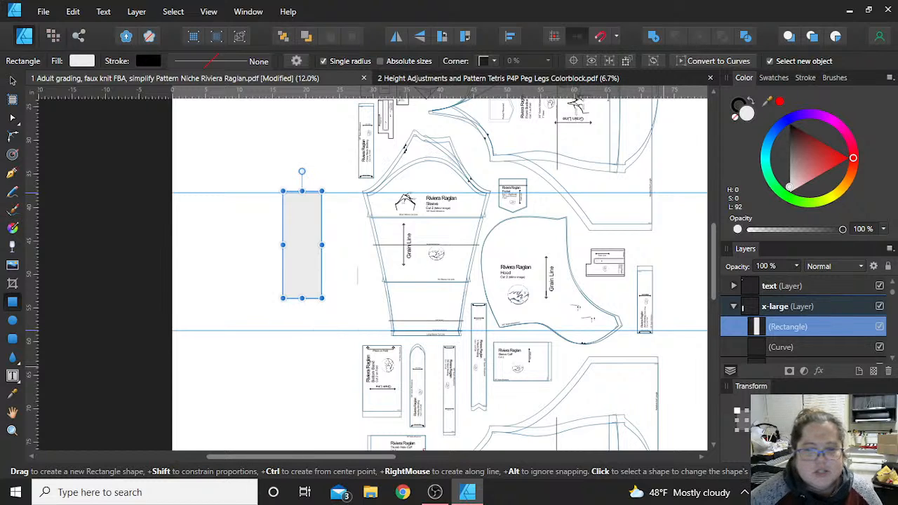
- Move the lower horizontal guide up to the bottom edge of the shortened rectangle
{"action": "left_click", "coordinate": [14, 82]}
{"action": "scroll", "coordinate": [321, 215], "scroll_direction": "left", "scroll_amount": 2}
{"action": "scroll", "coordinate": [363, 200], "scroll_direction": "up", "scroll_amount": 4}
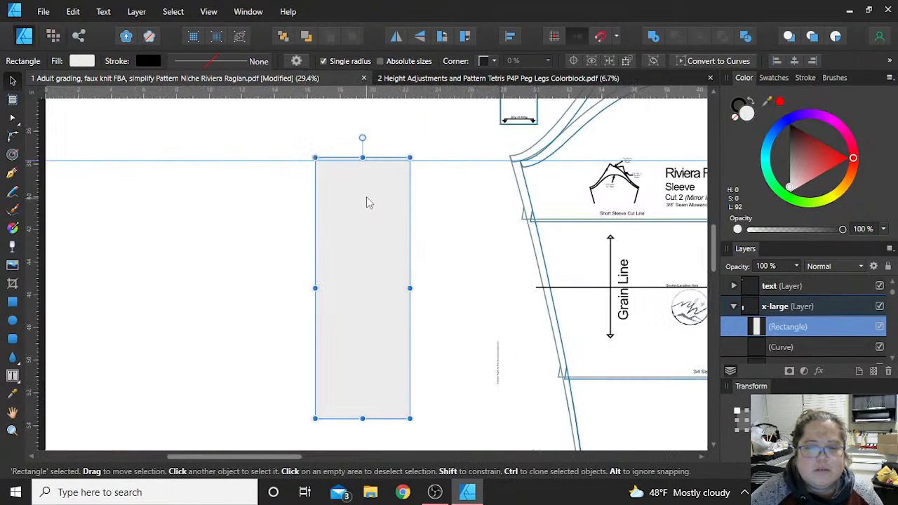
{"action": "scroll", "coordinate": [368, 203], "scroll_direction": "down", "scroll_amount": 4}
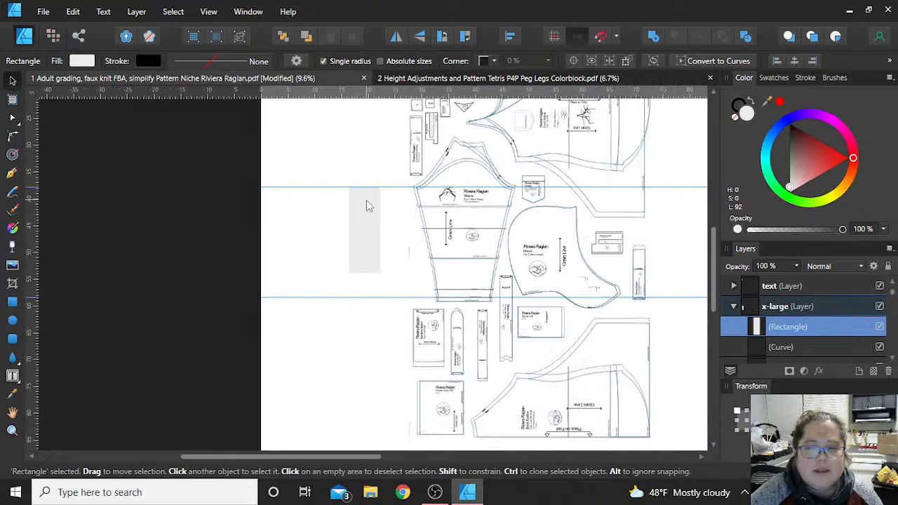
{"action": "left_click_drag", "start_coordinate": [364, 298], "coordinate": [371, 274]}
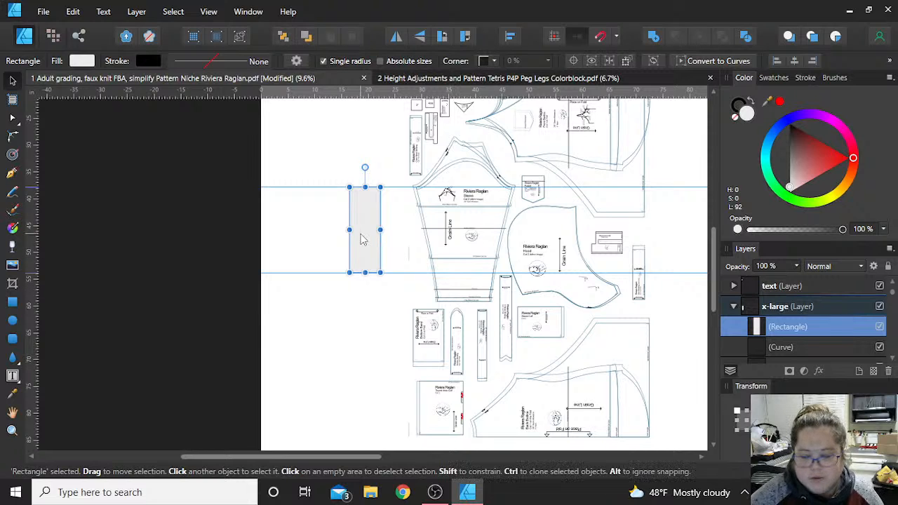
- Delete the rectangle and the vertical line, remove both horizontal guides, and deselect the sleeve curve
{"action": "key", "text": "Delete"}
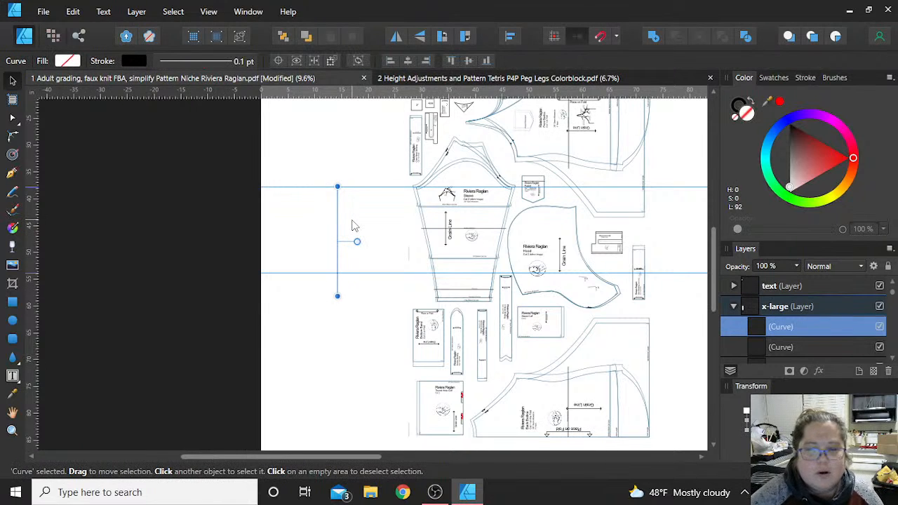
{"action": "key", "text": "Delete"}
{"action": "key", "text": "Delete"}
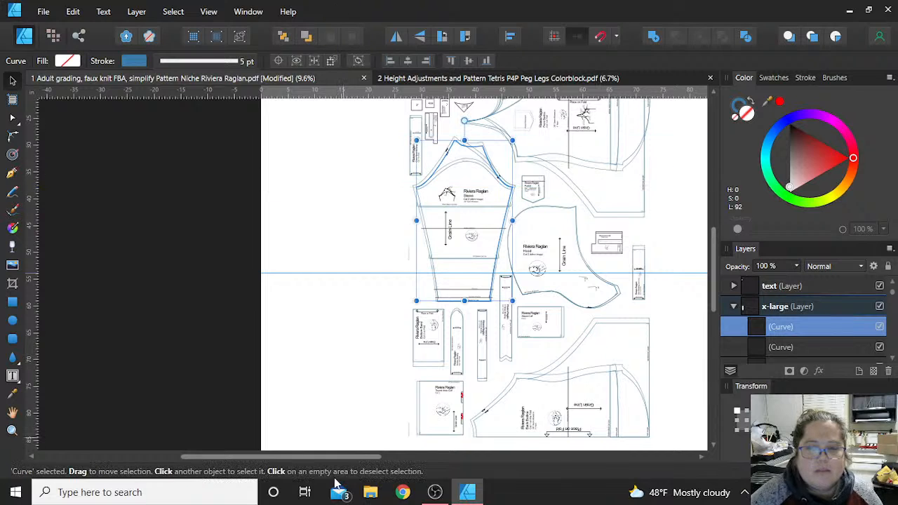
{"action": "left_click_drag", "start_coordinate": [344, 273], "coordinate": [338, 5]}
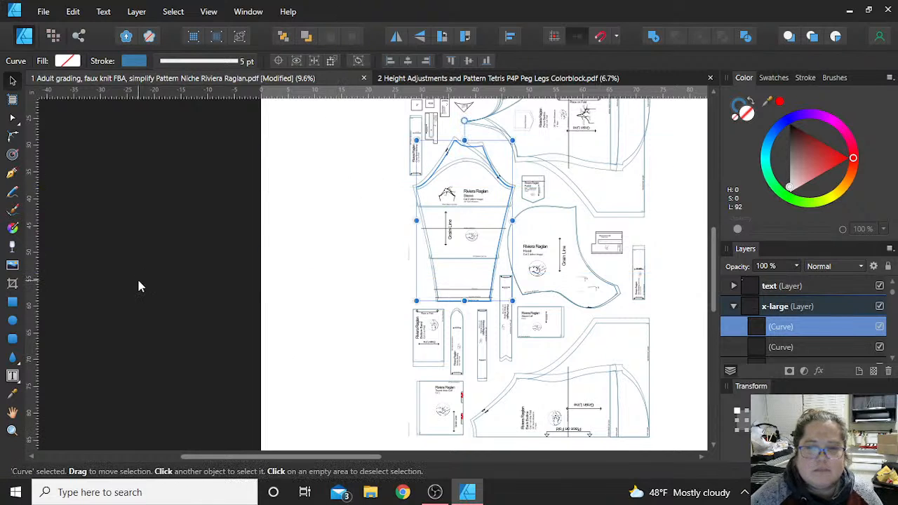
{"action": "left_click", "coordinate": [159, 264]}
{"action": "scroll", "coordinate": [324, 307], "scroll_direction": "up", "scroll_amount": 1}
{"action": "scroll", "coordinate": [323, 306], "scroll_direction": "down", "scroll_amount": 1}
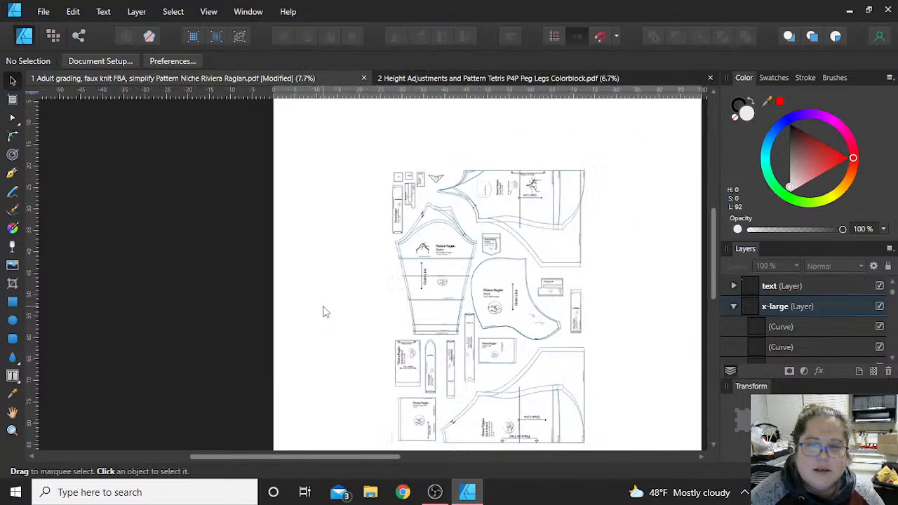
{"action": "scroll", "coordinate": [324, 311], "scroll_direction": "down", "scroll_amount": 1}
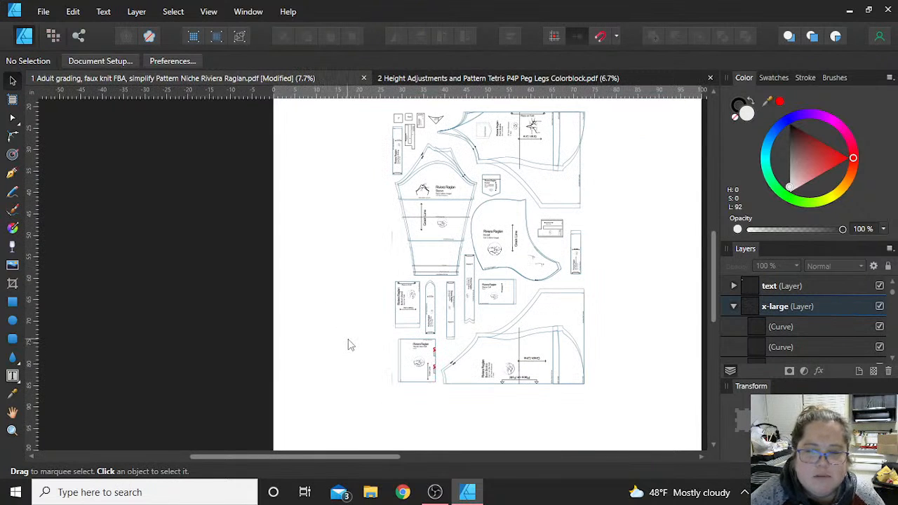
{"action": "scroll", "coordinate": [493, 233], "scroll_direction": "up", "scroll_amount": 2}
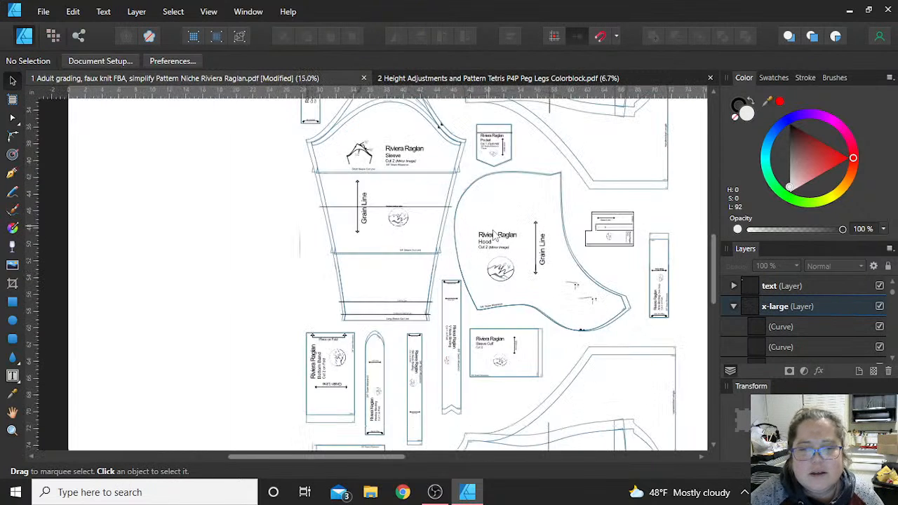
{"action": "scroll", "coordinate": [493, 235], "scroll_direction": "up", "scroll_amount": 2}
{"action": "scroll", "coordinate": [521, 239], "scroll_direction": "up", "scroll_amount": 1}
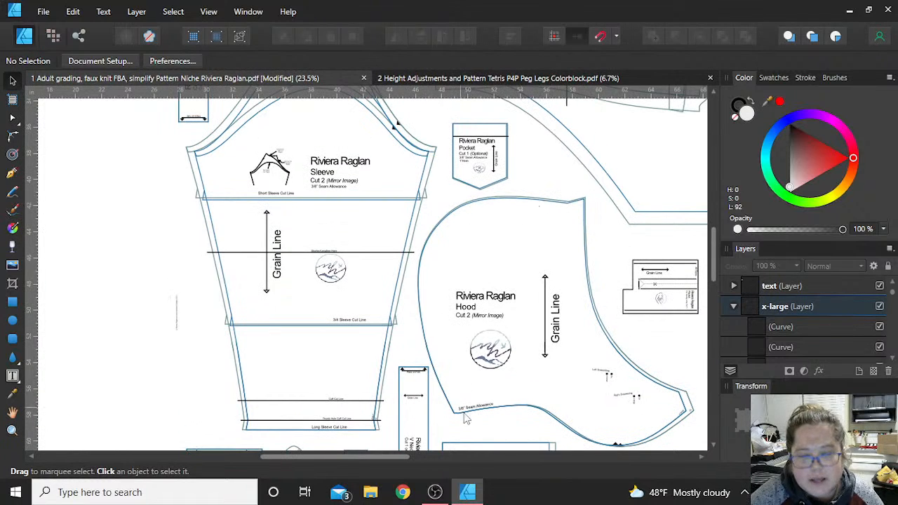
{"action": "scroll", "coordinate": [480, 409], "scroll_direction": "down", "scroll_amount": 3}
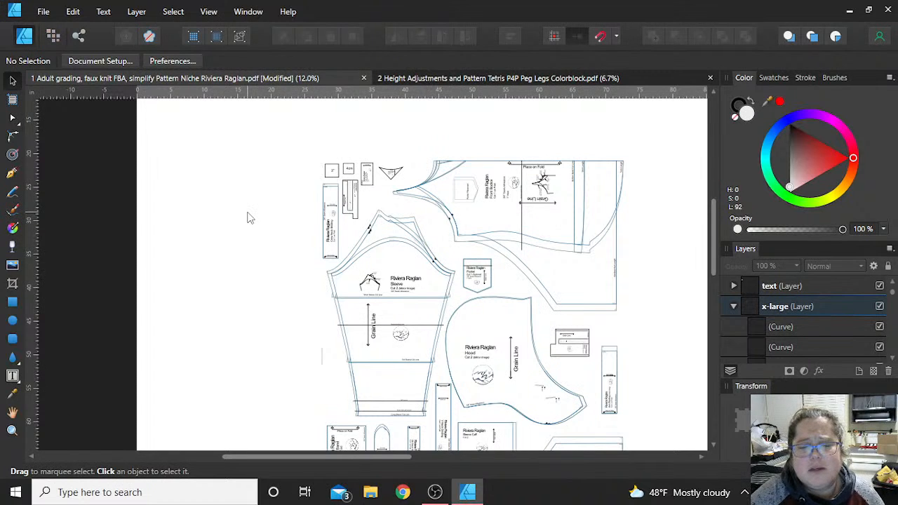
{"action": "scroll", "coordinate": [252, 221], "scroll_direction": "down", "scroll_amount": 2}
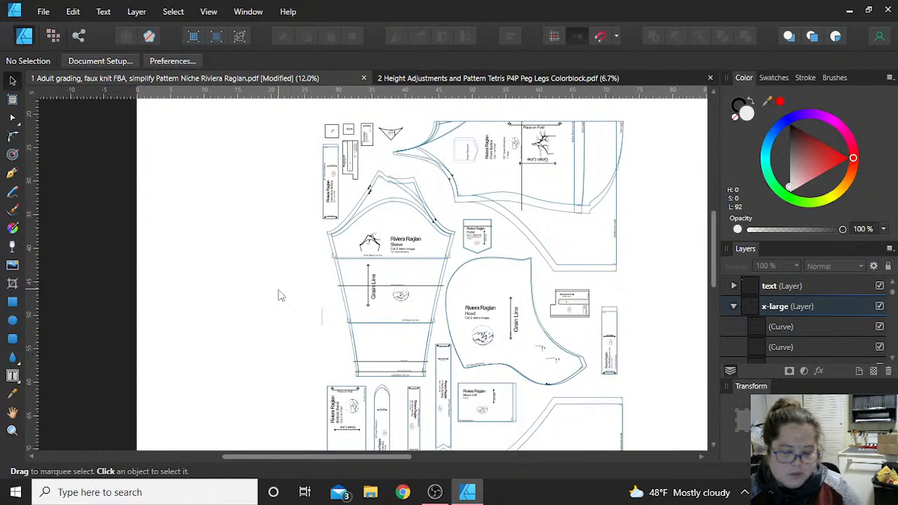
{"action": "key", "text": "alt+Tab"}
{"action": "left_click", "coordinate": [348, 131]}
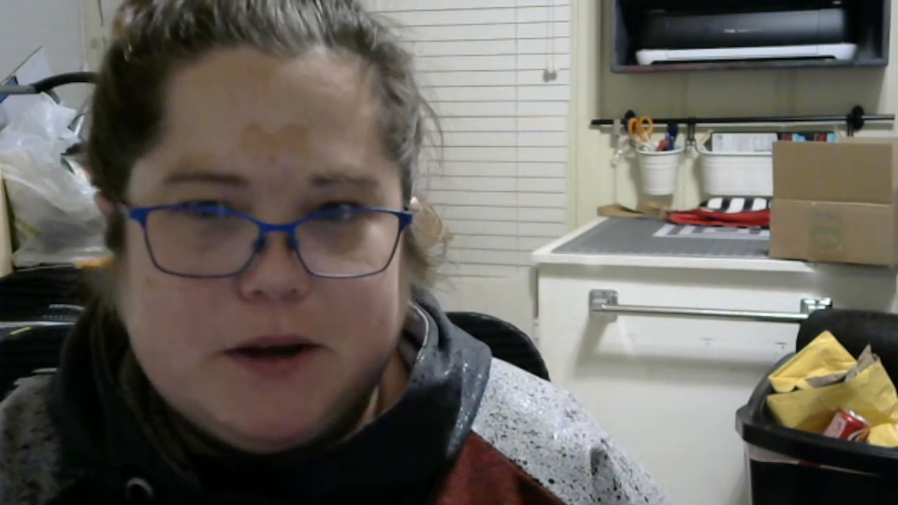
{"action": "key", "text": "alt+Tab"}
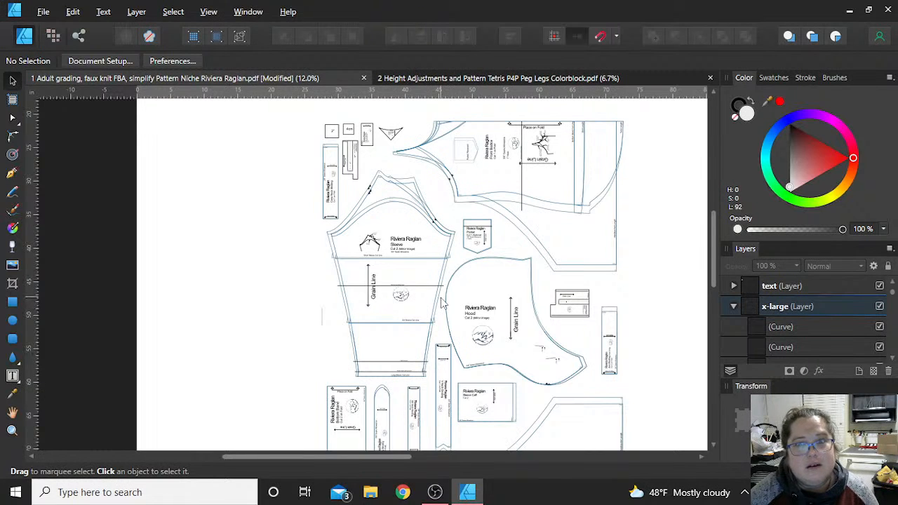
- Ungroup the group in the text layer so its pattern markings become separate objects, and clear the selection
{"action": "scroll", "coordinate": [365, 200], "scroll_direction": "up", "scroll_amount": 5}
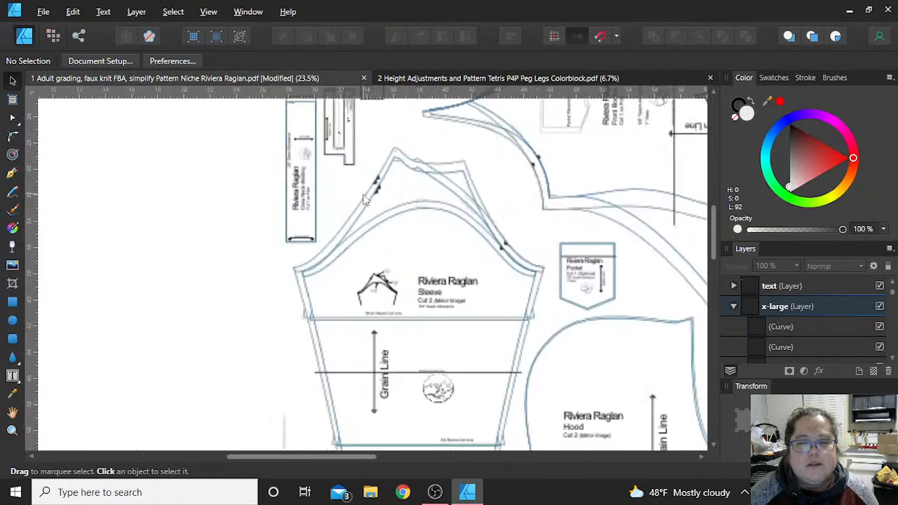
{"action": "scroll", "coordinate": [344, 223], "scroll_direction": "up", "scroll_amount": 2}
{"action": "scroll", "coordinate": [315, 256], "scroll_direction": "up", "scroll_amount": 3}
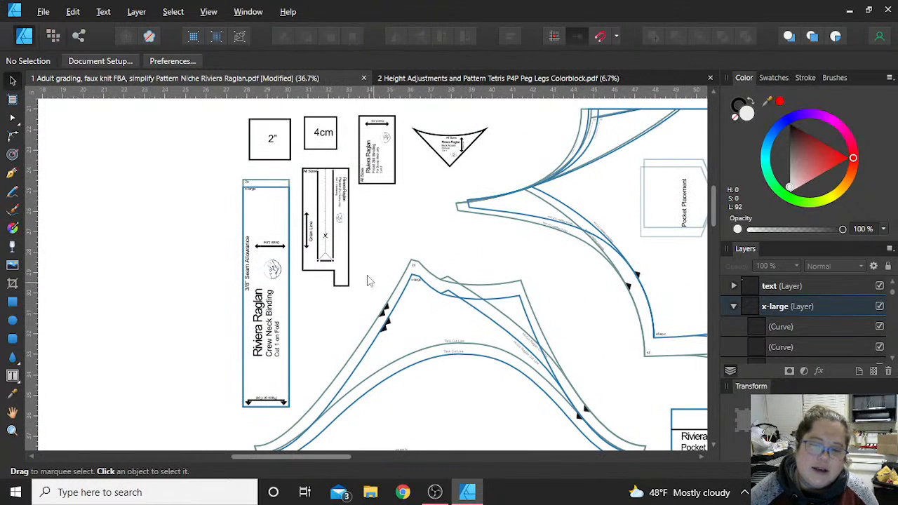
{"action": "left_click", "coordinate": [348, 264]}
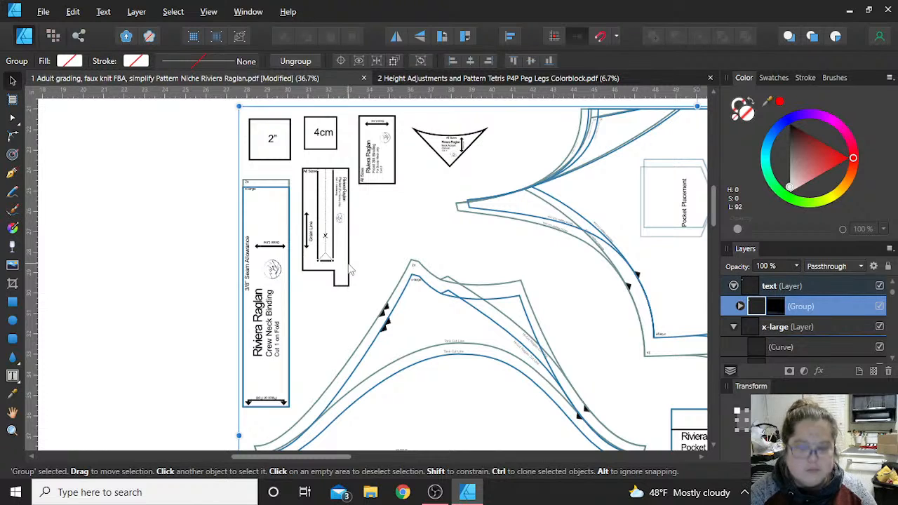
{"action": "key", "text": "ctrl+a"}
{"action": "key", "text": "ctrl+d"}
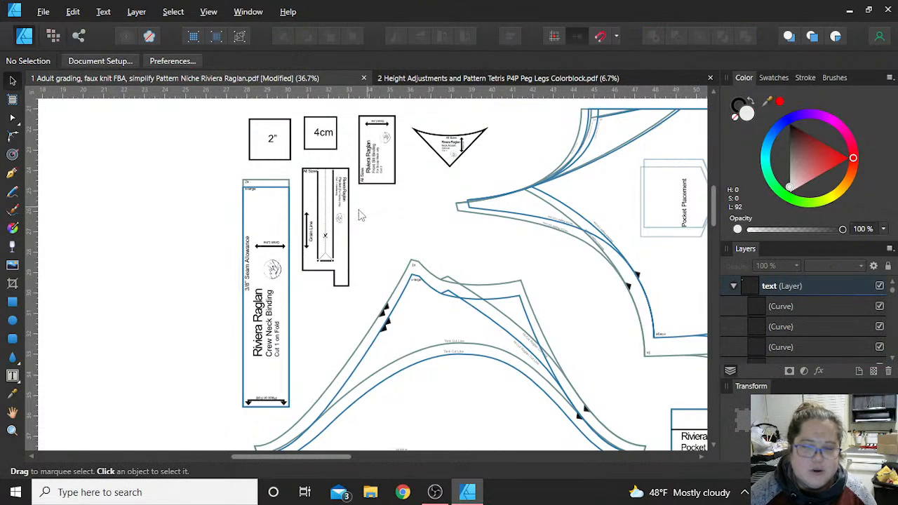
- Select all objects of the L-shaped All Sizes piece below the 4cm test square and delete them
{"action": "left_click", "coordinate": [341, 223]}
{"action": "left_click", "coordinate": [329, 255]}
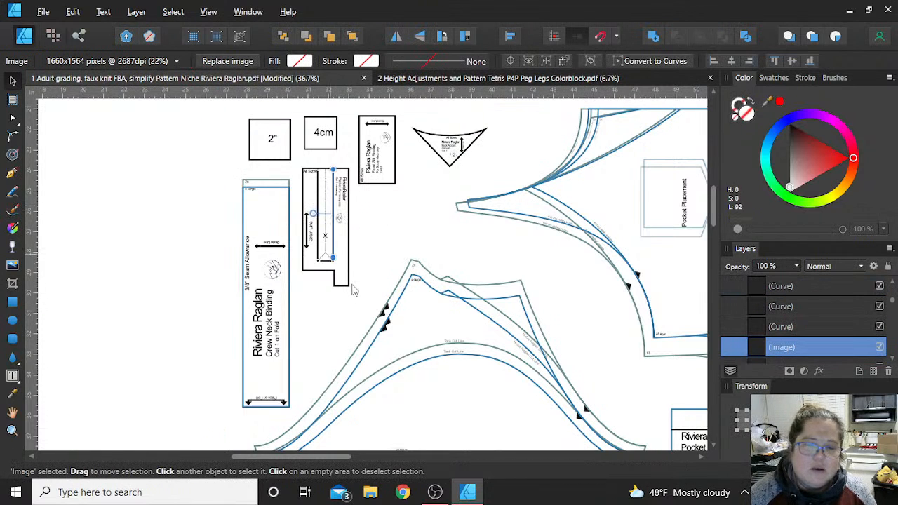
{"action": "left_click_drag", "start_coordinate": [366, 292], "coordinate": [299, 163]}
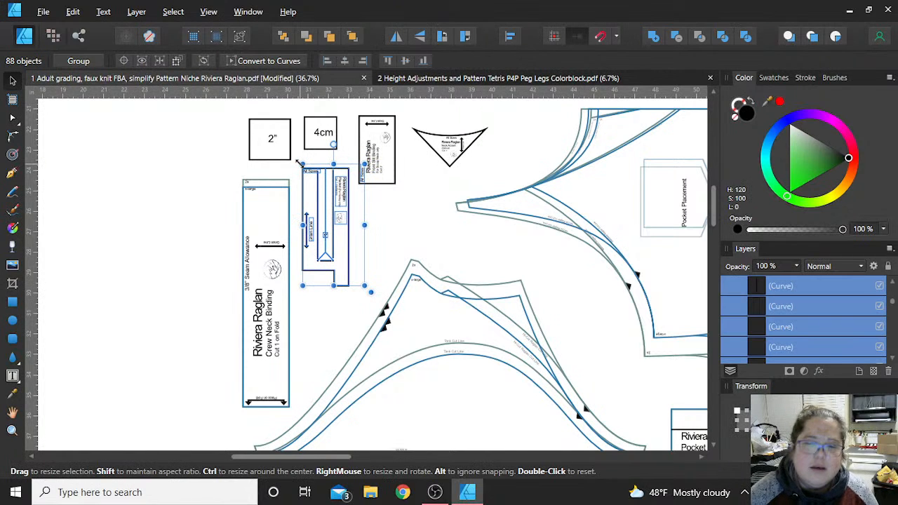
{"action": "key", "text": "Delete"}
{"action": "left_click", "coordinate": [345, 117]}
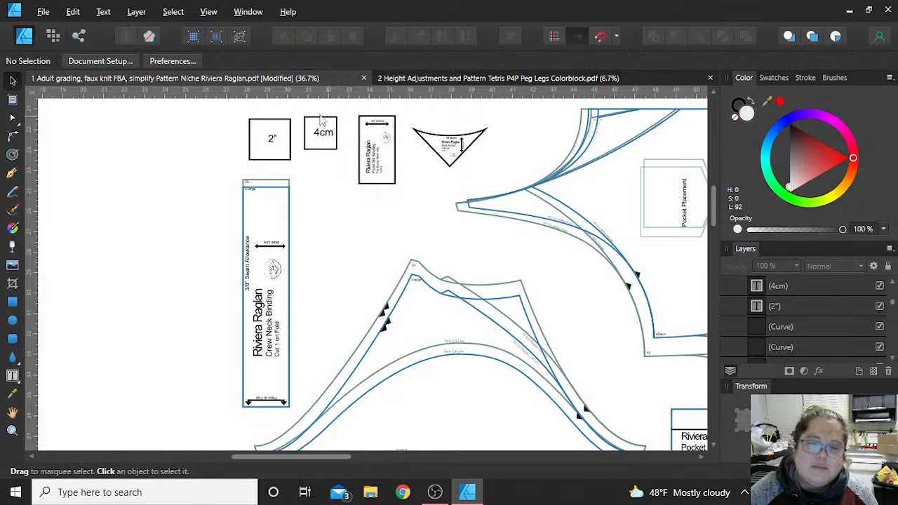
- Delete the 4cm test square, the small binding and triangular pieces beside it, and the Pocket piece with all its markings
{"action": "left_click_drag", "start_coordinate": [298, 108], "coordinate": [507, 195]}
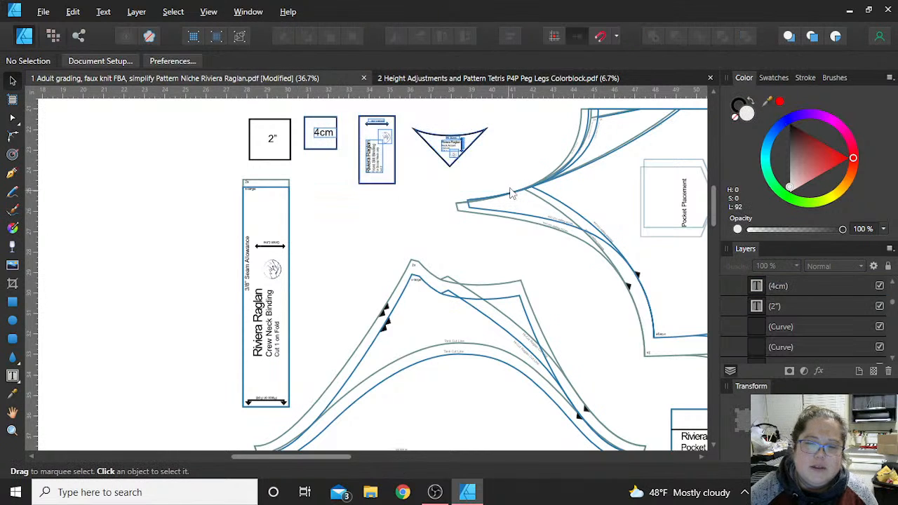
{"action": "key", "text": "Delete"}
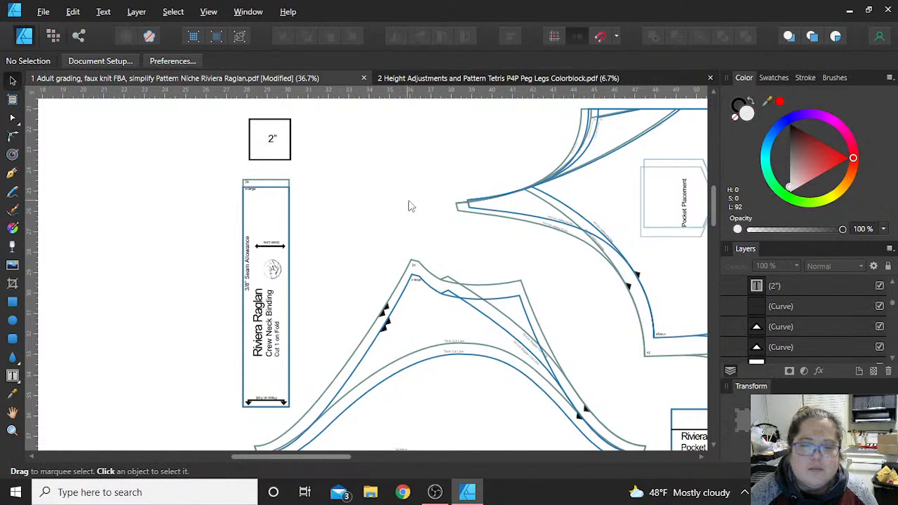
{"action": "scroll", "coordinate": [411, 206], "scroll_direction": "down", "scroll_amount": 1}
{"action": "scroll", "coordinate": [547, 256], "scroll_direction": "down", "scroll_amount": 4}
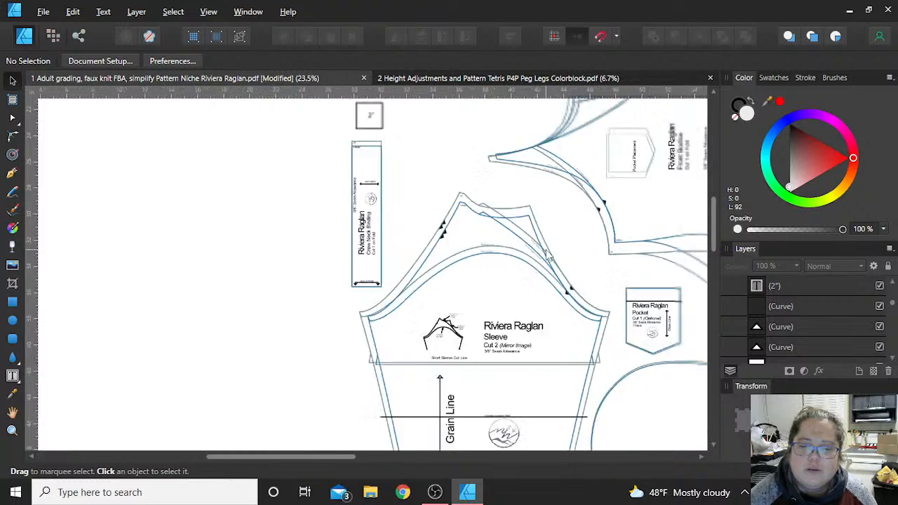
{"action": "left_click_drag", "start_coordinate": [601, 271], "coordinate": [676, 343]}
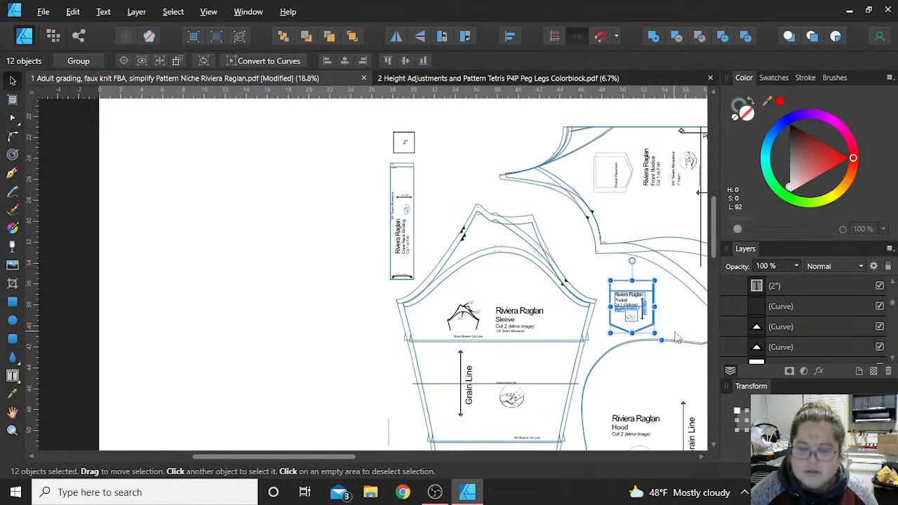
{"action": "key", "text": "Delete"}
- Delete the small L-shaped piece beside the Hood together with the Hood's title text, then clear the selection
{"action": "scroll", "coordinate": [677, 338], "scroll_direction": "down", "scroll_amount": 3}
{"action": "scroll", "coordinate": [677, 338], "scroll_direction": "right", "scroll_amount": 4}
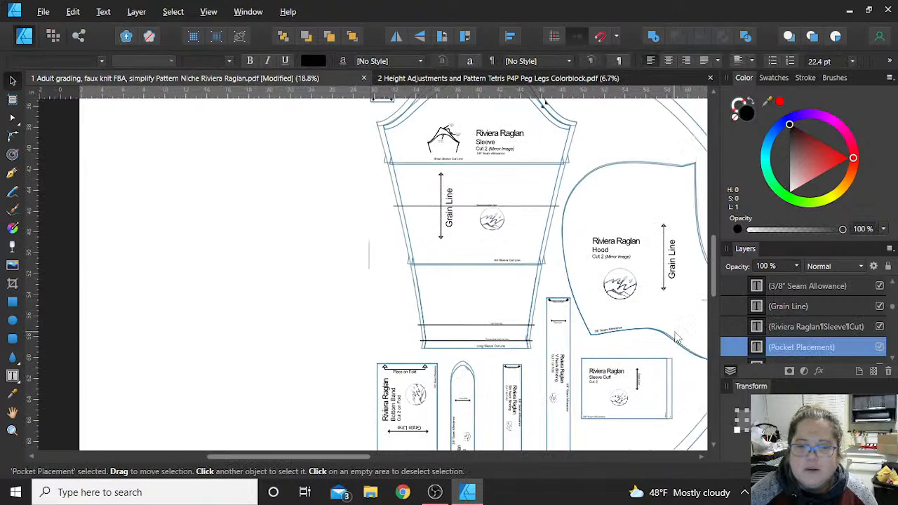
{"action": "scroll", "coordinate": [677, 337], "scroll_direction": "right", "scroll_amount": 2}
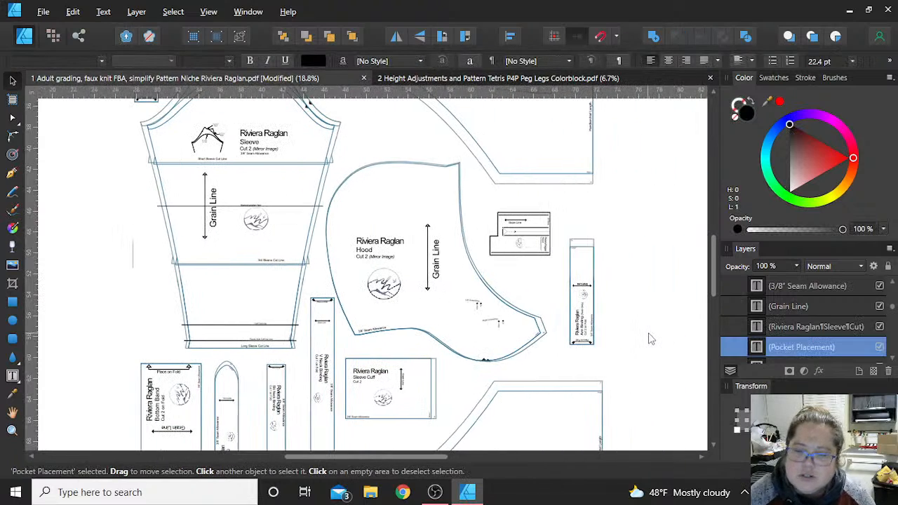
{"action": "scroll", "coordinate": [648, 337], "scroll_direction": "up", "scroll_amount": 1}
{"action": "scroll", "coordinate": [649, 338], "scroll_direction": "down", "scroll_amount": 2}
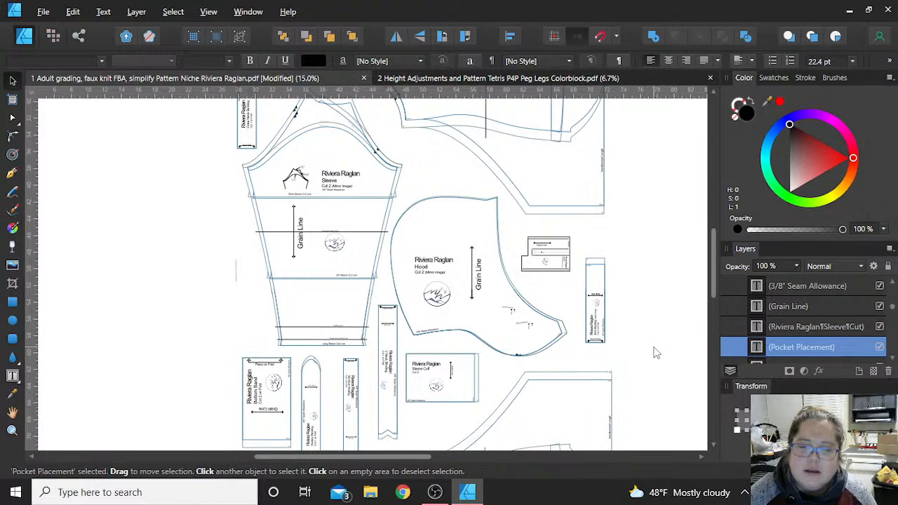
{"action": "left_click_drag", "start_coordinate": [650, 341], "coordinate": [404, 231]}
{"action": "key", "text": "Delete"}
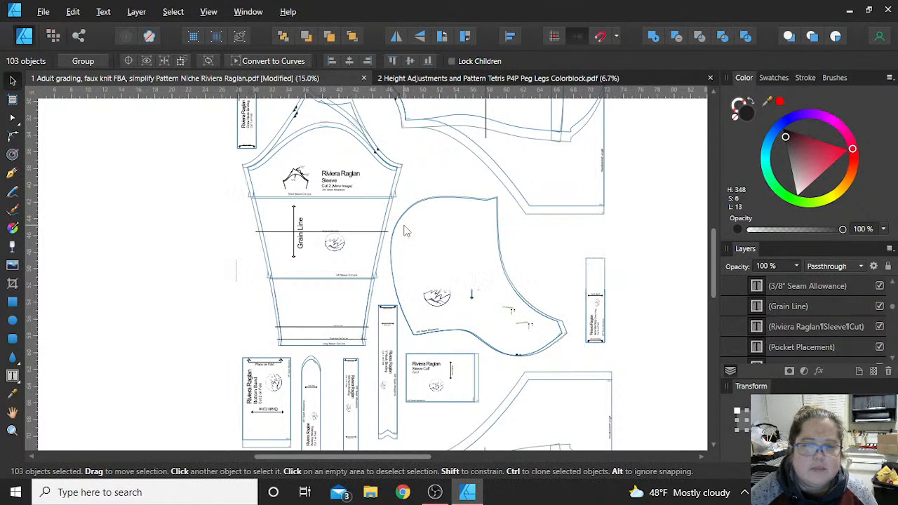
{"action": "left_click", "coordinate": [620, 317]}
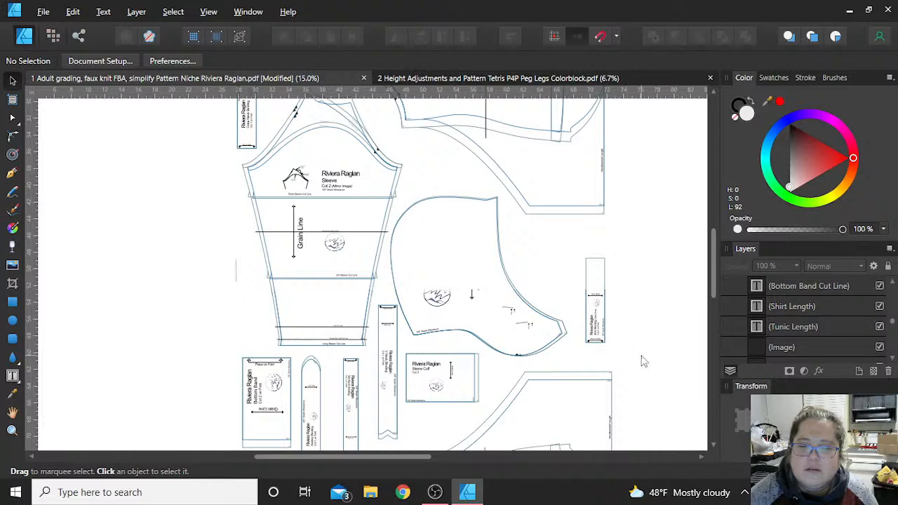
- Delete the overlapping curves that outline the upper part of the Hood
{"action": "left_click", "coordinate": [599, 316]}
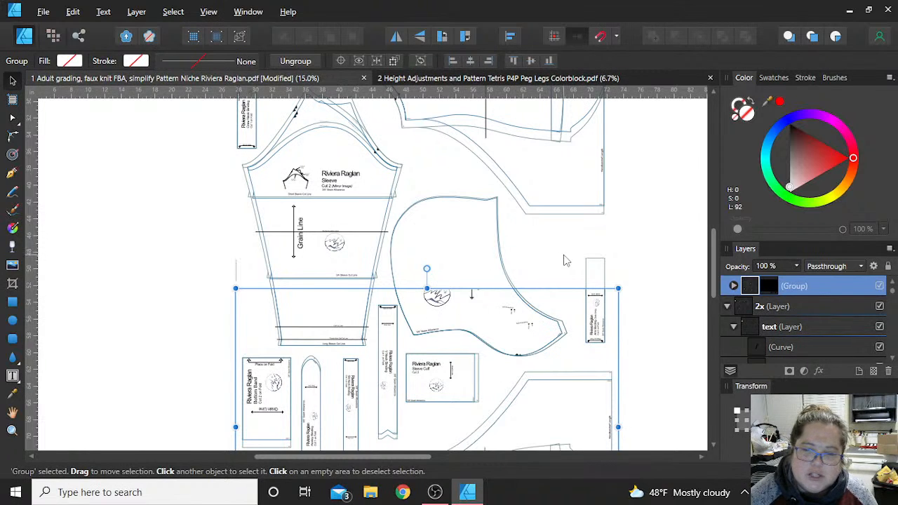
{"action": "left_click", "coordinate": [538, 252]}
{"action": "left_click", "coordinate": [476, 197]}
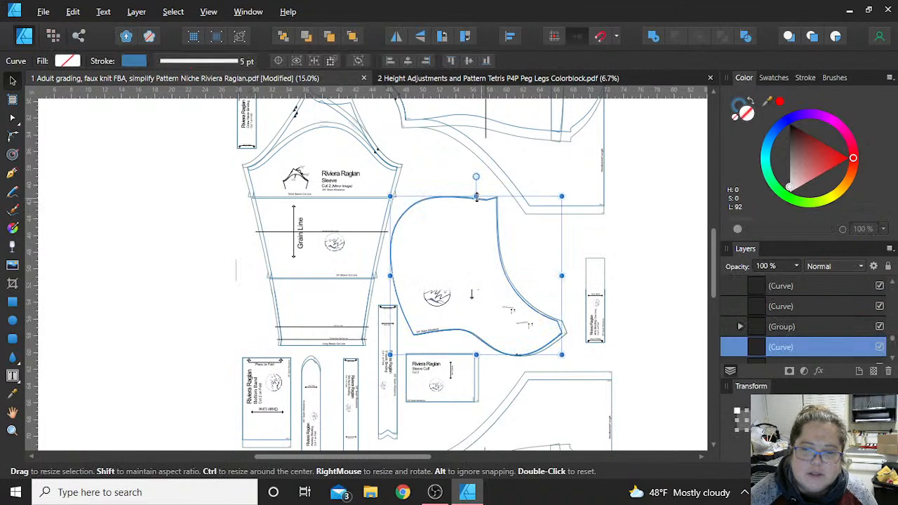
{"action": "key", "text": "Delete"}
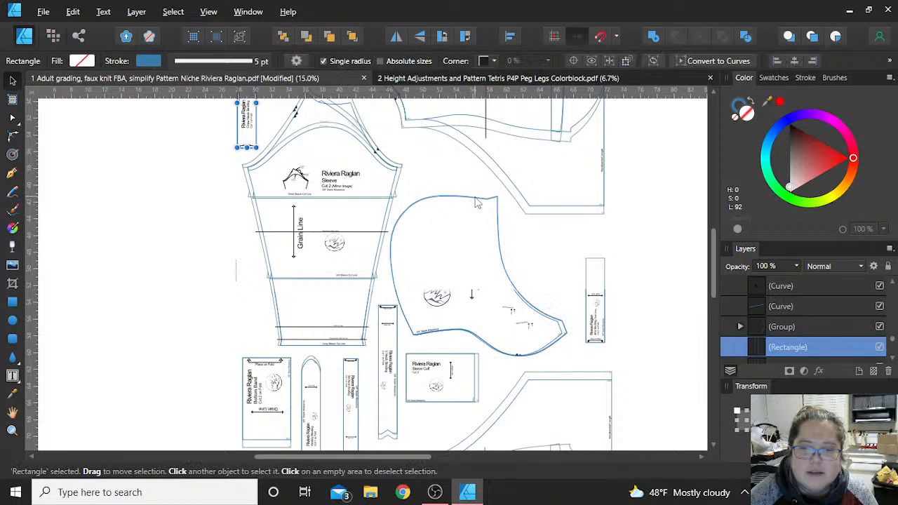
{"action": "left_click", "coordinate": [476, 198]}
{"action": "key", "text": "Delete"}
{"action": "key", "text": "Delete"}
{"action": "left_click", "coordinate": [467, 228]}
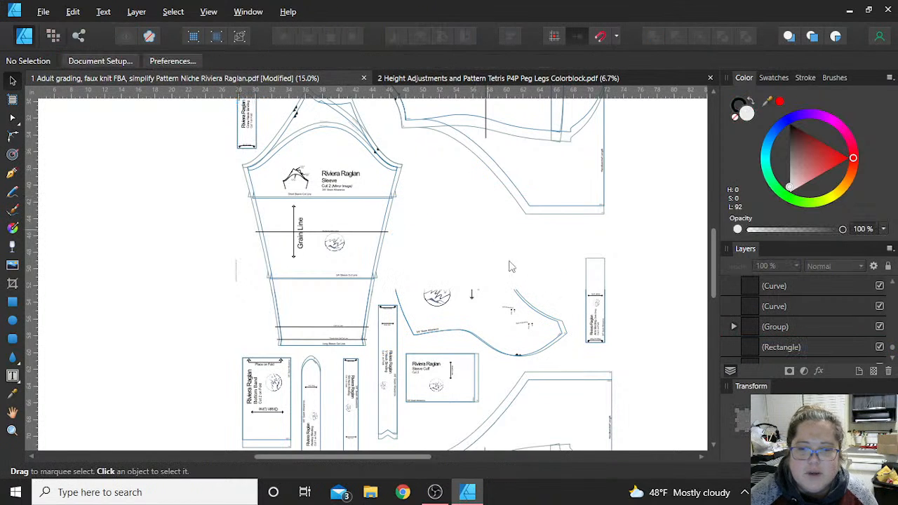
- Ungroup the group that holds the lower half of the Hood and the Arm Binding strip, and clear the selection
{"action": "left_click", "coordinate": [537, 317]}
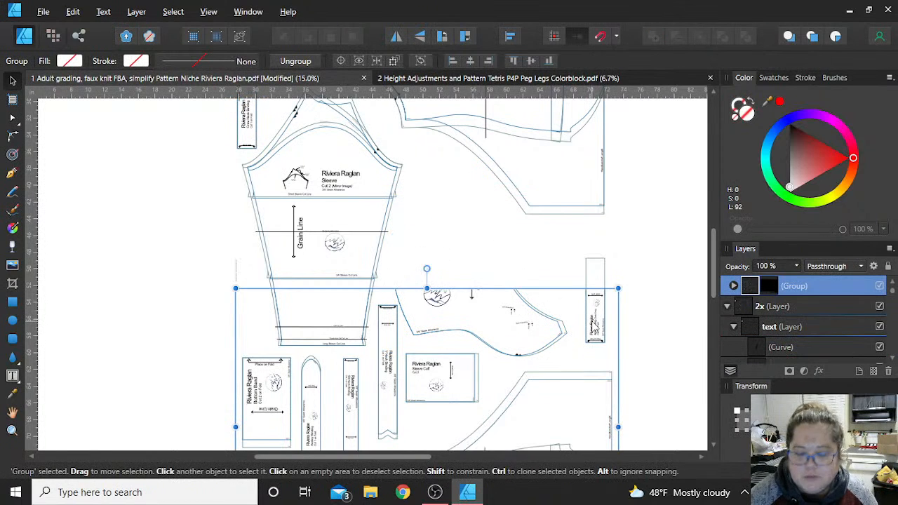
{"action": "key", "text": "ctrl+shift+g"}
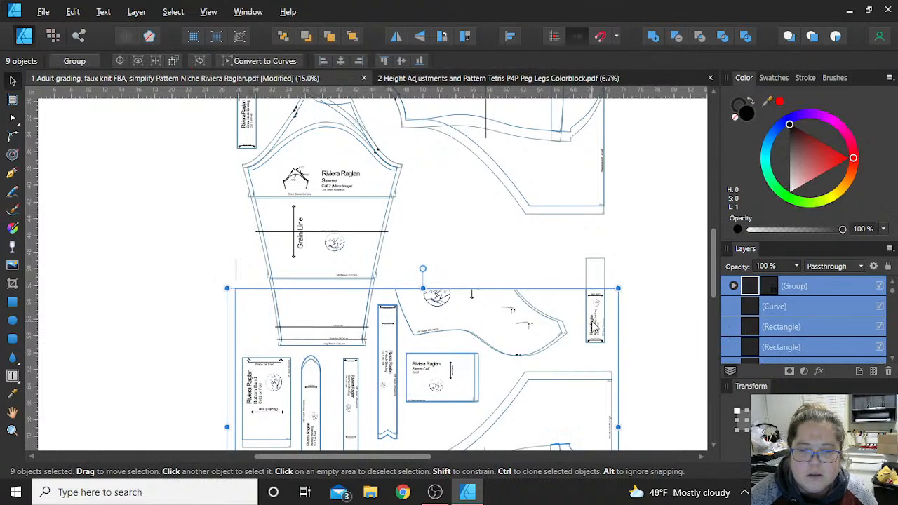
{"action": "left_click", "coordinate": [637, 281]}
{"action": "left_click_drag", "start_coordinate": [640, 354], "coordinate": [387, 207]}
{"action": "left_click", "coordinate": [631, 344]}
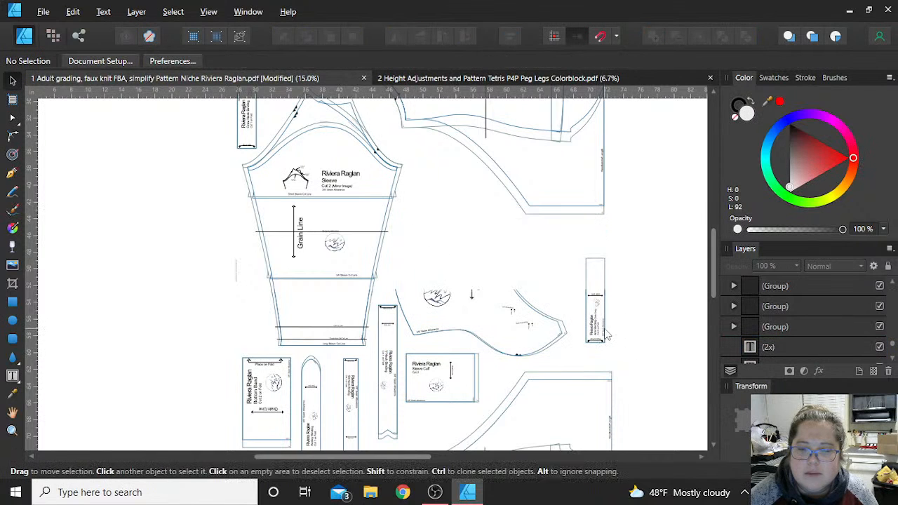
- Ungroup the remaining nested groups around the Hood and delete the loose Hood objects they release
{"action": "left_click", "coordinate": [607, 334]}
{"action": "key", "text": "ctrl+shift+g"}
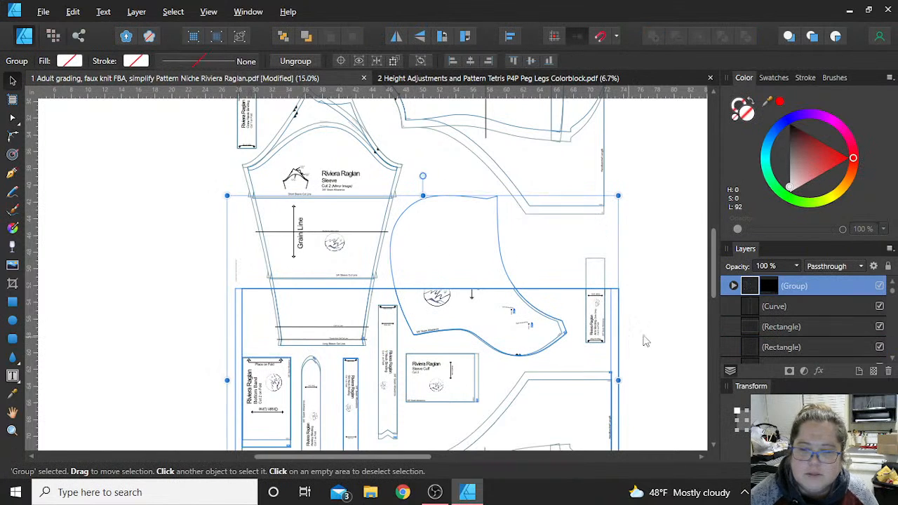
{"action": "key", "text": "ctrl+shift+g"}
{"action": "left_click", "coordinate": [641, 345]}
{"action": "left_click_drag", "start_coordinate": [658, 367], "coordinate": [379, 212]}
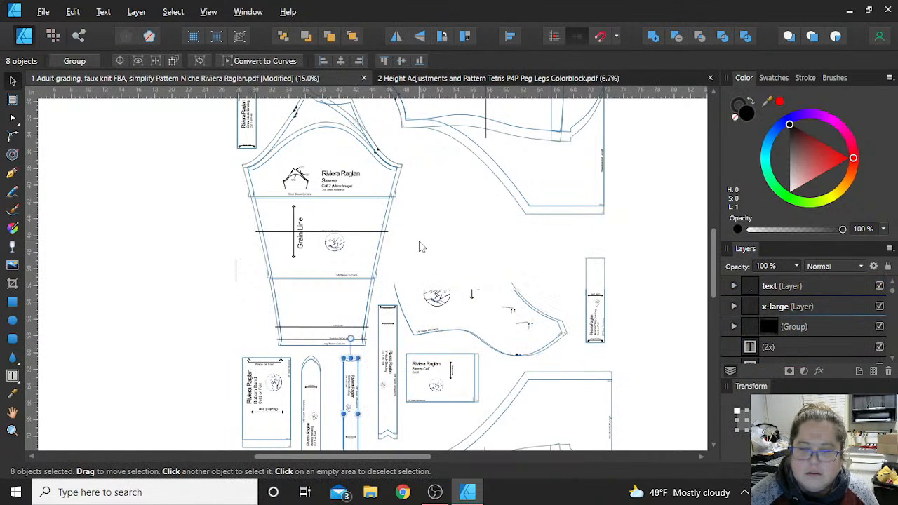
{"action": "key", "text": "Delete"}
- Ungroup the group spanning the sleeve, upper Hood and Arm Binding outlines, and clear the selection
{"action": "left_click_drag", "start_coordinate": [633, 344], "coordinate": [548, 246]}
{"action": "left_click", "coordinate": [588, 287]}
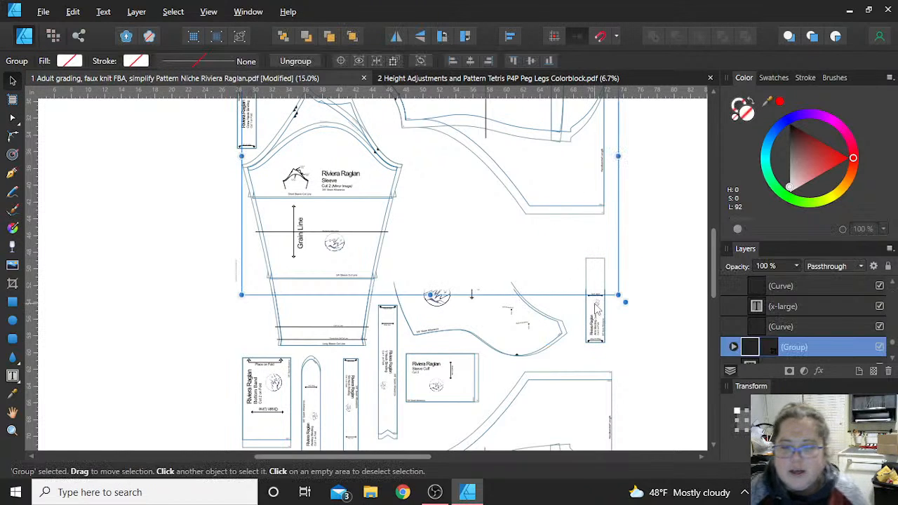
{"action": "left_click", "coordinate": [596, 325]}
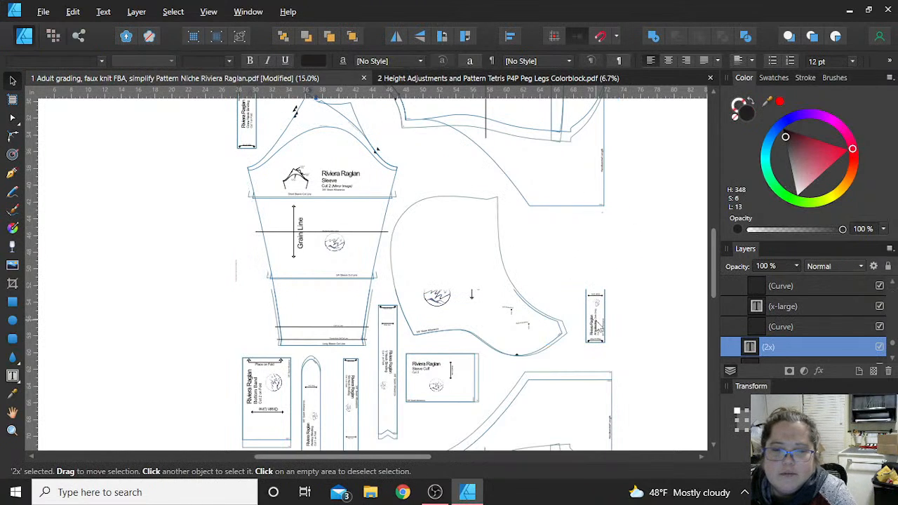
{"action": "left_click", "coordinate": [597, 327]}
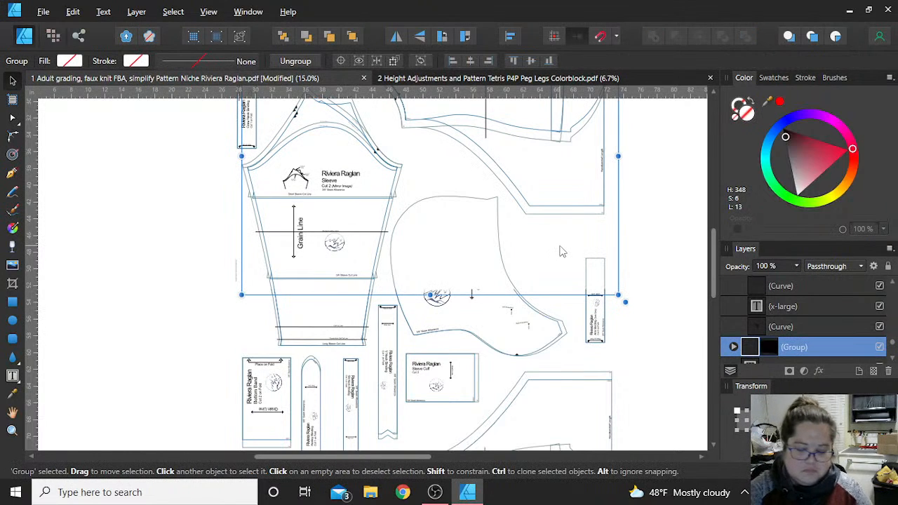
{"action": "key", "text": "ctrl+shift+g"}
{"action": "left_click", "coordinate": [682, 236]}
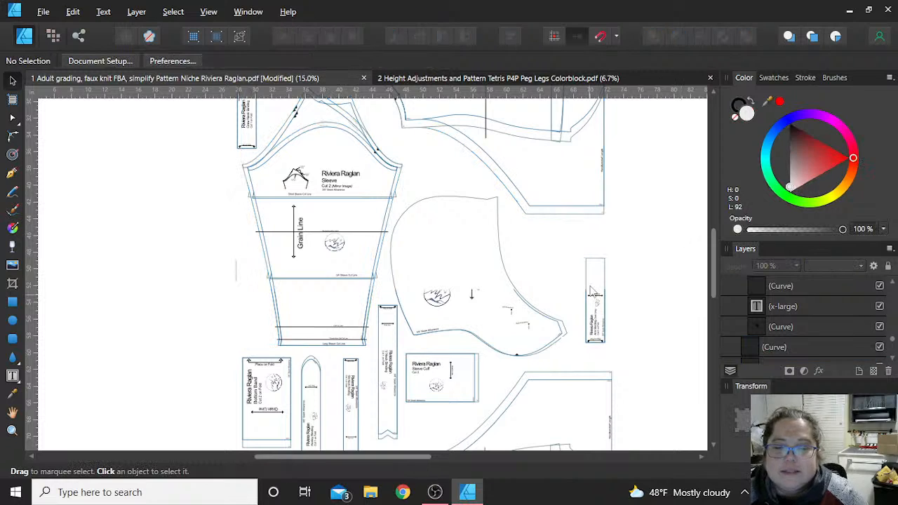
- Delete the tall outer rectangle of the Arm Binding strip beside the Hood
{"action": "left_click", "coordinate": [588, 279]}
{"action": "left_click", "coordinate": [584, 272]}
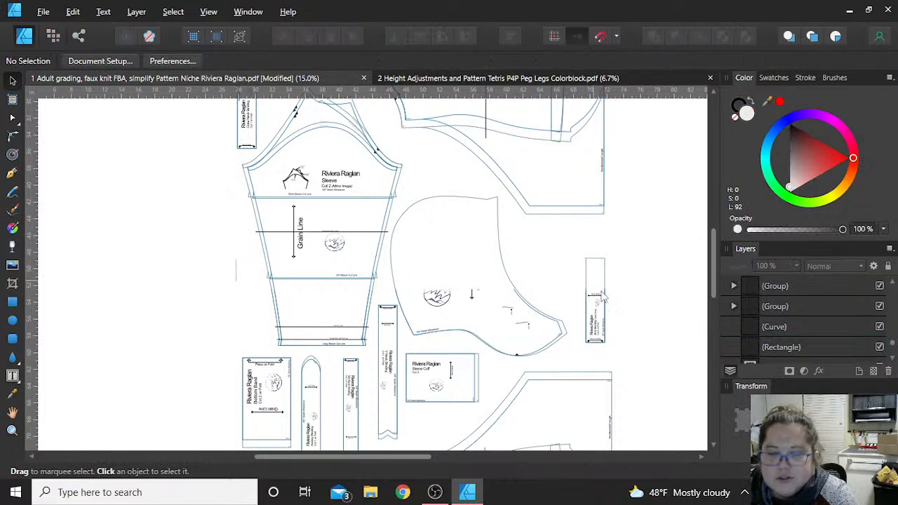
{"action": "left_click", "coordinate": [592, 276]}
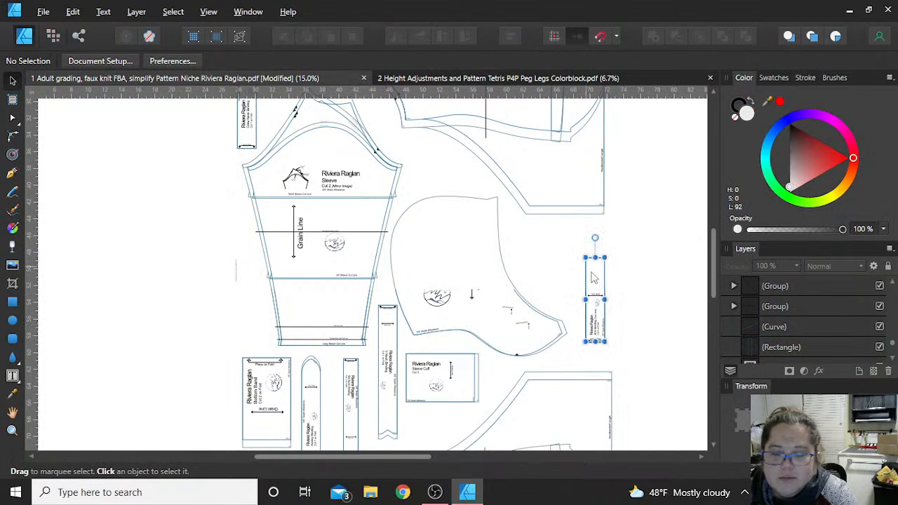
{"action": "key", "text": "Delete"}
- Ungroup the outer group in the x-large layer that covers the lower pattern pieces, and clear the selection
{"action": "left_click_drag", "start_coordinate": [632, 352], "coordinate": [574, 282]}
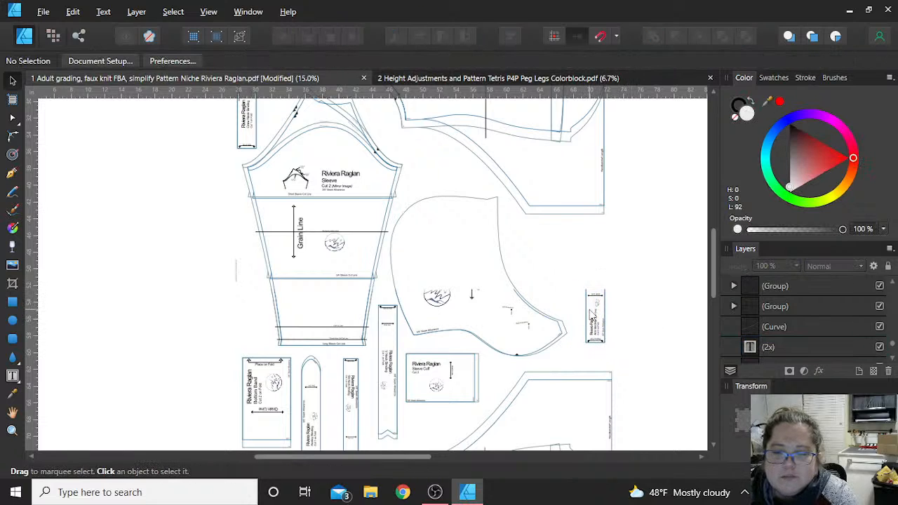
{"action": "left_click", "coordinate": [589, 316]}
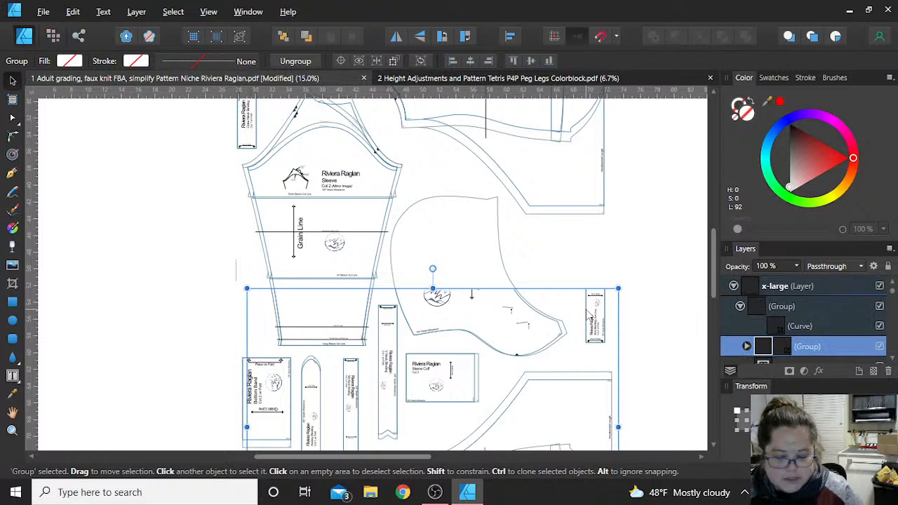
{"action": "left_click", "coordinate": [681, 306]}
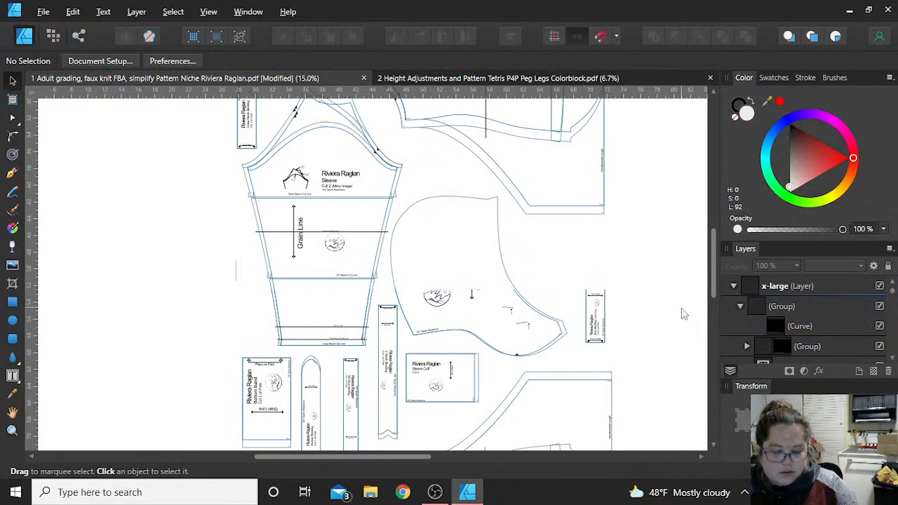
{"action": "left_click", "coordinate": [541, 383]}
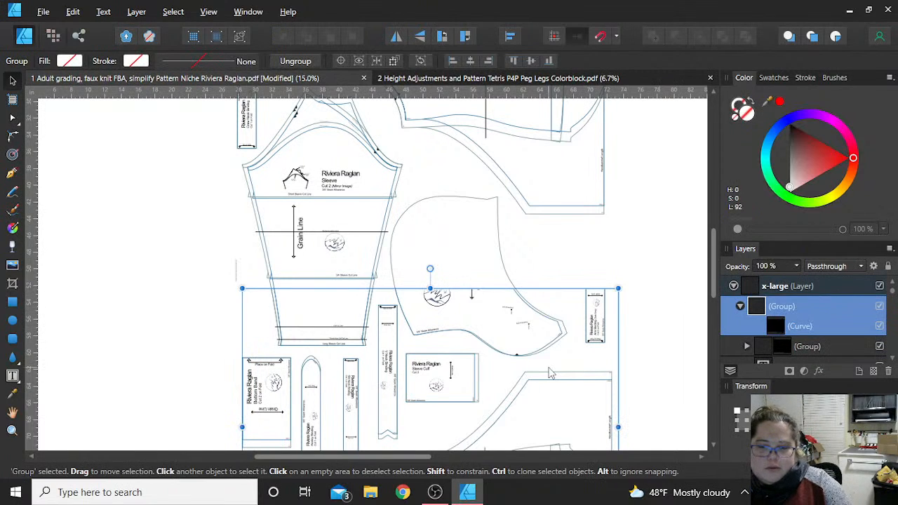
{"action": "key", "text": "ctrl+shift+g"}
{"action": "left_click", "coordinate": [659, 316]}
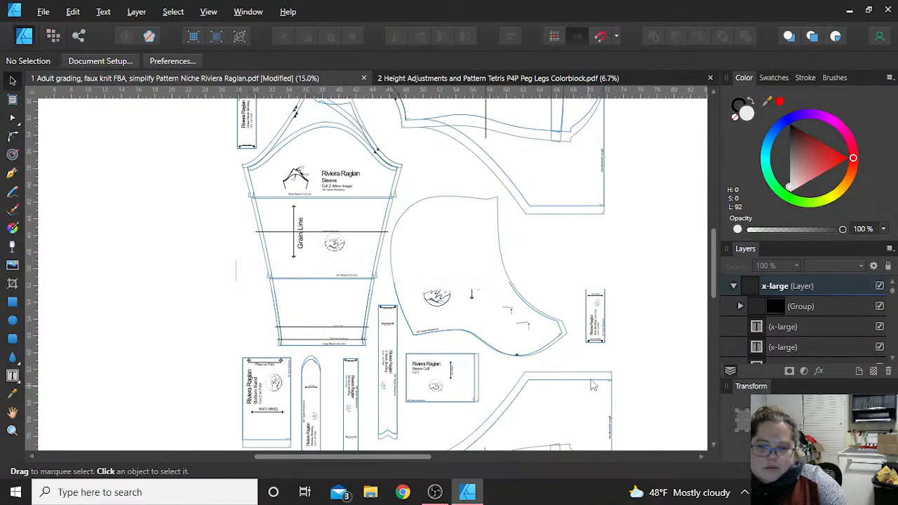
- Ungroup the group holding the outer bodice outline below the Hood so its curves can be selected individually
{"action": "left_click", "coordinate": [595, 371]}
{"action": "key", "text": "ctrl+shift+g"}
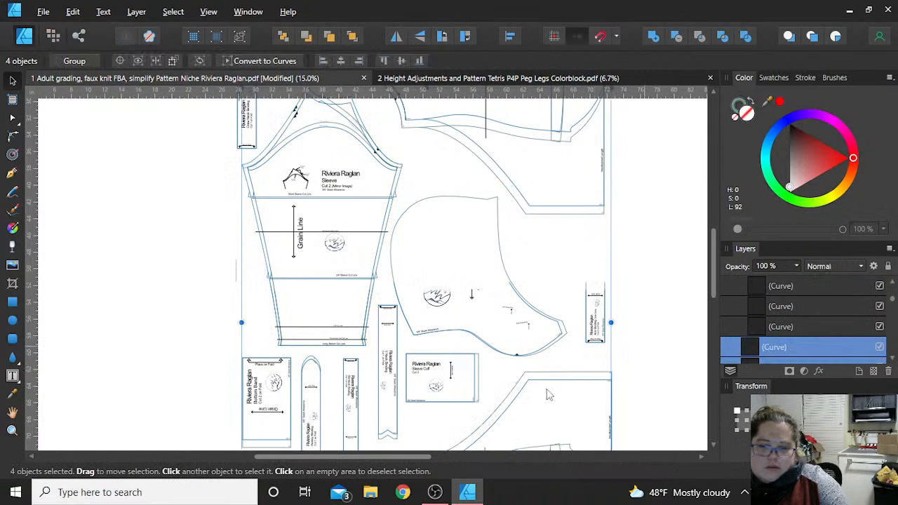
{"action": "left_click", "coordinate": [552, 388]}
{"action": "left_click", "coordinate": [559, 380]}
{"action": "key", "text": "ctrl+shift+g"}
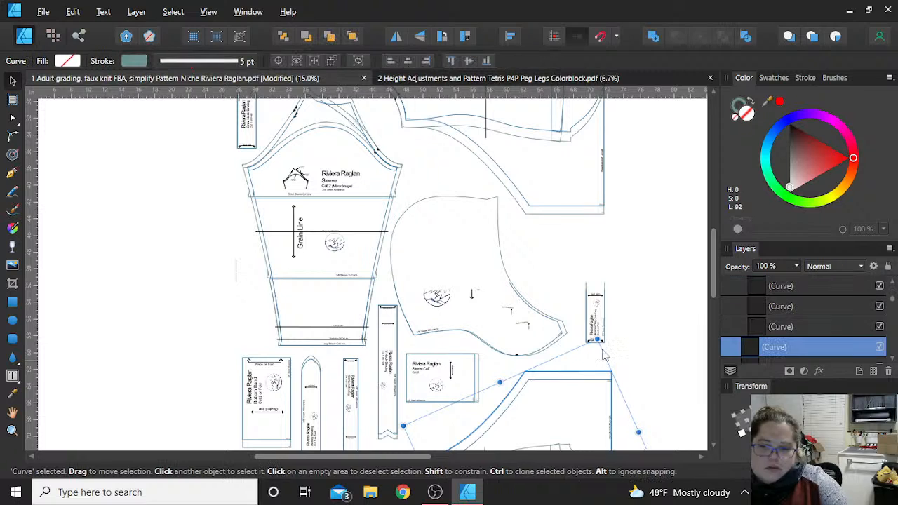
{"action": "left_click", "coordinate": [623, 324]}
- Ungroup the lower text group and delete the Arm Binding strip's title, grain line, logo and fold markings
{"action": "left_click", "coordinate": [602, 320]}
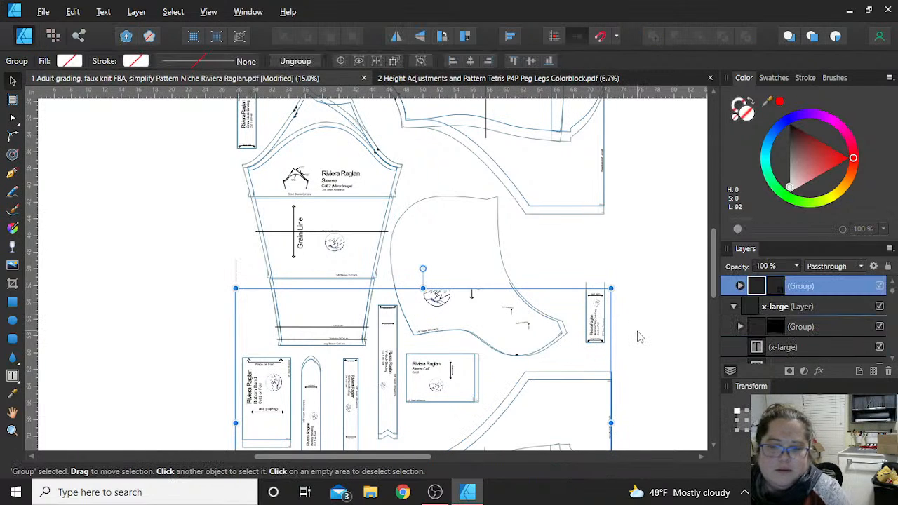
{"action": "key", "text": "ctrl+shift+g"}
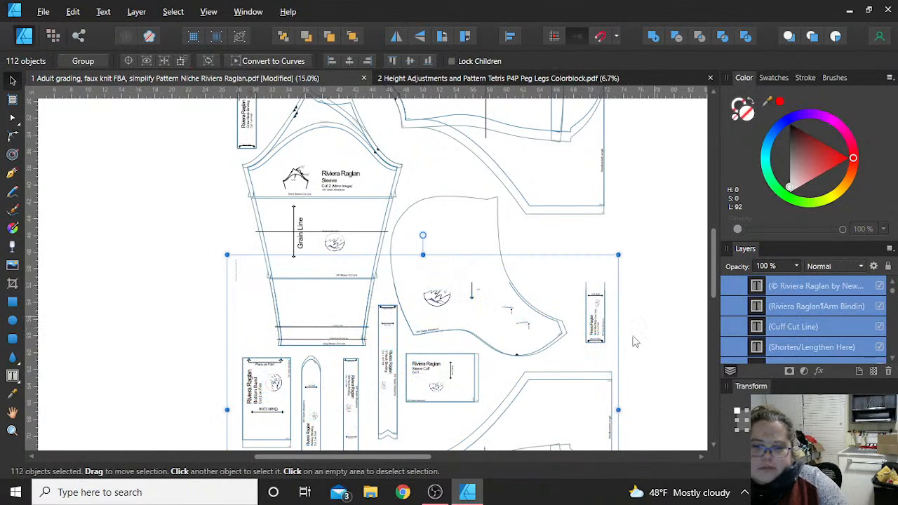
{"action": "left_click", "coordinate": [652, 322]}
{"action": "left_click_drag", "start_coordinate": [630, 349], "coordinate": [559, 272]}
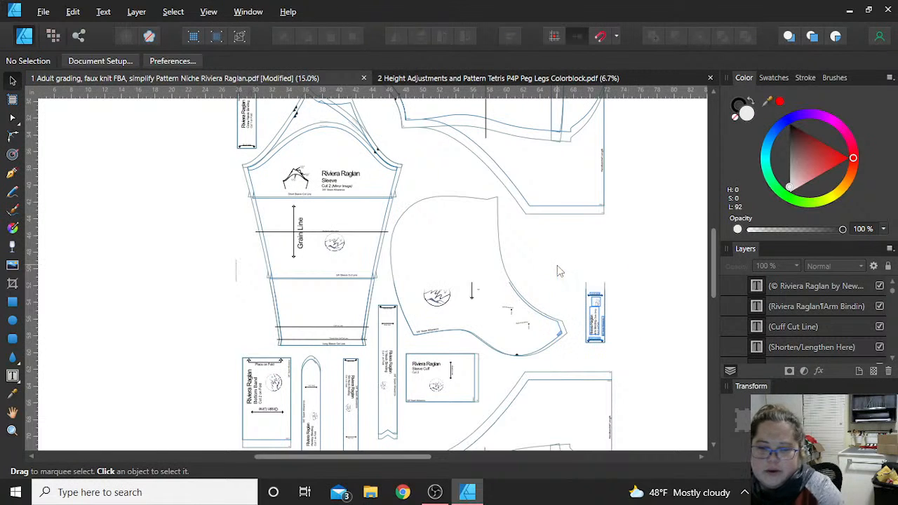
{"action": "key", "text": "Delete"}
- Ungroup the remaining group in the x-large layer and delete the leftover Arm Binding rectangles beside the Hood
{"action": "left_click", "coordinate": [590, 318]}
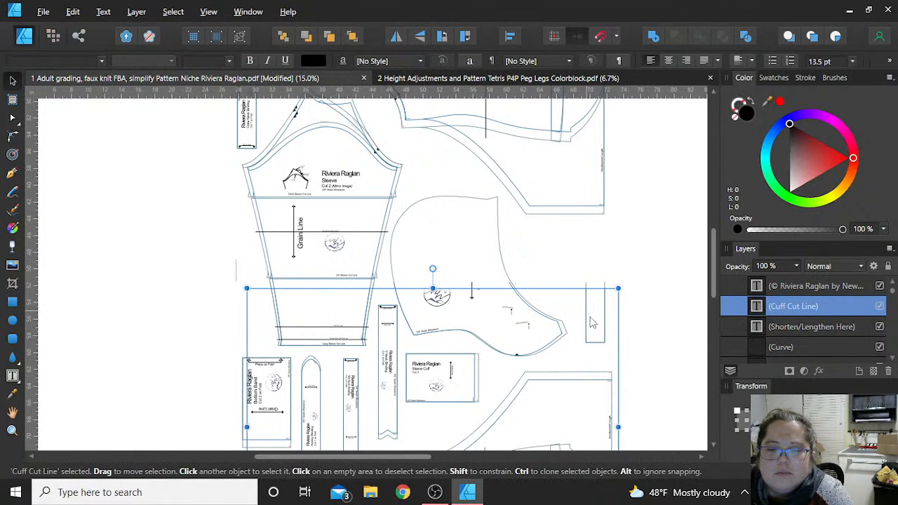
{"action": "left_click", "coordinate": [613, 281]}
{"action": "left_click", "coordinate": [588, 301]}
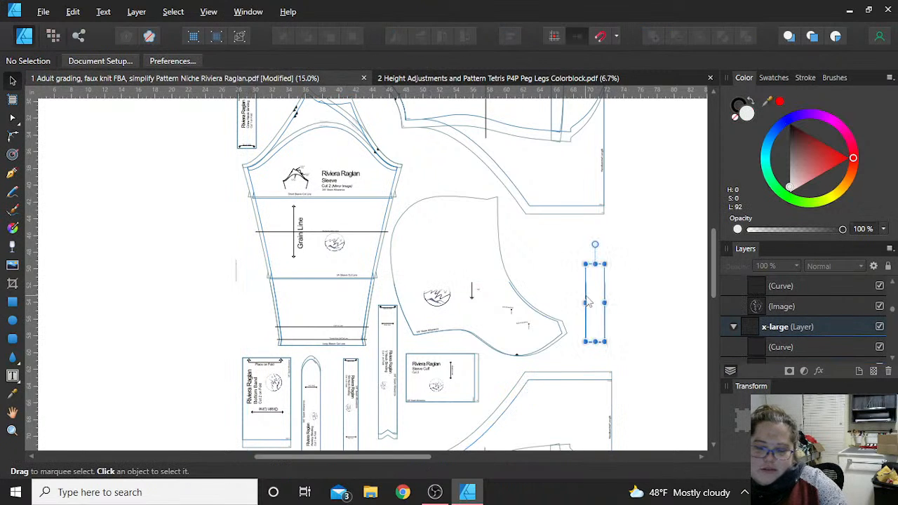
{"action": "key", "text": "Delete"}
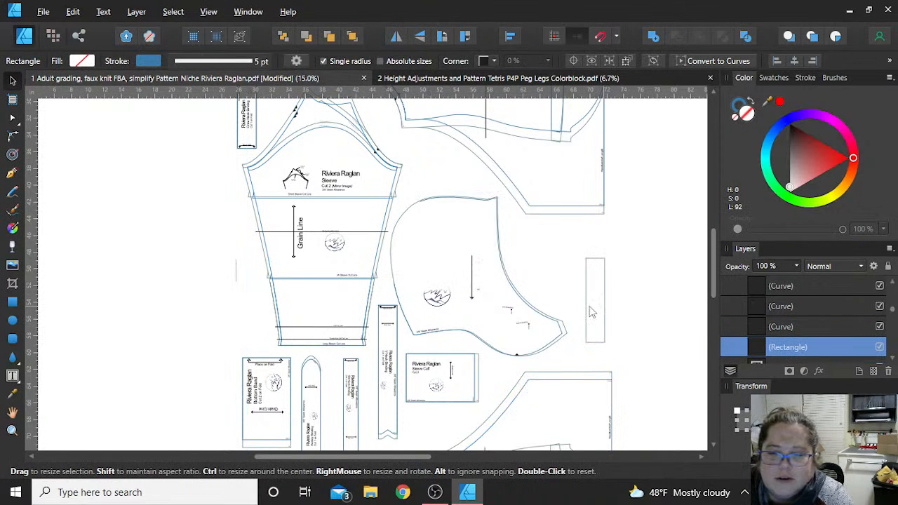
{"action": "left_click", "coordinate": [597, 316]}
{"action": "key", "text": "Delete"}
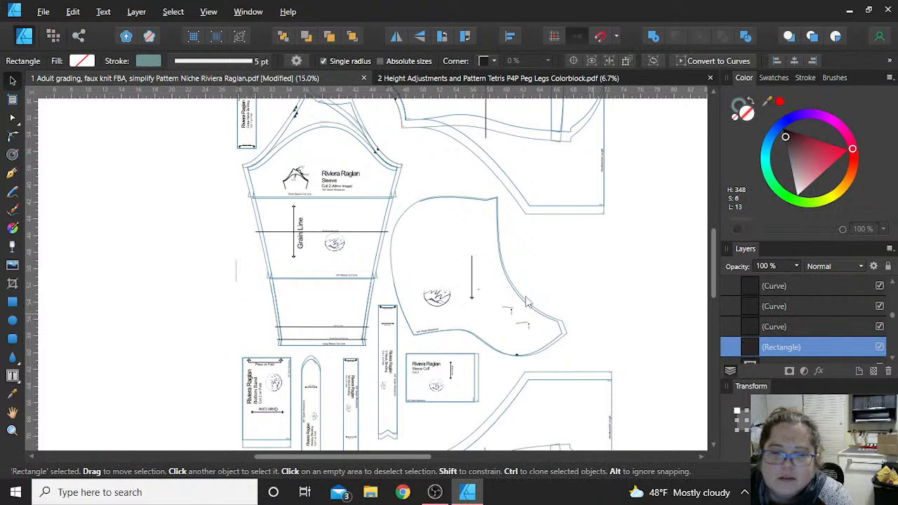
- Delete the Hood's outline curves together with its grain line and small placement marks
{"action": "left_click", "coordinate": [525, 300]}
{"action": "key", "text": "Delete"}
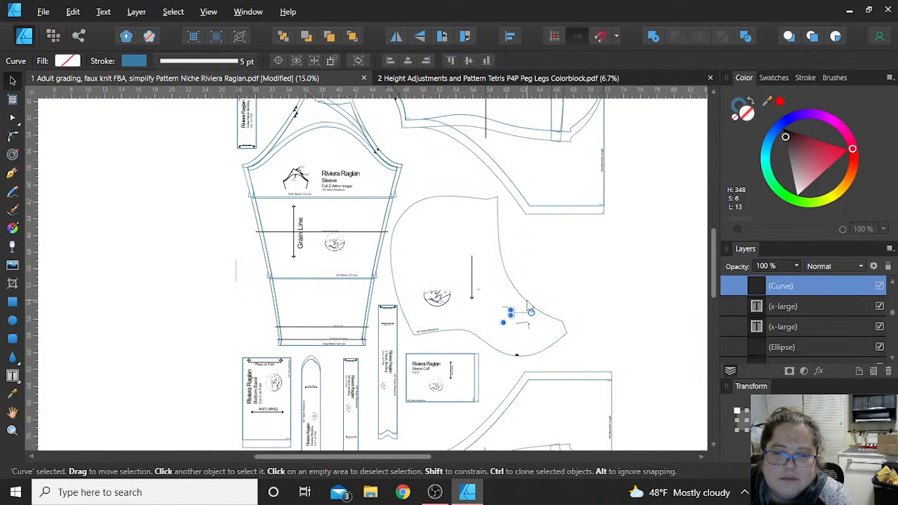
{"action": "left_click", "coordinate": [552, 321]}
{"action": "key", "text": "Delete"}
{"action": "left_click", "coordinate": [552, 349]}
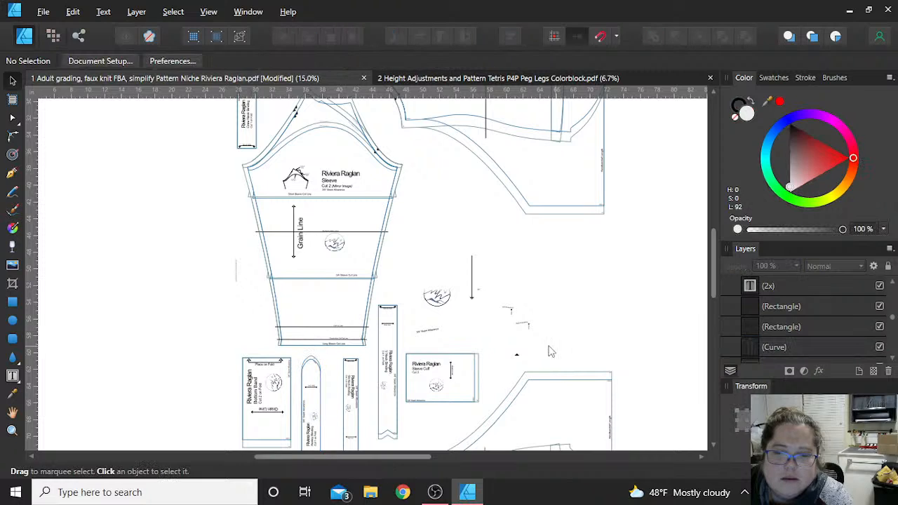
{"action": "left_click_drag", "start_coordinate": [562, 351], "coordinate": [440, 247]}
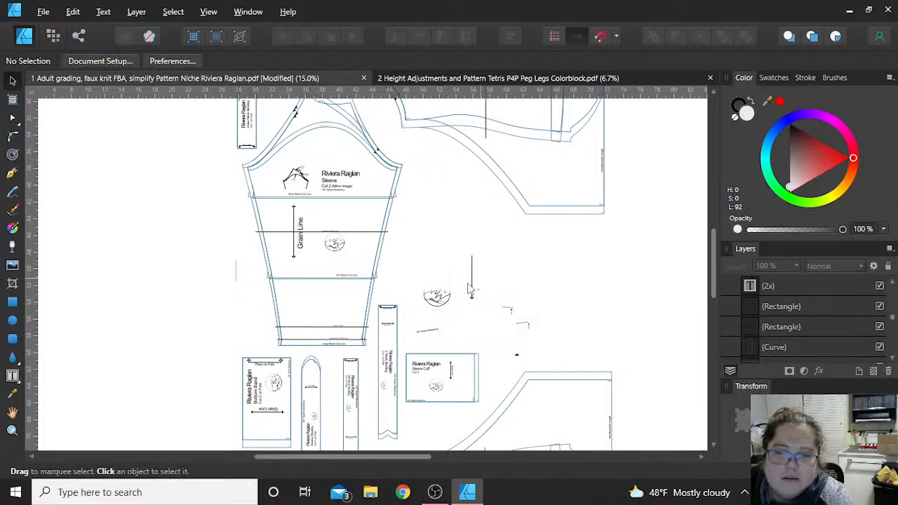
{"action": "left_click", "coordinate": [474, 298]}
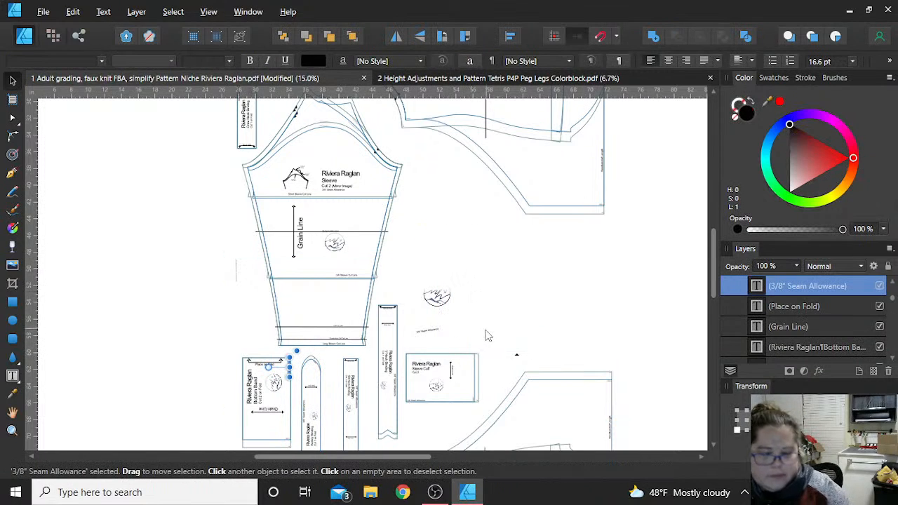
- Delete the inner rectangle of the Sleeve Cuff piece
{"action": "left_click", "coordinate": [446, 361]}
{"action": "scroll", "coordinate": [446, 362], "scroll_direction": "down", "scroll_amount": 3}
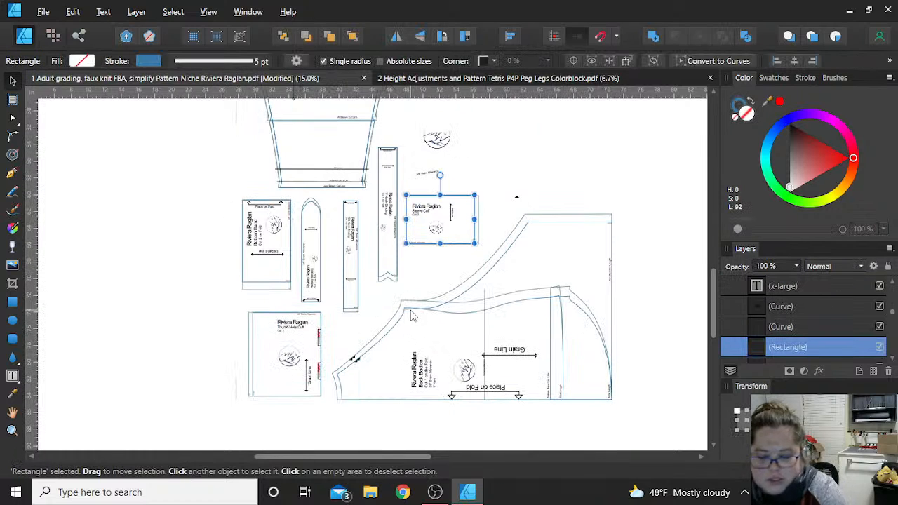
{"action": "key", "text": "Delete"}
- Delete the Bottom Band, the adjacent round-ended strip and the Thumb Hole Cuff, and clear the selection
{"action": "key", "text": "Delete"}
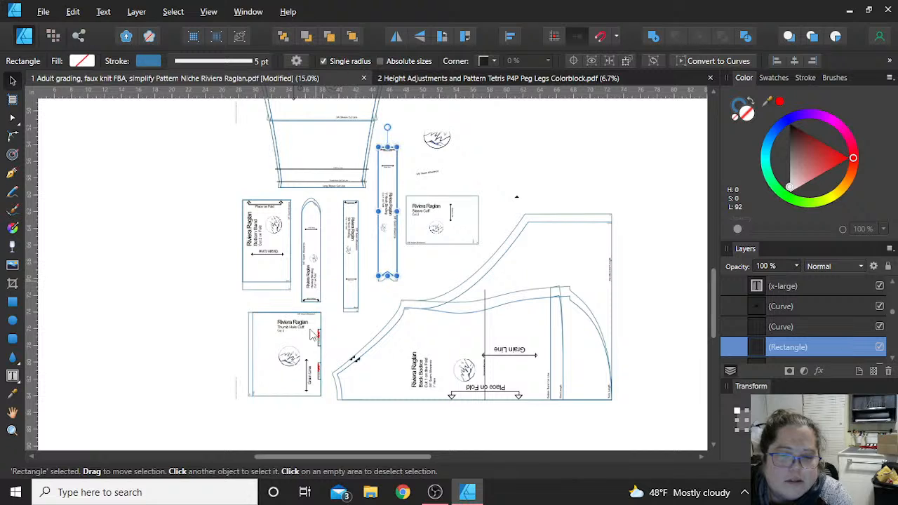
{"action": "left_click_drag", "start_coordinate": [221, 187], "coordinate": [340, 306]}
{"action": "key", "text": "Delete"}
{"action": "left_click_drag", "start_coordinate": [214, 275], "coordinate": [326, 424]}
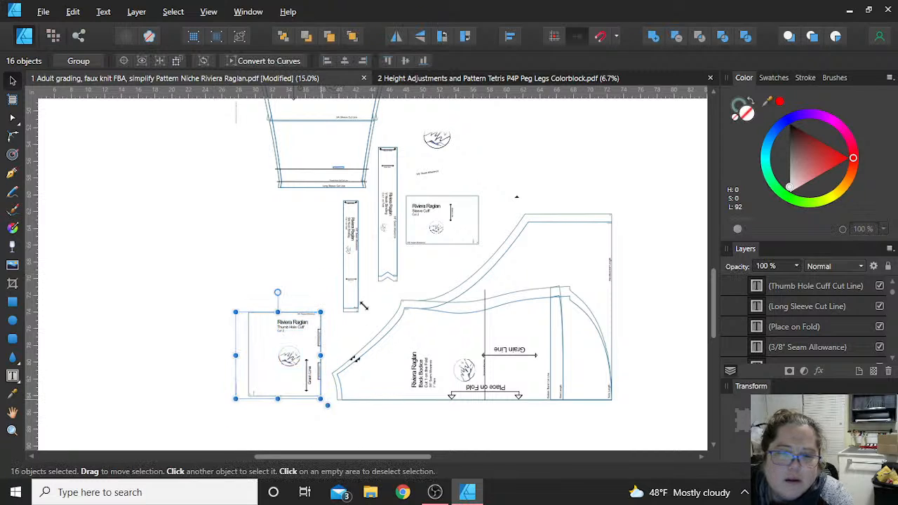
{"action": "key", "text": "Delete"}
{"action": "key", "text": "Escape"}
- Delete the leftover Hood logo, seam allowance label and notch triangle around the Sleeve Cuff
{"action": "left_click", "coordinate": [439, 139]}
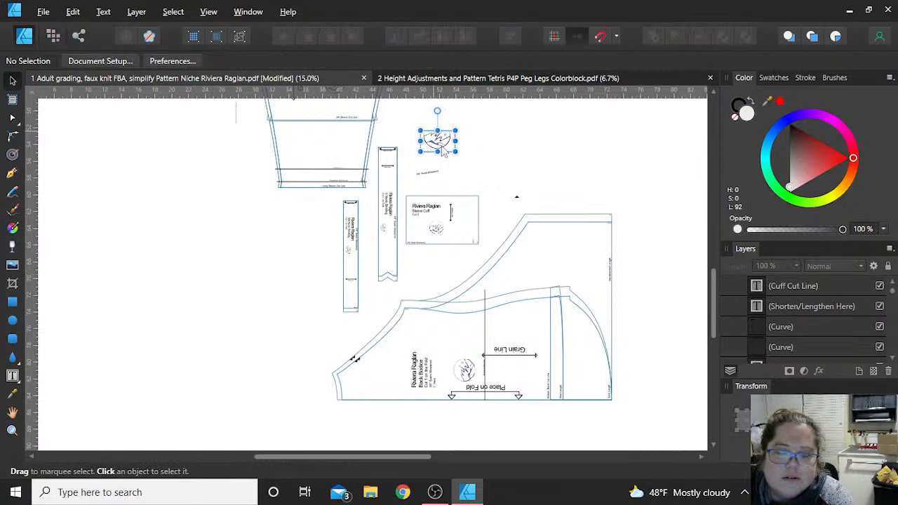
{"action": "key", "text": "Delete"}
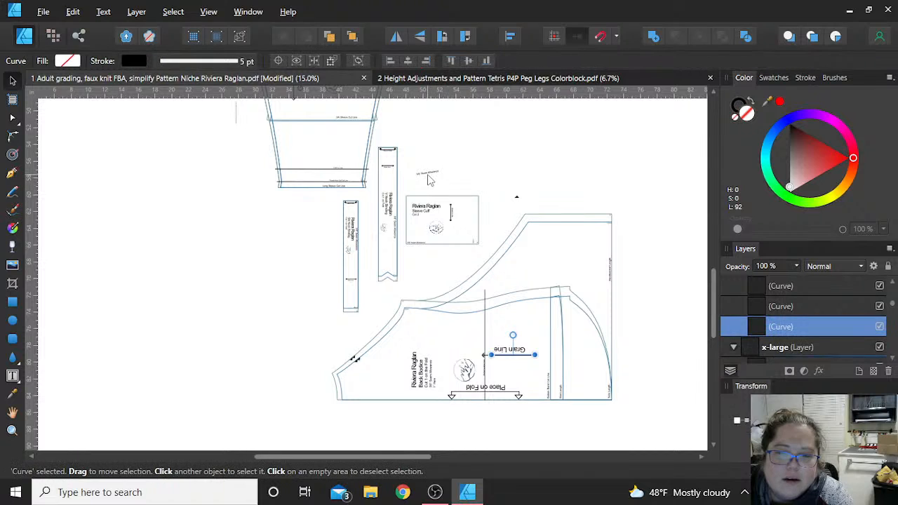
{"action": "left_click", "coordinate": [429, 176]}
{"action": "key", "text": "Delete"}
{"action": "left_click", "coordinate": [517, 199]}
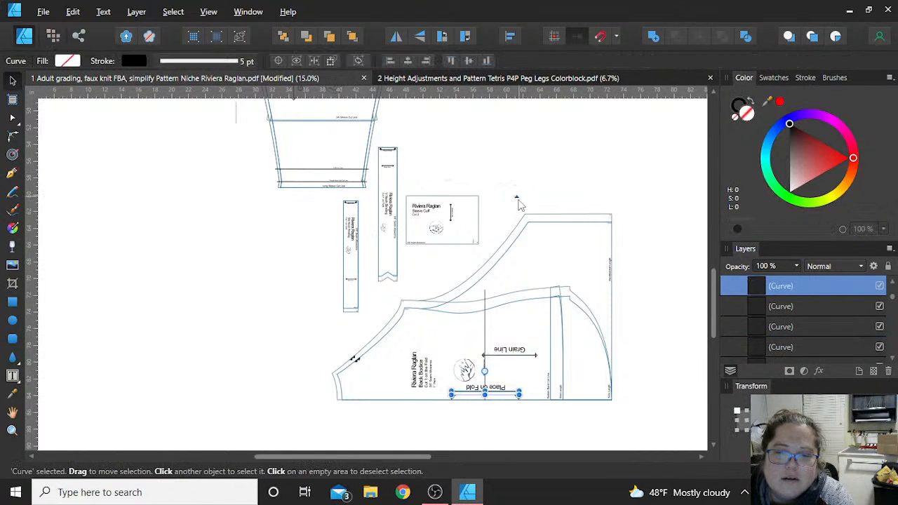
{"action": "key", "text": "Delete"}
- Delete the Sleeve Cuff's remaining outer rectangle and its Riviera Raglan title text
{"action": "key", "text": "Delete"}
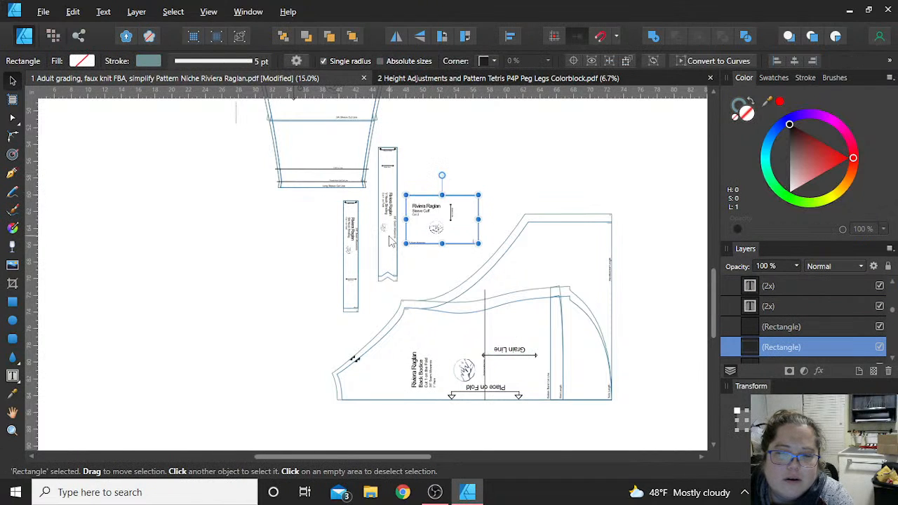
{"action": "key", "text": "Delete"}
{"action": "key", "text": "Delete"}
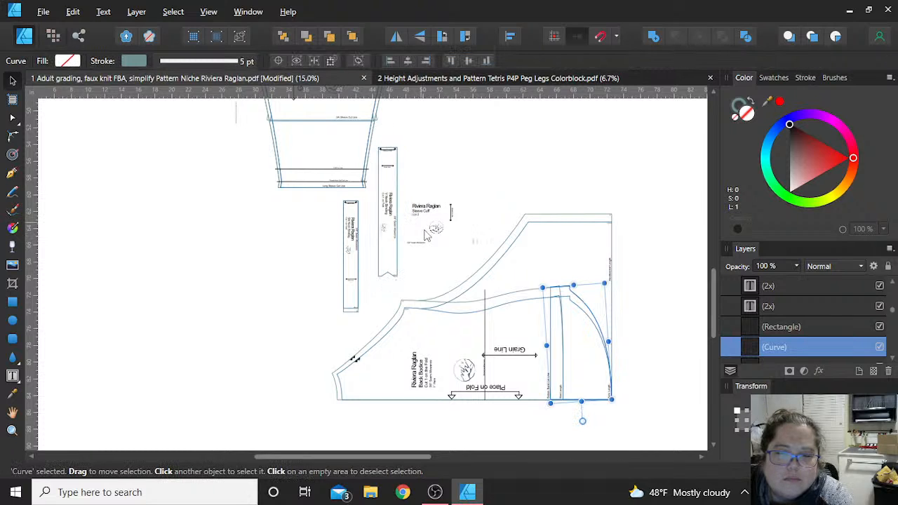
{"action": "left_click", "coordinate": [458, 239]}
{"action": "left_click", "coordinate": [460, 244]}
{"action": "left_click", "coordinate": [426, 212]}
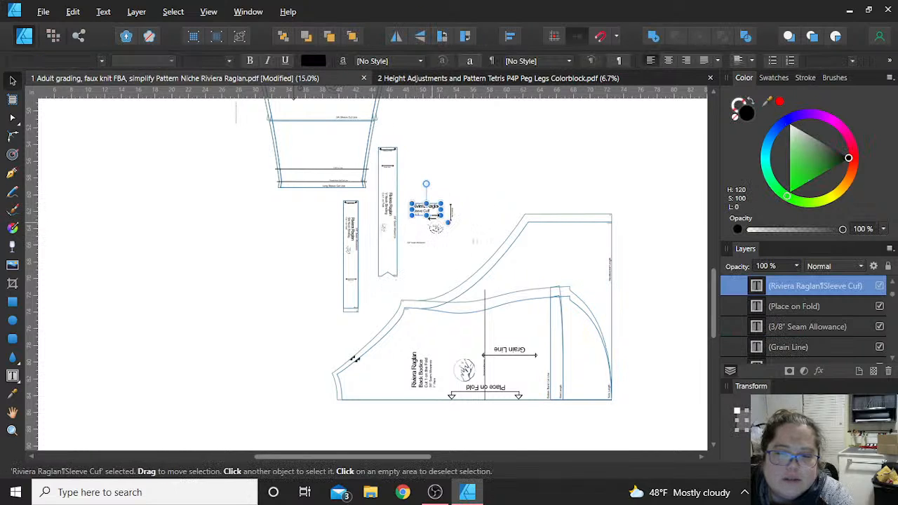
{"action": "key", "text": "Delete"}
- Delete the narrow binding strip, the V Neck Binding strip and the leftover Sleeve Cuff markings, and clear the selection
{"action": "key", "text": "Delete"}
{"action": "key", "text": "Delete"}
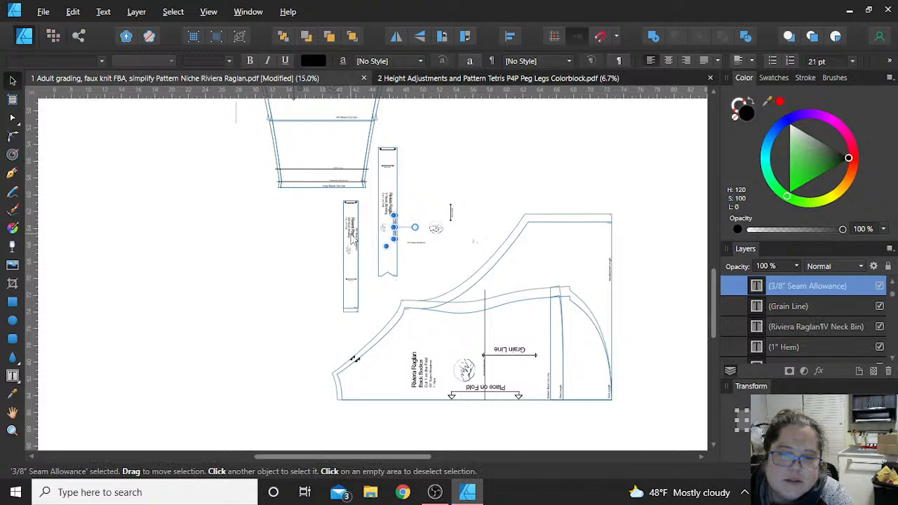
{"action": "left_click_drag", "start_coordinate": [330, 195], "coordinate": [370, 318]}
{"action": "key", "text": "Delete"}
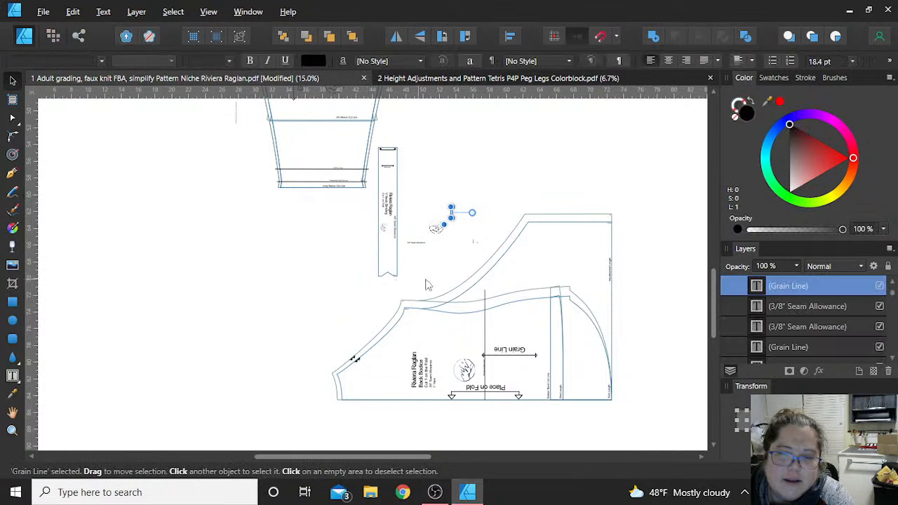
{"action": "left_click_drag", "start_coordinate": [424, 280], "coordinate": [376, 138]}
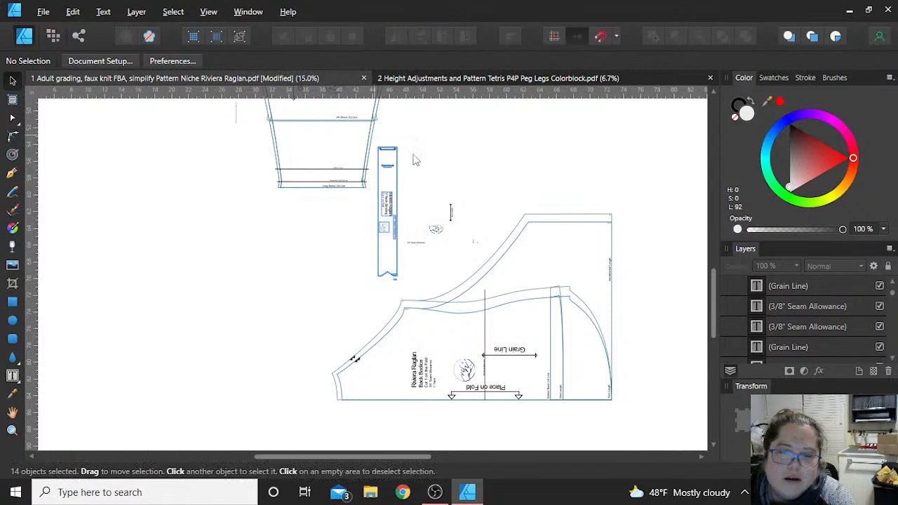
{"action": "left_click", "coordinate": [385, 187]}
{"action": "left_click_drag", "start_coordinate": [385, 176], "coordinate": [488, 266]}
{"action": "key", "text": "Delete"}
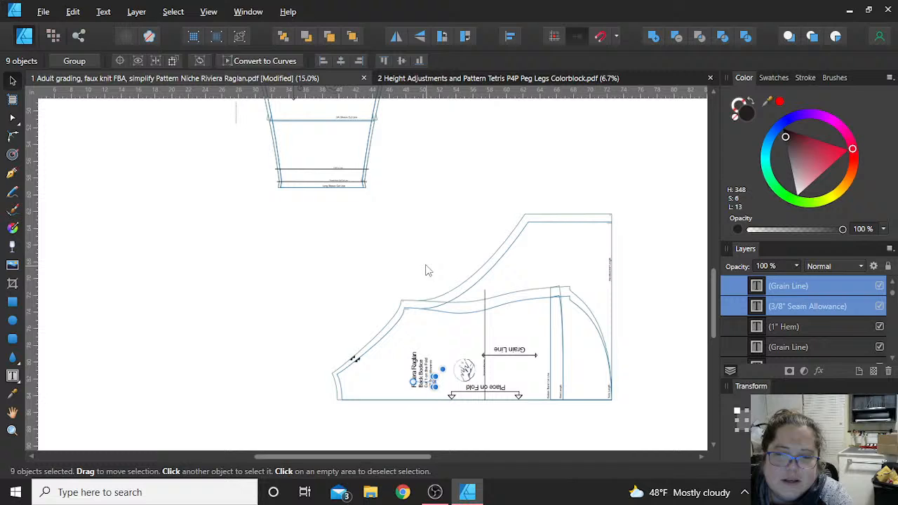
{"action": "left_click", "coordinate": [355, 265]}
- Rotate the whole Back Bodice piece a quarter turn clockwise and move it near the page's left edge, below the Sleeve
{"action": "scroll", "coordinate": [354, 265], "scroll_direction": "up", "scroll_amount": 4}
{"action": "scroll", "coordinate": [355, 264], "scroll_direction": "down", "scroll_amount": 3}
{"action": "scroll", "coordinate": [355, 265], "scroll_direction": "up", "scroll_amount": 9}
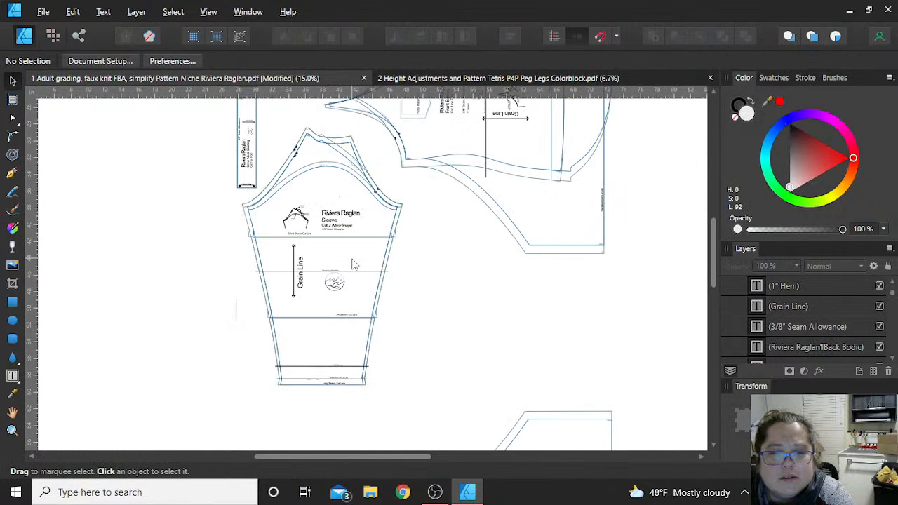
{"action": "scroll", "coordinate": [354, 264], "scroll_direction": "up", "scroll_amount": 8}
{"action": "scroll", "coordinate": [354, 265], "scroll_direction": "down", "scroll_amount": 8}
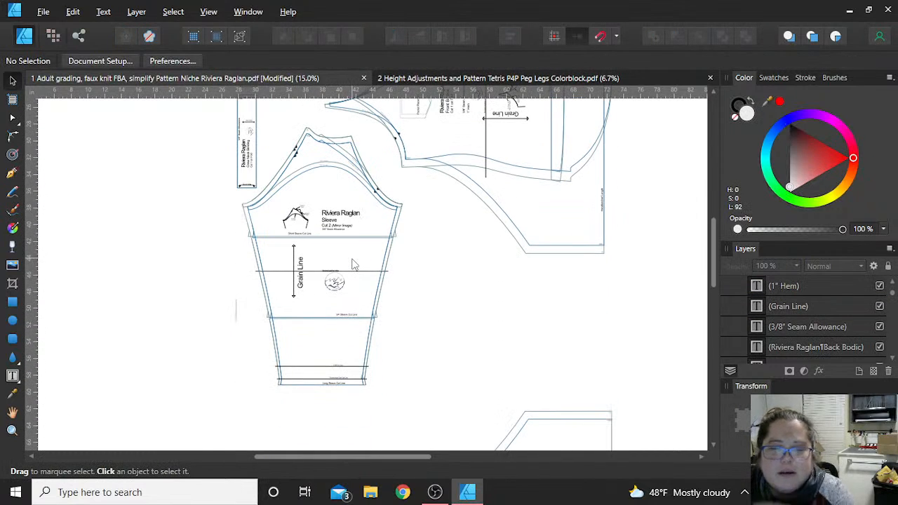
{"action": "scroll", "coordinate": [489, 299], "scroll_direction": "down", "scroll_amount": 2}
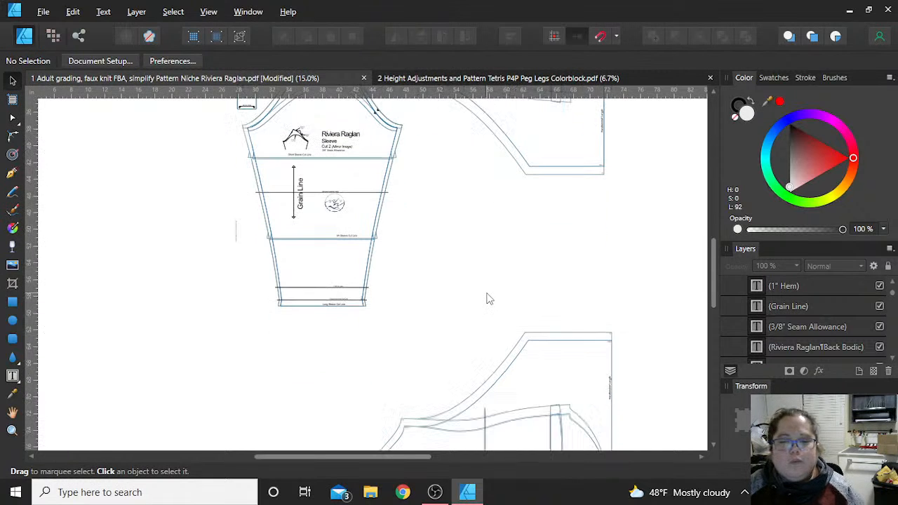
{"action": "scroll", "coordinate": [466, 335], "scroll_direction": "down", "scroll_amount": 4}
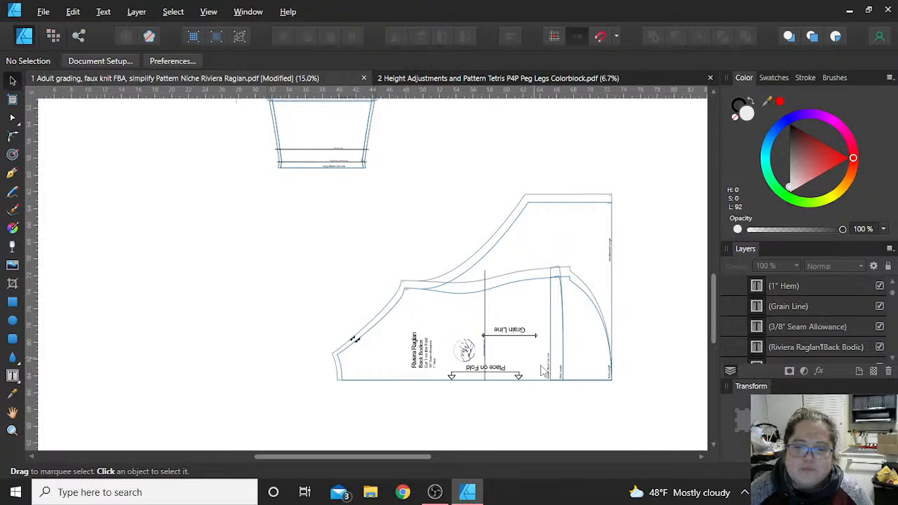
{"action": "scroll", "coordinate": [593, 390], "scroll_direction": "down", "scroll_amount": 3}
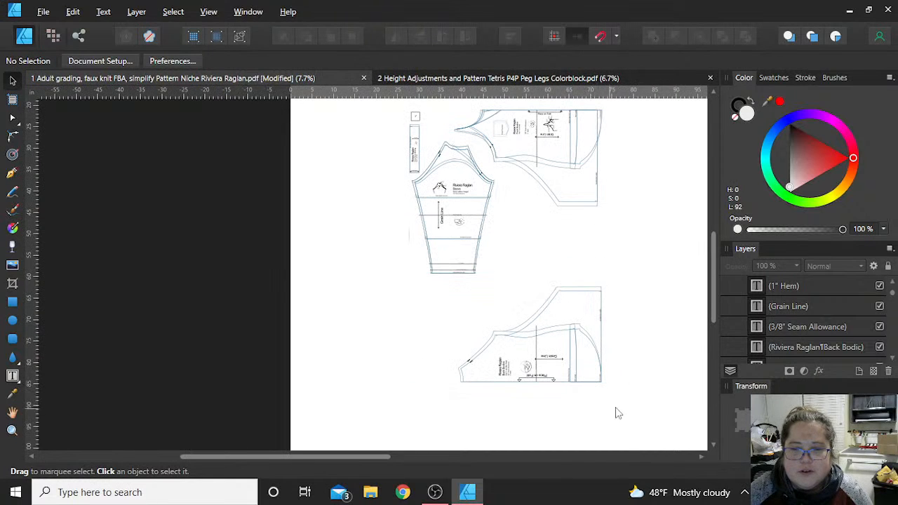
{"action": "left_click_drag", "start_coordinate": [645, 405], "coordinate": [428, 282]}
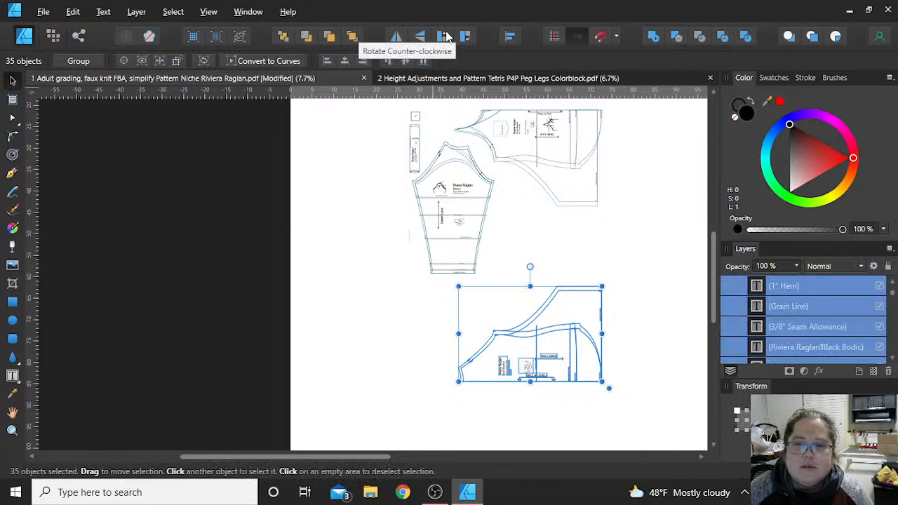
{"action": "left_click", "coordinate": [466, 38]}
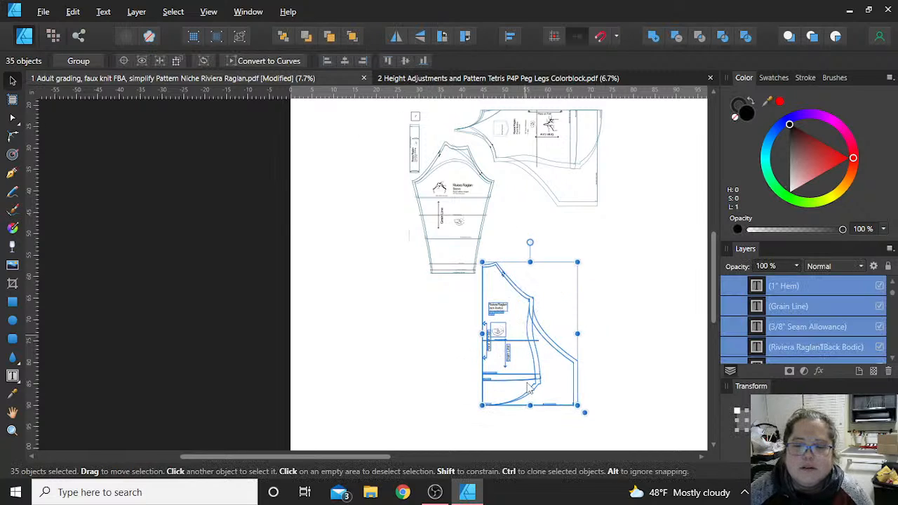
{"action": "left_click_drag", "start_coordinate": [526, 334], "coordinate": [361, 337]}
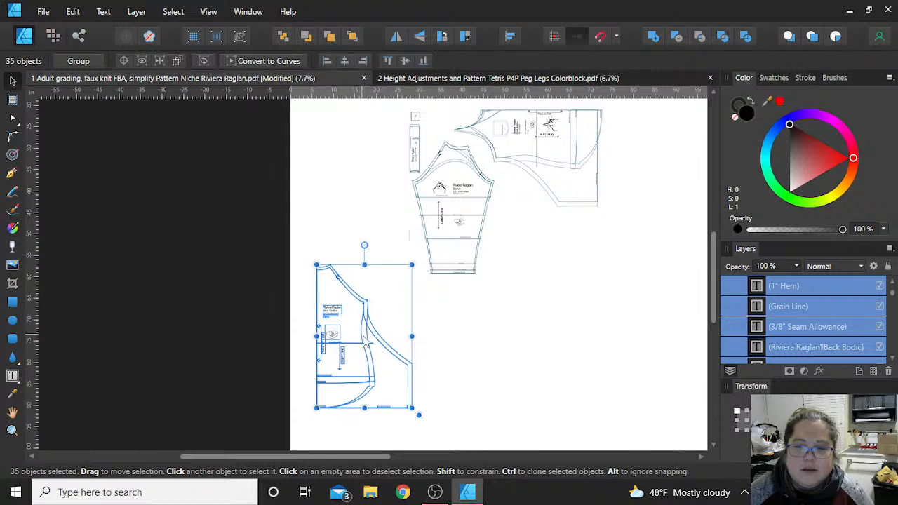
{"action": "left_click", "coordinate": [572, 259]}
- Move the complete Crew Neck Binding strip and the test square above it together towards the page's upper left
{"action": "scroll", "coordinate": [572, 259], "scroll_direction": "up", "scroll_amount": 3}
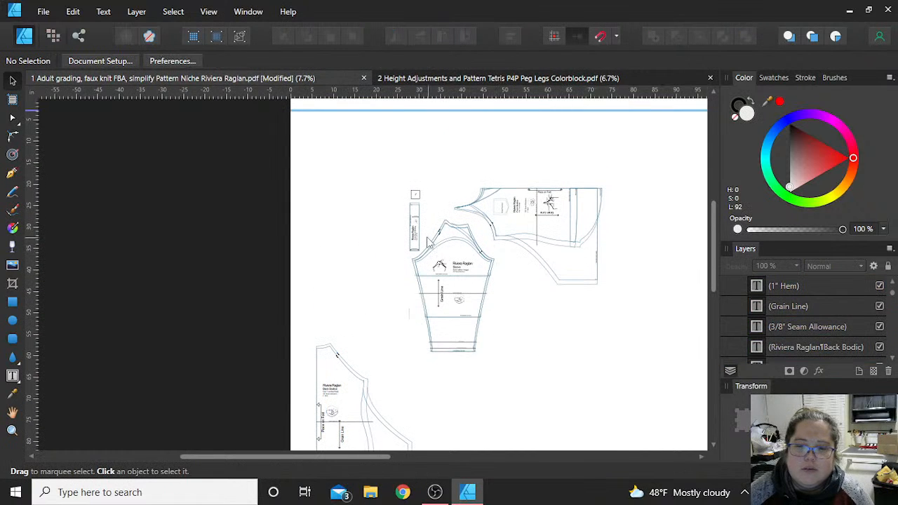
{"action": "left_click_drag", "start_coordinate": [381, 163], "coordinate": [335, 190]}
{"action": "key", "text": "ctrl+z"}
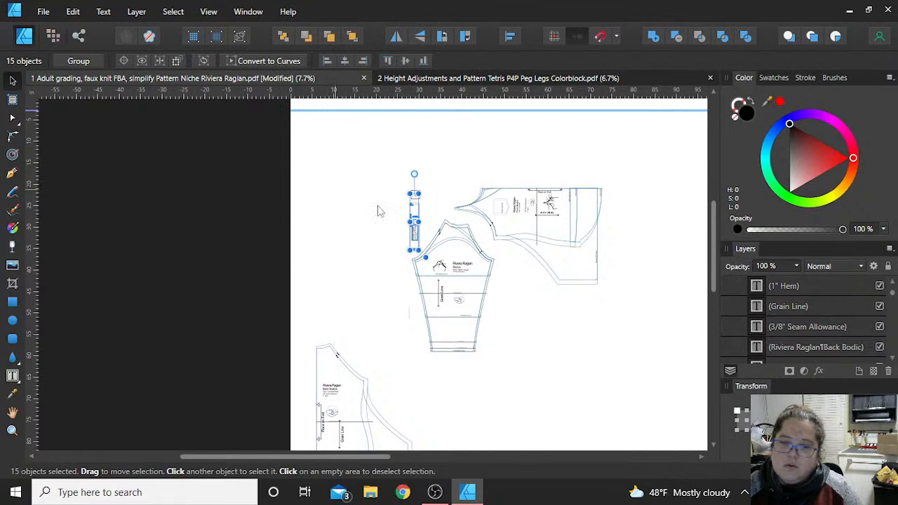
{"action": "scroll", "coordinate": [381, 191], "scroll_direction": "up", "scroll_amount": 4}
{"action": "left_click_drag", "start_coordinate": [407, 161], "coordinate": [493, 348]}
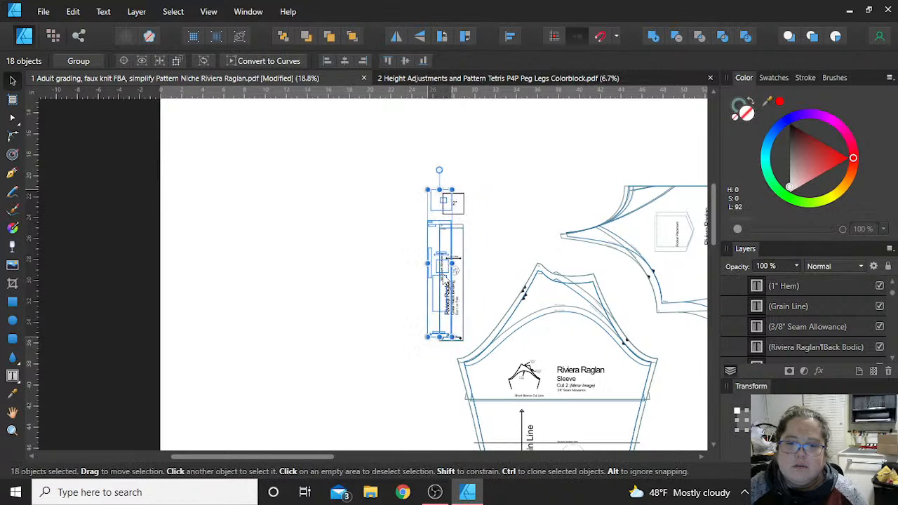
{"action": "left_click_drag", "start_coordinate": [445, 267], "coordinate": [218, 188]}
{"action": "left_click", "coordinate": [369, 273]}
- Delete the stray short vertical line beside the lower part of the Sleeve
{"action": "scroll", "coordinate": [377, 273], "scroll_direction": "down", "scroll_amount": 3}
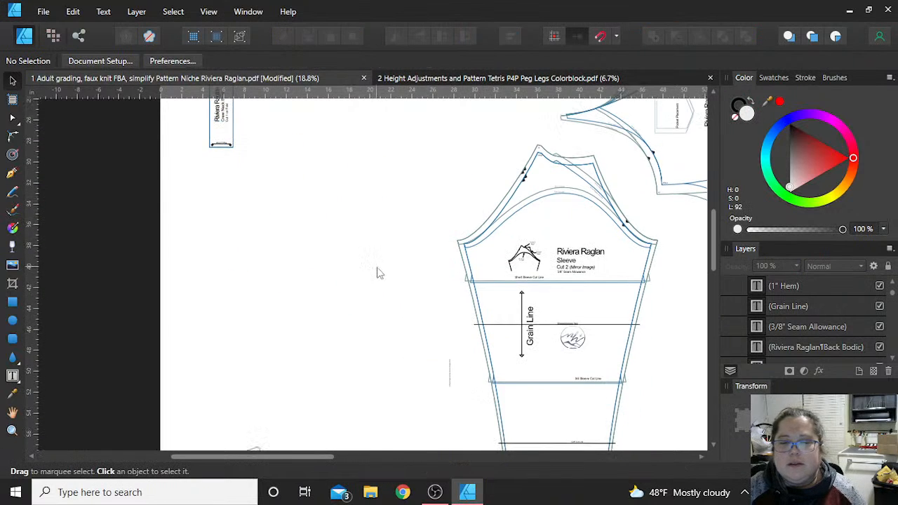
{"action": "scroll", "coordinate": [631, 266], "scroll_direction": "down", "scroll_amount": 3}
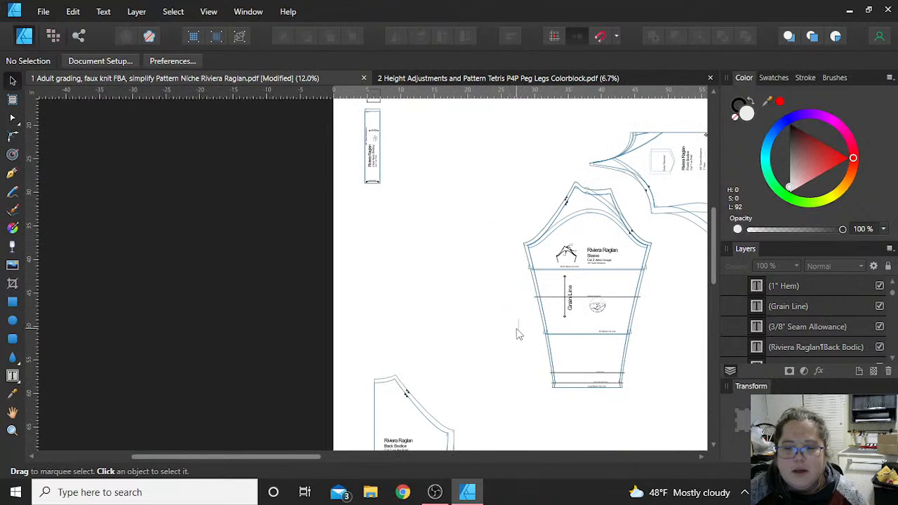
{"action": "key", "text": "Delete"}
{"action": "scroll", "coordinate": [598, 378], "scroll_direction": "down", "scroll_amount": 1}
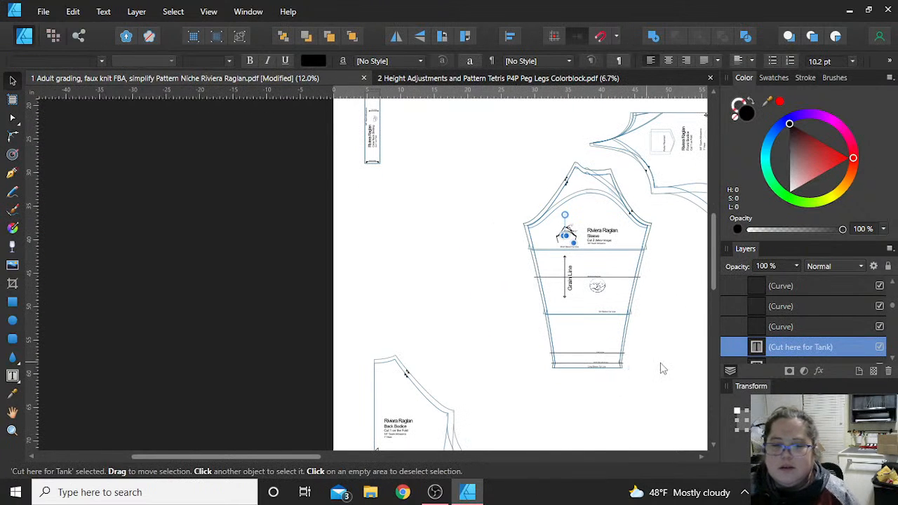
- Examine up close where the Sleeve selection overlaps the Front Bodice's notches and size labels, and clear the selection
{"action": "left_click", "coordinate": [661, 363]}
{"action": "left_click_drag", "start_coordinate": [666, 413], "coordinate": [502, 165]}
{"action": "scroll", "coordinate": [659, 188], "scroll_direction": "up", "scroll_amount": 4}
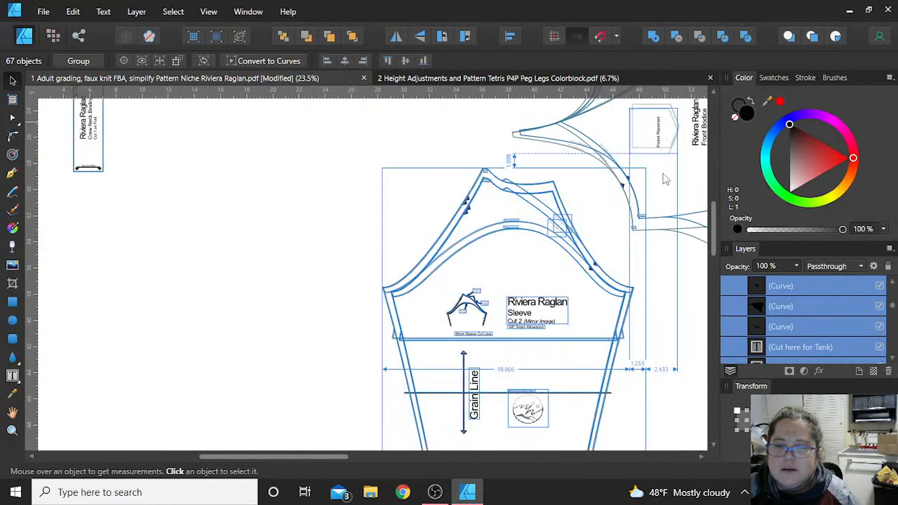
{"action": "left_click", "coordinate": [613, 187]}
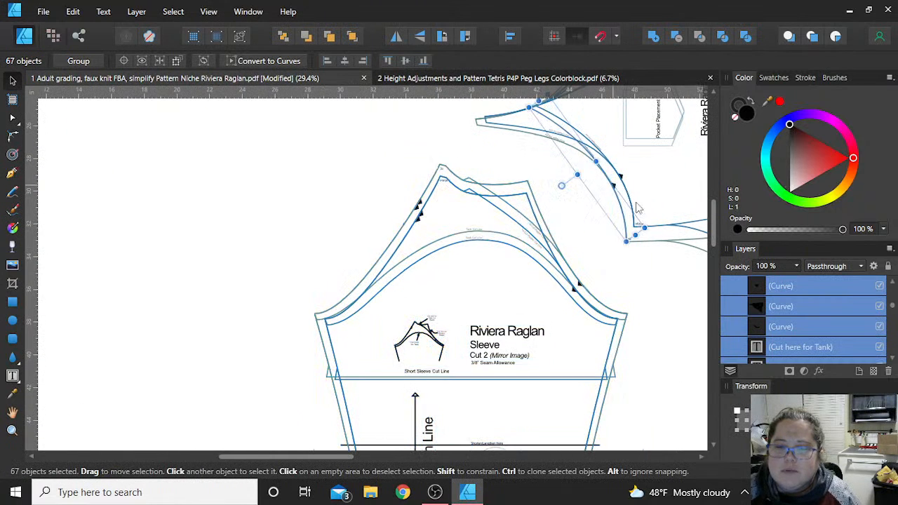
{"action": "left_click", "coordinate": [578, 239]}
{"action": "left_click_drag", "start_coordinate": [402, 150], "coordinate": [338, 270]}
{"action": "scroll", "coordinate": [303, 202], "scroll_direction": "down", "scroll_amount": 5}
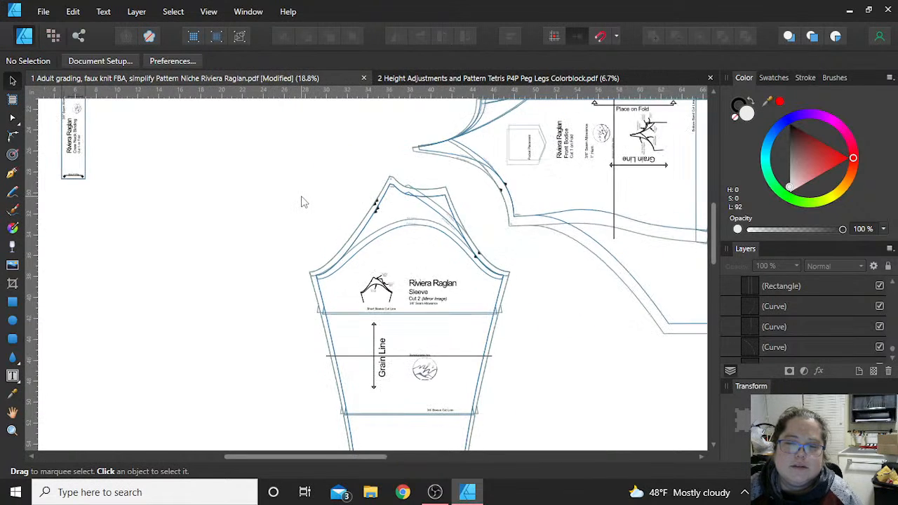
{"action": "left_click_drag", "start_coordinate": [289, 162], "coordinate": [260, 179]}
{"action": "scroll", "coordinate": [414, 208], "scroll_direction": "up", "scroll_amount": 5}
{"action": "scroll", "coordinate": [414, 207], "scroll_direction": "up", "scroll_amount": 3}
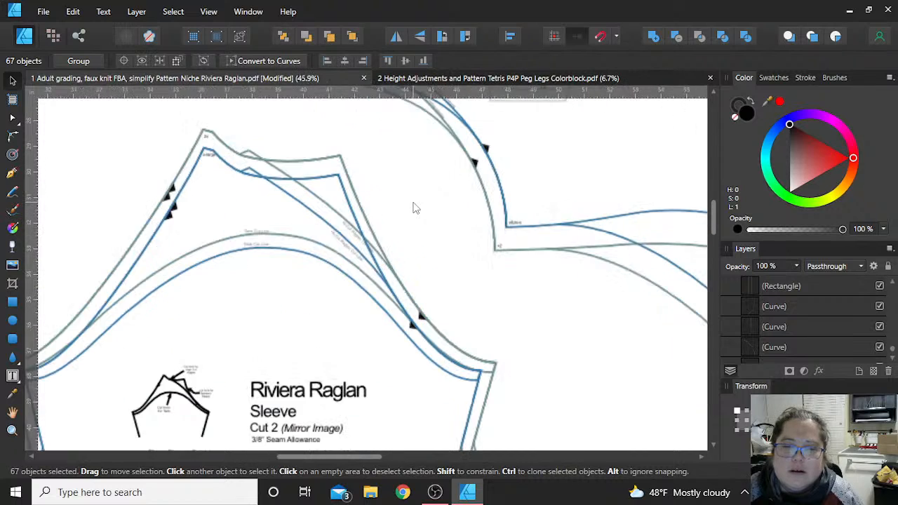
{"action": "left_click", "coordinate": [475, 163]}
{"action": "left_click", "coordinate": [486, 149]}
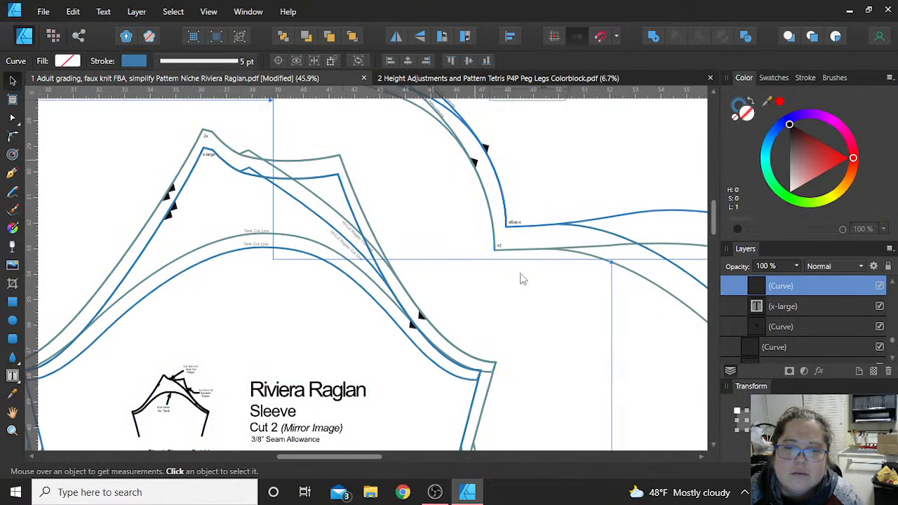
{"action": "left_click", "coordinate": [533, 335]}
{"action": "scroll", "coordinate": [431, 317], "scroll_direction": "down", "scroll_amount": 5}
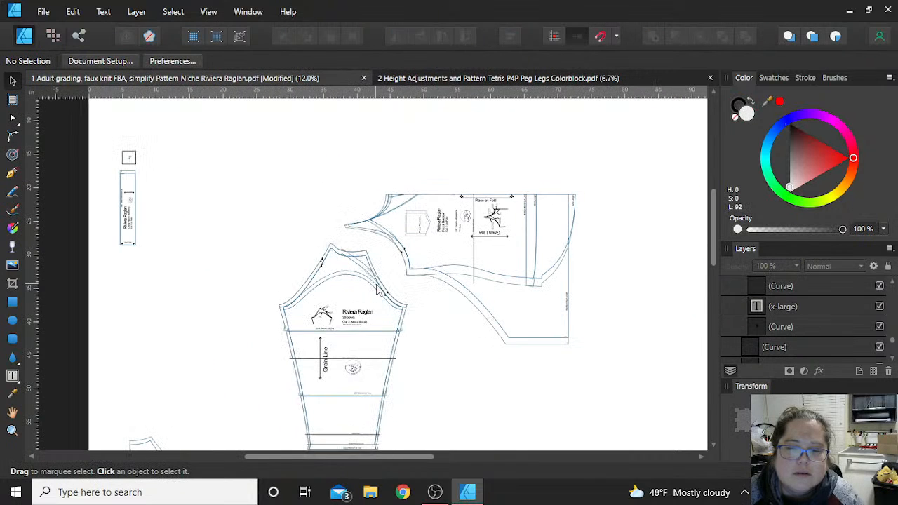
- Move the whole Sleeve piece further left, clear of the Front Bodice, and clear the selection
{"action": "scroll", "coordinate": [435, 343], "scroll_direction": "down", "scroll_amount": 3}
{"action": "left_click_drag", "start_coordinate": [453, 356], "coordinate": [251, 118]}
{"action": "left_click_drag", "start_coordinate": [348, 212], "coordinate": [288, 220]}
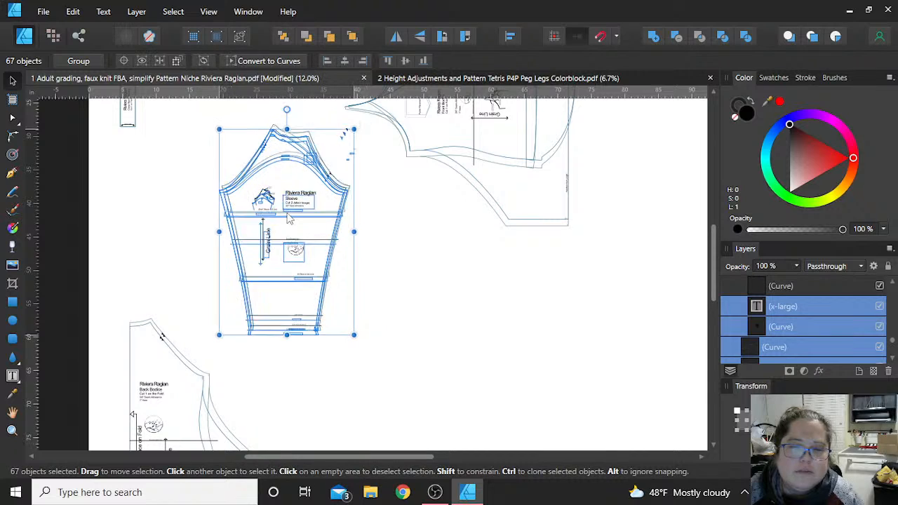
{"action": "left_click", "coordinate": [377, 187]}
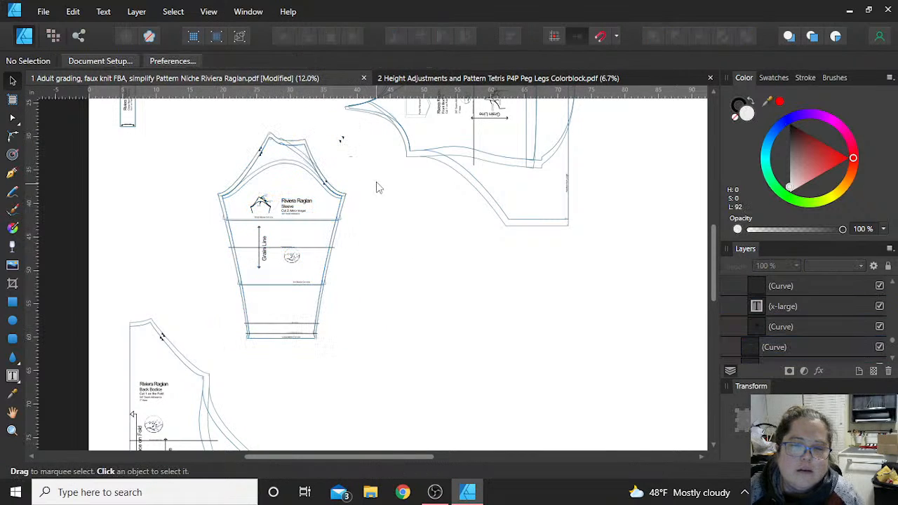
- Delete the two stray notches and the loose x-large and 2x labels between the Sleeve and the Front Bodice
{"action": "left_click_drag", "start_coordinate": [386, 156], "coordinate": [331, 109]}
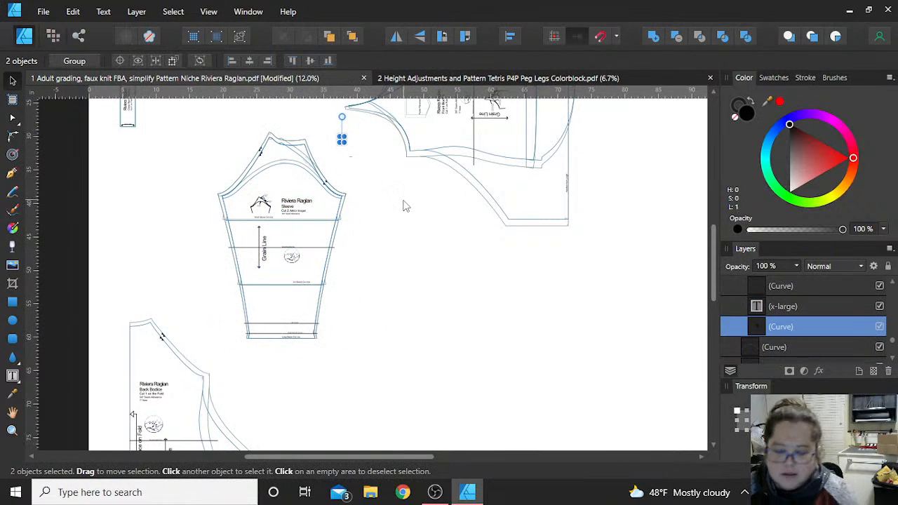
{"action": "key", "text": "Delete"}
{"action": "key", "text": "Delete"}
{"action": "left_click", "coordinate": [362, 166]}
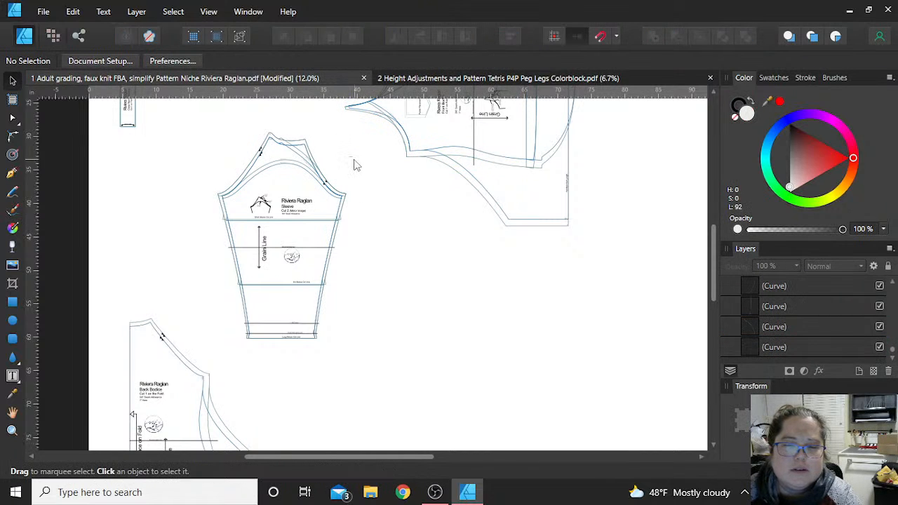
{"action": "left_click", "coordinate": [349, 161]}
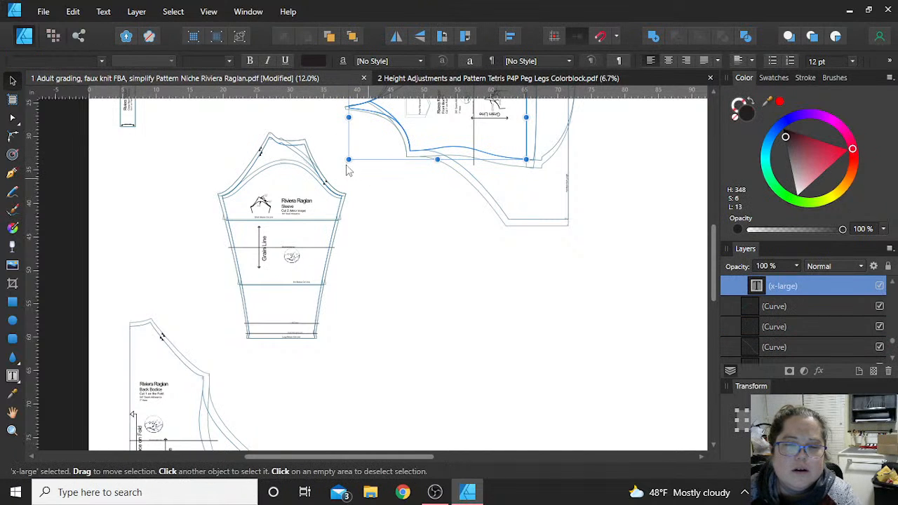
{"action": "key", "text": "Delete"}
{"action": "left_click", "coordinate": [345, 168]}
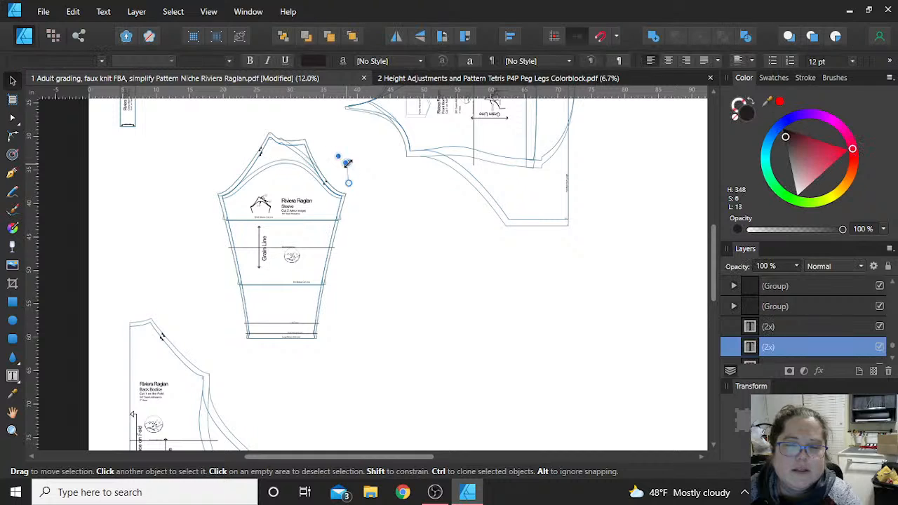
{"action": "key", "text": "Delete"}
{"action": "scroll", "coordinate": [483, 293], "scroll_direction": "up", "scroll_amount": 3}
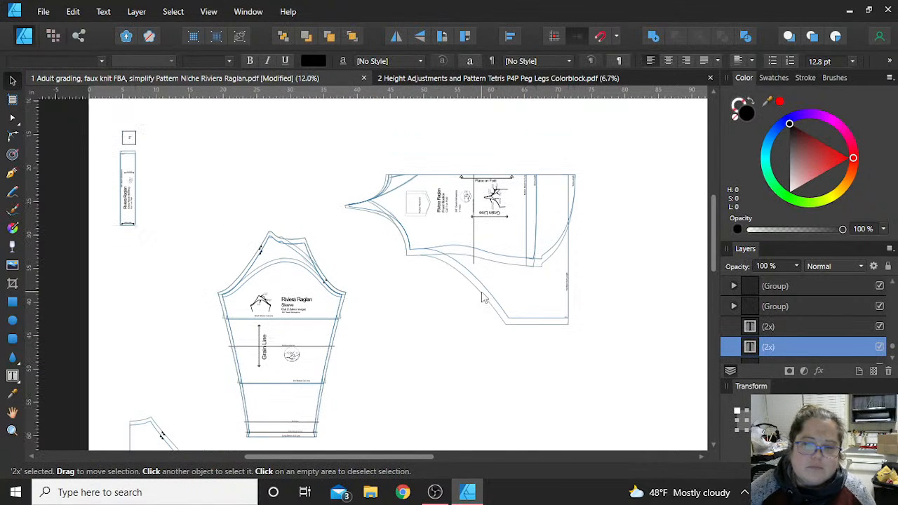
{"action": "left_click", "coordinate": [341, 161]}
- Rotate the whole Front Bodice piece a quarter turn clockwise and move it further right and down on the page
{"action": "left_click_drag", "start_coordinate": [337, 137], "coordinate": [589, 345]}
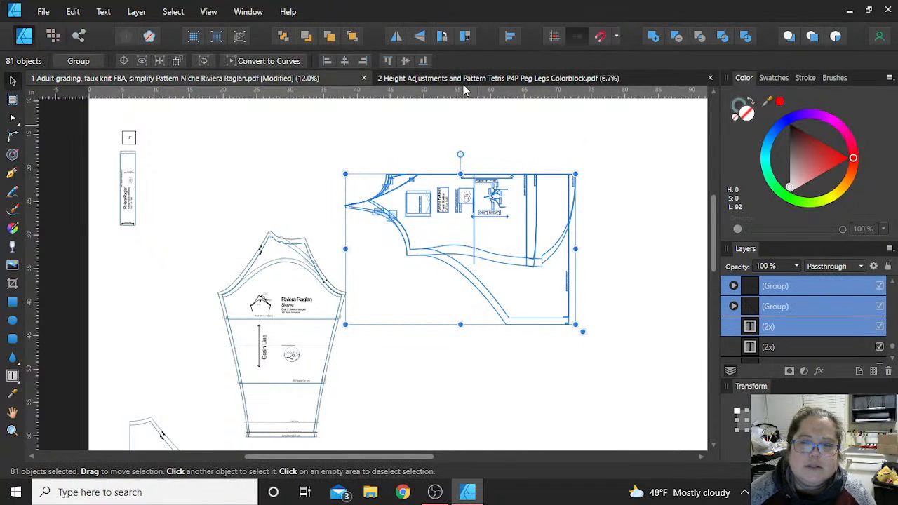
{"action": "left_click", "coordinate": [464, 36]}
{"action": "left_click_drag", "start_coordinate": [482, 252], "coordinate": [571, 298]}
{"action": "scroll", "coordinate": [475, 294], "scroll_direction": "down", "scroll_amount": 2}
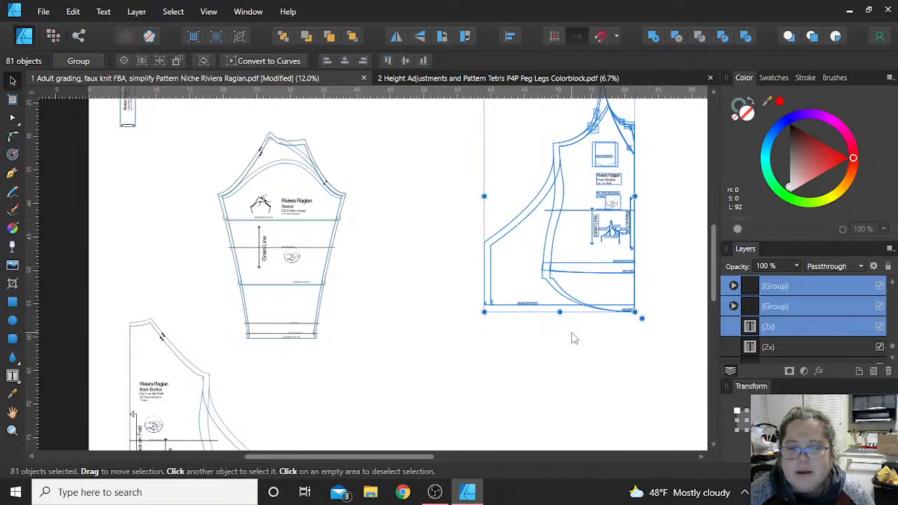
- Delete both Handkerchief Length outlines from the Front Bodice, along with their length label and the leftover size marks
{"action": "scroll", "coordinate": [578, 333], "scroll_direction": "up", "scroll_amount": 2}
{"action": "scroll", "coordinate": [577, 337], "scroll_direction": "up", "scroll_amount": 2}
{"action": "left_click", "coordinate": [508, 394]}
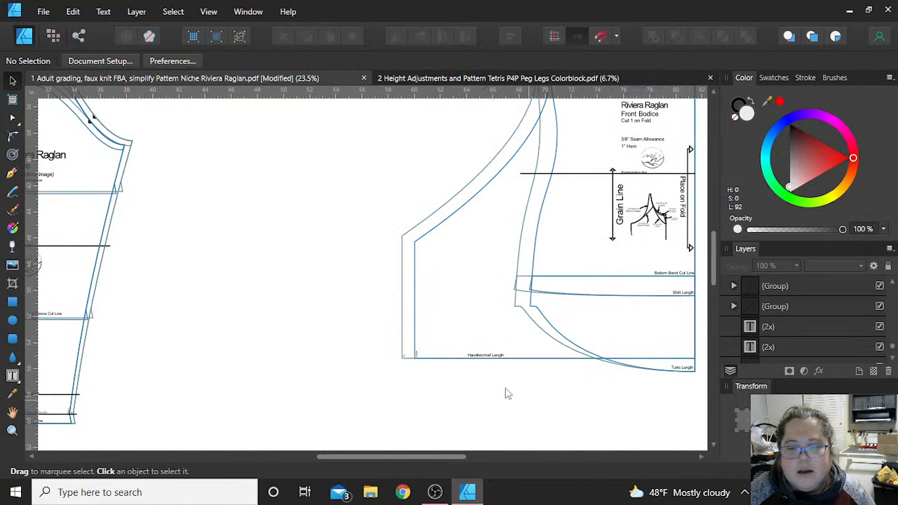
{"action": "left_click", "coordinate": [449, 356]}
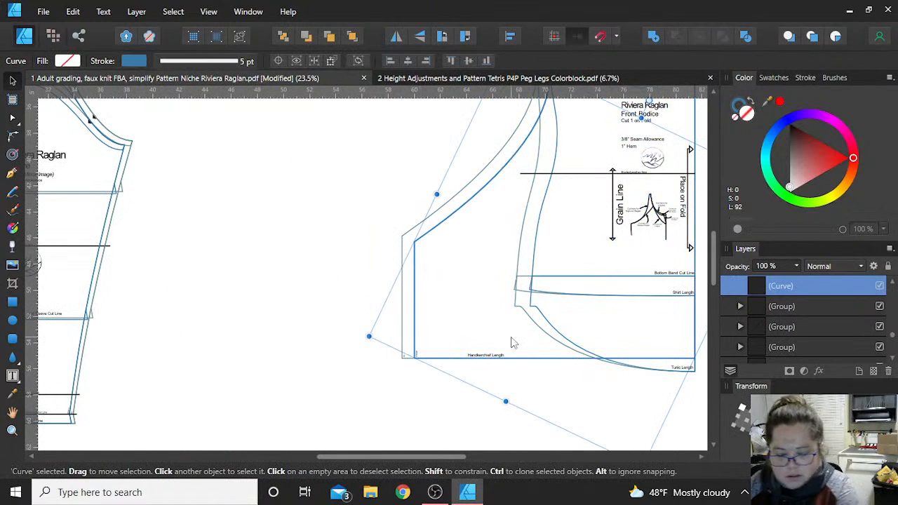
{"action": "key", "text": "Delete"}
{"action": "double_click", "coordinate": [411, 230]}
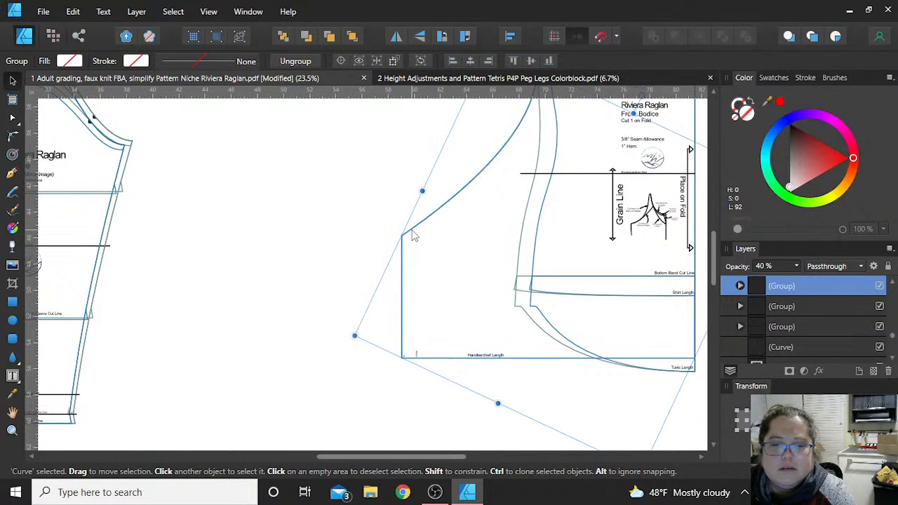
{"action": "key", "text": "Delete"}
{"action": "scroll", "coordinate": [469, 336], "scroll_direction": "down", "scroll_amount": 1}
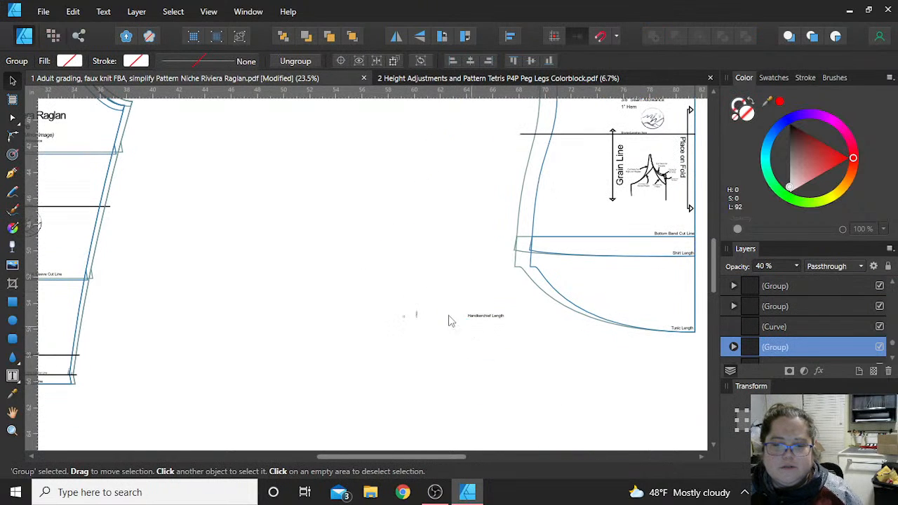
{"action": "left_click_drag", "start_coordinate": [370, 293], "coordinate": [518, 348]}
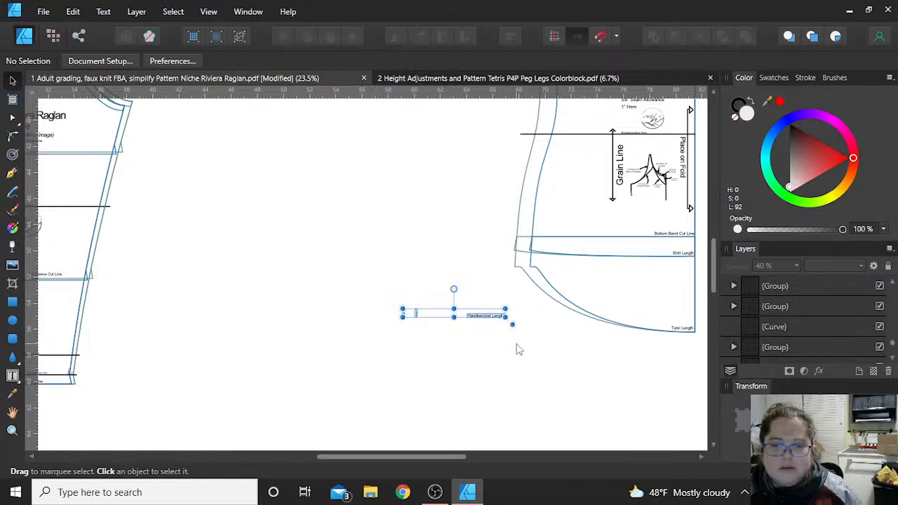
{"action": "key", "text": "Delete"}
- Examine the Front Bodice's length cut lines and compare its inner and outer outlines that end at the Bottom Band Cut Line
{"action": "scroll", "coordinate": [498, 361], "scroll_direction": "down", "scroll_amount": 3}
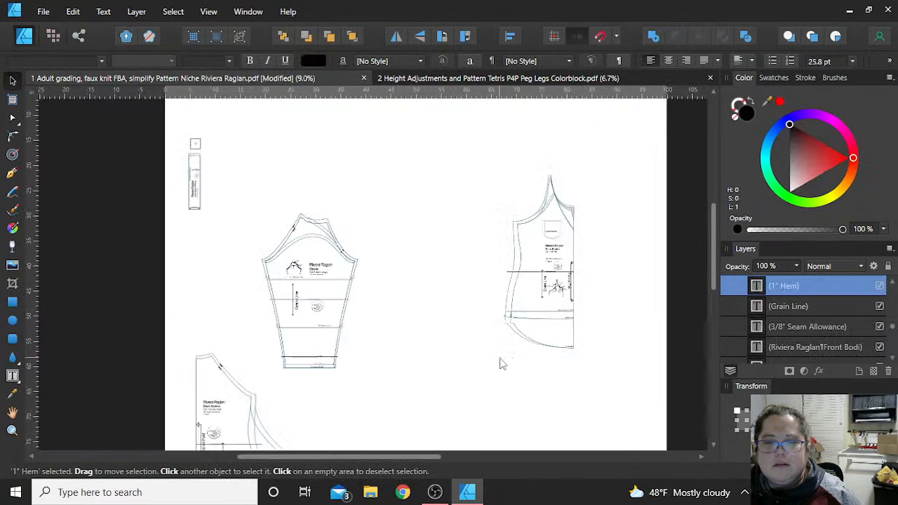
{"action": "scroll", "coordinate": [568, 316], "scroll_direction": "left", "scroll_amount": 2}
{"action": "scroll", "coordinate": [582, 315], "scroll_direction": "right", "scroll_amount": 2}
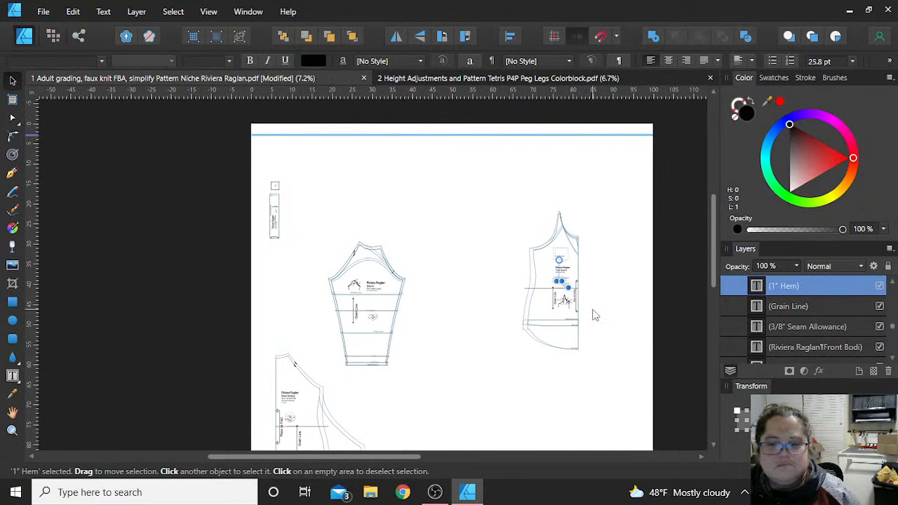
{"action": "scroll", "coordinate": [594, 315], "scroll_direction": "up", "scroll_amount": 3}
{"action": "scroll", "coordinate": [594, 315], "scroll_direction": "up", "scroll_amount": 1}
{"action": "left_click", "coordinate": [563, 245]}
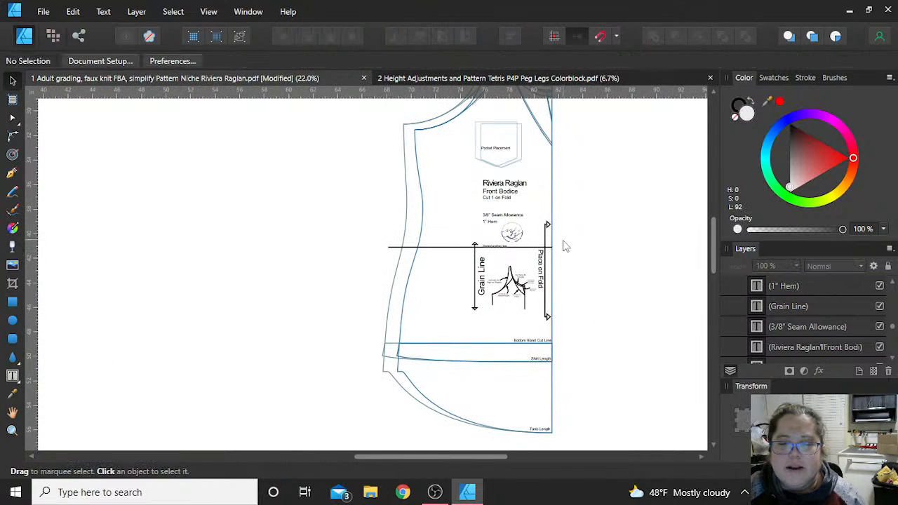
{"action": "scroll", "coordinate": [613, 312], "scroll_direction": "down", "scroll_amount": 1}
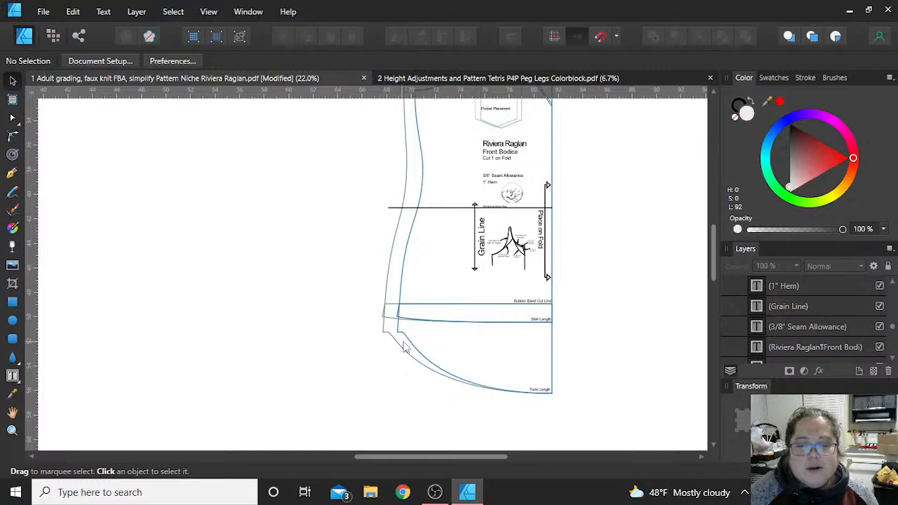
{"action": "scroll", "coordinate": [437, 372], "scroll_direction": "up", "scroll_amount": 2}
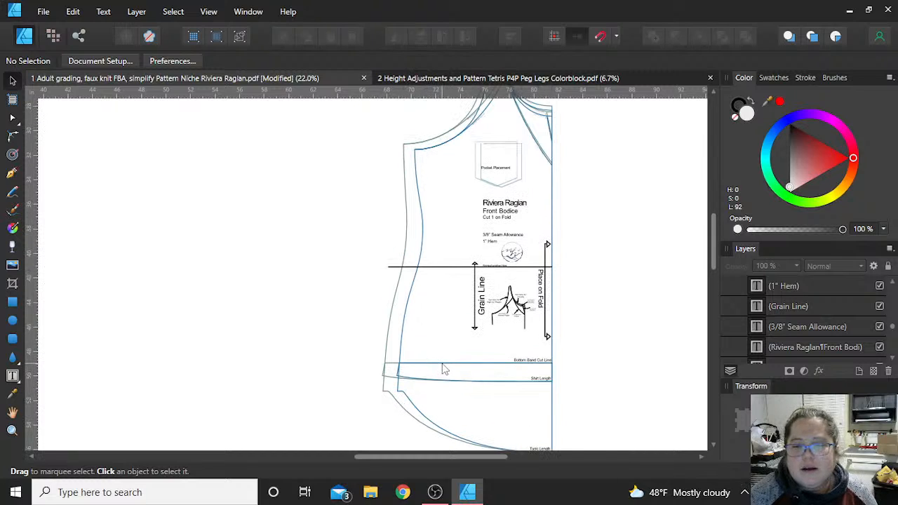
{"action": "scroll", "coordinate": [443, 370], "scroll_direction": "up", "scroll_amount": 1}
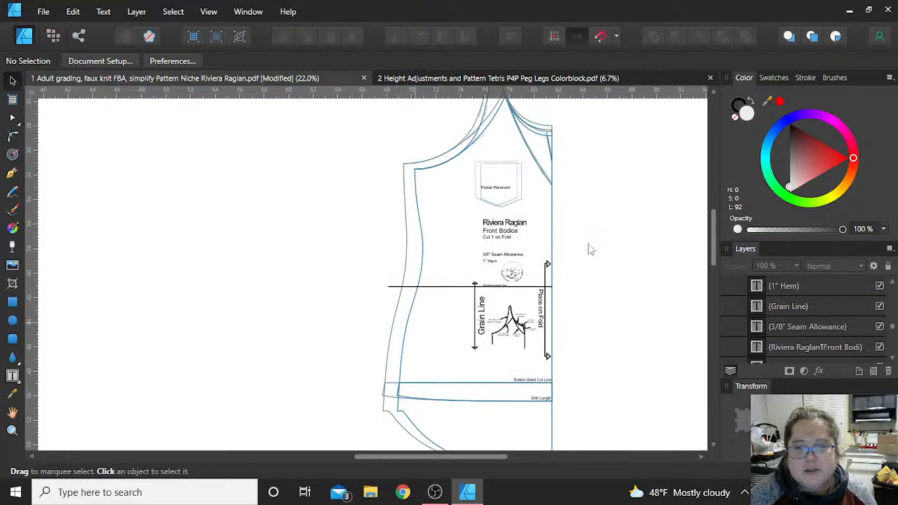
{"action": "left_click", "coordinate": [393, 336]}
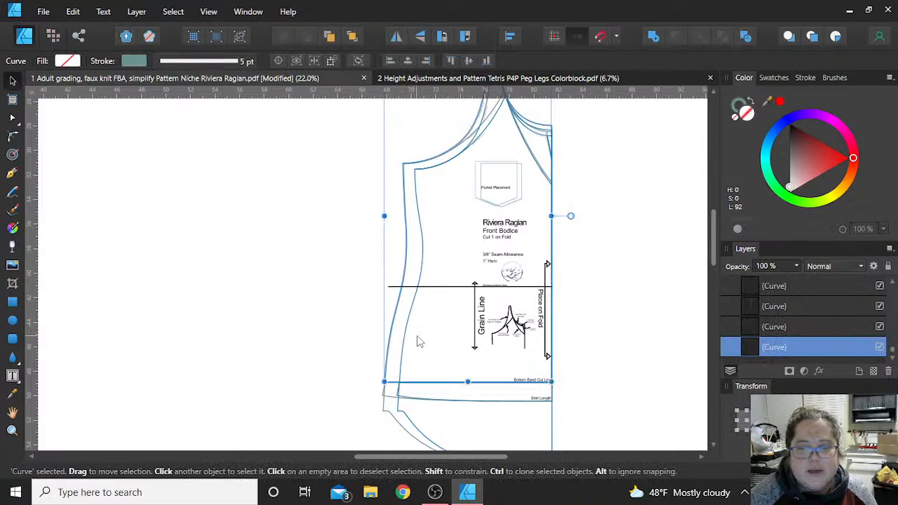
{"action": "left_click", "coordinate": [411, 340]}
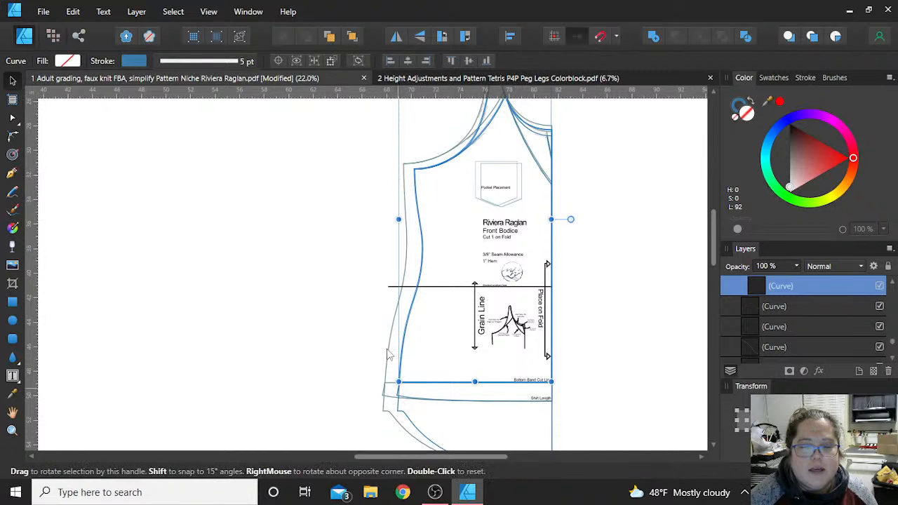
{"action": "left_click", "coordinate": [353, 250]}
{"action": "left_click", "coordinate": [409, 258]}
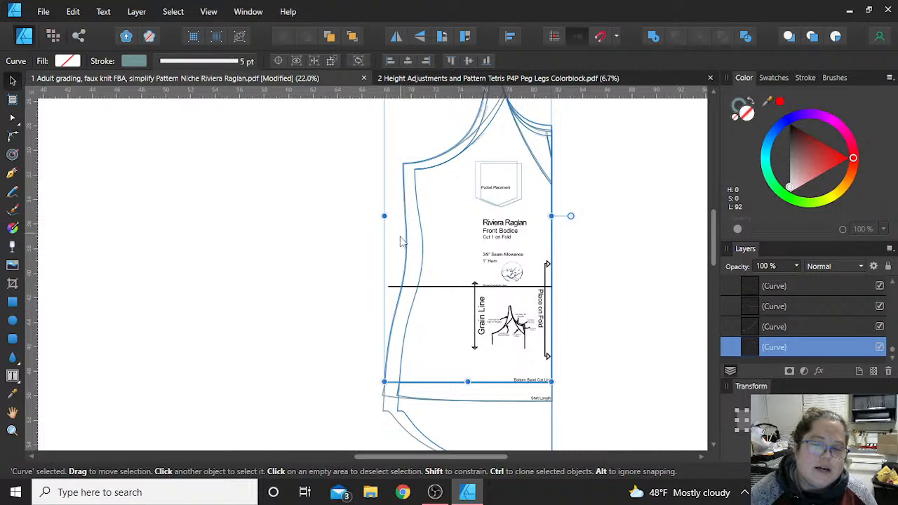
{"action": "left_click", "coordinate": [311, 278]}
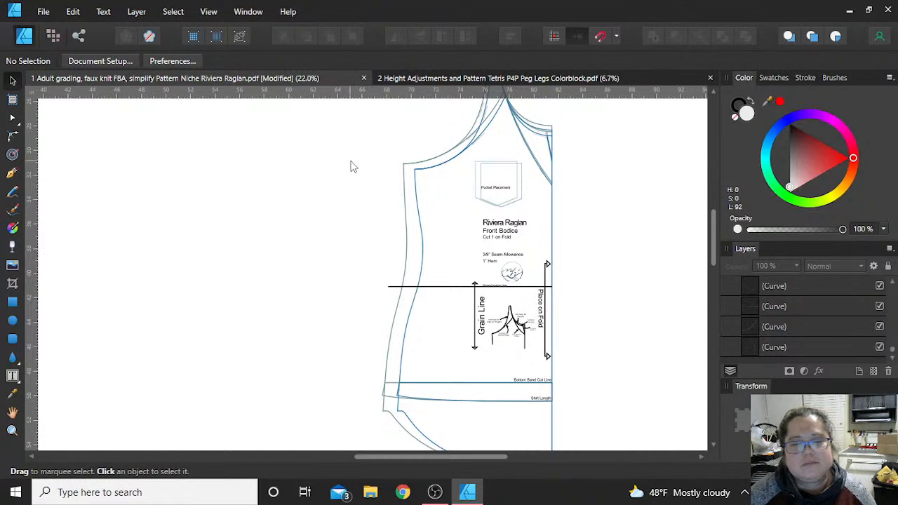
- Move the Front Bodice's inner Bottom Band outline out to the left of the piece and undo the move
{"action": "left_click", "coordinate": [416, 178]}
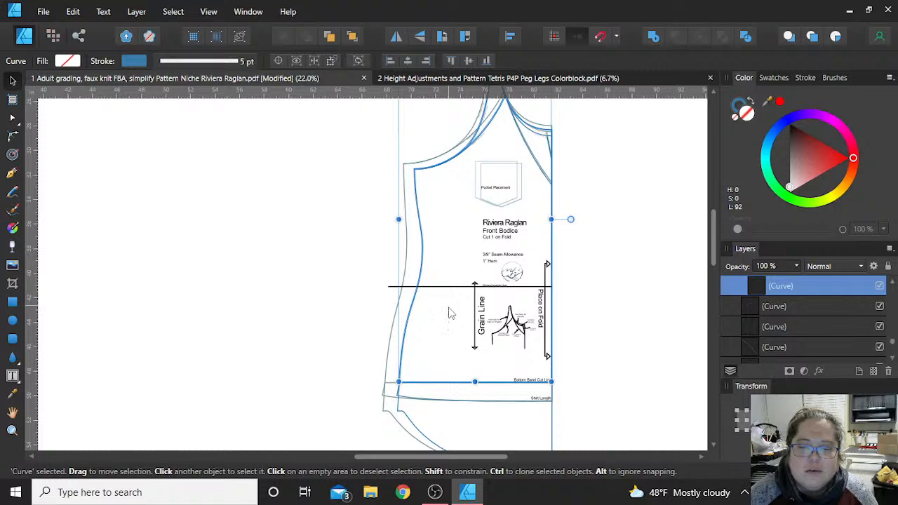
{"action": "scroll", "coordinate": [451, 316], "scroll_direction": "down", "scroll_amount": 3}
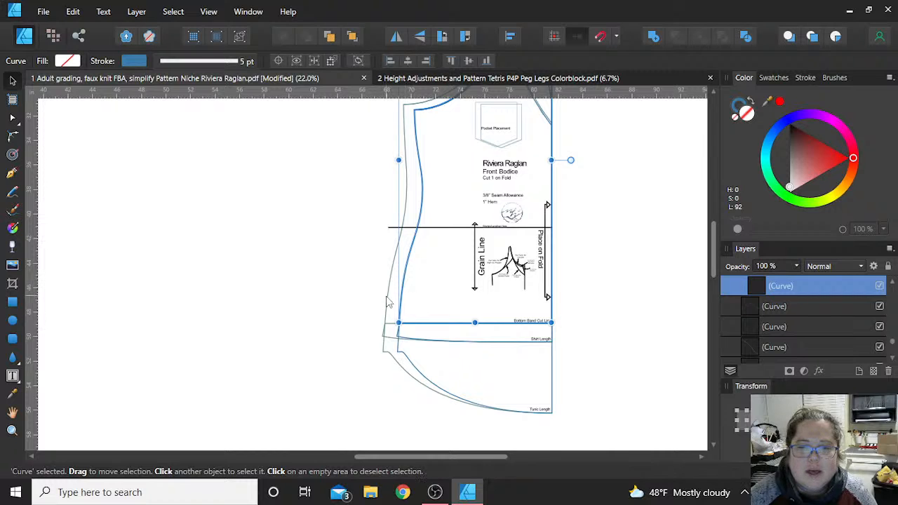
{"action": "scroll", "coordinate": [388, 301], "scroll_direction": "up", "scroll_amount": 3}
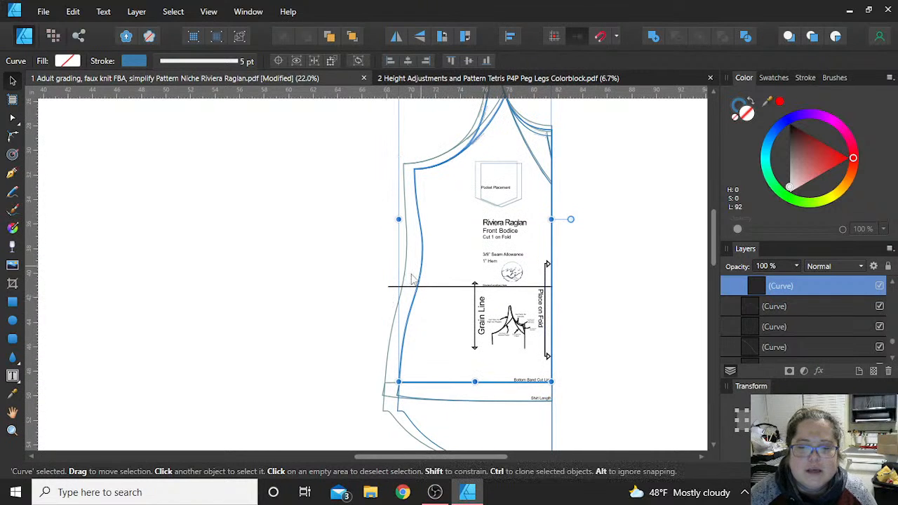
{"action": "left_click_drag", "start_coordinate": [413, 280], "coordinate": [225, 253]}
{"action": "scroll", "coordinate": [222, 259], "scroll_direction": "up", "scroll_amount": 4}
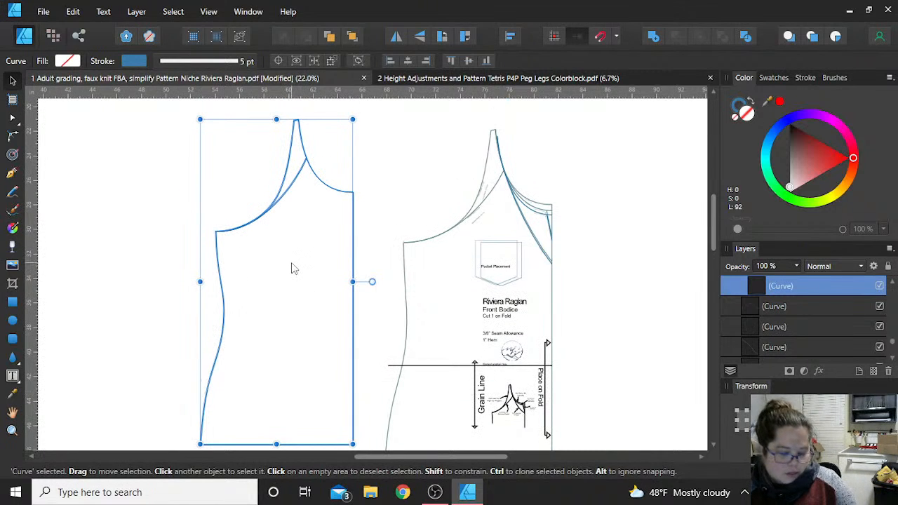
{"action": "key", "text": "ctrl+z"}
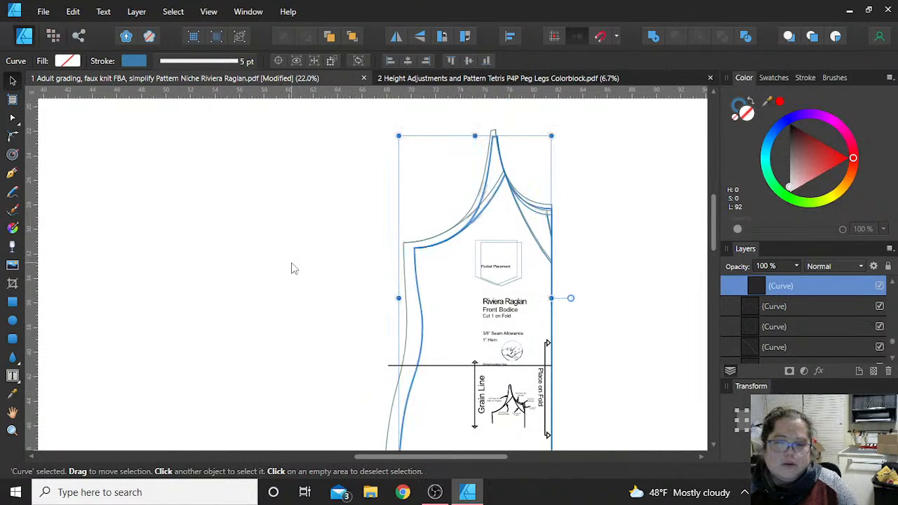
- Delete the Shirt Length and Tunic Length text labels from the lower part of the Front Bodice
{"action": "scroll", "coordinate": [276, 236], "scroll_direction": "down", "scroll_amount": 5}
{"action": "scroll", "coordinate": [294, 316], "scroll_direction": "down", "scroll_amount": 2}
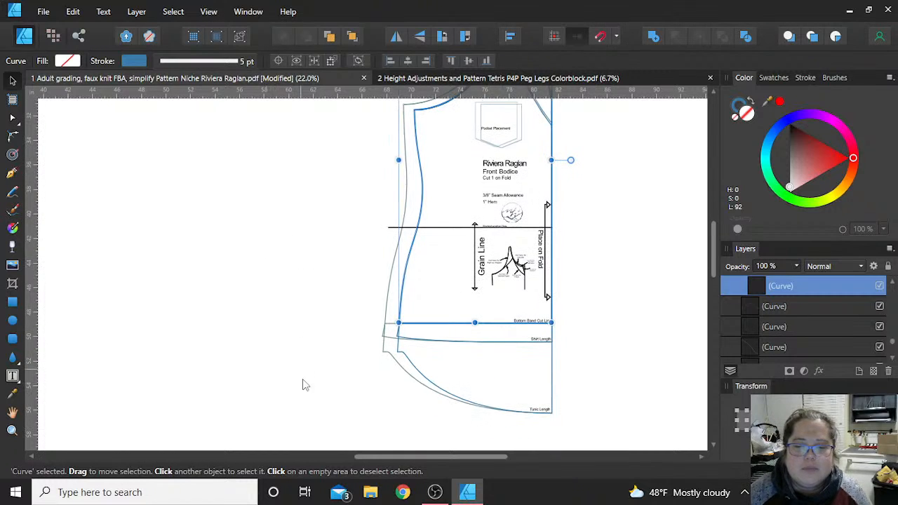
{"action": "left_click", "coordinate": [641, 374]}
{"action": "left_click", "coordinate": [531, 340]}
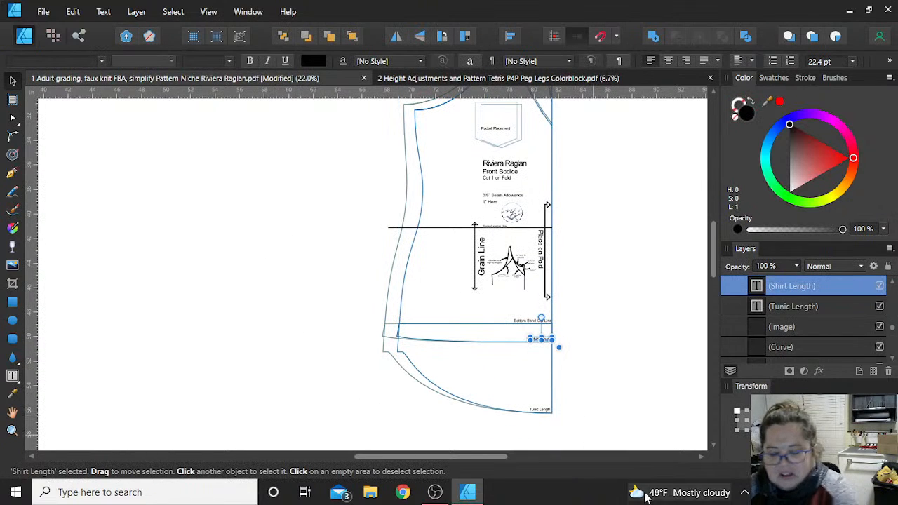
{"action": "key", "text": "Delete"}
{"action": "left_click", "coordinate": [573, 436]}
{"action": "left_click_drag", "start_coordinate": [574, 438], "coordinate": [362, 329]}
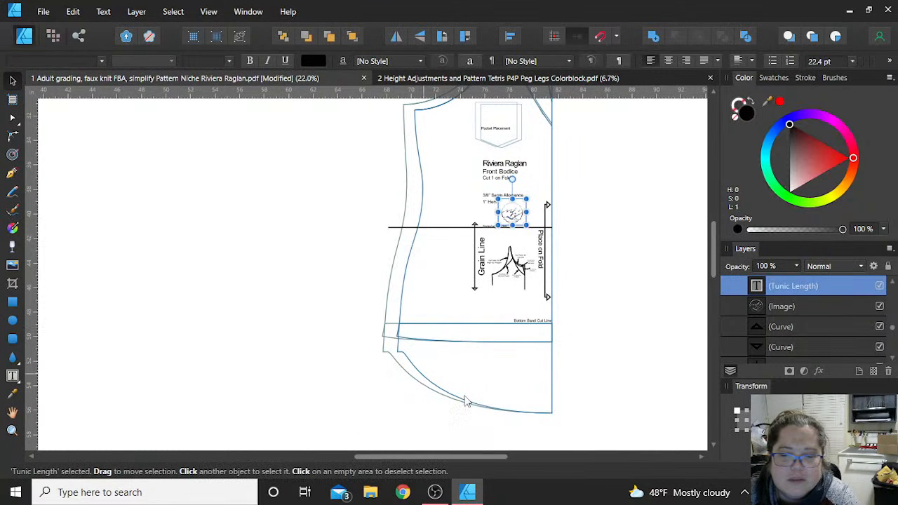
{"action": "key", "text": "Delete"}
- Delete the inner and outer tunic-length and shirt-length outlines below the Front Bodice's Bottom Band Cut Line
{"action": "left_click", "coordinate": [412, 364]}
{"action": "key", "text": "Delete"}
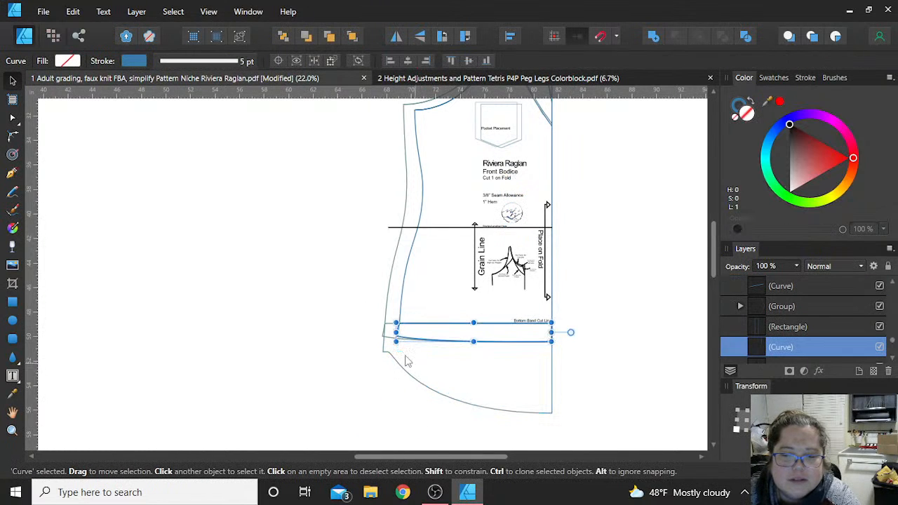
{"action": "key", "text": "Delete"}
{"action": "left_click", "coordinate": [410, 345]}
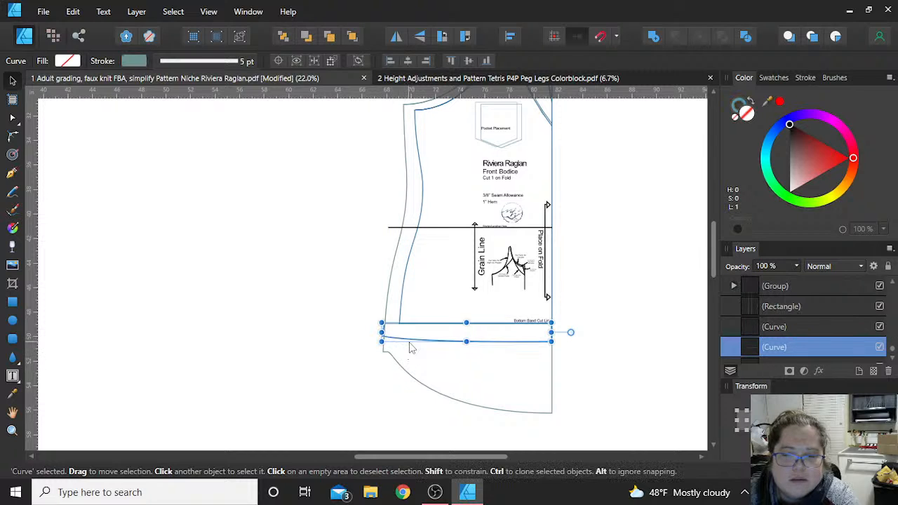
{"action": "key", "text": "Delete"}
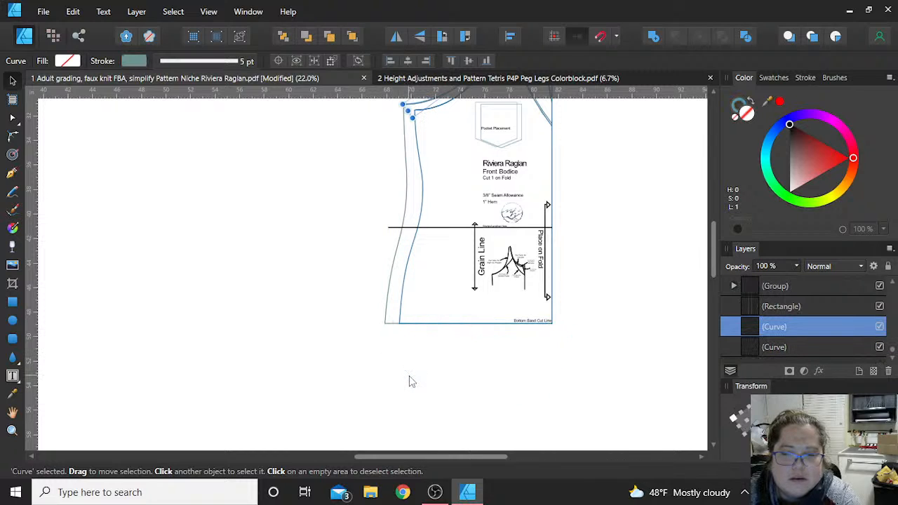
- Delete the Front Bodice's V-neck and extra neckline lines along with the Pocket Placement outlines and label, keeping the highest neckline pair
{"action": "scroll", "coordinate": [568, 353], "scroll_direction": "up", "scroll_amount": 2}
{"action": "scroll", "coordinate": [594, 356], "scroll_direction": "up", "scroll_amount": 2}
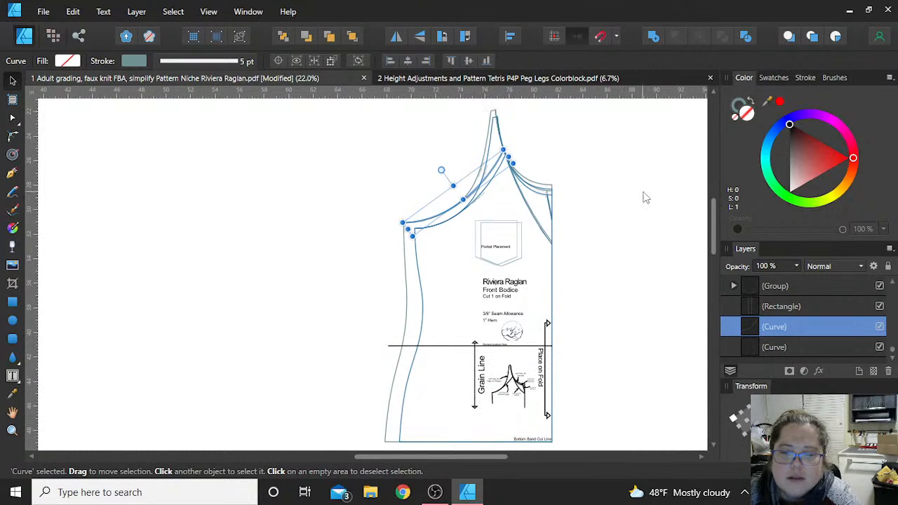
{"action": "left_click", "coordinate": [581, 206]}
{"action": "left_click_drag", "start_coordinate": [614, 248], "coordinate": [492, 161]}
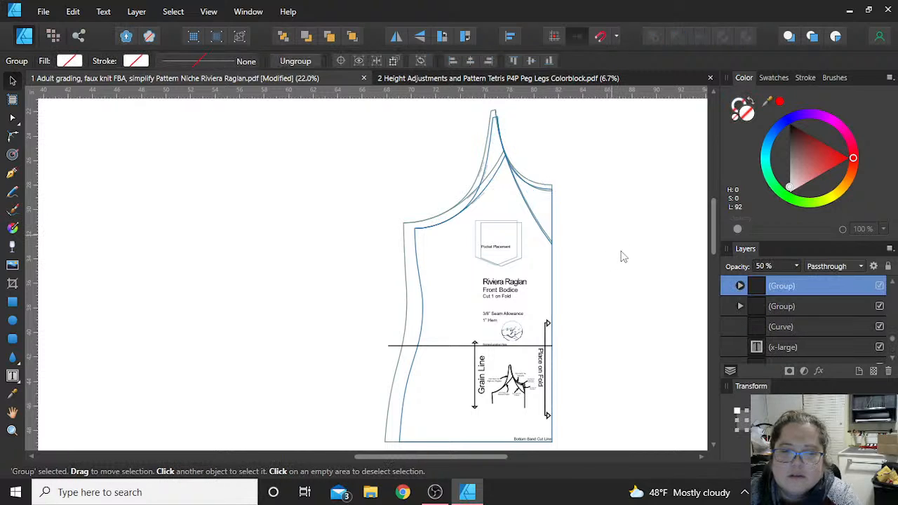
{"action": "left_click_drag", "start_coordinate": [626, 271], "coordinate": [465, 108]}
{"action": "key", "text": "Delete"}
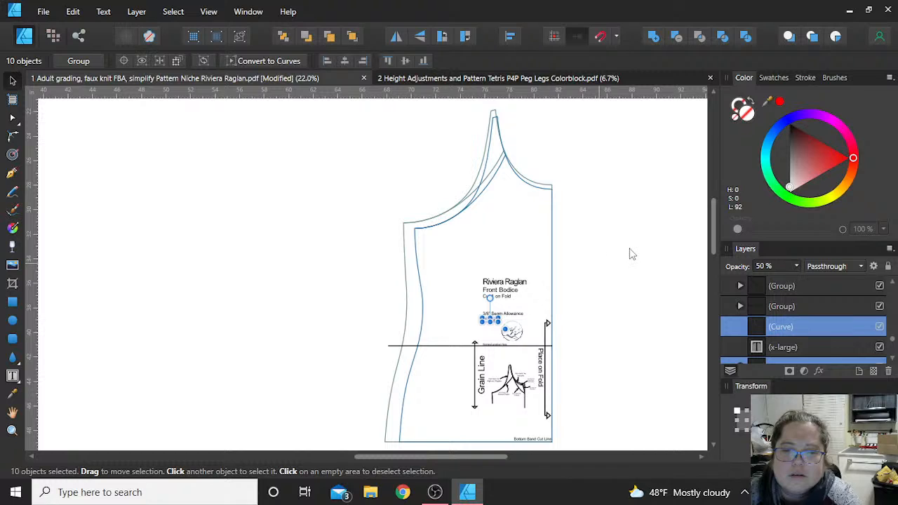
{"action": "left_click", "coordinate": [614, 210]}
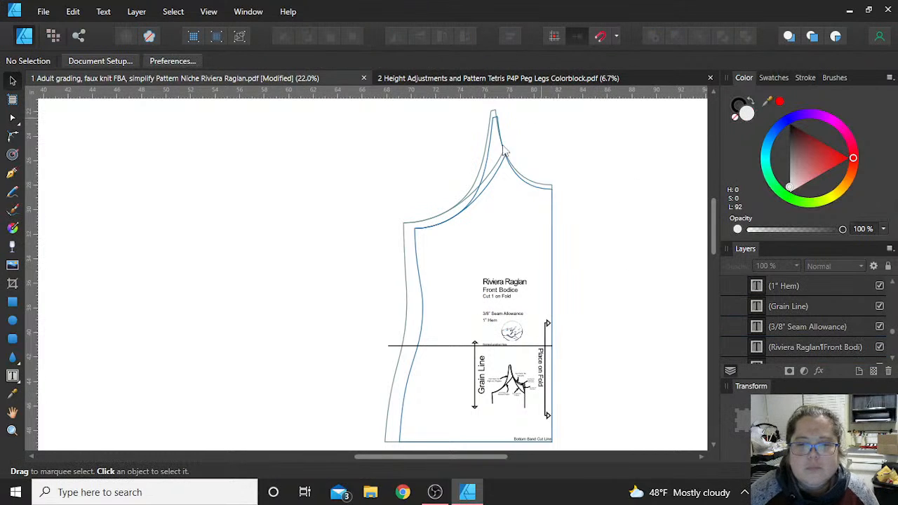
- Examine the Front Bodice's inner and outer outlines and their nodes along the side seam with the Node tool
{"action": "scroll", "coordinate": [504, 256], "scroll_direction": "down", "scroll_amount": 1}
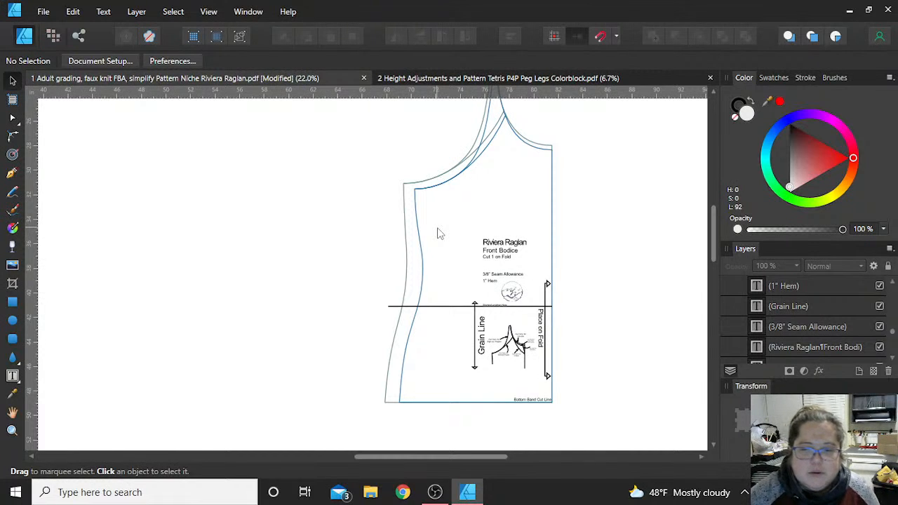
{"action": "scroll", "coordinate": [453, 289], "scroll_direction": "up", "scroll_amount": 1}
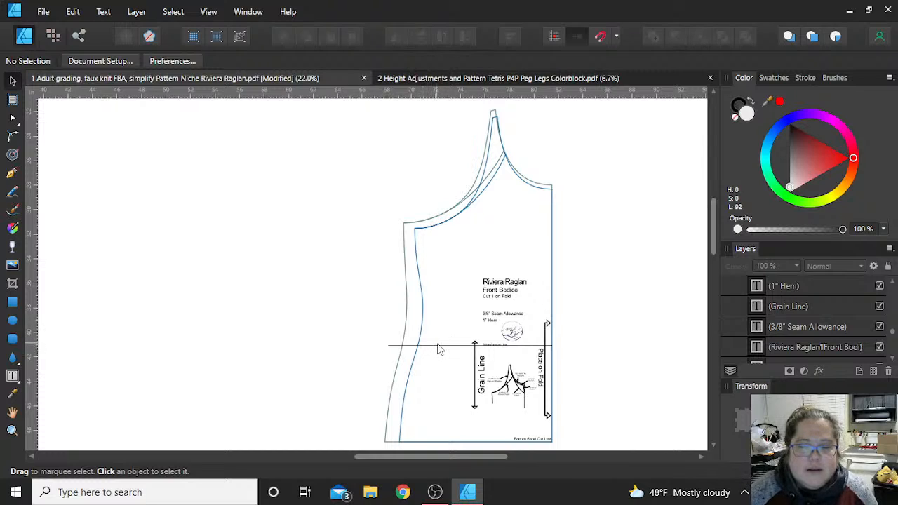
{"action": "scroll", "coordinate": [374, 250], "scroll_direction": "down", "scroll_amount": 1}
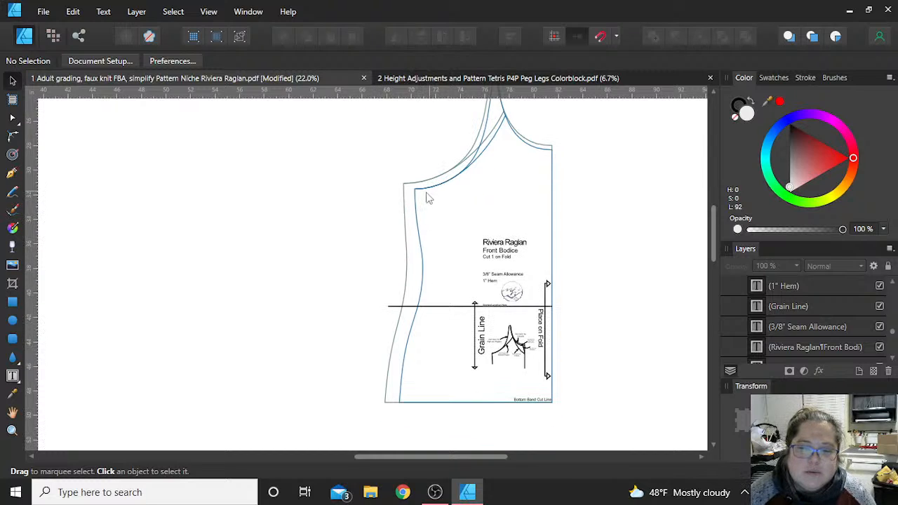
{"action": "left_click", "coordinate": [13, 118]}
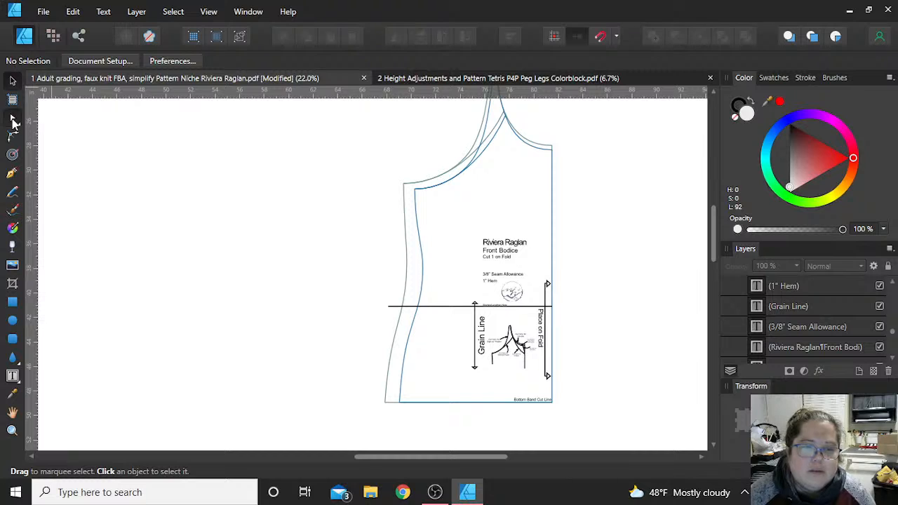
{"action": "left_click", "coordinate": [419, 230]}
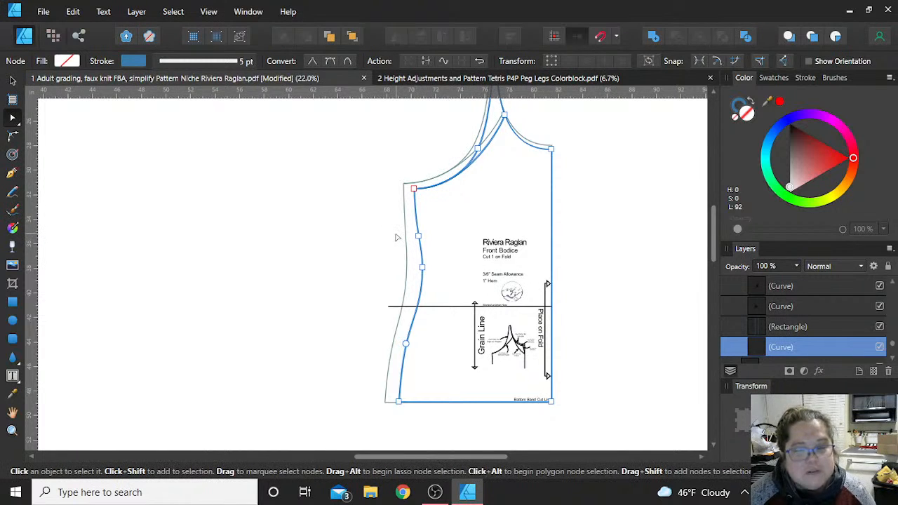
{"action": "scroll", "coordinate": [397, 238], "scroll_direction": "up", "scroll_amount": 1}
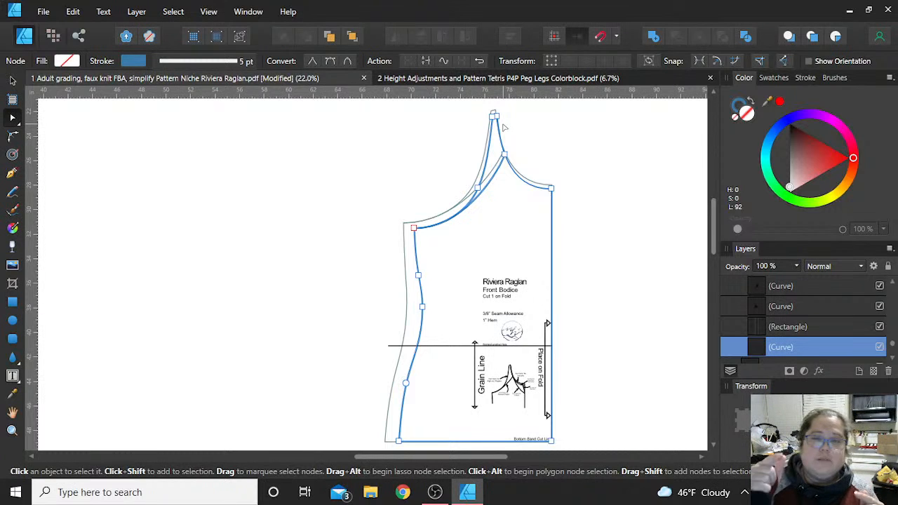
{"action": "left_click", "coordinate": [407, 305]}
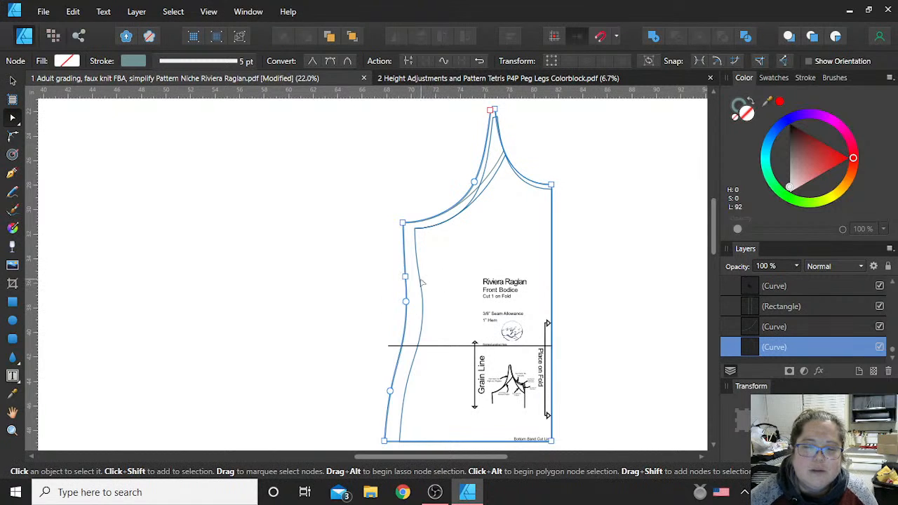
{"action": "key", "text": "ctrl+v"}
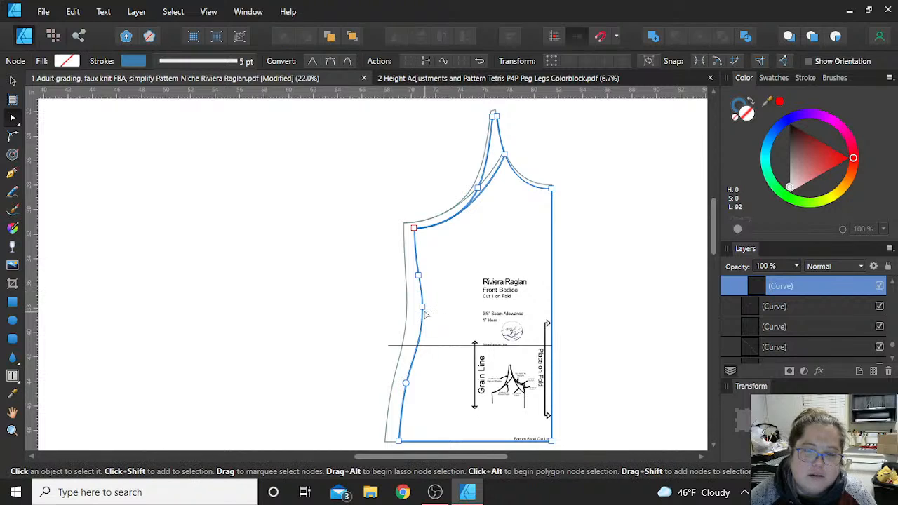
- Add a node to the inner outline's side seam just below the underarm corner
{"action": "scroll", "coordinate": [423, 309], "scroll_direction": "up", "scroll_amount": 2}
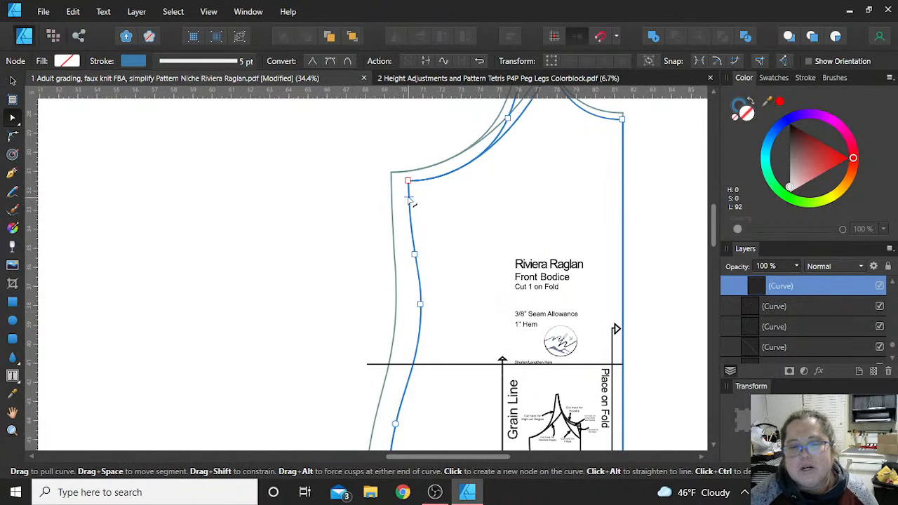
{"action": "scroll", "coordinate": [412, 201], "scroll_direction": "up", "scroll_amount": 1}
{"action": "scroll", "coordinate": [412, 200], "scroll_direction": "up", "scroll_amount": 3}
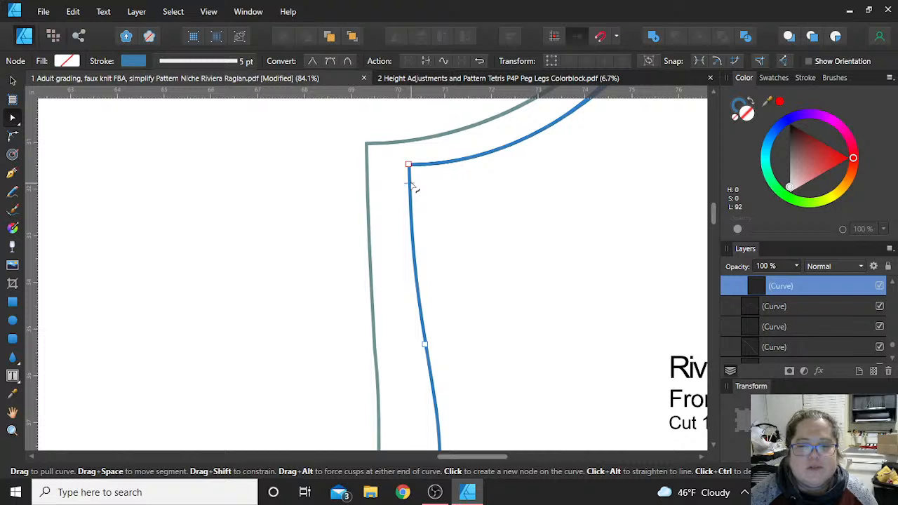
{"action": "left_click", "coordinate": [412, 185]}
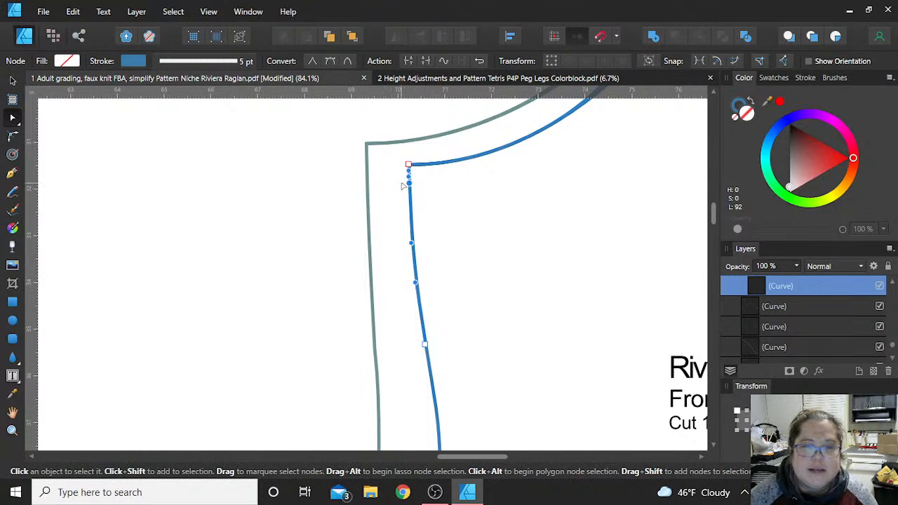
- Move the inner outline's upper side-seam node out onto the outer outline and adjust its position slightly upward along that line
{"action": "scroll", "coordinate": [436, 227], "scroll_direction": "down", "scroll_amount": 3}
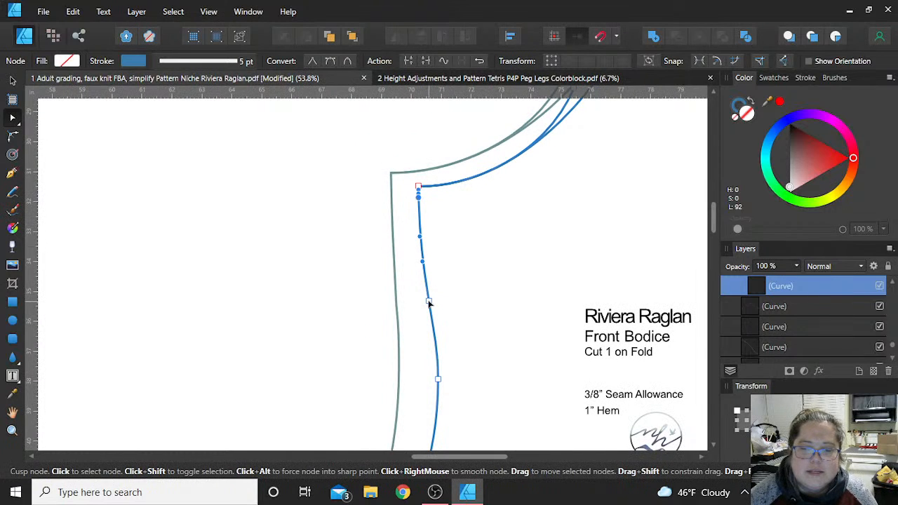
{"action": "left_click_drag", "start_coordinate": [429, 301], "coordinate": [397, 300]}
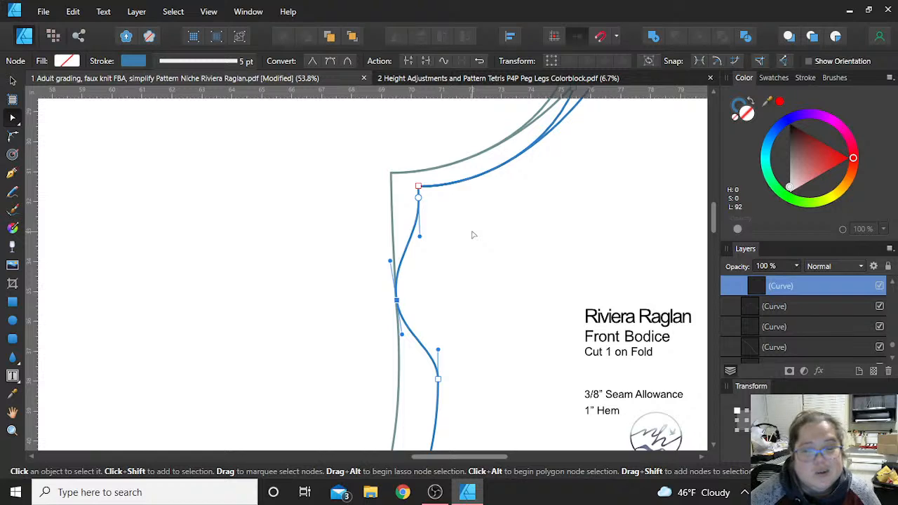
{"action": "scroll", "coordinate": [472, 235], "scroll_direction": "down", "scroll_amount": 1}
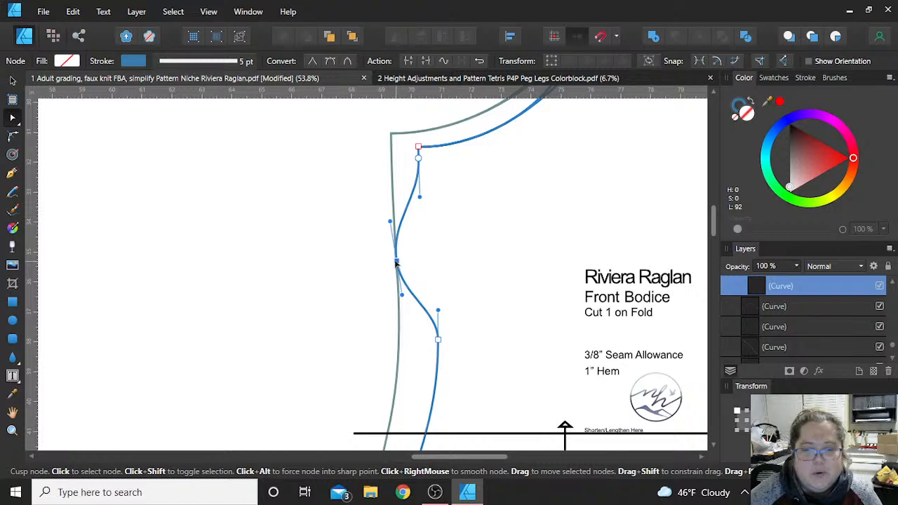
{"action": "left_click_drag", "start_coordinate": [396, 261], "coordinate": [350, 256]}
{"action": "left_click_drag", "start_coordinate": [354, 256], "coordinate": [395, 250]}
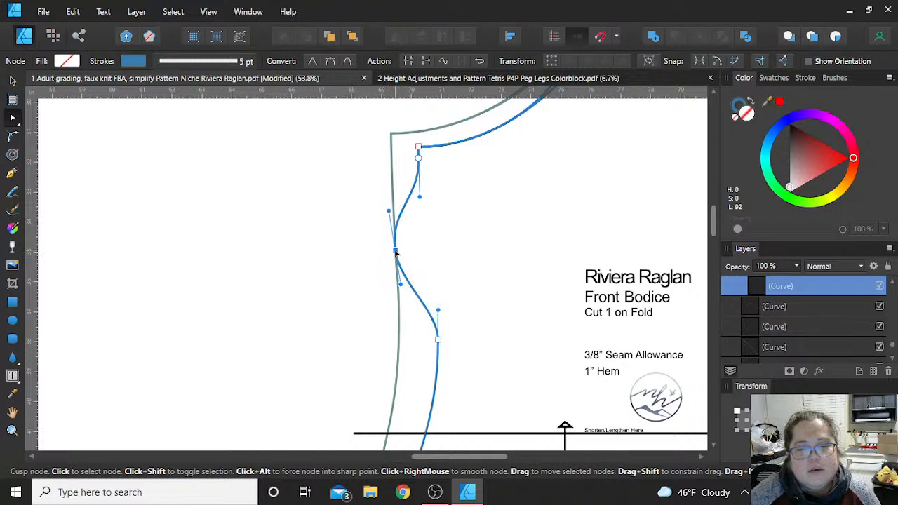
- Move the inner outline's waist node out onto the outer side seam and remove the extra node added above it
{"action": "left_click", "coordinate": [414, 290]}
{"action": "left_click_drag", "start_coordinate": [412, 289], "coordinate": [402, 292]}
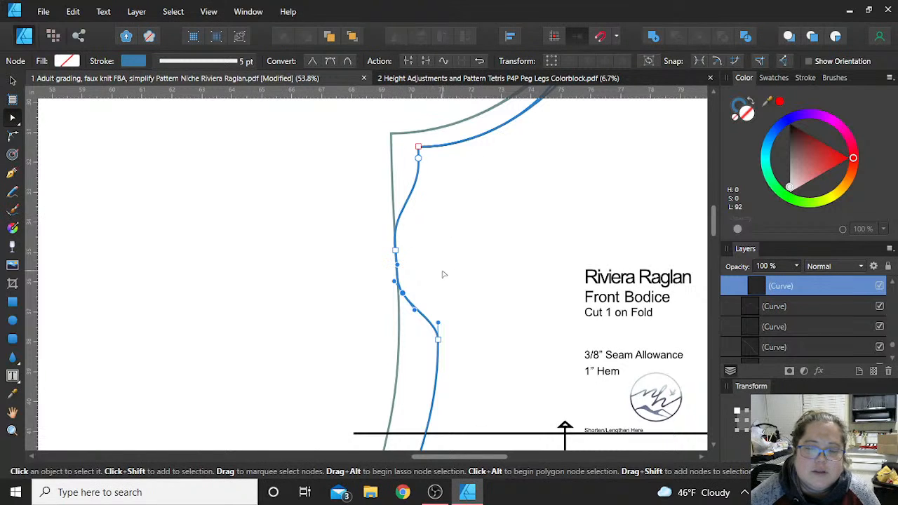
{"action": "scroll", "coordinate": [444, 274], "scroll_direction": "down", "scroll_amount": 1}
{"action": "scroll", "coordinate": [443, 274], "scroll_direction": "down", "scroll_amount": 1}
{"action": "scroll", "coordinate": [448, 278], "scroll_direction": "down", "scroll_amount": 1}
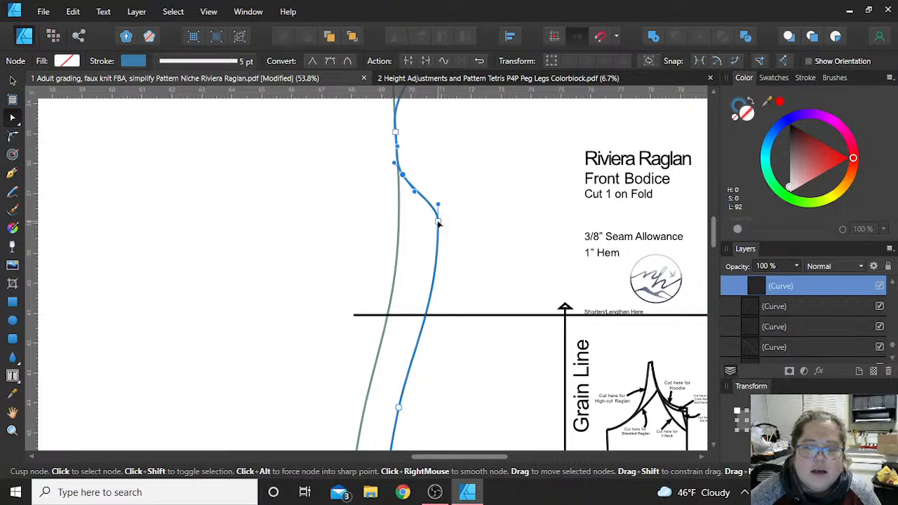
{"action": "left_click_drag", "start_coordinate": [439, 221], "coordinate": [398, 243]}
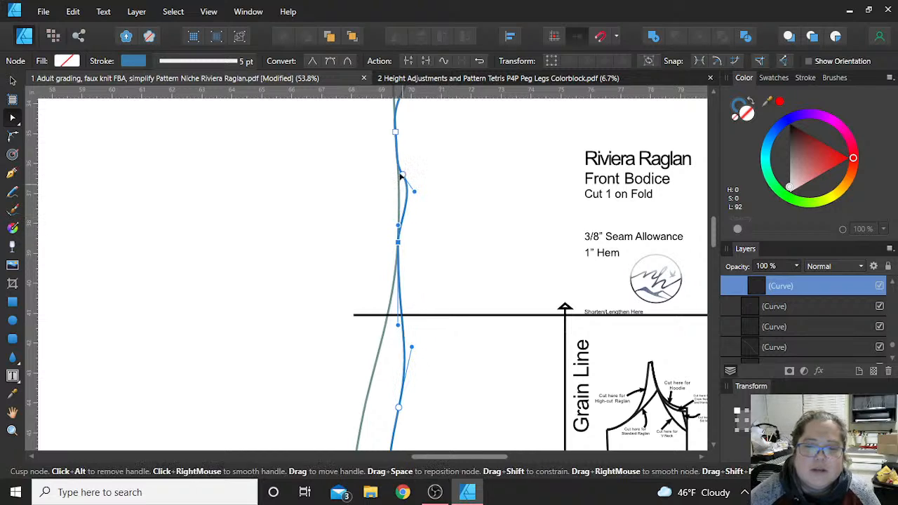
{"action": "left_click", "coordinate": [404, 176]}
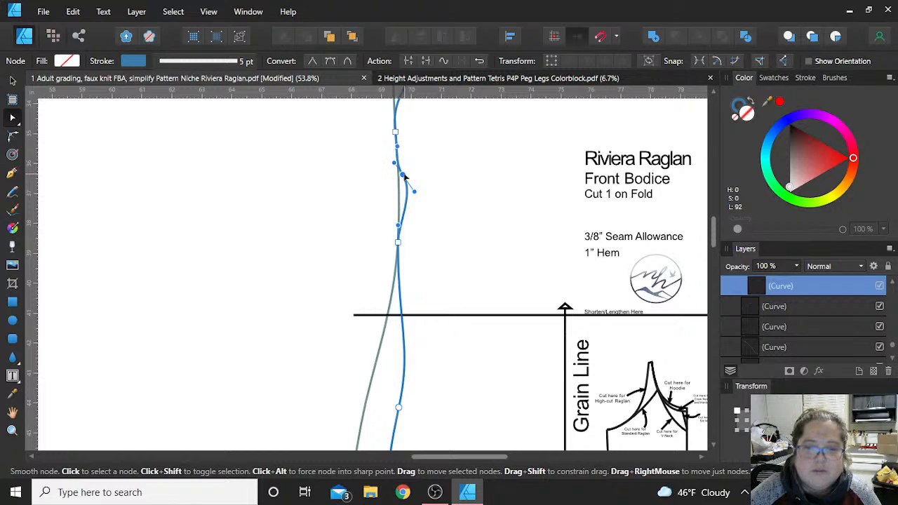
{"action": "key", "text": "Delete"}
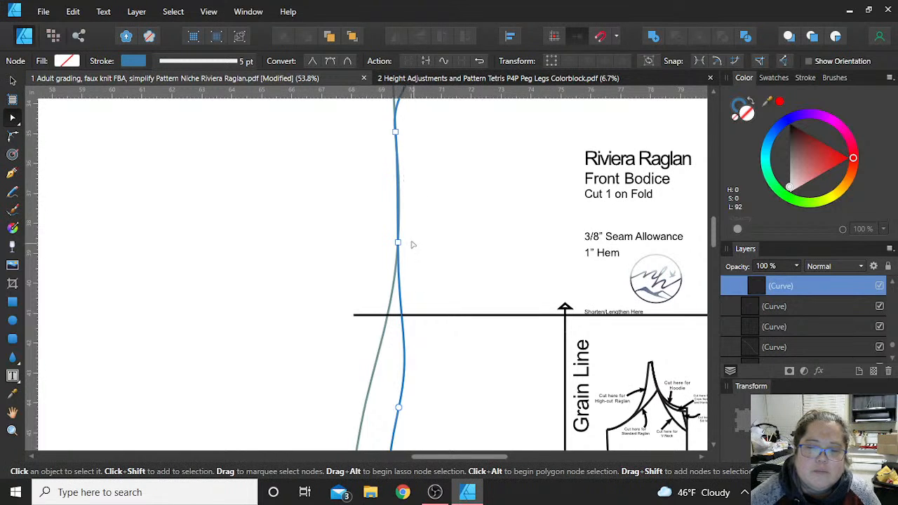
- Add a node where the inner side seam crosses the Shorten/Lengthen line and move it out onto the outer outline
{"action": "scroll", "coordinate": [402, 242], "scroll_direction": "up", "scroll_amount": 2}
{"action": "scroll", "coordinate": [402, 240], "scroll_direction": "down", "scroll_amount": 3}
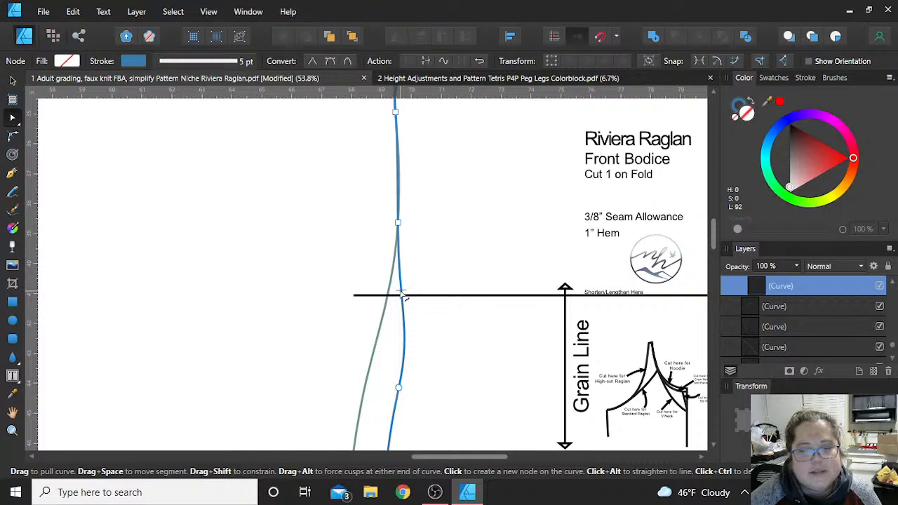
{"action": "left_click", "coordinate": [402, 299]}
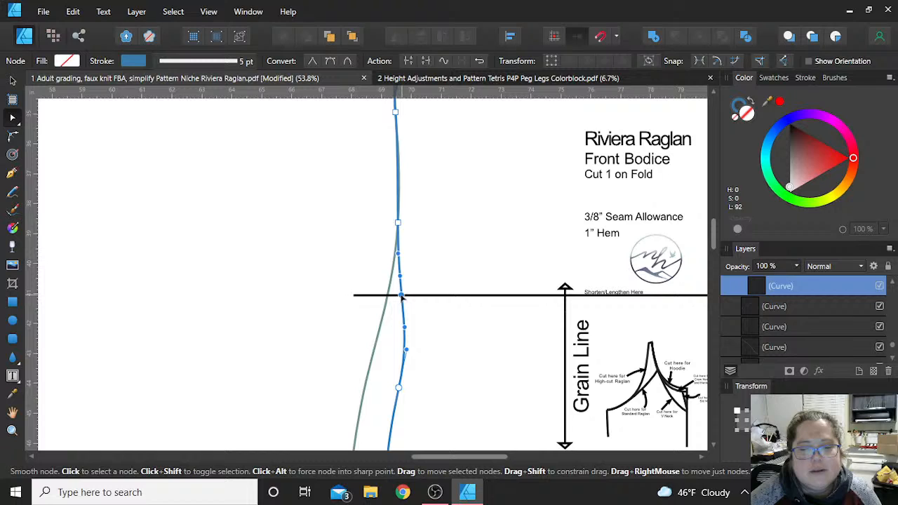
{"action": "left_click_drag", "start_coordinate": [402, 297], "coordinate": [389, 298]}
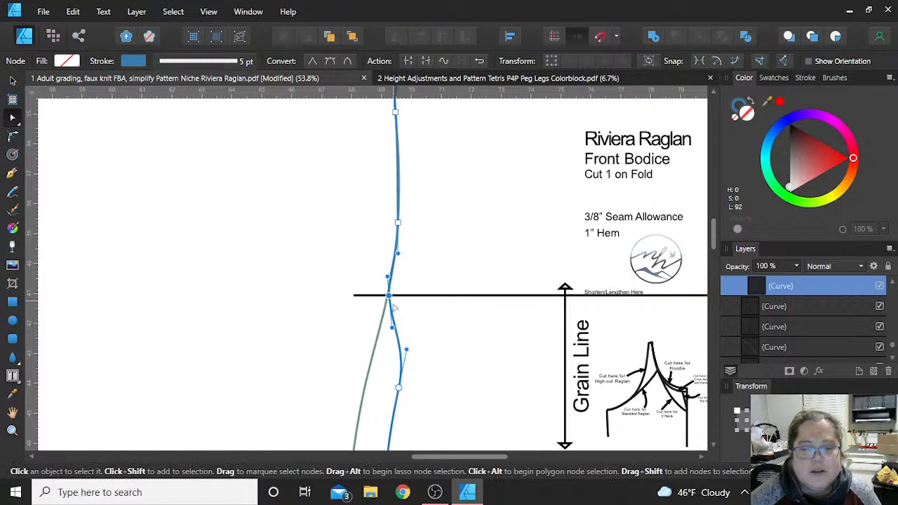
- Move the inner side seam's node below the Shorten/Lengthen line outward and adjust its upper handle to smooth the hip curve
{"action": "scroll", "coordinate": [398, 274], "scroll_direction": "down", "scroll_amount": 5}
{"action": "scroll", "coordinate": [400, 263], "scroll_direction": "up", "scroll_amount": 1}
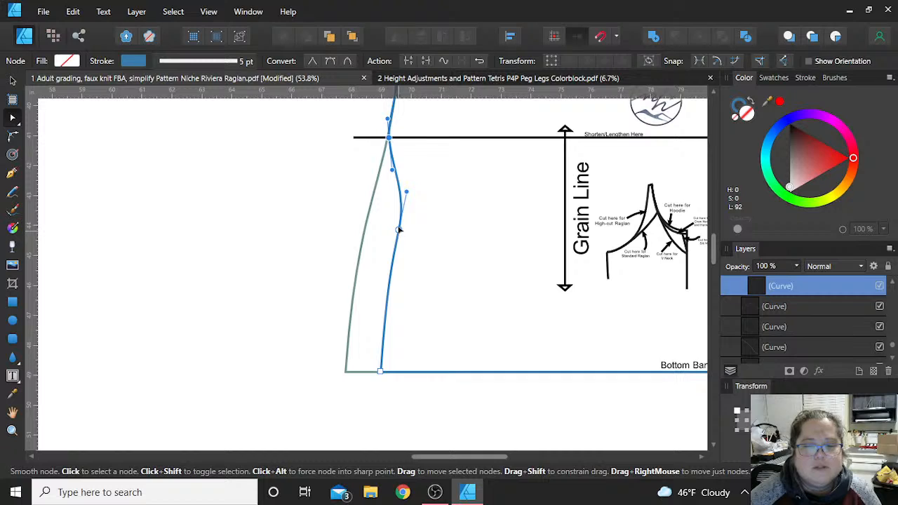
{"action": "left_click_drag", "start_coordinate": [399, 229], "coordinate": [390, 227]}
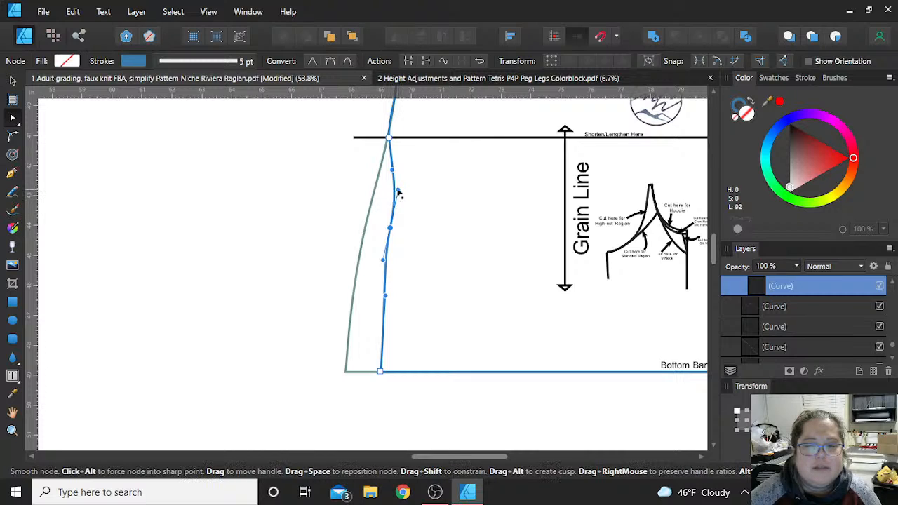
{"action": "left_click_drag", "start_coordinate": [399, 194], "coordinate": [393, 191]}
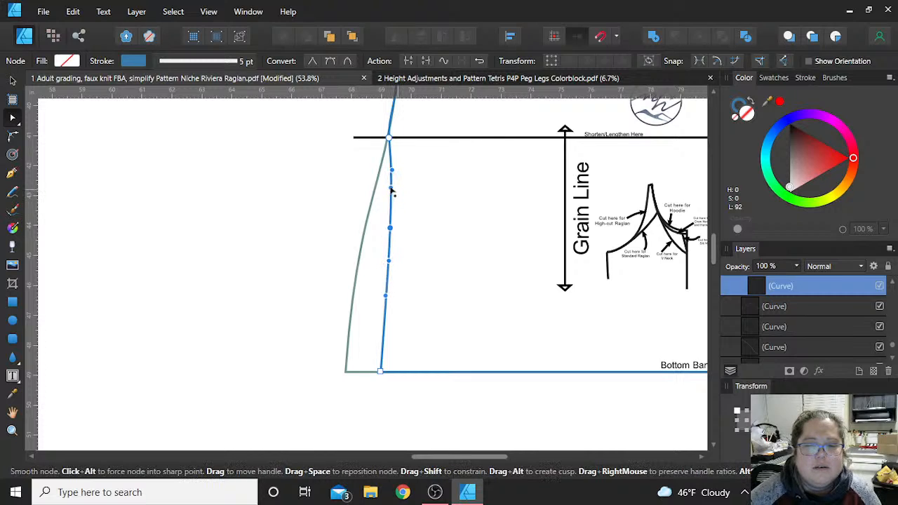
{"action": "left_click", "coordinate": [451, 285]}
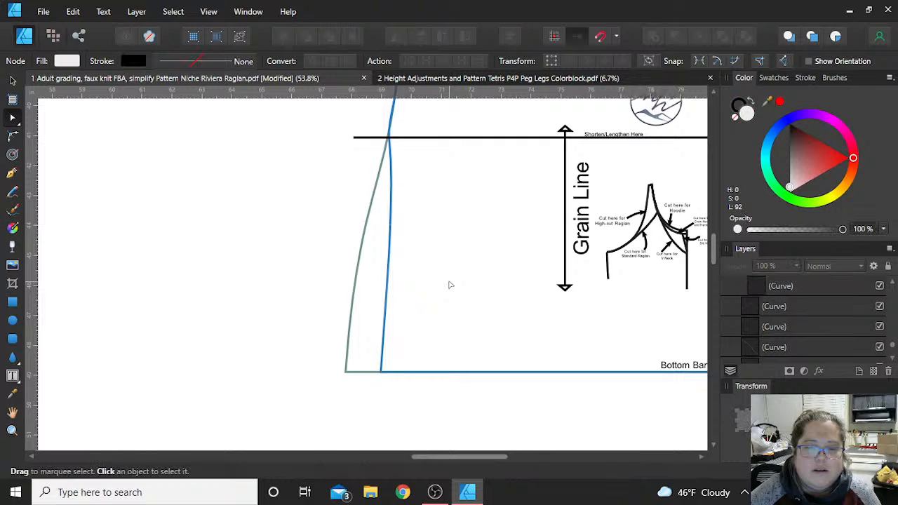
- Examine the reshaped side seam along the Front Bodice from the bottom band cut line up to the underarm
{"action": "scroll", "coordinate": [450, 283], "scroll_direction": "up", "scroll_amount": 1}
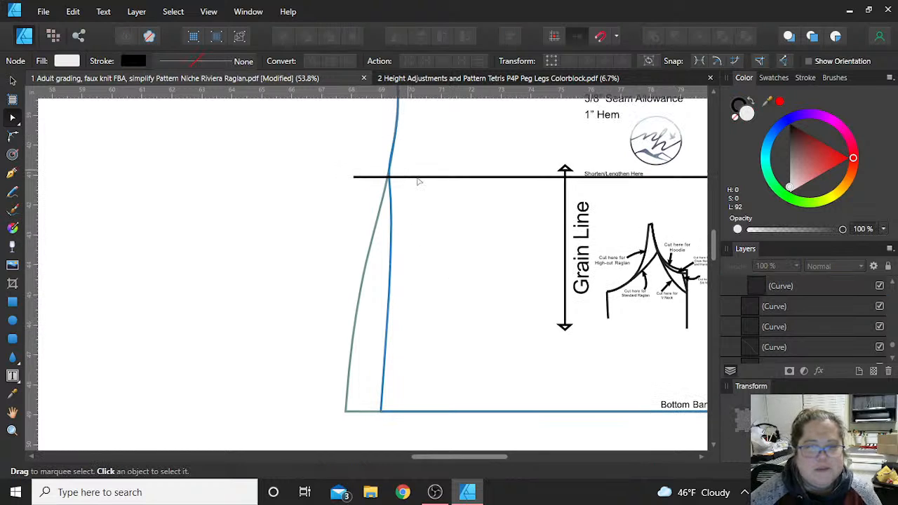
{"action": "scroll", "coordinate": [439, 206], "scroll_direction": "down", "scroll_amount": 2}
{"action": "scroll", "coordinate": [442, 218], "scroll_direction": "up", "scroll_amount": 2}
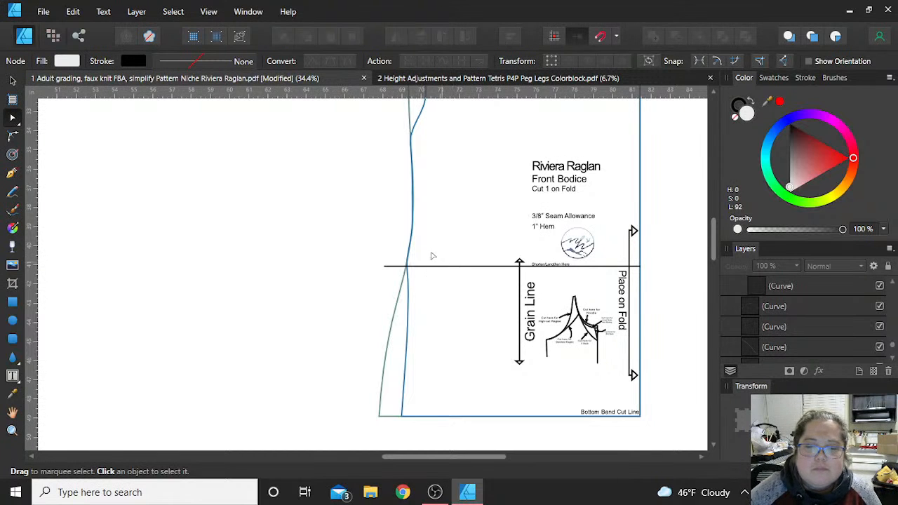
{"action": "scroll", "coordinate": [633, 292], "scroll_direction": "up", "scroll_amount": 1}
{"action": "scroll", "coordinate": [549, 328], "scroll_direction": "up", "scroll_amount": 1}
{"action": "scroll", "coordinate": [510, 286], "scroll_direction": "down", "scroll_amount": 3}
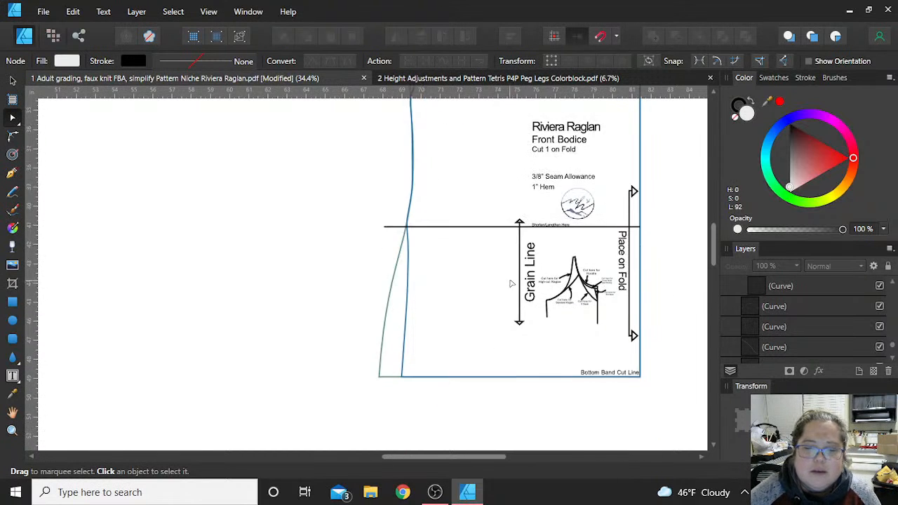
{"action": "scroll", "coordinate": [468, 211], "scroll_direction": "up", "scroll_amount": 2}
{"action": "scroll", "coordinate": [440, 195], "scroll_direction": "up", "scroll_amount": 2}
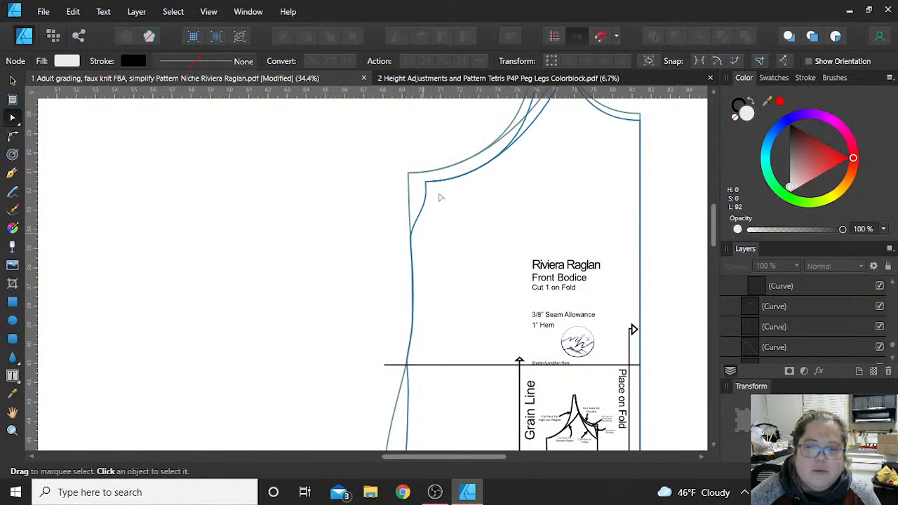
- Delete the outer size's bodice outline and its separate raglan cut line, keeping the reshaped inner outline
{"action": "left_click", "coordinate": [410, 202]}
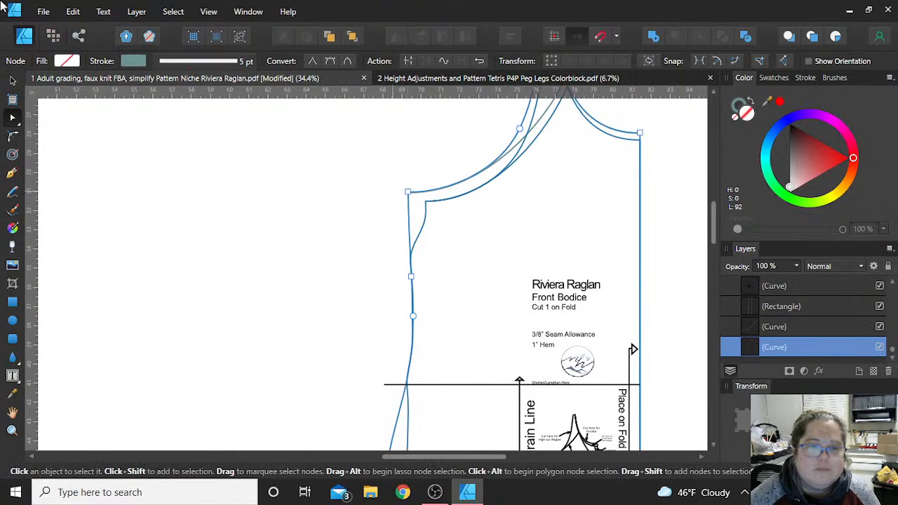
{"action": "left_click", "coordinate": [12, 81]}
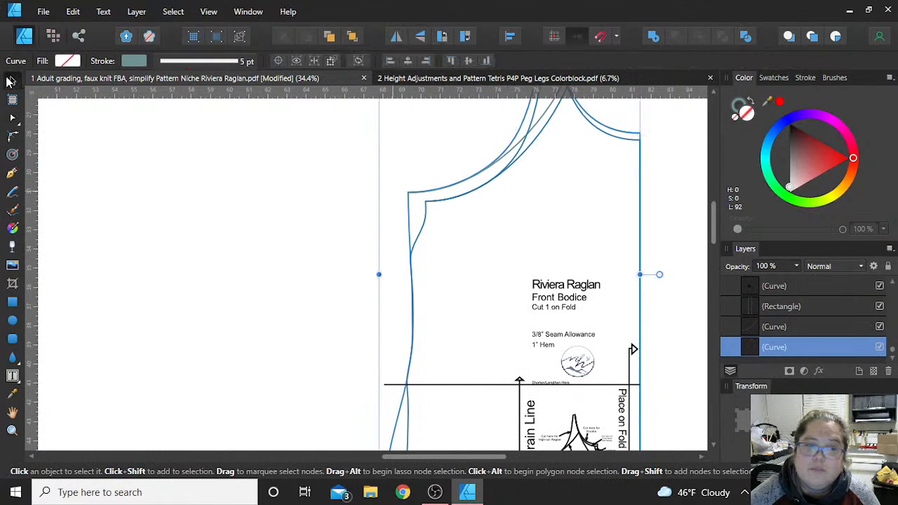
{"action": "left_click", "coordinate": [426, 195]}
{"action": "left_click", "coordinate": [427, 195]}
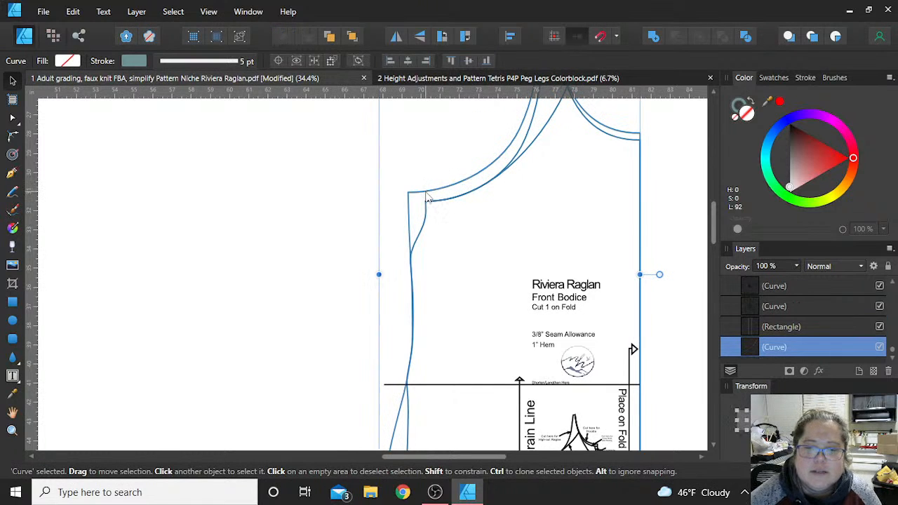
{"action": "key", "text": "Delete"}
- Move the side-seam node at the Shorten/Lengthen line slightly inward, adjust its handle to smooth the waist curve, and align it with the line
{"action": "scroll", "coordinate": [536, 185], "scroll_direction": "up", "scroll_amount": 3}
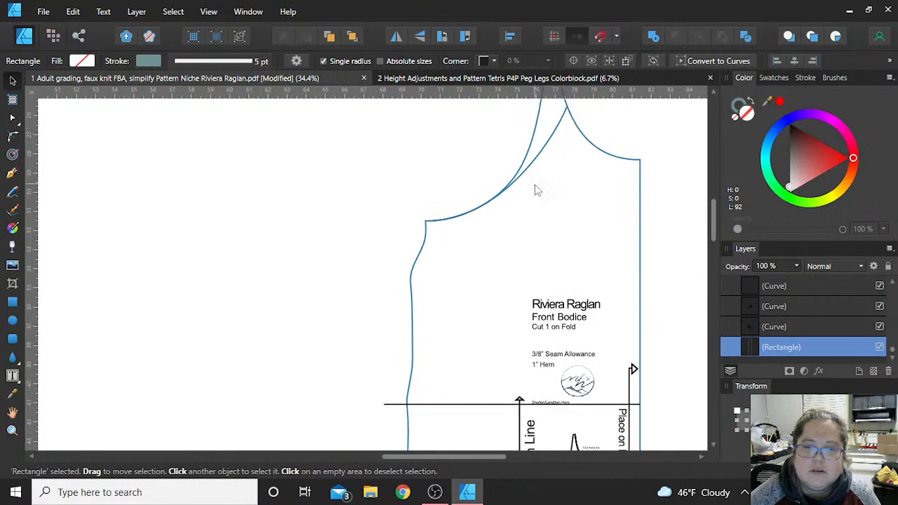
{"action": "scroll", "coordinate": [557, 228], "scroll_direction": "down", "scroll_amount": 8}
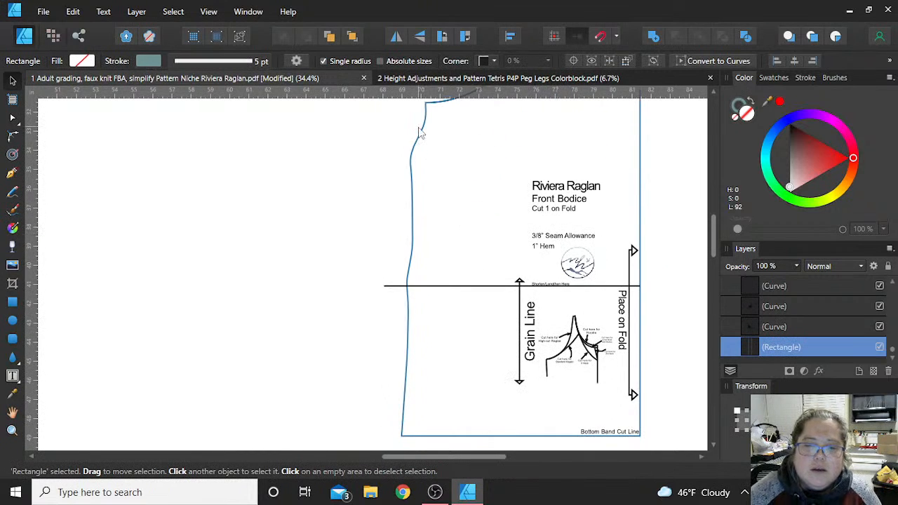
{"action": "scroll", "coordinate": [394, 261], "scroll_direction": "up", "scroll_amount": 1}
{"action": "scroll", "coordinate": [394, 261], "scroll_direction": "up", "scroll_amount": 1}
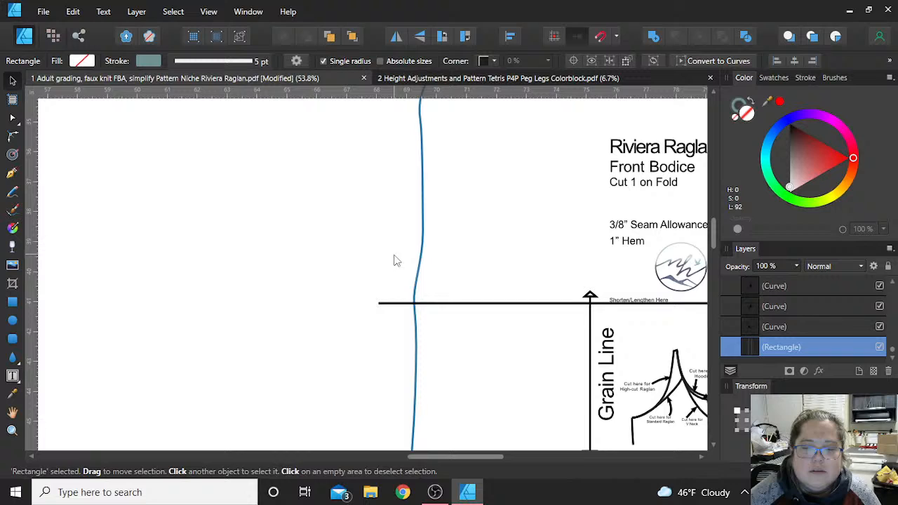
{"action": "left_click", "coordinate": [416, 300]}
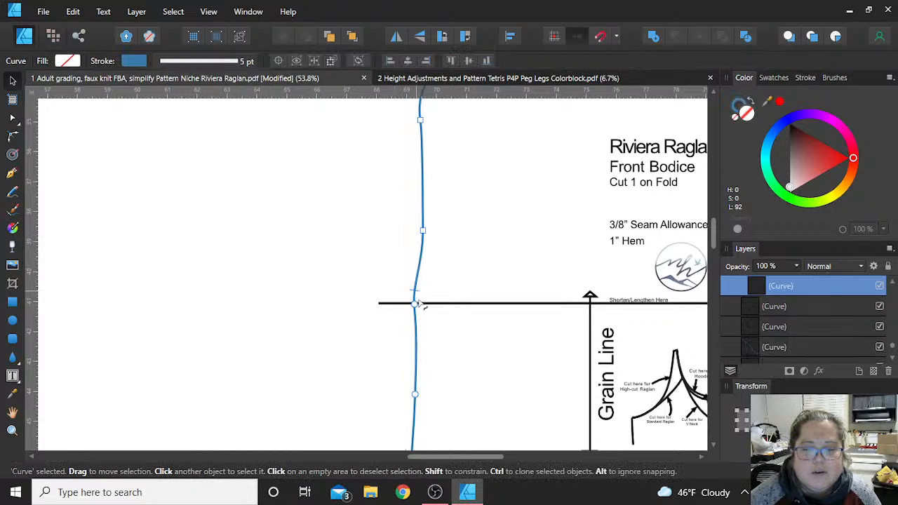
{"action": "key", "text": "a"}
{"action": "left_click_drag", "start_coordinate": [415, 304], "coordinate": [421, 276]}
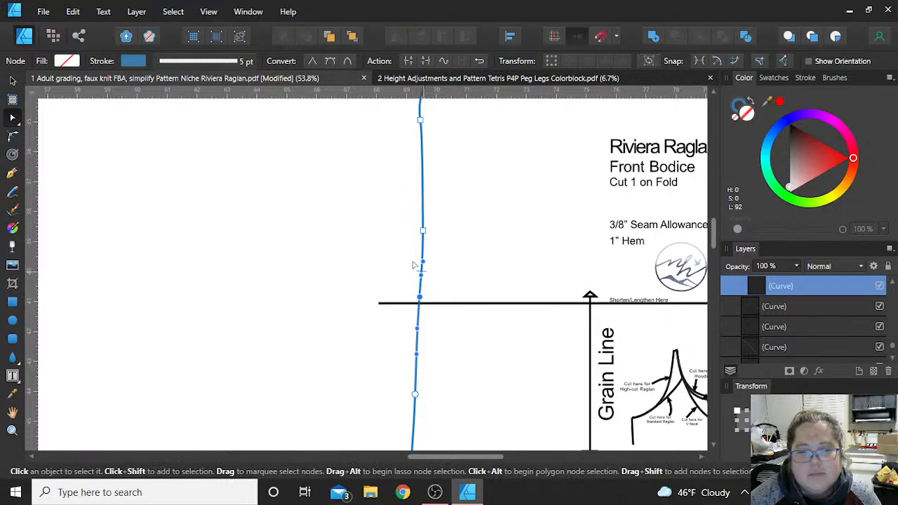
{"action": "left_click_drag", "start_coordinate": [421, 286], "coordinate": [421, 277]}
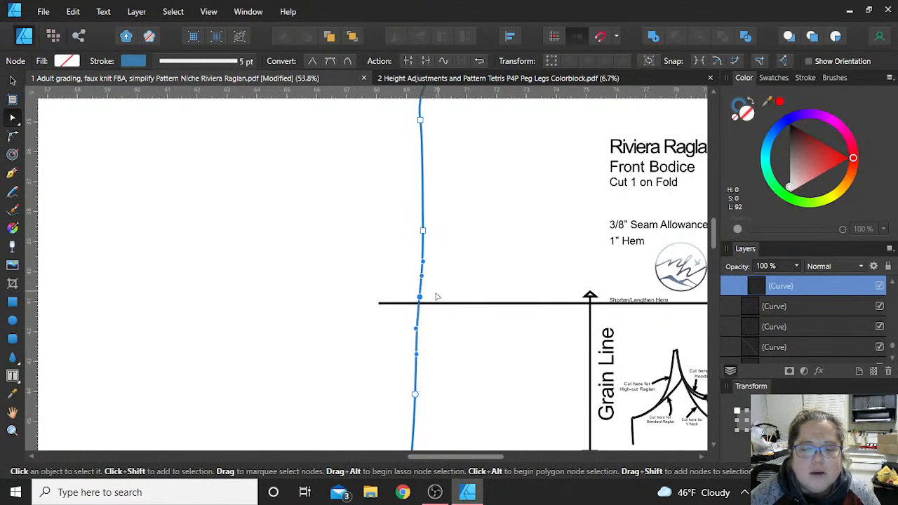
{"action": "left_click_drag", "start_coordinate": [419, 298], "coordinate": [420, 303]}
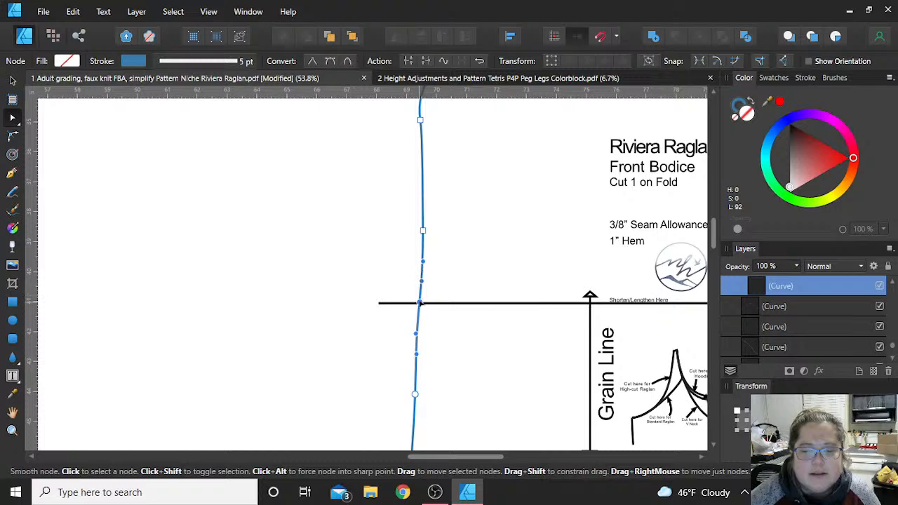
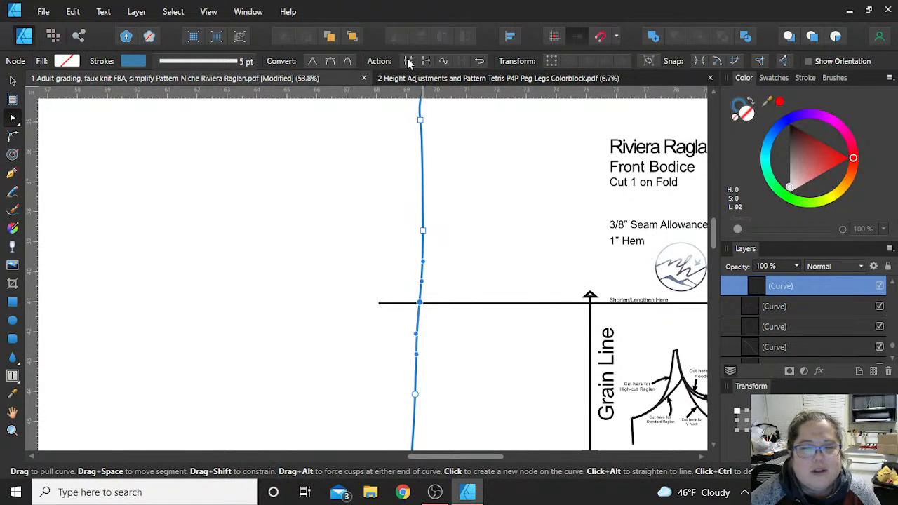
- Break the Front Bodice outline at its side-seam and fold nodes on the Shorten/Lengthen line, separating the upper and lower sections
{"action": "left_click", "coordinate": [409, 62]}
{"action": "scroll", "coordinate": [575, 320], "scroll_direction": "right", "scroll_amount": 5}
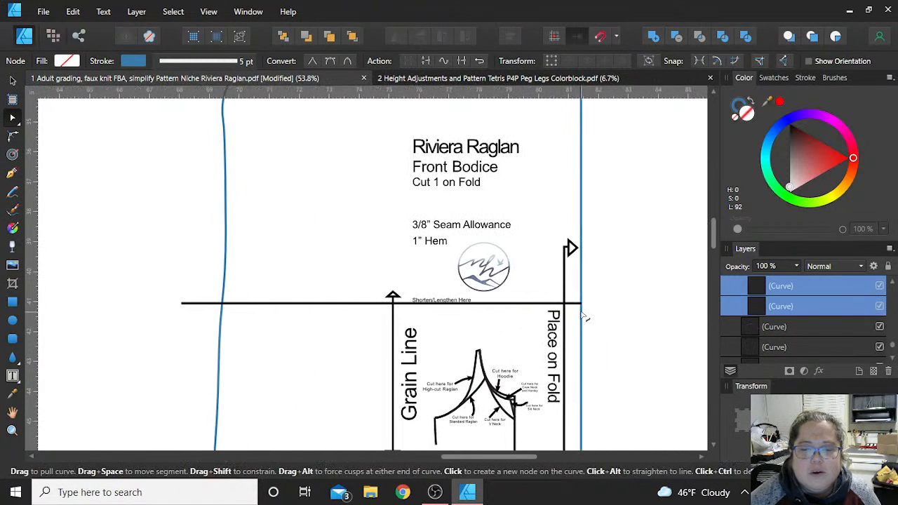
{"action": "left_click", "coordinate": [581, 304]}
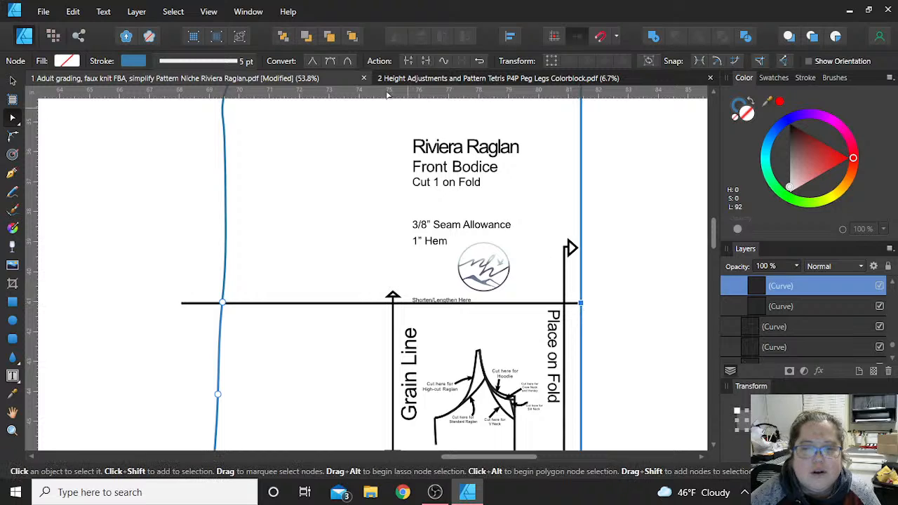
{"action": "left_click", "coordinate": [409, 62]}
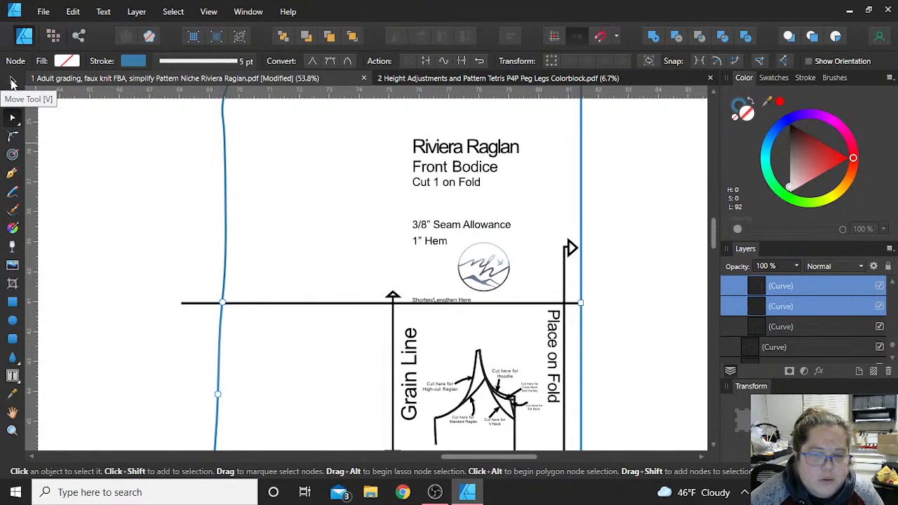
- Draw a measuring rectangle about 1.5 in wide and 2 in tall, with its bottom edge resting on the Shorten/Lengthen line
{"action": "left_click", "coordinate": [10, 83]}
{"action": "left_click", "coordinate": [12, 302]}
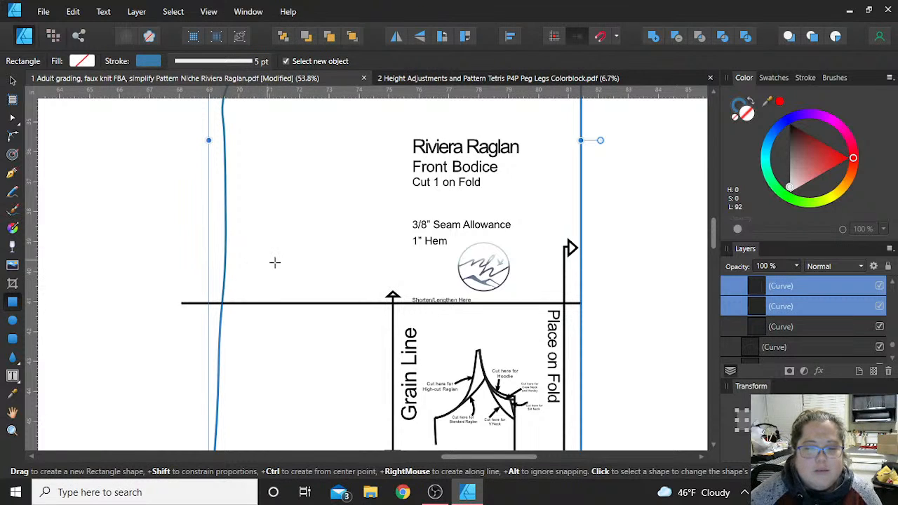
{"action": "left_click_drag", "start_coordinate": [254, 252], "coordinate": [300, 302]}
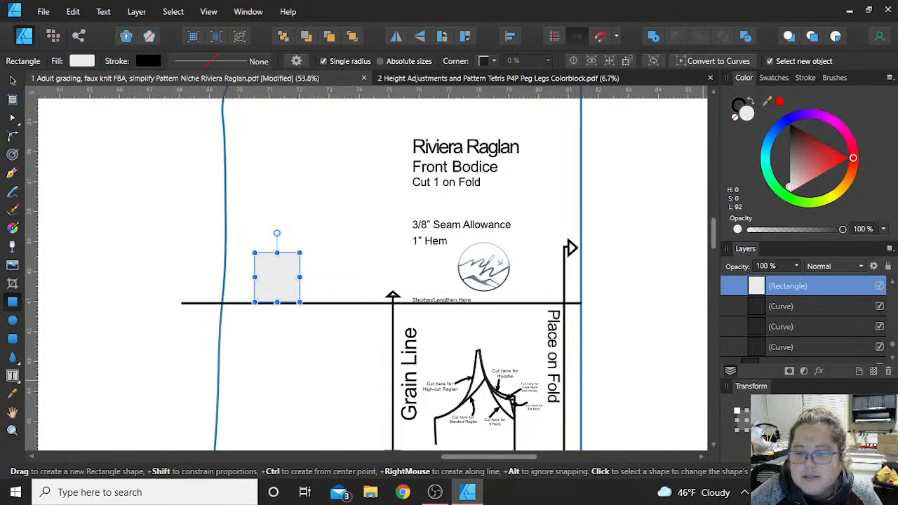
{"action": "left_click_drag", "start_coordinate": [277, 303], "coordinate": [277, 312]}
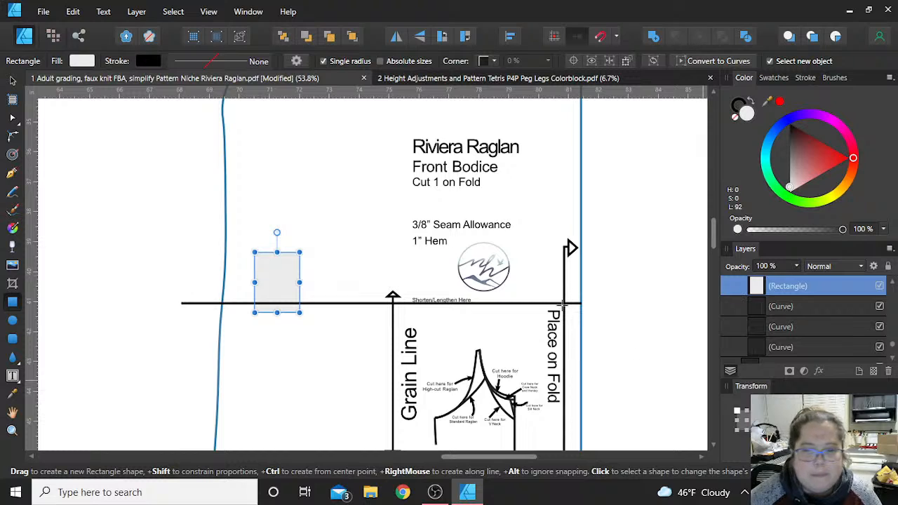
{"action": "left_click", "coordinate": [12, 80]}
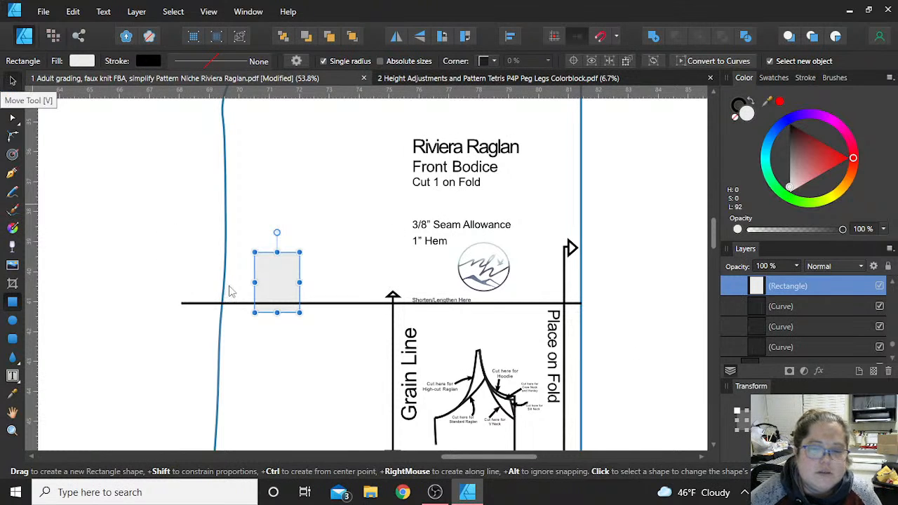
{"action": "left_click_drag", "start_coordinate": [281, 287], "coordinate": [280, 289]}
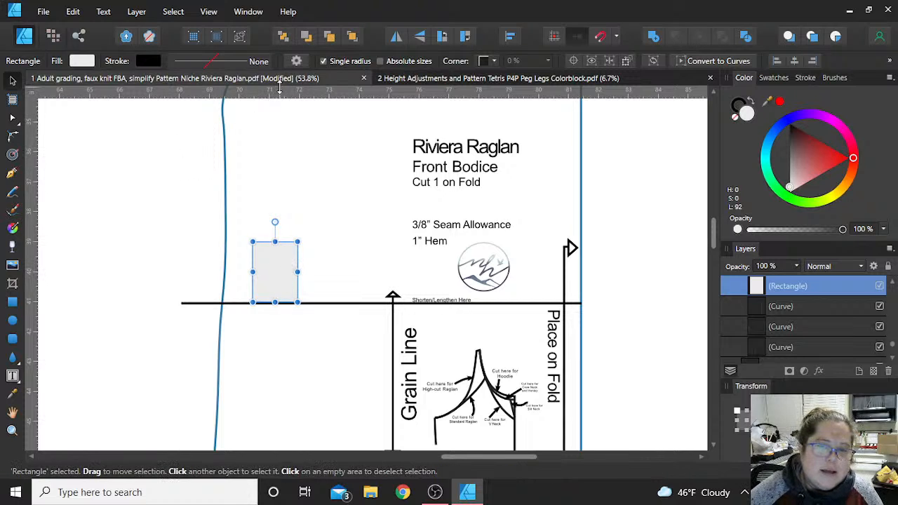
- Place a horizontal guide along the measuring rectangle's top edge and move the rectangle outside the bodice beyond the side seam
{"action": "left_click_drag", "start_coordinate": [282, 90], "coordinate": [305, 242]}
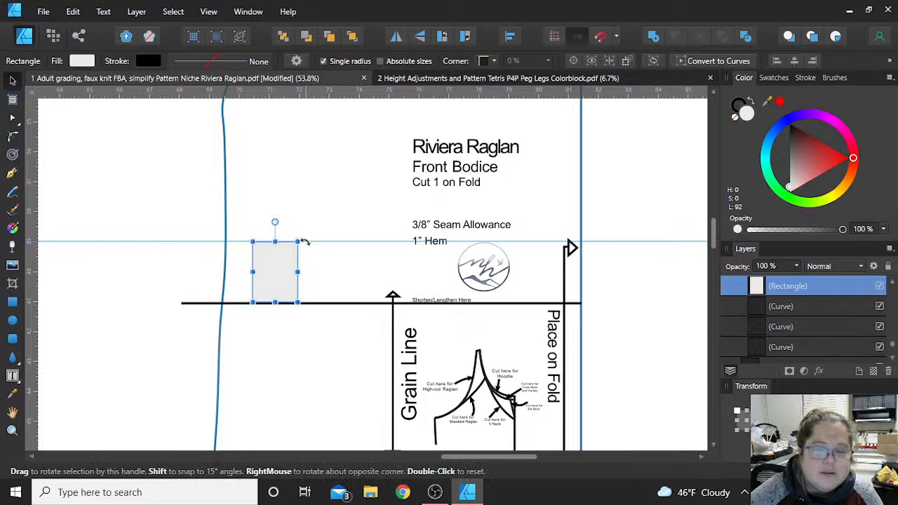
{"action": "scroll", "coordinate": [305, 241], "scroll_direction": "up", "scroll_amount": 4}
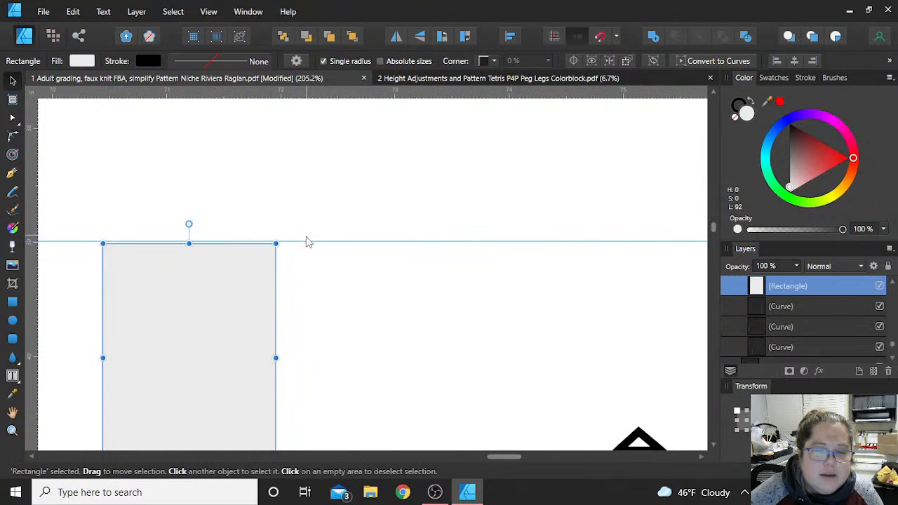
{"action": "left_click_drag", "start_coordinate": [306, 242], "coordinate": [306, 241]}
{"action": "scroll", "coordinate": [307, 241], "scroll_direction": "down", "scroll_amount": 1}
{"action": "scroll", "coordinate": [307, 242], "scroll_direction": "down", "scroll_amount": 3}
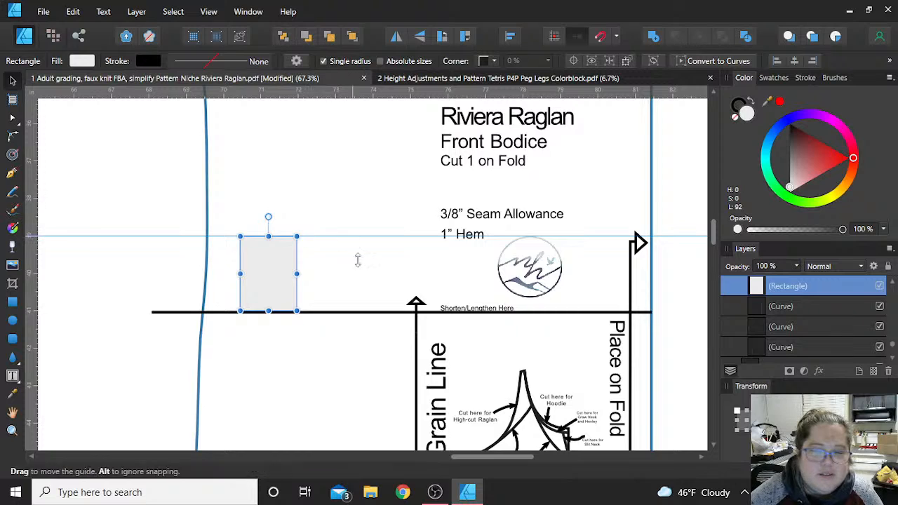
{"action": "scroll", "coordinate": [357, 259], "scroll_direction": "down", "scroll_amount": 3}
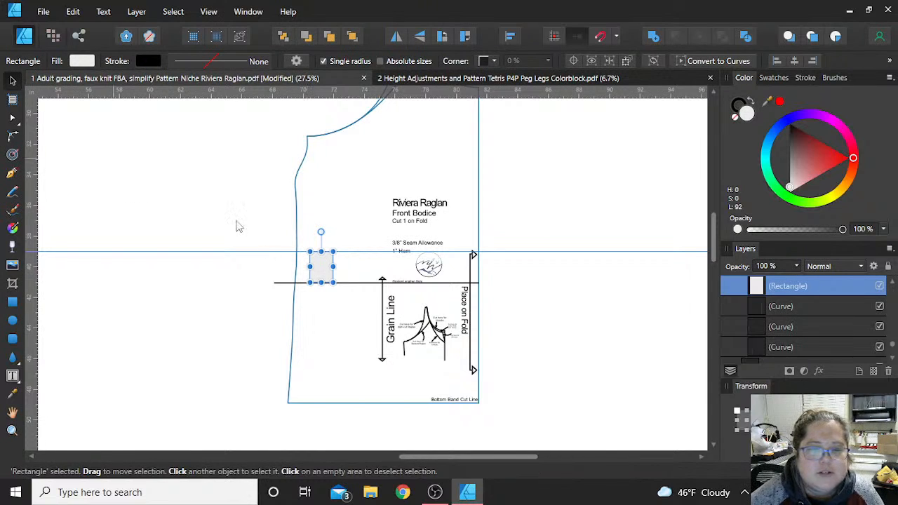
{"action": "left_click_drag", "start_coordinate": [313, 257], "coordinate": [214, 162]}
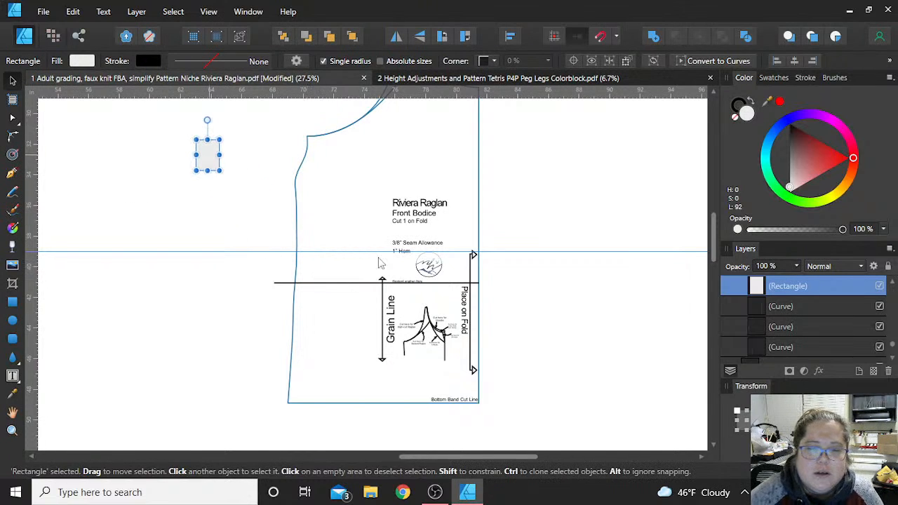
- Move the lower bodice section straight up until its cut edge meets the horizontal guide
{"action": "scroll", "coordinate": [347, 252], "scroll_direction": "up", "scroll_amount": 3}
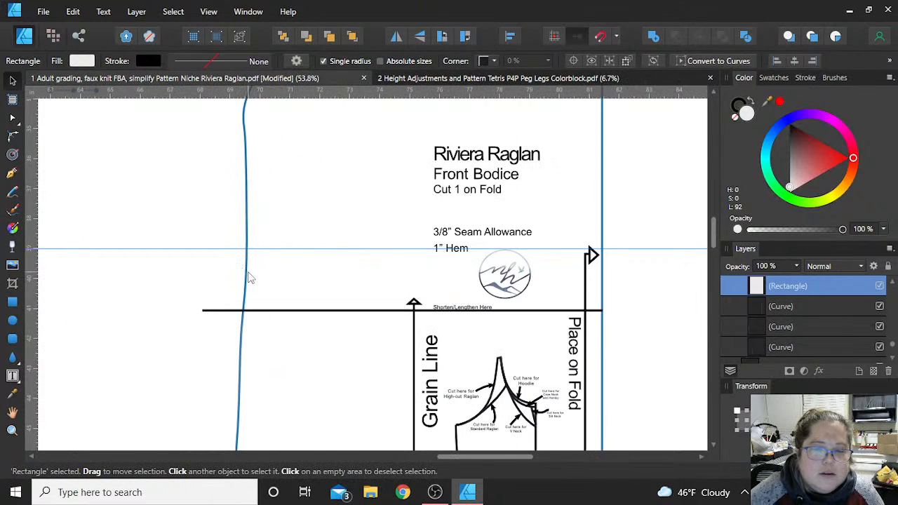
{"action": "left_click", "coordinate": [250, 310]}
{"action": "left_click", "coordinate": [242, 345]}
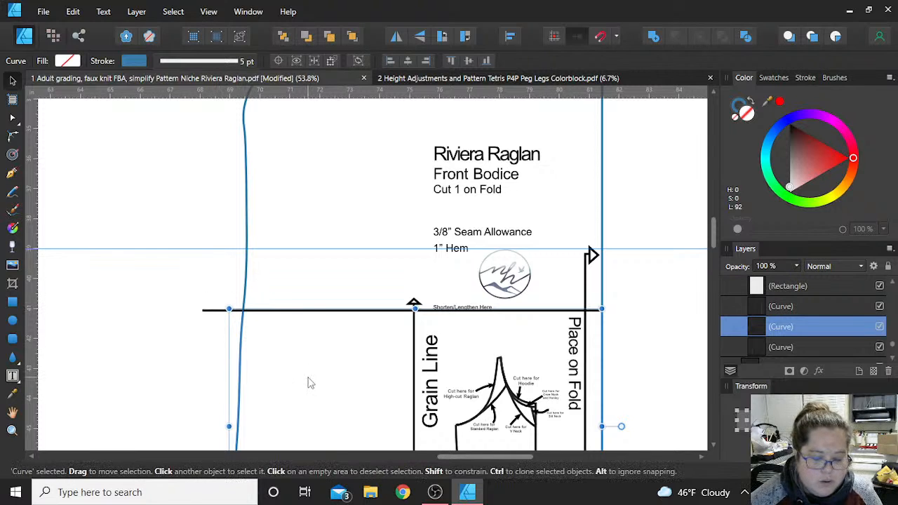
{"action": "left_click_drag", "start_coordinate": [313, 391], "coordinate": [320, 326]}
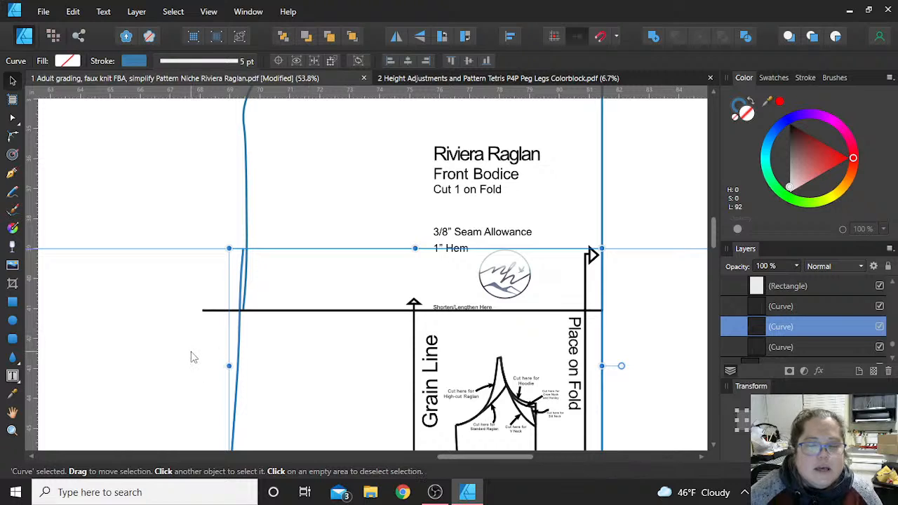
{"action": "left_click", "coordinate": [340, 327]}
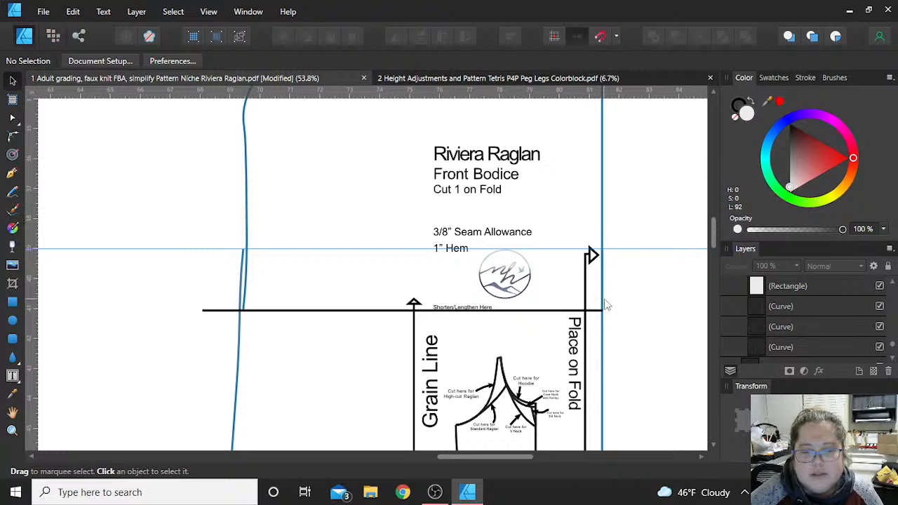
{"action": "scroll", "coordinate": [620, 280], "scroll_direction": "up", "scroll_amount": 1}
{"action": "scroll", "coordinate": [621, 280], "scroll_direction": "up", "scroll_amount": 5}
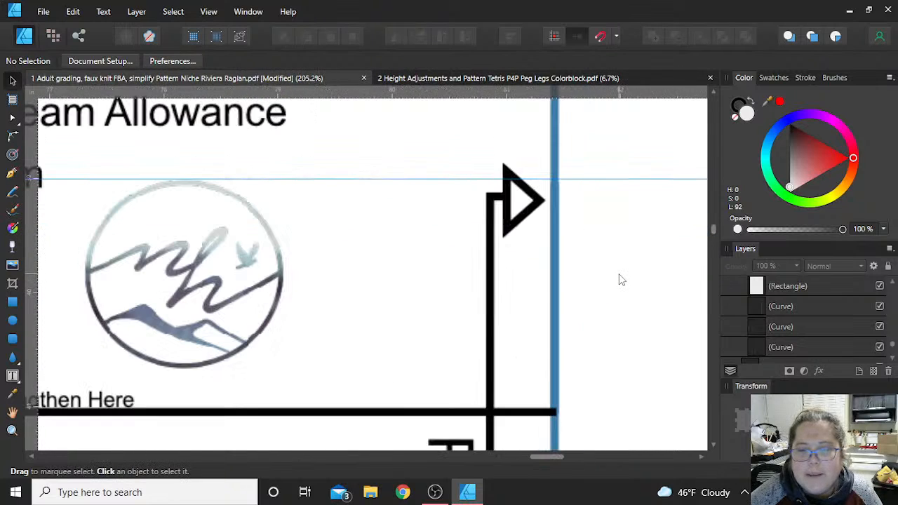
{"action": "left_click", "coordinate": [553, 200]}
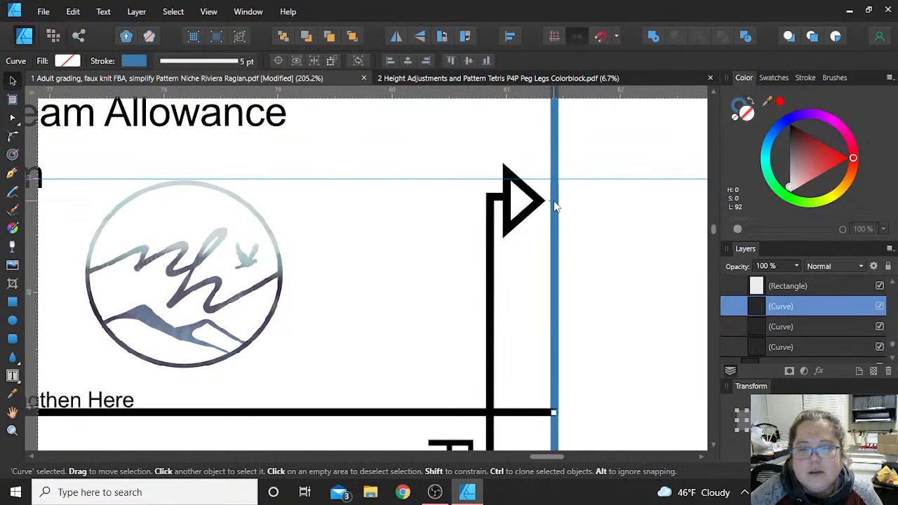
{"action": "key", "text": "a"}
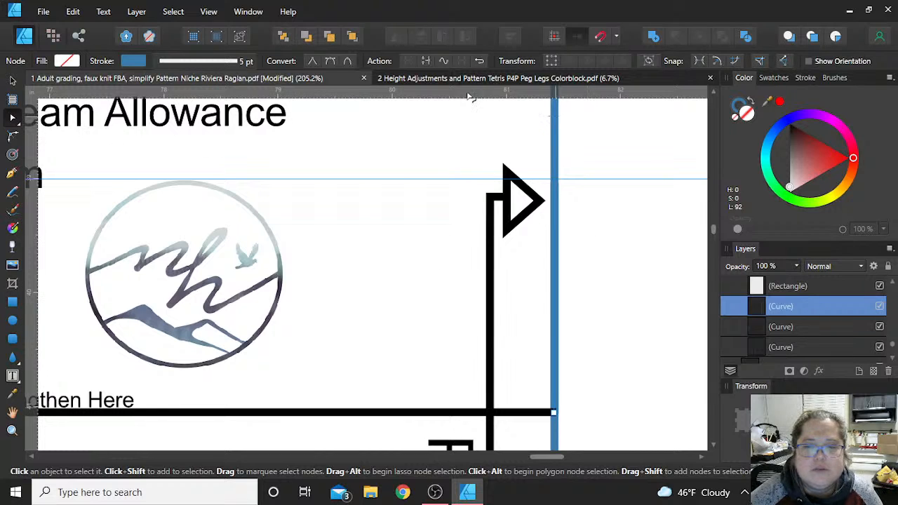
{"action": "key", "text": "v"}
{"action": "left_click", "coordinate": [664, 321]}
- Move the lower section's top fold-edge node down onto the upper section's end node at the Shorten/Lengthen line
{"action": "scroll", "coordinate": [662, 320], "scroll_direction": "down", "scroll_amount": 10}
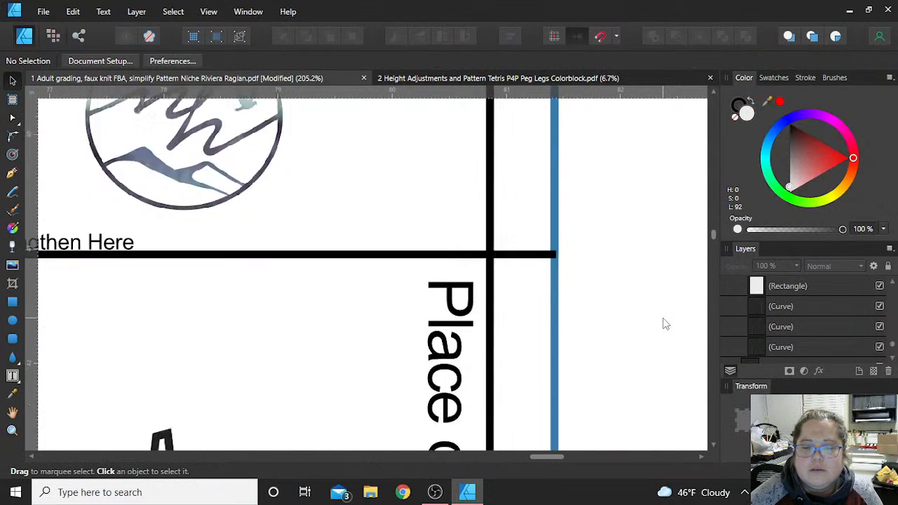
{"action": "left_click", "coordinate": [553, 347]}
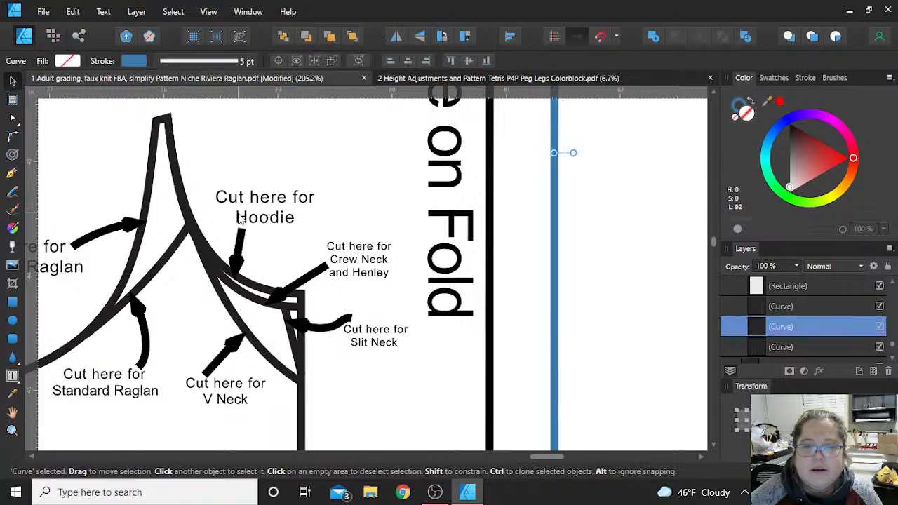
{"action": "scroll", "coordinate": [251, 273], "scroll_direction": "up", "scroll_amount": 10}
{"action": "scroll", "coordinate": [250, 219], "scroll_direction": "up", "scroll_amount": 3}
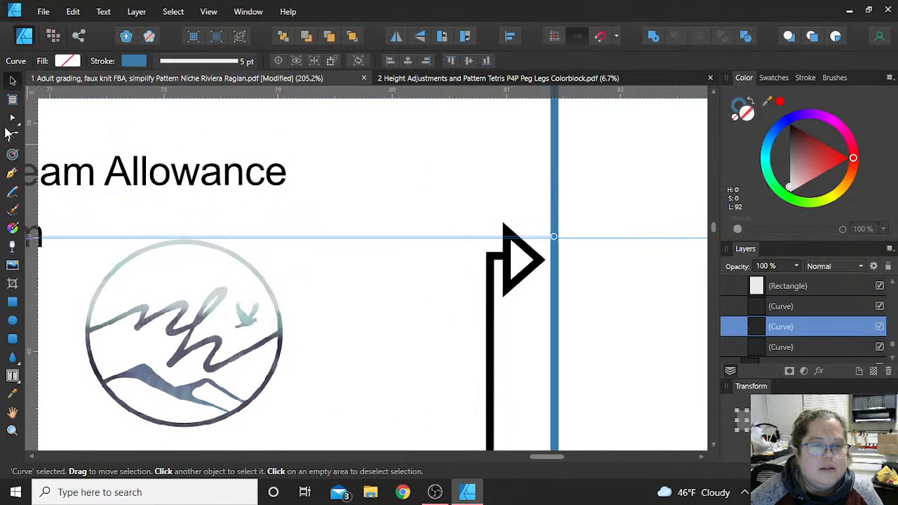
{"action": "left_click", "coordinate": [13, 118]}
{"action": "scroll", "coordinate": [568, 286], "scroll_direction": "down", "scroll_amount": 2}
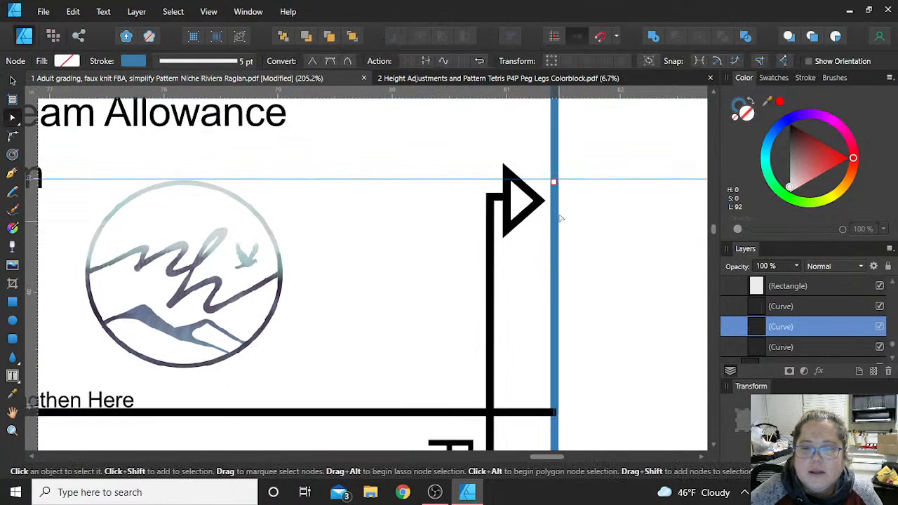
{"action": "left_click_drag", "start_coordinate": [552, 240], "coordinate": [546, 400]}
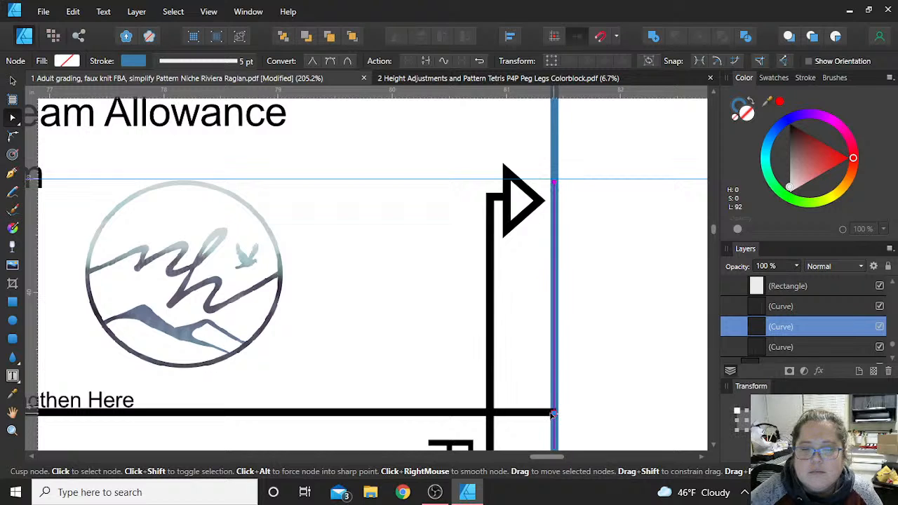
{"action": "left_click_drag", "start_coordinate": [551, 414], "coordinate": [552, 414]}
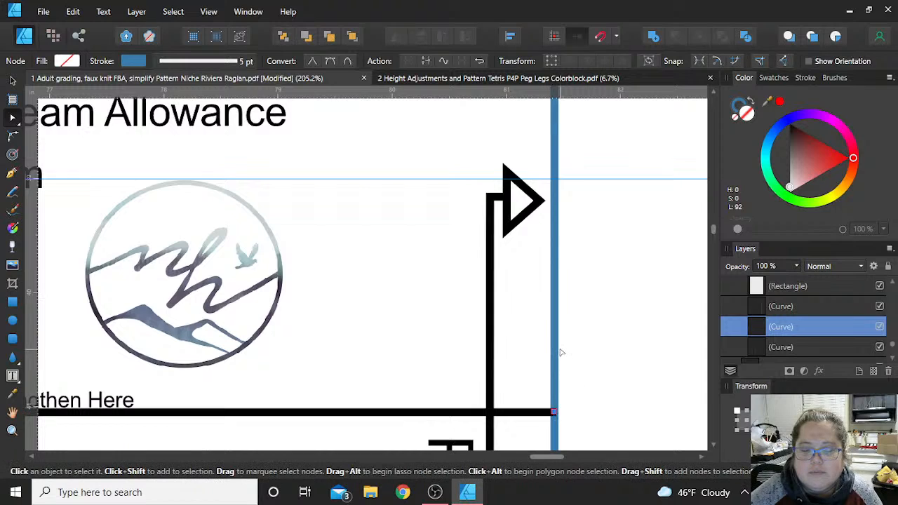
- Select the overlapping fold-edge end nodes of both bodice sections and join the two curves
{"action": "scroll", "coordinate": [563, 354], "scroll_direction": "down", "scroll_amount": 4}
{"action": "left_click", "coordinate": [551, 252], "text": "shift"}
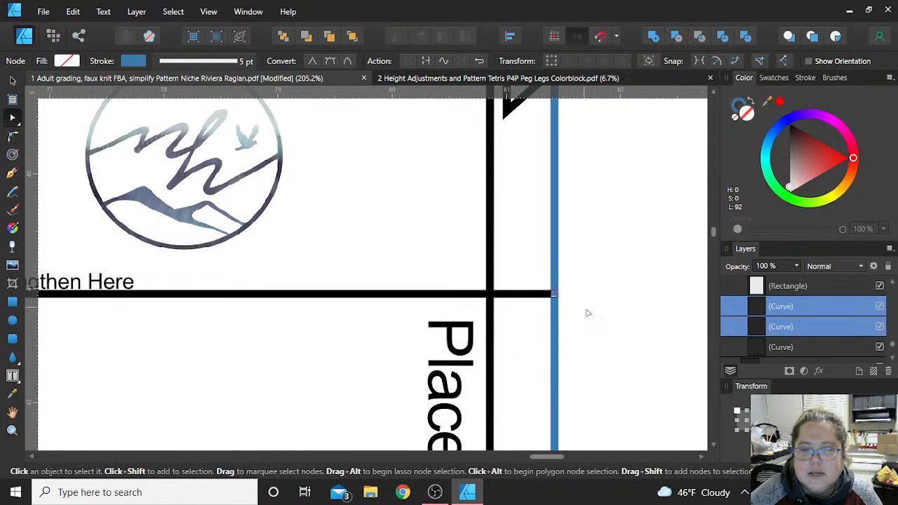
{"action": "left_click_drag", "start_coordinate": [578, 307], "coordinate": [548, 287]}
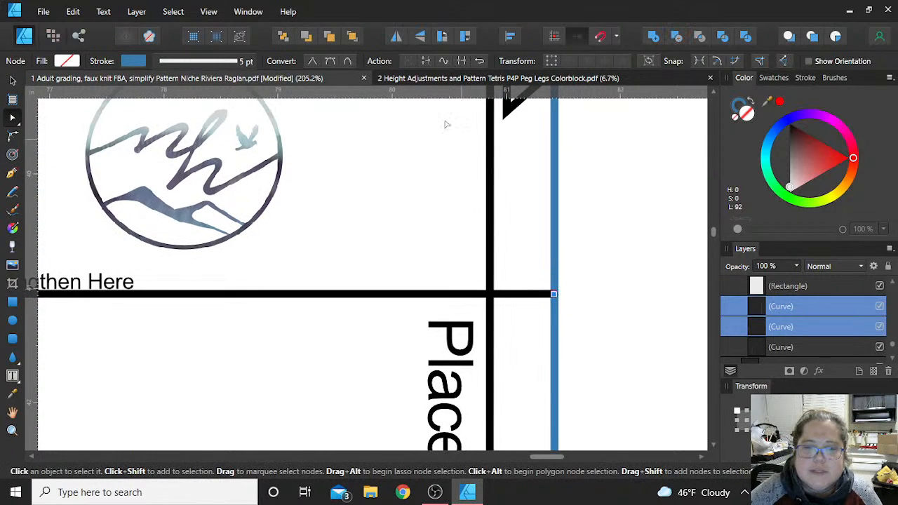
{"action": "left_click", "coordinate": [428, 62]}
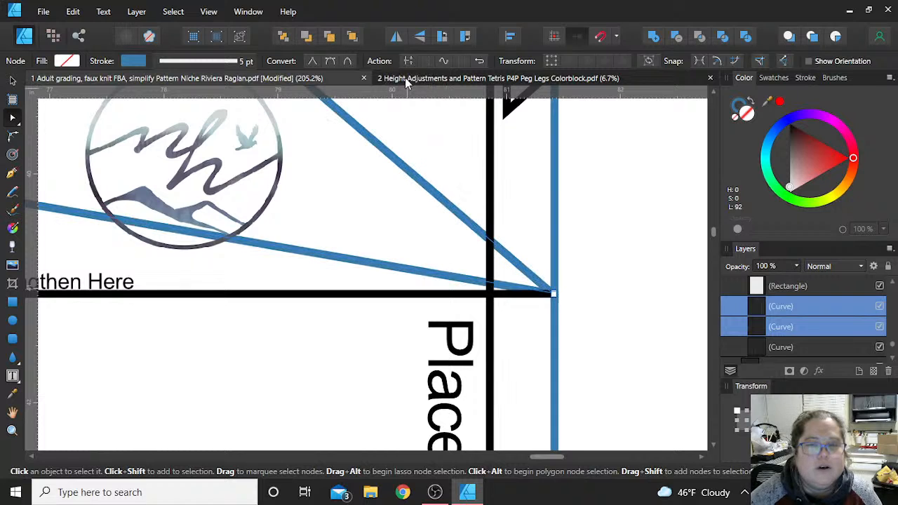
{"action": "key", "text": "ctrl+z"}
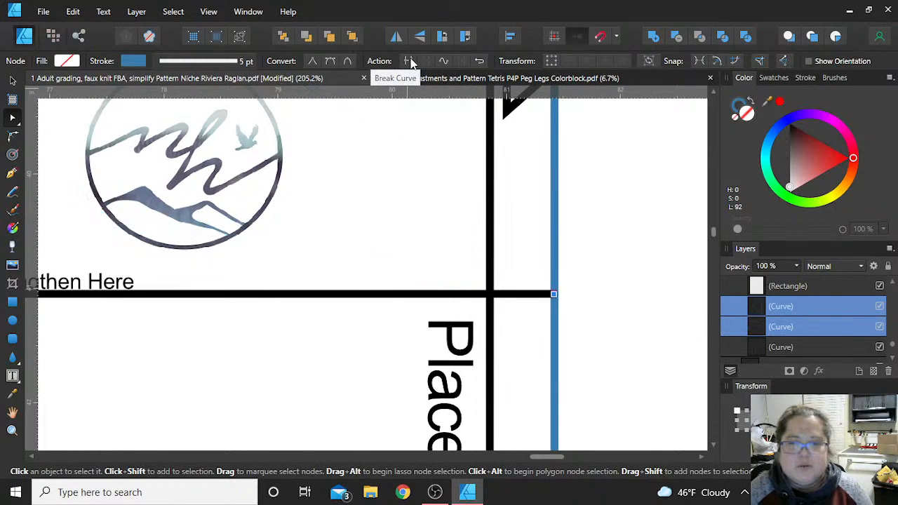
{"action": "left_click", "coordinate": [463, 64]}
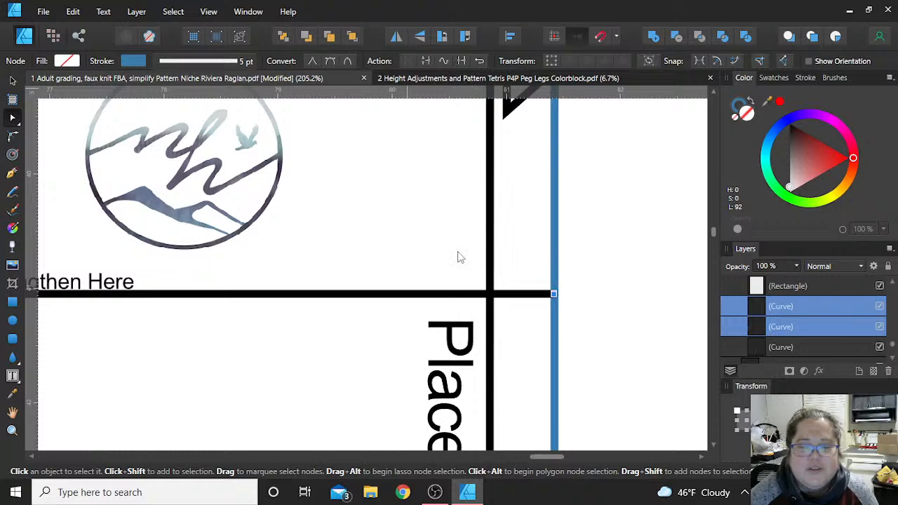
- Move the lower section's top side-seam node onto the upper side seam at the guide and adjust the curve handle below it
{"action": "scroll", "coordinate": [338, 283], "scroll_direction": "up", "scroll_amount": 5}
{"action": "scroll", "coordinate": [338, 283], "scroll_direction": "down", "scroll_amount": 9}
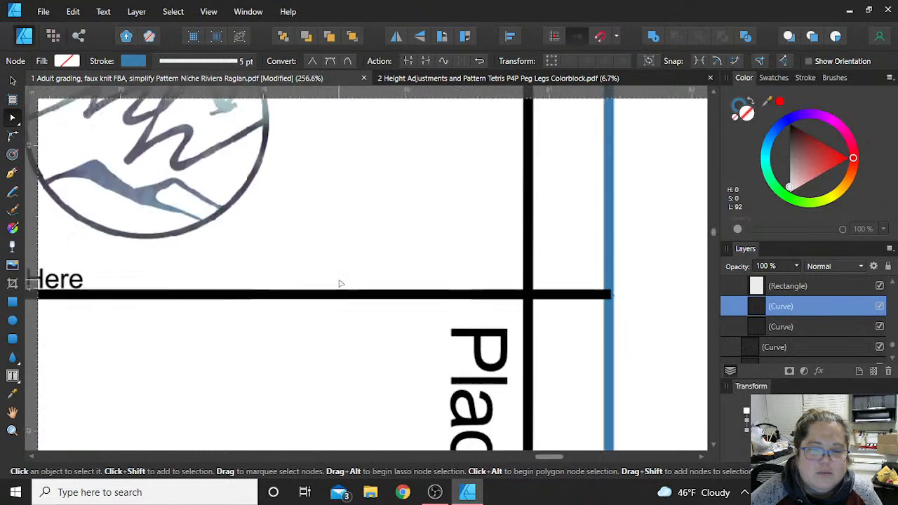
{"action": "scroll", "coordinate": [344, 284], "scroll_direction": "left", "scroll_amount": 5}
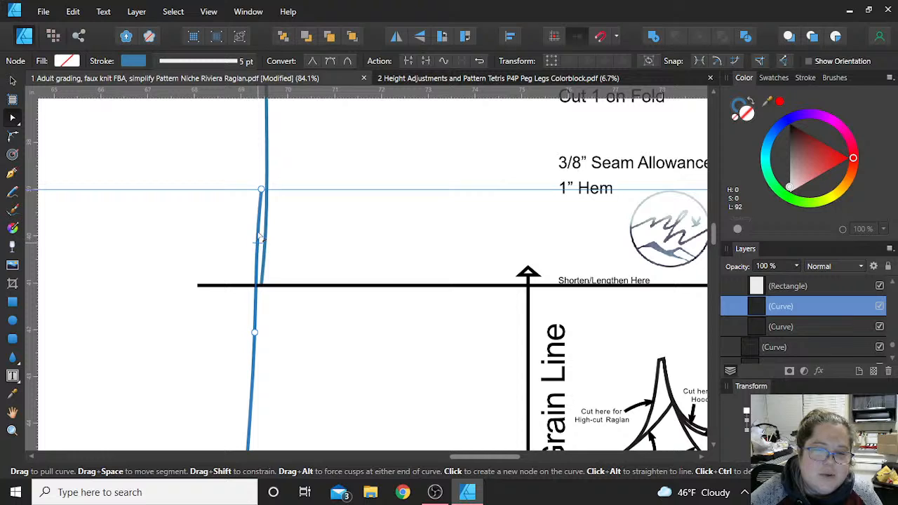
{"action": "left_click_drag", "start_coordinate": [261, 190], "coordinate": [267, 191]}
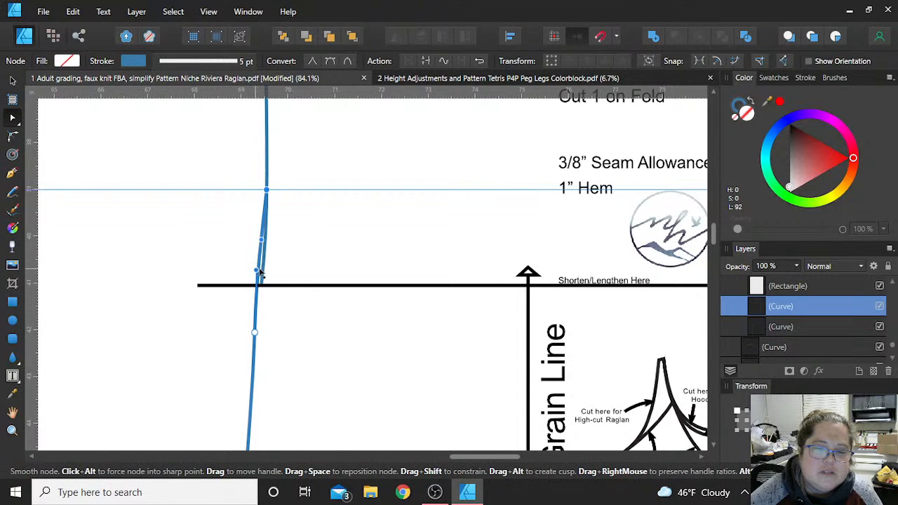
{"action": "left_click_drag", "start_coordinate": [260, 272], "coordinate": [265, 271]}
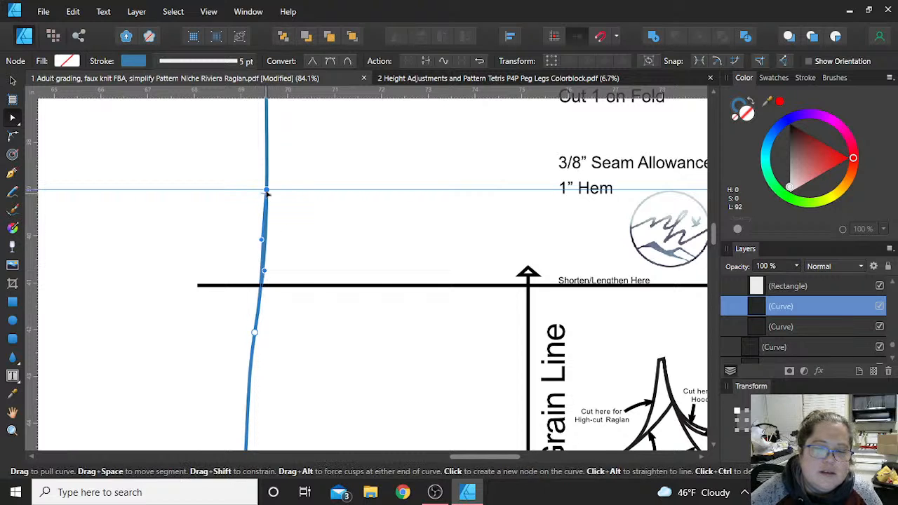
- Move the lower section's top side-seam node down to the Shorten/Lengthen line and join it to the upper section's end node
{"action": "left_click_drag", "start_coordinate": [268, 192], "coordinate": [262, 283]}
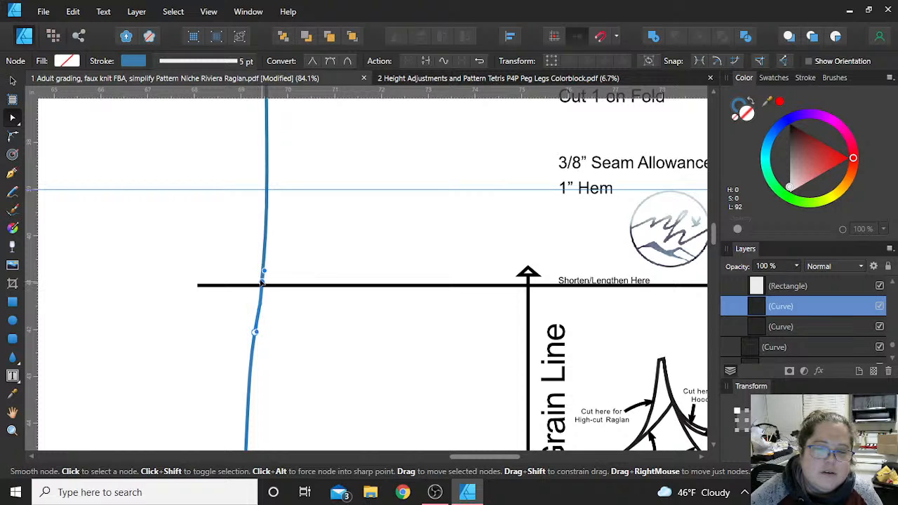
{"action": "scroll", "coordinate": [250, 280], "scroll_direction": "up", "scroll_amount": 5}
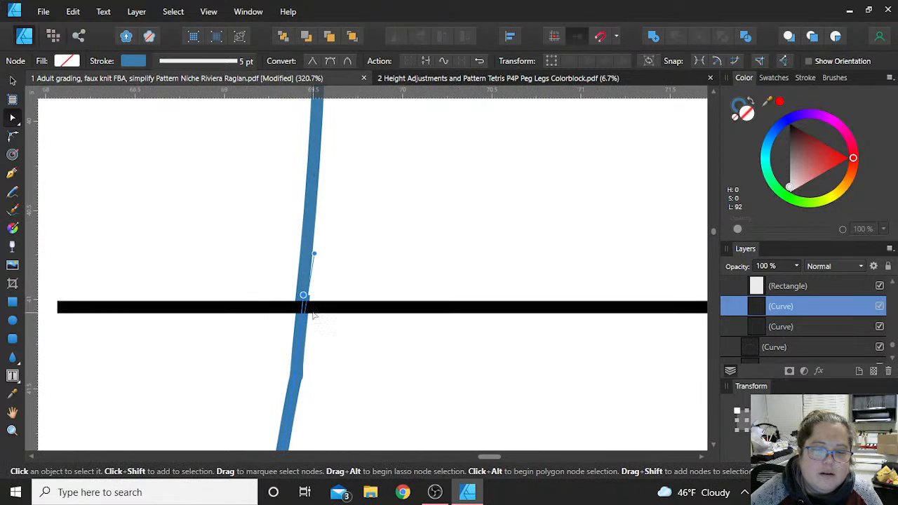
{"action": "left_click", "coordinate": [308, 245], "text": "shift"}
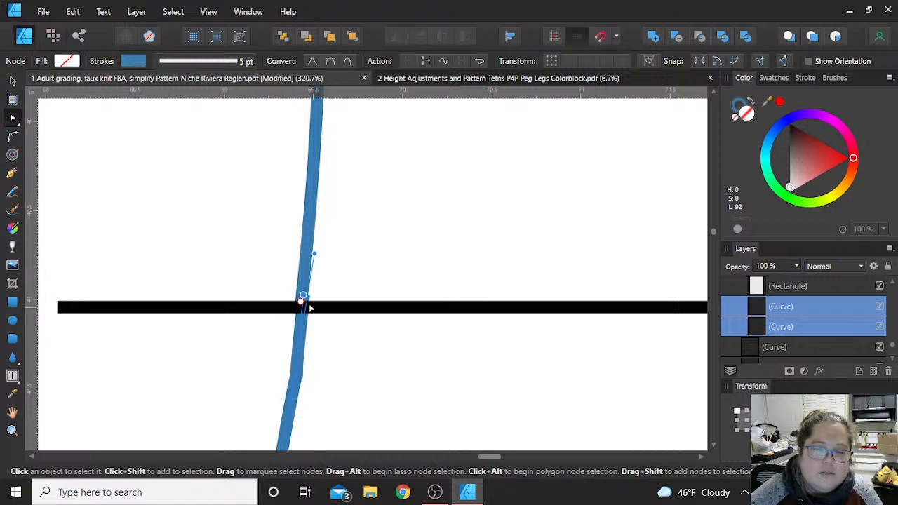
{"action": "left_click_drag", "start_coordinate": [285, 286], "coordinate": [312, 304]}
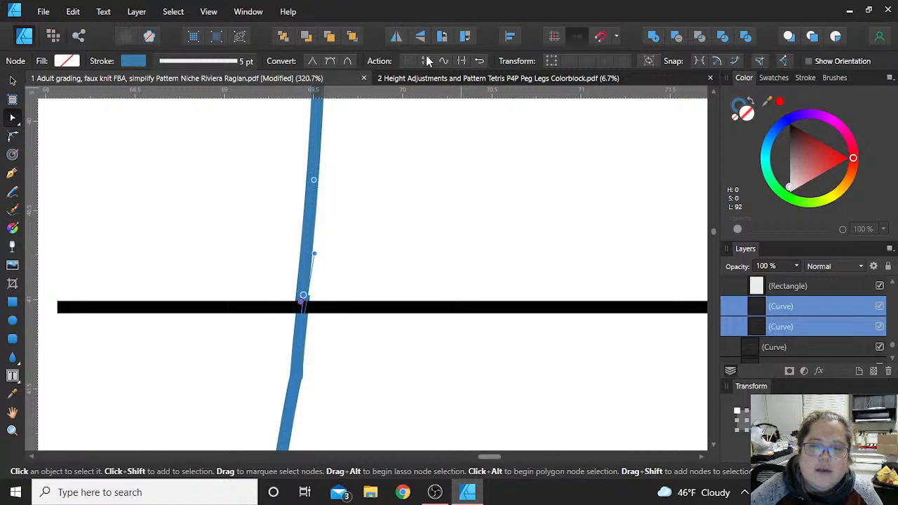
{"action": "left_click", "coordinate": [461, 61]}
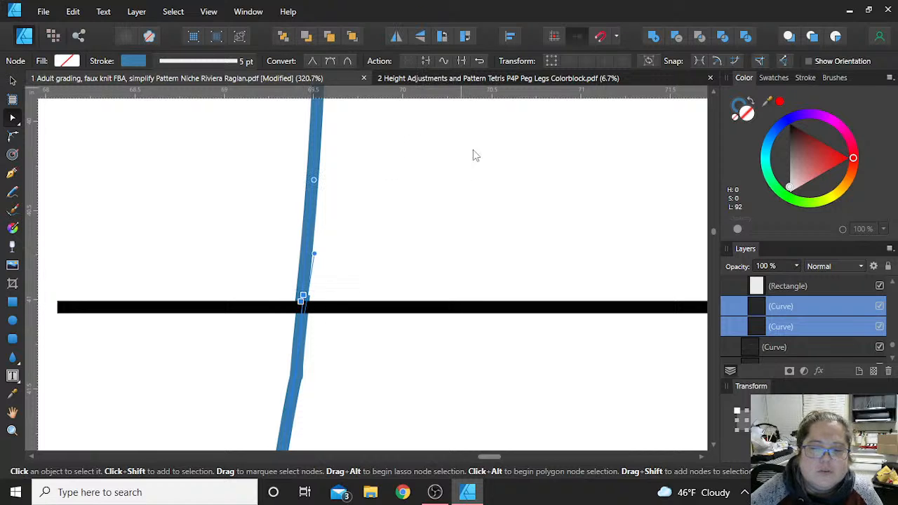
{"action": "scroll", "coordinate": [459, 222], "scroll_direction": "down", "scroll_amount": 5}
{"action": "scroll", "coordinate": [459, 221], "scroll_direction": "down", "scroll_amount": 4}
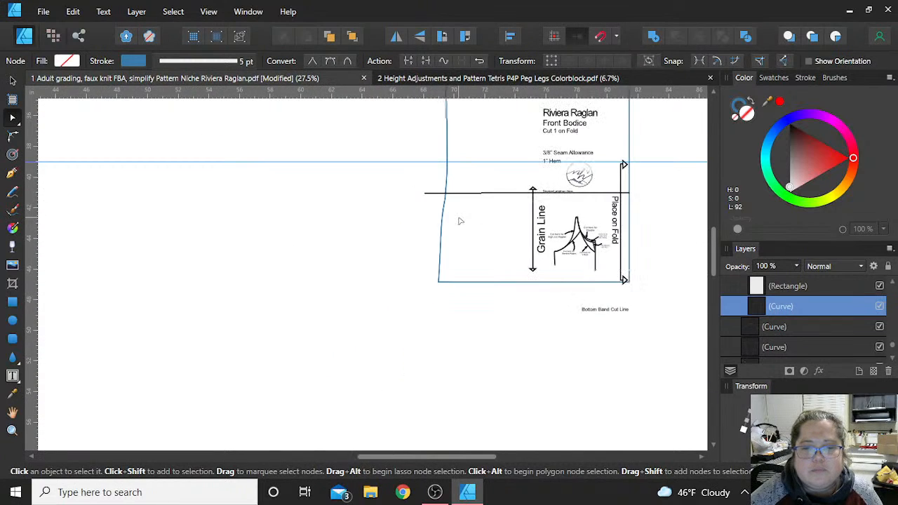
{"action": "scroll", "coordinate": [460, 222], "scroll_direction": "up", "scroll_amount": 2}
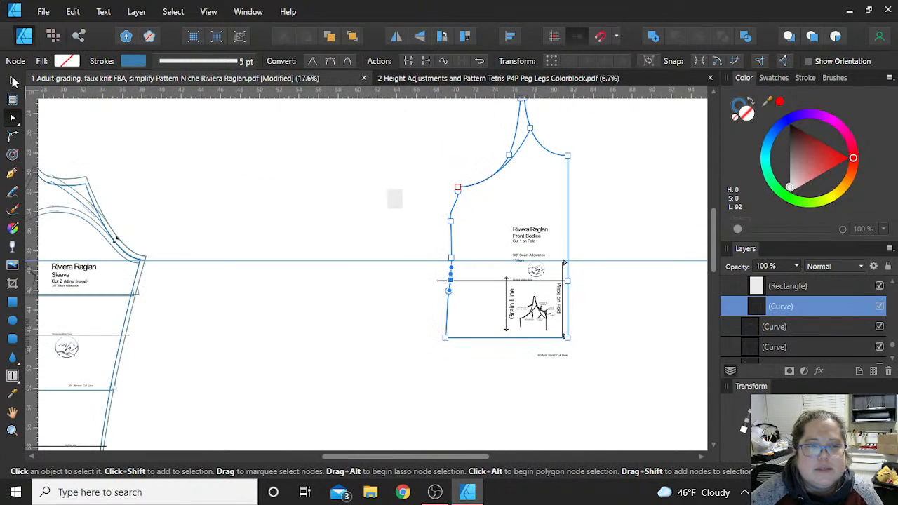
- Undo the whole shortening of the bodice, back to the separate lower section and the grey rectangle above the Shorten/Lengthen line
{"action": "left_click", "coordinate": [13, 81]}
{"action": "mouse_move", "coordinate": [538, 198]}
{"action": "left_mouse_down"}
{"action": "mouse_move", "coordinate": [554, 193]}
{"action": "mouse_move", "coordinate": [537, 191]}
{"action": "left_mouse_up"}
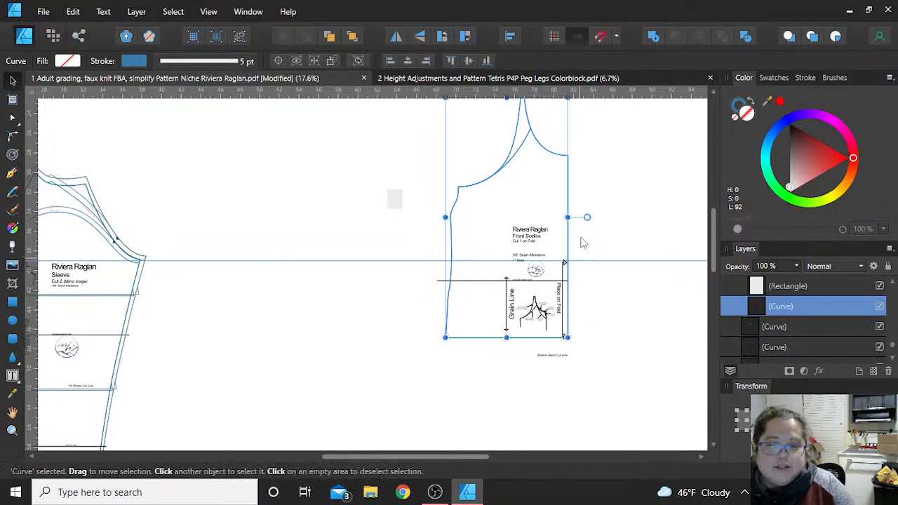
{"action": "key", "text": "ctrl+z"}
{"action": "key", "text": "ctrl+z"}
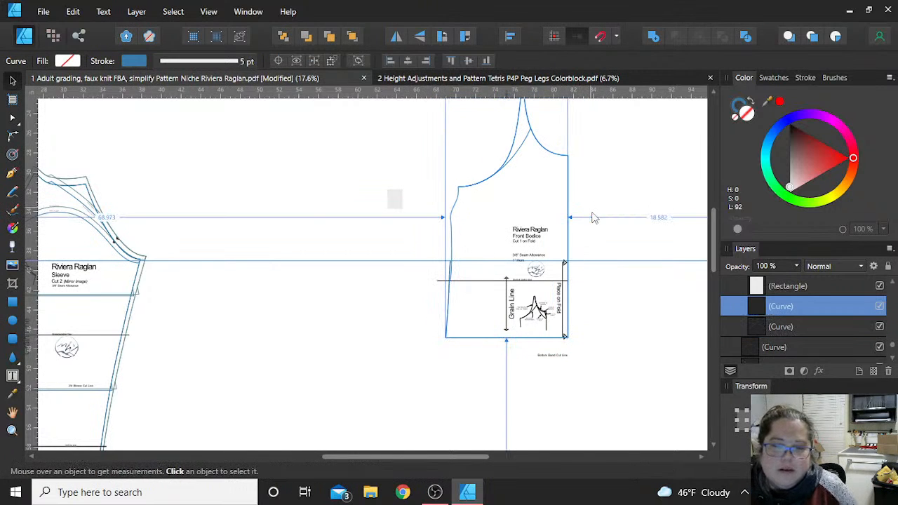
{"action": "key", "text": "ctrl+z"}
{"action": "key", "text": "ctrl+z"}
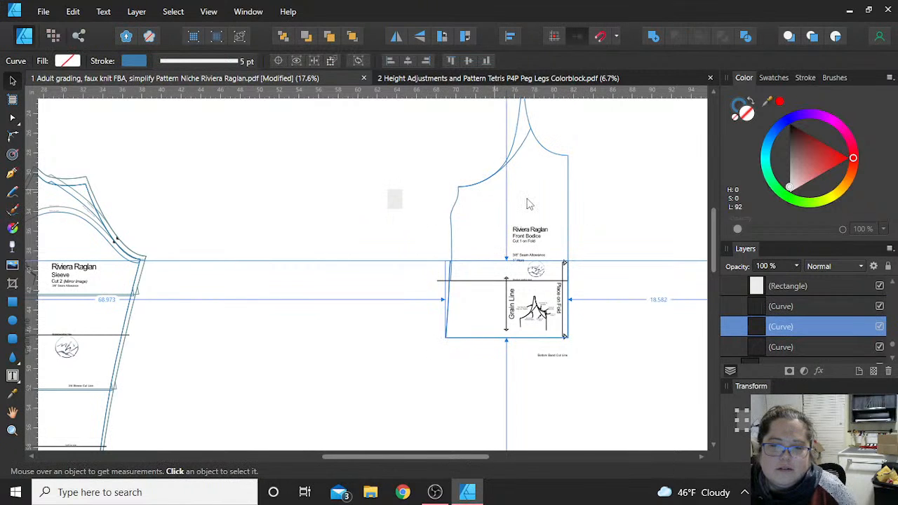
{"action": "key", "text": "ctrl+z"}
{"action": "key", "text": "ctrl+z"}
{"action": "key", "text": "ctrl+z"}
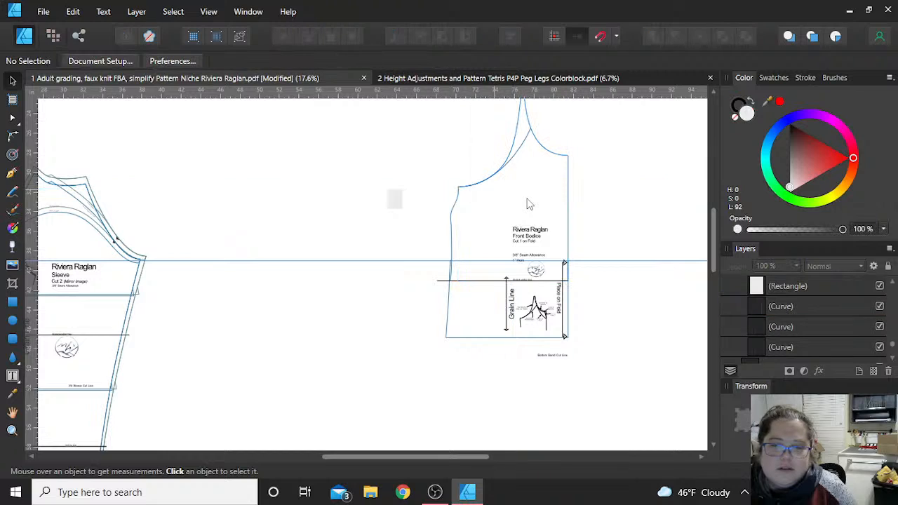
{"action": "key", "text": "ctrl+z"}
{"action": "key", "text": "ctrl+z"}
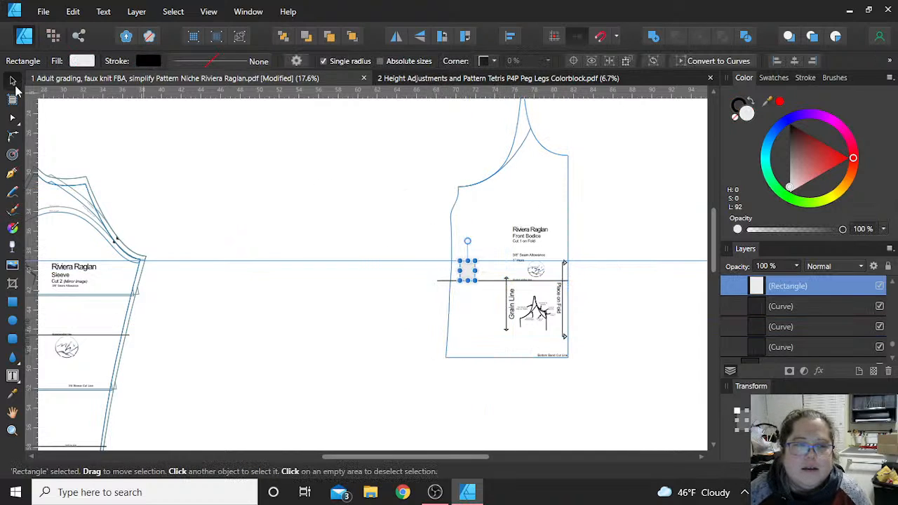
- Use the grey rectangle as a spacer to place the horizontal guide 2 in below the Shorten/Lengthen line, and delete the rectangle
{"action": "scroll", "coordinate": [477, 319], "scroll_direction": "up", "scroll_amount": 4}
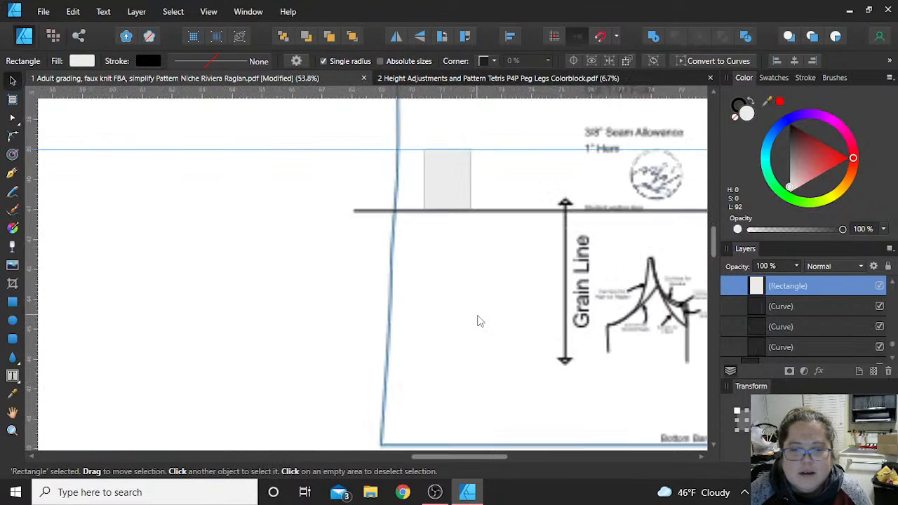
{"action": "left_click_drag", "start_coordinate": [441, 168], "coordinate": [442, 235]}
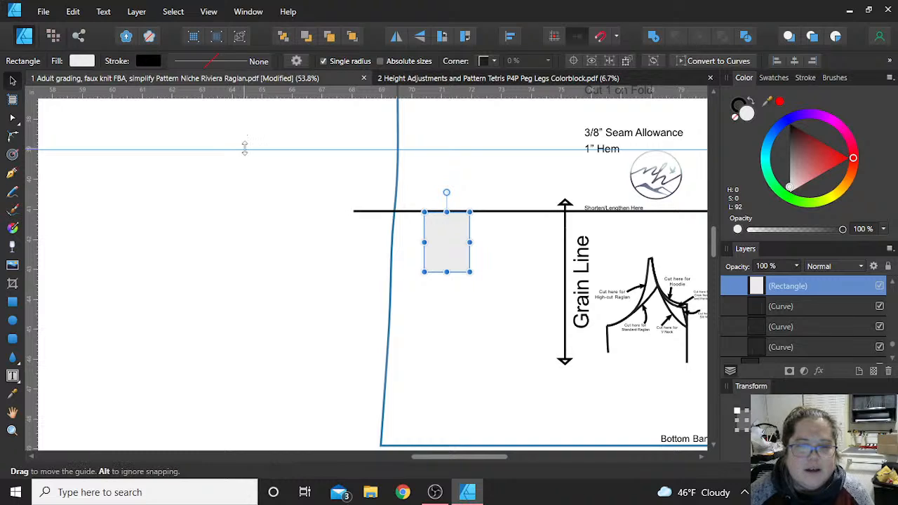
{"action": "left_click_drag", "start_coordinate": [246, 182], "coordinate": [240, 270]}
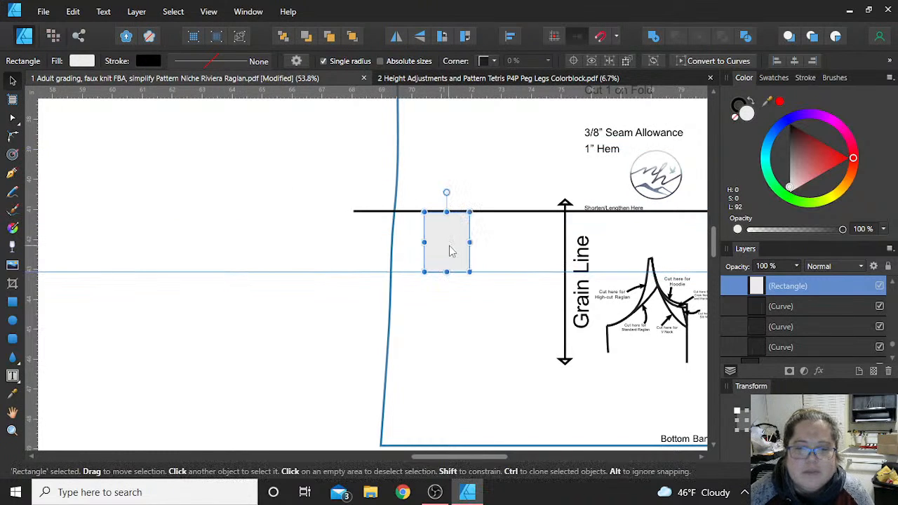
{"action": "left_click_drag", "start_coordinate": [453, 250], "coordinate": [311, 184]}
{"action": "key", "text": "Delete"}
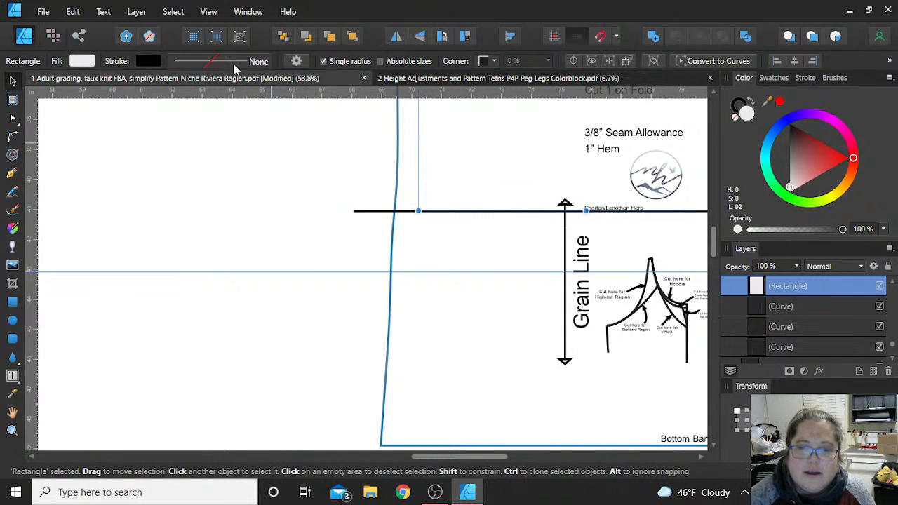
- Move the lower bodice section straight down until its top edge meets the horizontal guide
{"action": "left_click", "coordinate": [393, 232]}
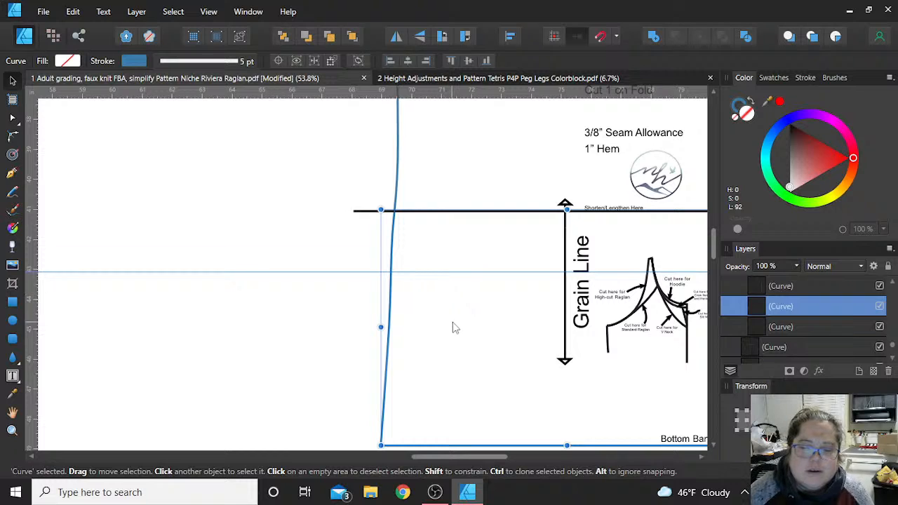
{"action": "scroll", "coordinate": [453, 327], "scroll_direction": "down", "scroll_amount": 1}
{"action": "scroll", "coordinate": [512, 312], "scroll_direction": "down", "scroll_amount": 1}
{"action": "scroll", "coordinate": [511, 312], "scroll_direction": "down", "scroll_amount": 2}
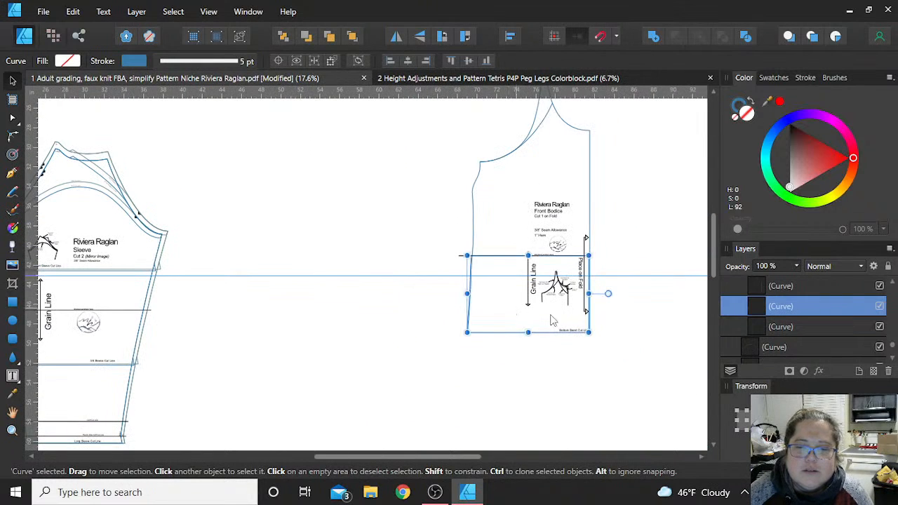
{"action": "scroll", "coordinate": [632, 315], "scroll_direction": "up", "scroll_amount": 1}
{"action": "scroll", "coordinate": [635, 318], "scroll_direction": "down", "scroll_amount": 1}
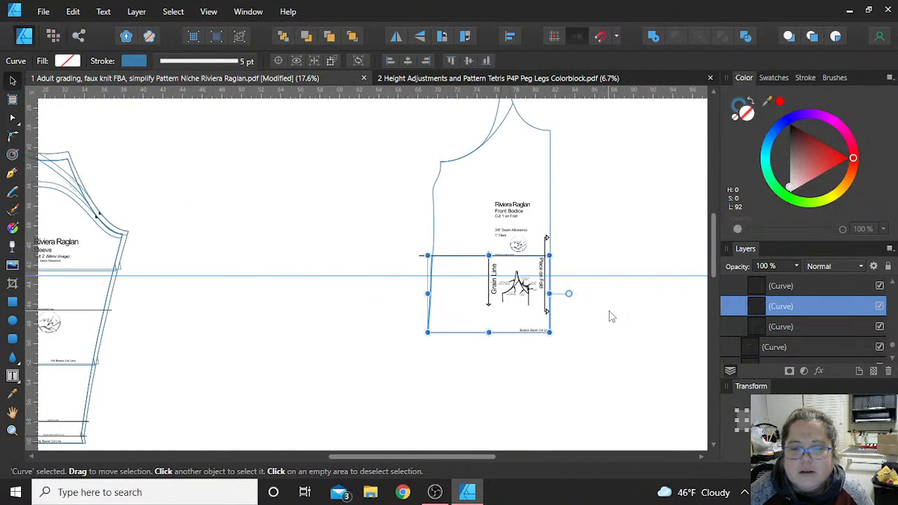
{"action": "scroll", "coordinate": [618, 315], "scroll_direction": "up", "scroll_amount": 3}
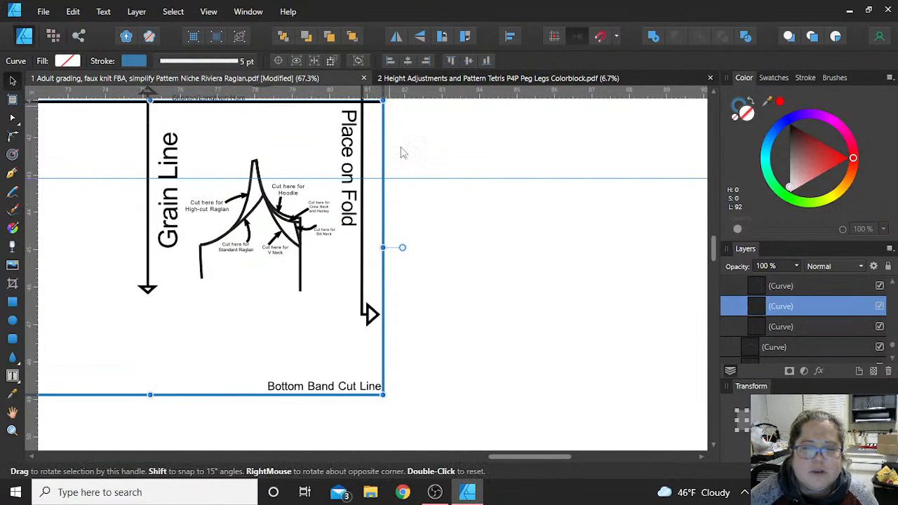
{"action": "scroll", "coordinate": [387, 157], "scroll_direction": "up", "scroll_amount": 1}
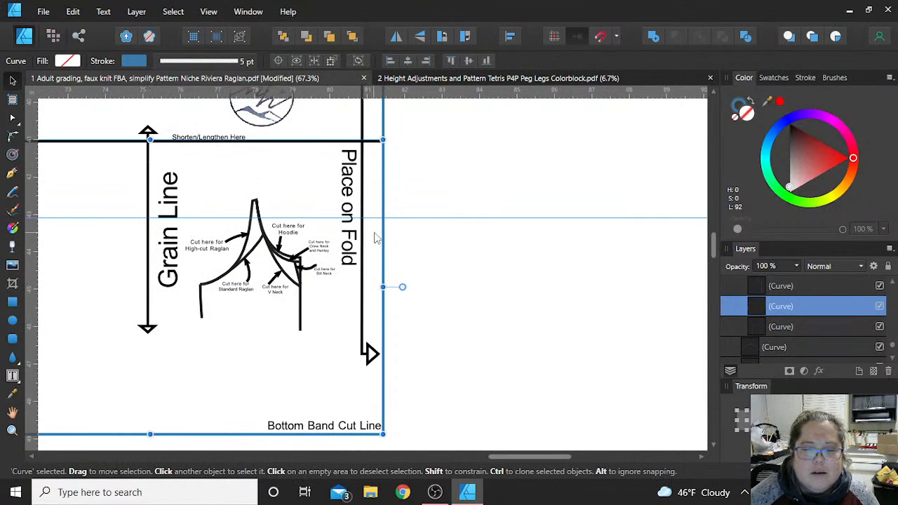
{"action": "left_click_drag", "start_coordinate": [376, 238], "coordinate": [362, 317]}
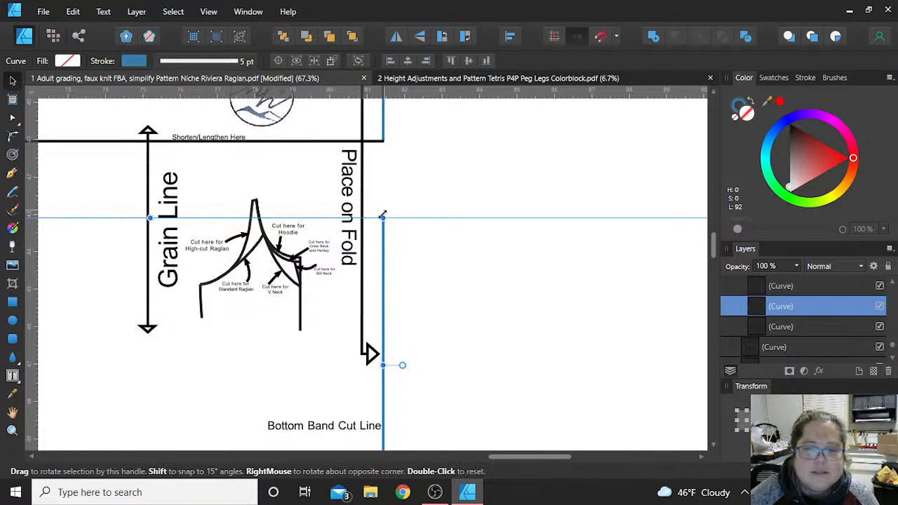
{"action": "left_click", "coordinate": [401, 245]}
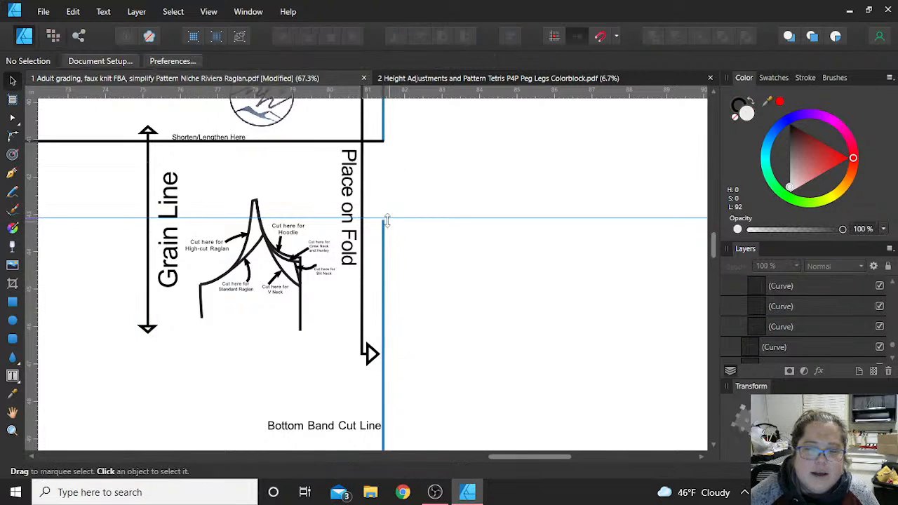
- Move the lower section's top fold-edge node up to the upper section's end at the Shorten/Lengthen line and join both curves
{"action": "left_click", "coordinate": [384, 282]}
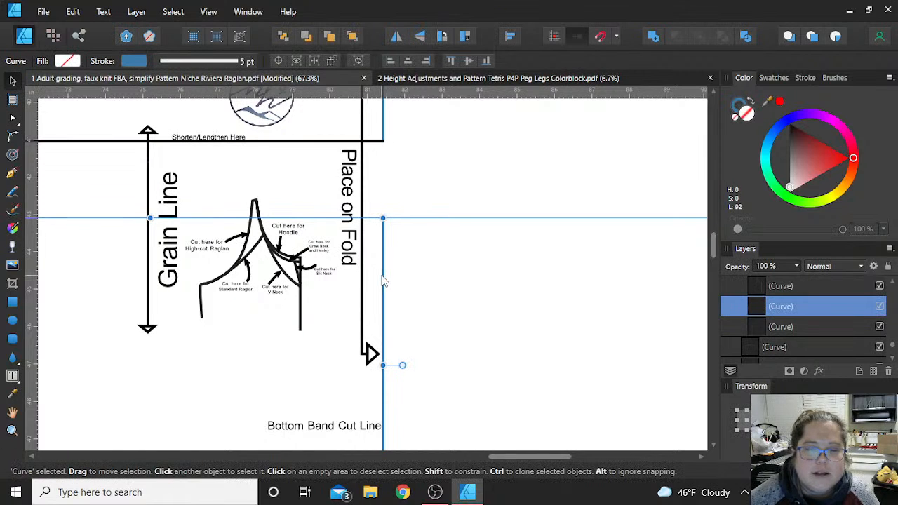
{"action": "left_click", "coordinate": [13, 119]}
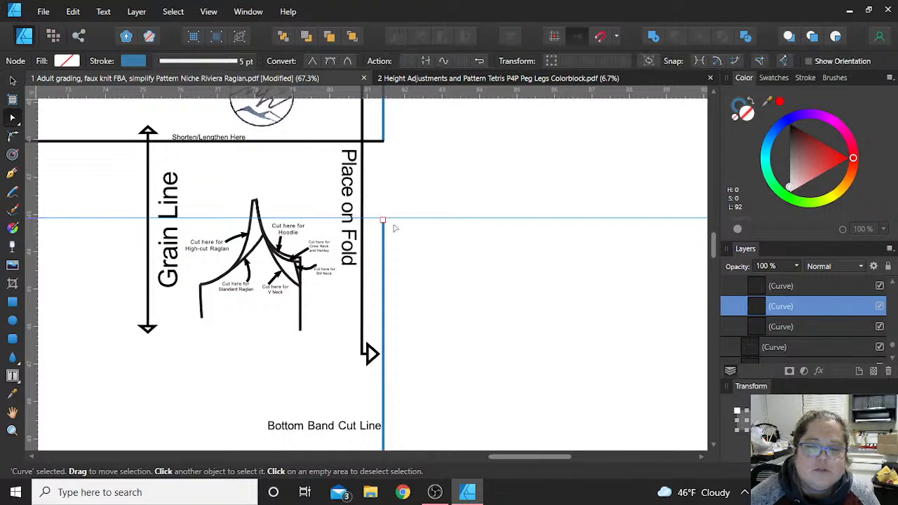
{"action": "left_click_drag", "start_coordinate": [383, 221], "coordinate": [385, 142]}
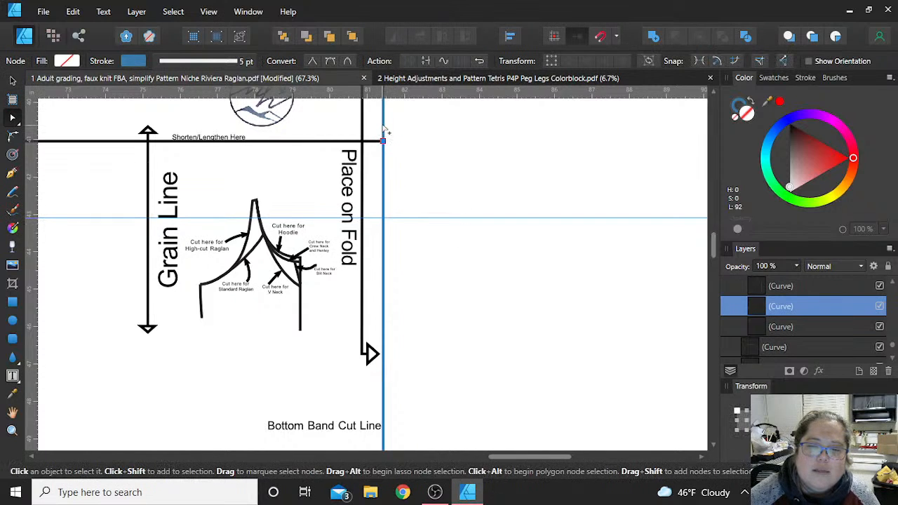
{"action": "left_click", "coordinate": [384, 136], "text": "shift"}
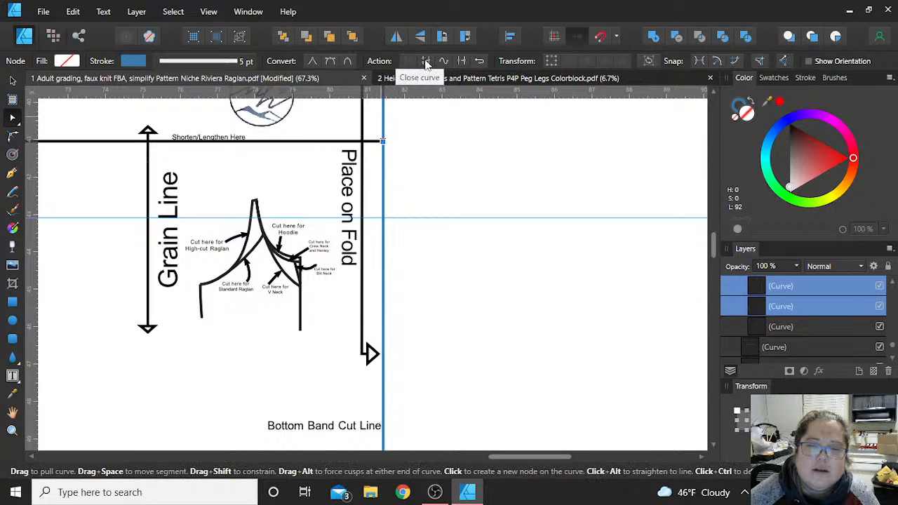
{"action": "left_click", "coordinate": [461, 62]}
- Delete the horizontal Shorten/Lengthen line that crosses the front bodice
{"action": "scroll", "coordinate": [266, 137], "scroll_direction": "left", "scroll_amount": 3}
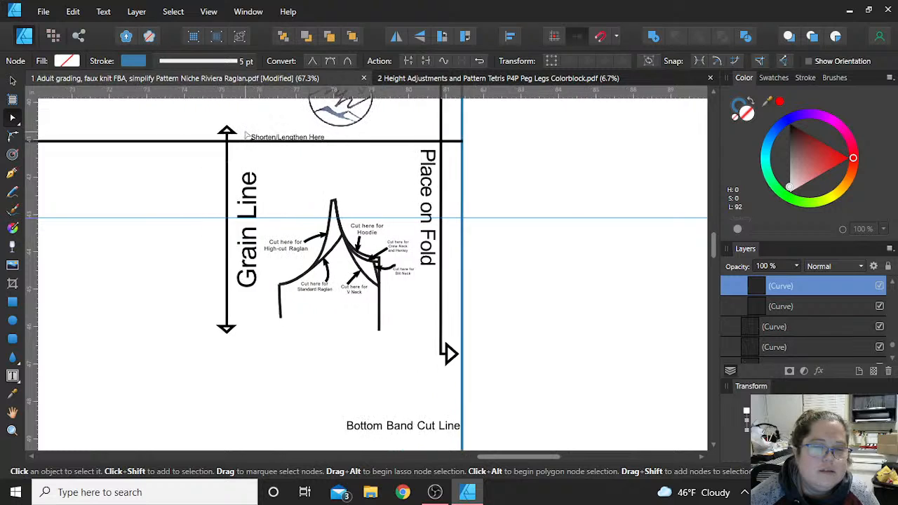
{"action": "scroll", "coordinate": [261, 140], "scroll_direction": "left", "scroll_amount": 2}
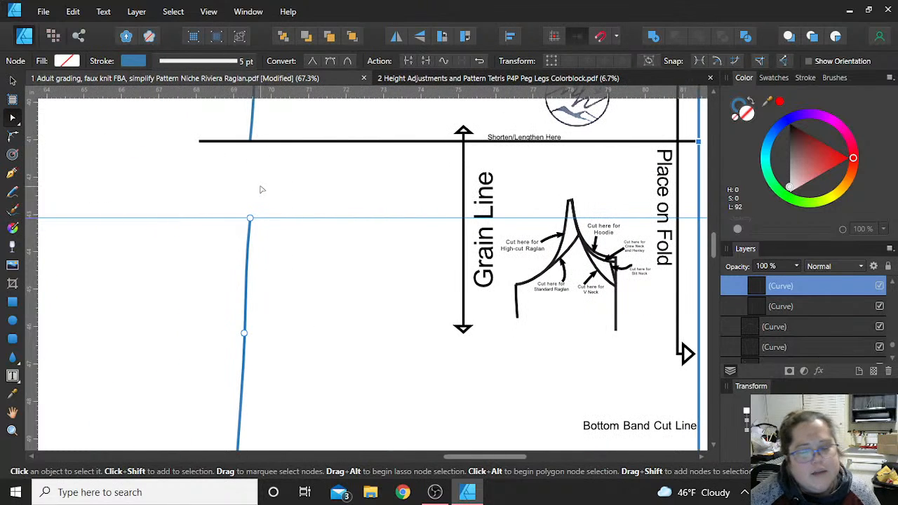
{"action": "scroll", "coordinate": [261, 190], "scroll_direction": "down", "scroll_amount": 4}
{"action": "scroll", "coordinate": [265, 202], "scroll_direction": "up", "scroll_amount": 2}
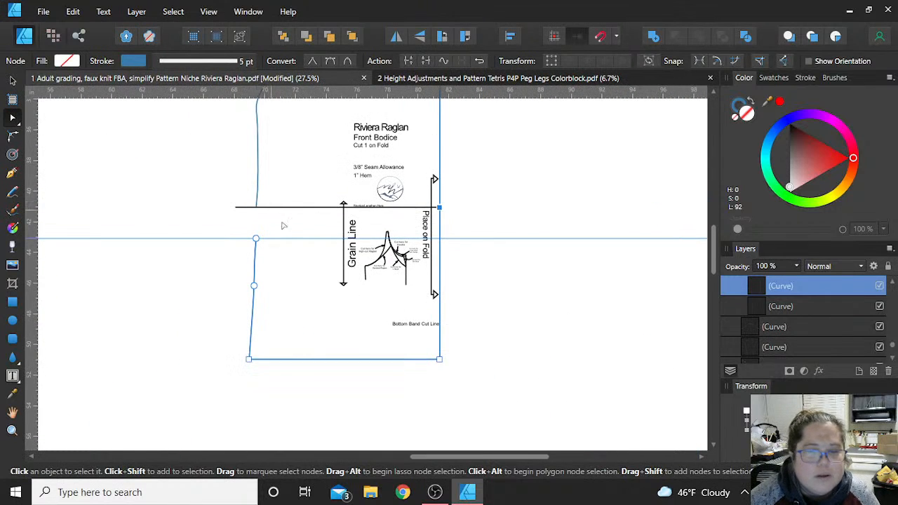
{"action": "left_click", "coordinate": [12, 82]}
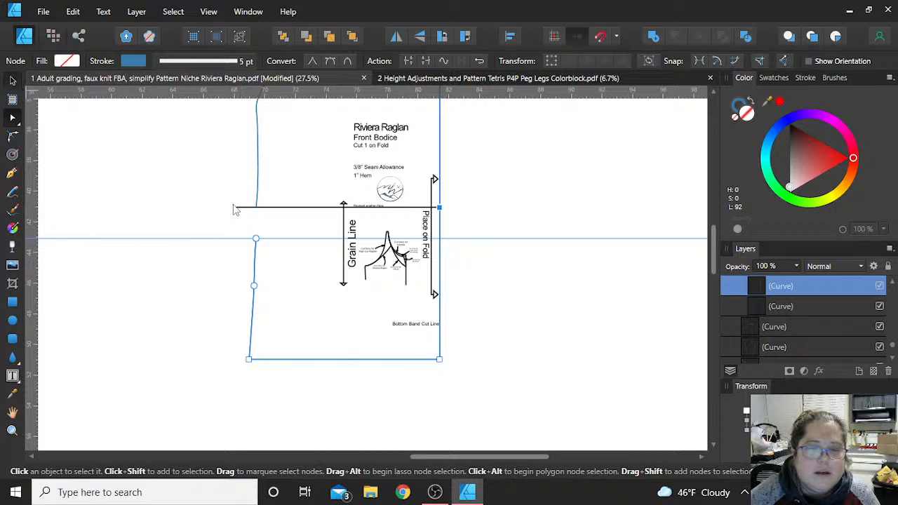
{"action": "left_click", "coordinate": [271, 208]}
{"action": "key", "text": "Delete"}
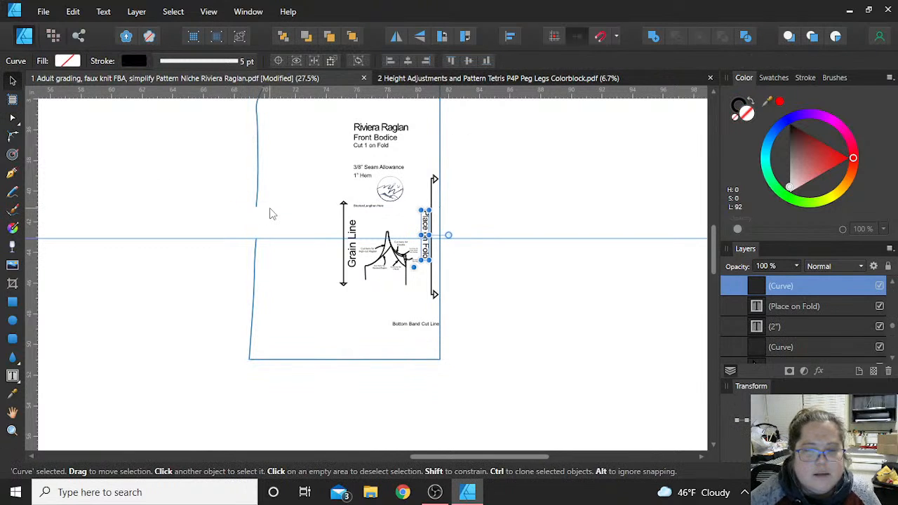
- Move the upper bodice section's side-seam end node down to the lower section's node at the guide and join both curves
{"action": "scroll", "coordinate": [273, 212], "scroll_direction": "up", "scroll_amount": 2, "text": "ctrl"}
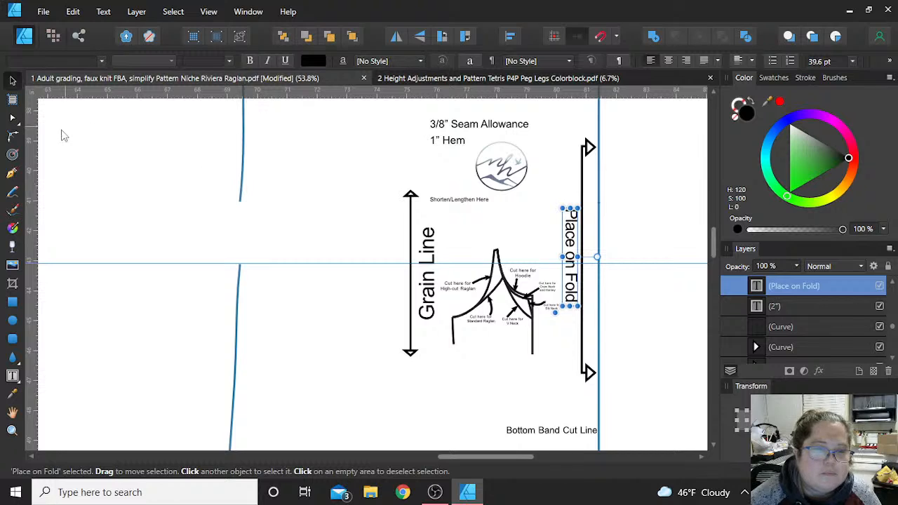
{"action": "key", "text": "a"}
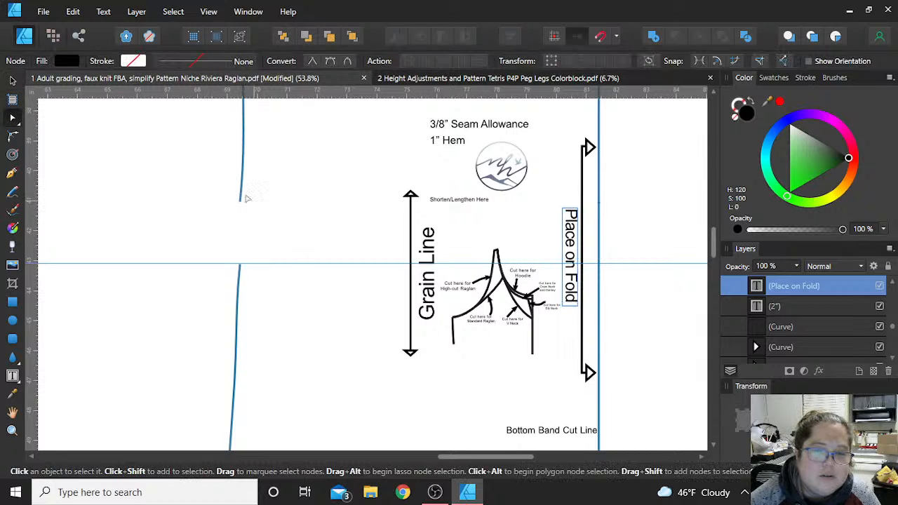
{"action": "left_click", "coordinate": [241, 199]}
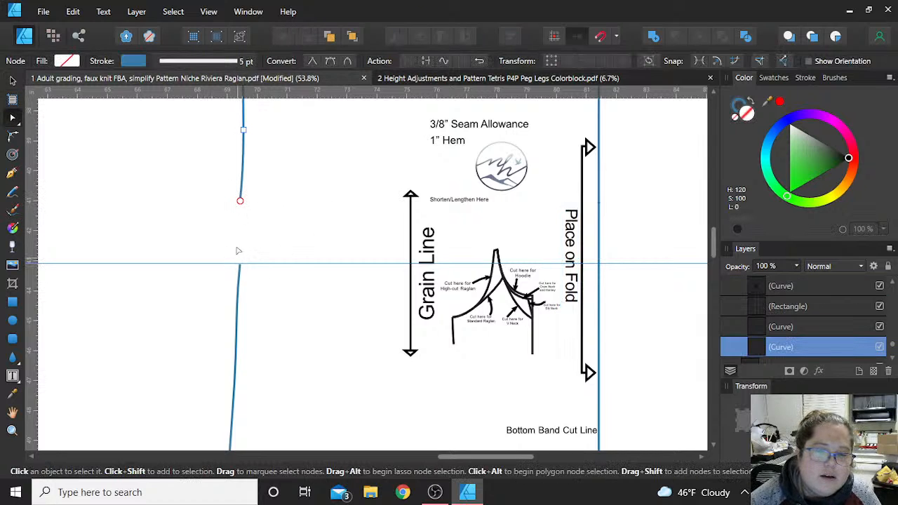
{"action": "left_click_drag", "start_coordinate": [241, 202], "coordinate": [252, 290]}
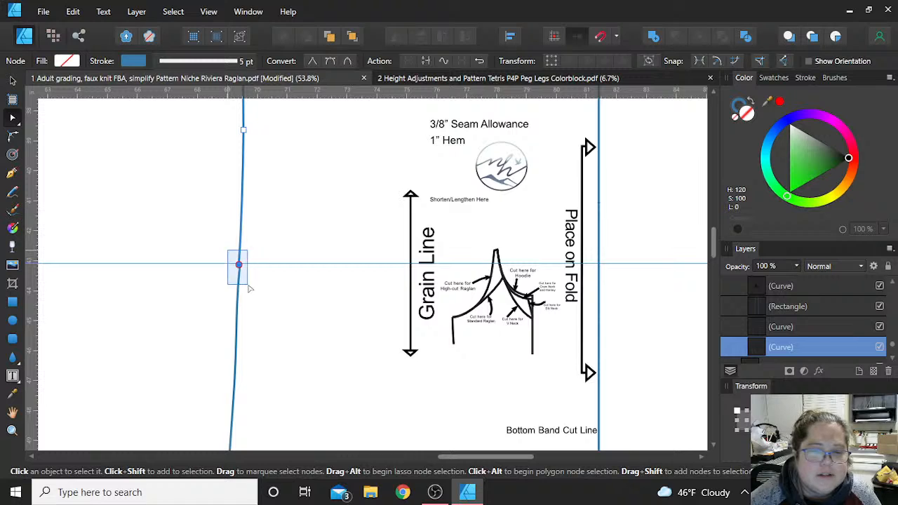
{"action": "left_click", "coordinate": [240, 281], "text": "shift"}
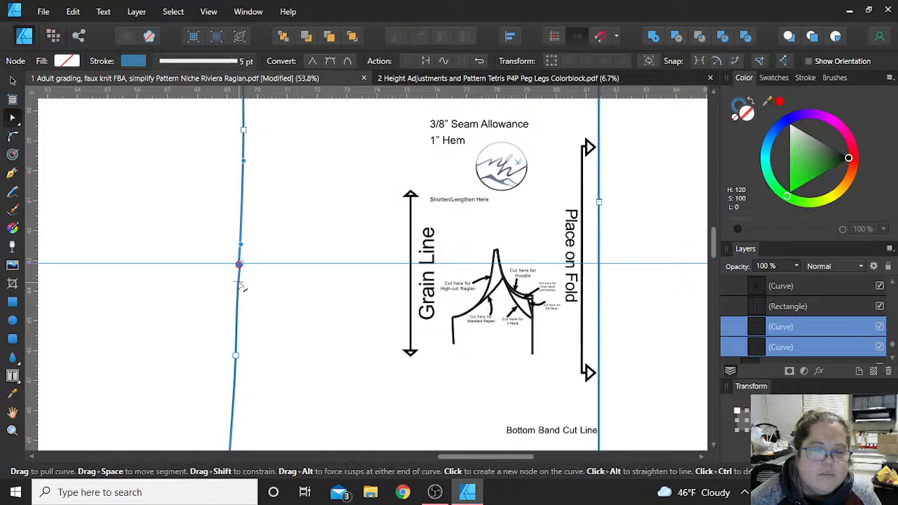
{"action": "left_click_drag", "start_coordinate": [226, 249], "coordinate": [251, 278]}
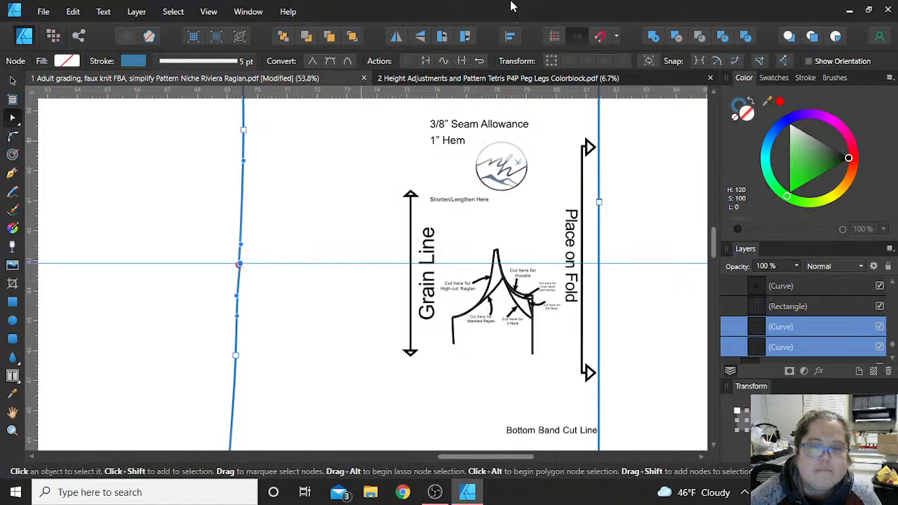
{"action": "left_click", "coordinate": [463, 61]}
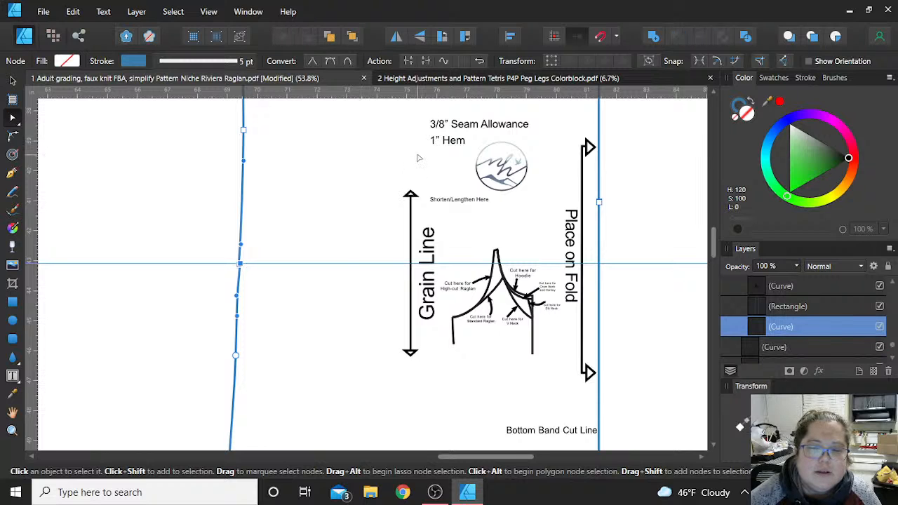
{"action": "scroll", "coordinate": [372, 267], "scroll_direction": "up", "scroll_amount": 3}
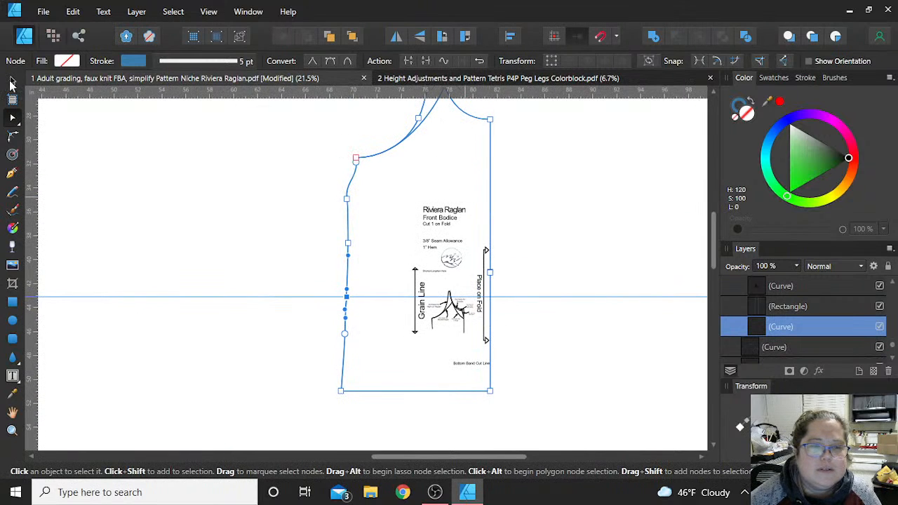
{"action": "left_click", "coordinate": [11, 83]}
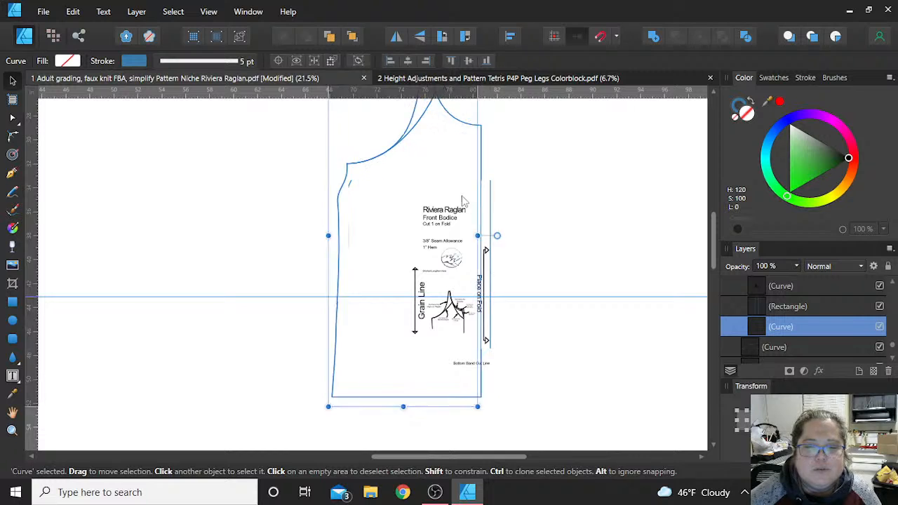
- Remove the horizontal guide that crosses the Riviera Raglan sleeve
{"action": "scroll", "coordinate": [462, 197], "scroll_direction": "down", "scroll_amount": 1}
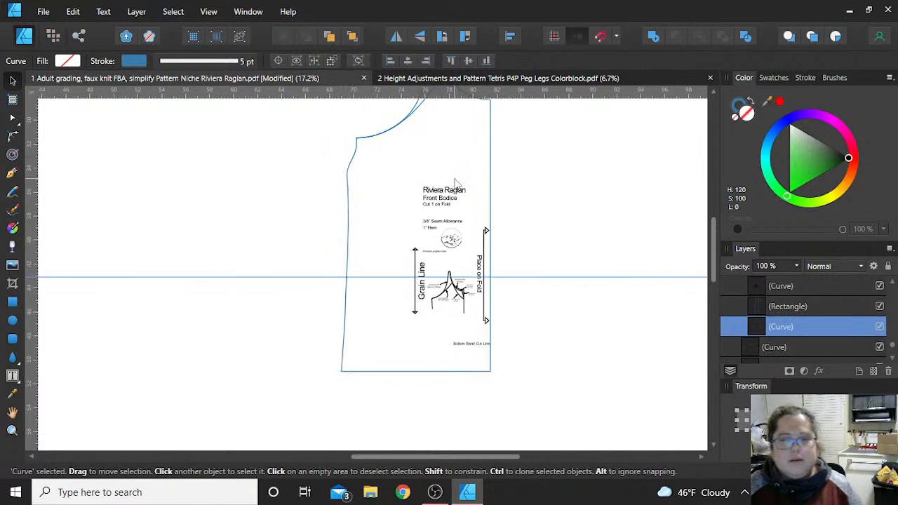
{"action": "scroll", "coordinate": [455, 184], "scroll_direction": "down", "scroll_amount": 1}
{"action": "scroll", "coordinate": [455, 184], "scroll_direction": "up", "scroll_amount": 3}
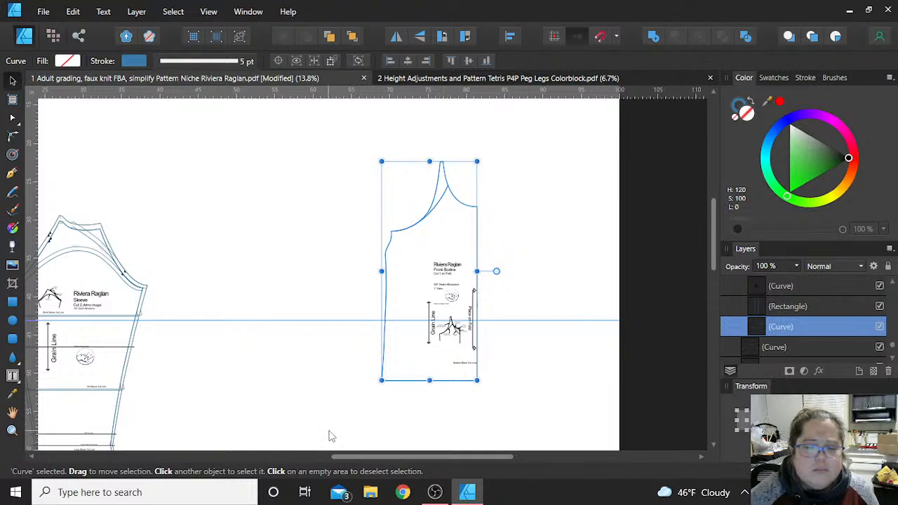
{"action": "left_click_drag", "start_coordinate": [351, 457], "coordinate": [240, 423]}
{"action": "scroll", "coordinate": [255, 367], "scroll_direction": "left", "scroll_amount": 3}
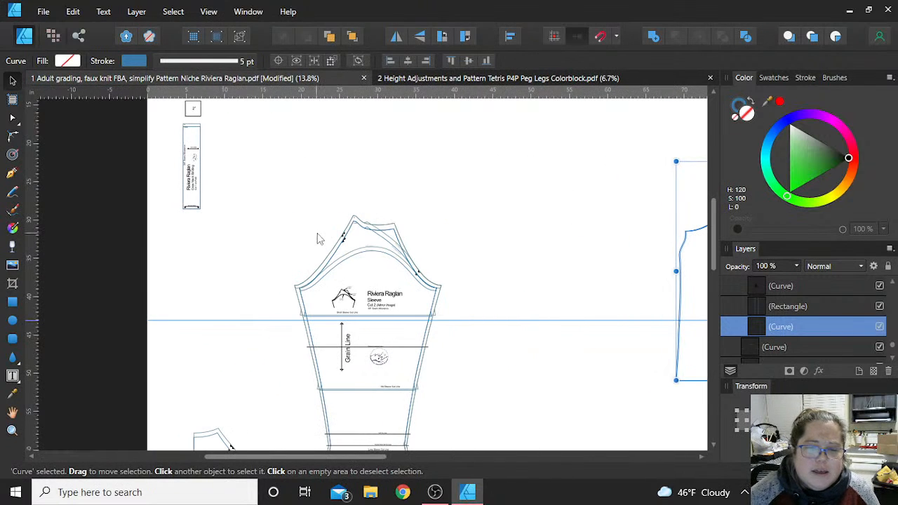
{"action": "scroll", "coordinate": [323, 242], "scroll_direction": "down", "scroll_amount": 3}
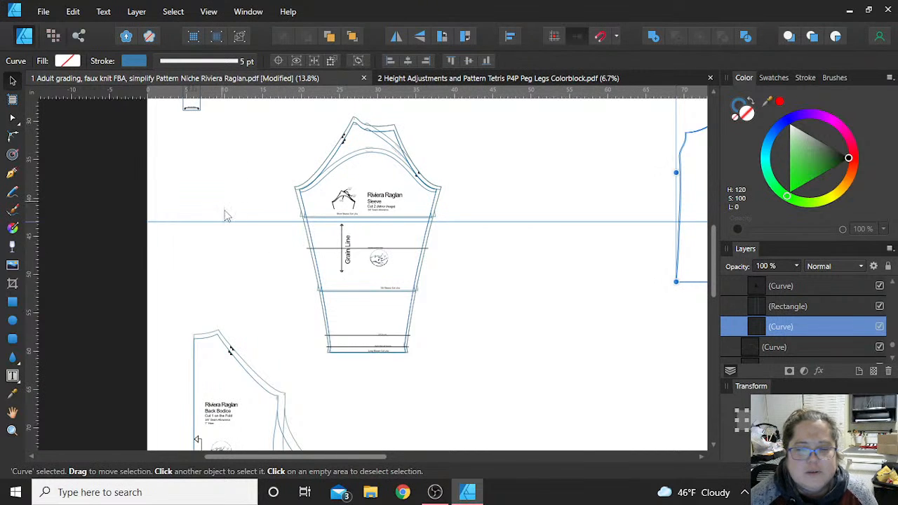
{"action": "left_click_drag", "start_coordinate": [226, 222], "coordinate": [224, 90]}
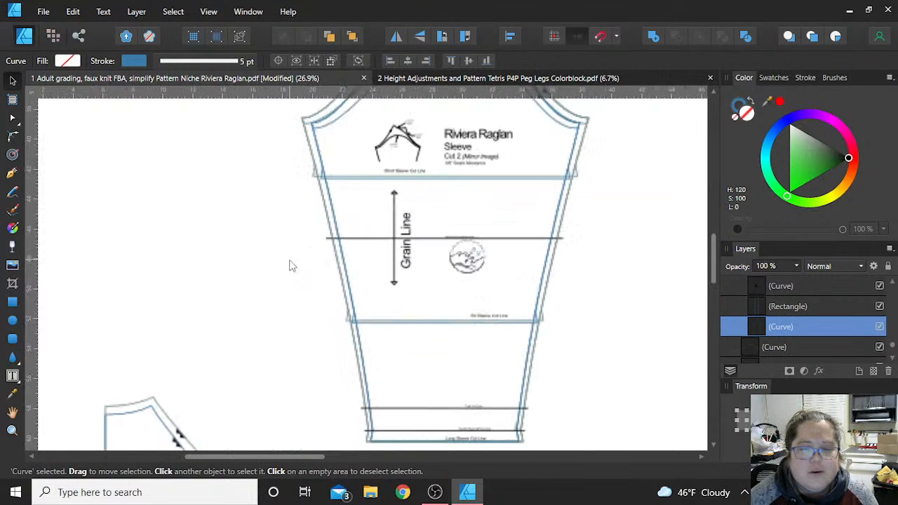
- Add a node on the sleeve's left seam just below the underarm, pull it slightly outward and bend the adjoining curve with its handle
{"action": "scroll", "coordinate": [288, 260], "scroll_direction": "up", "scroll_amount": 3}
{"action": "scroll", "coordinate": [292, 265], "scroll_direction": "up", "scroll_amount": 3}
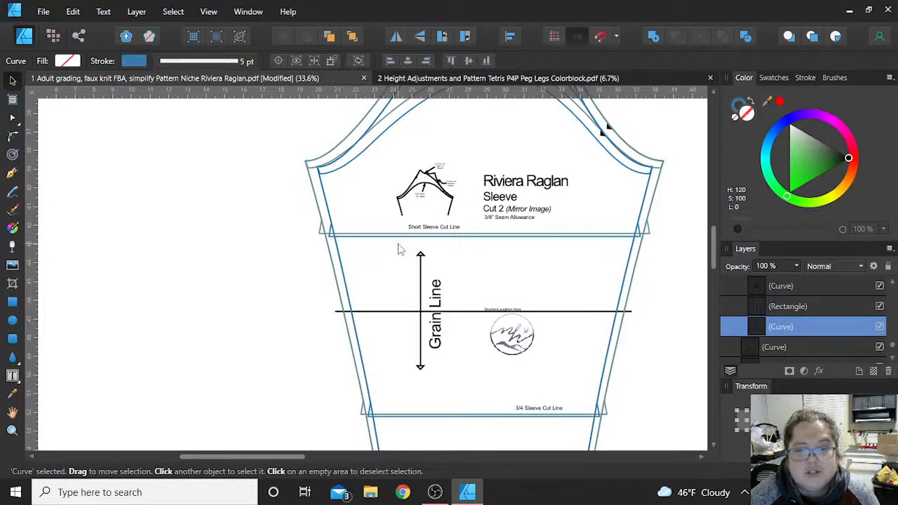
{"action": "left_click", "coordinate": [327, 213]}
{"action": "key", "text": "a"}
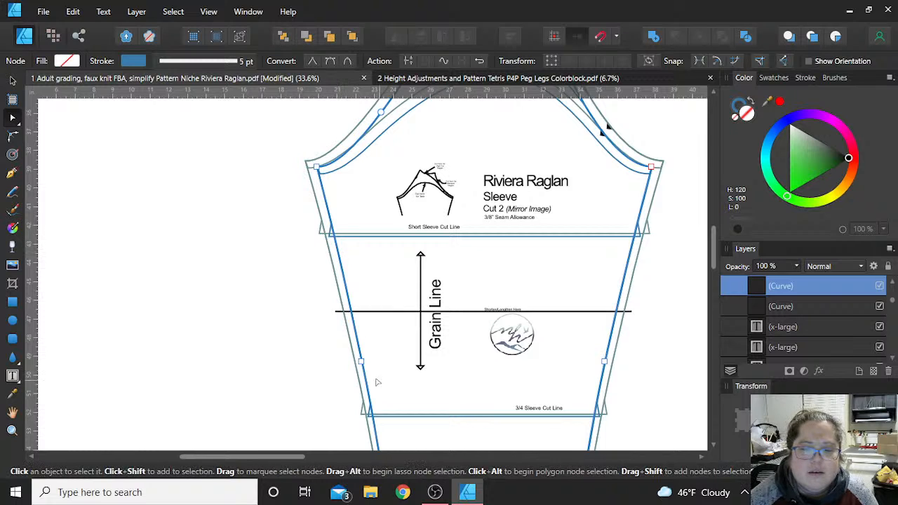
{"action": "left_click_drag", "start_coordinate": [361, 363], "coordinate": [340, 255]}
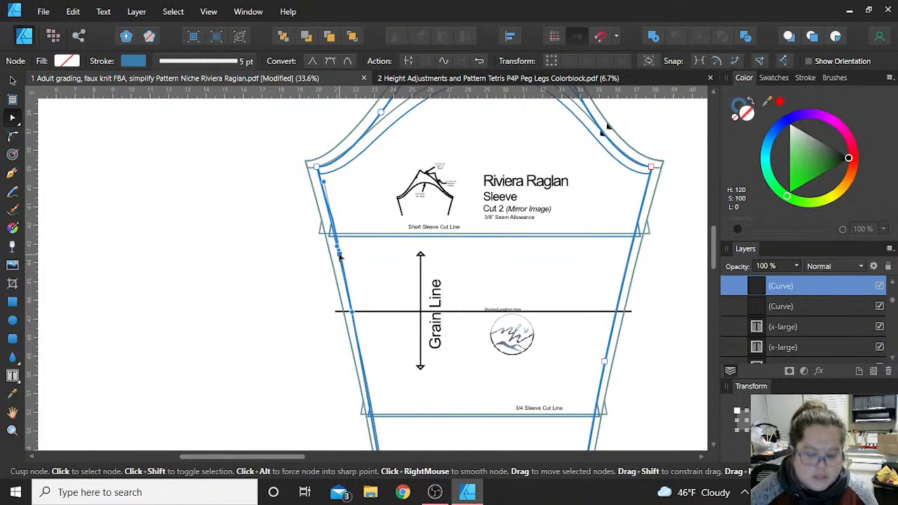
{"action": "key", "text": "ctrl+z"}
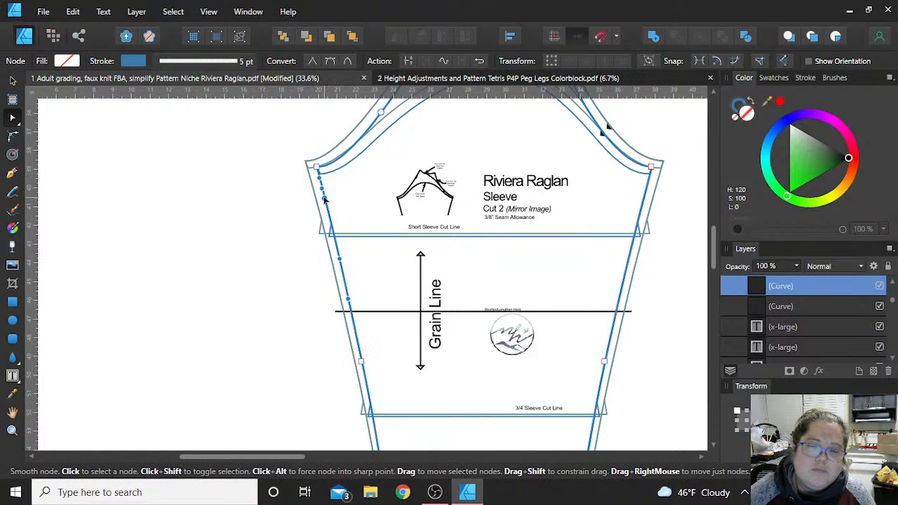
{"action": "left_click", "coordinate": [318, 199]}
{"action": "left_click_drag", "start_coordinate": [319, 197], "coordinate": [316, 199]}
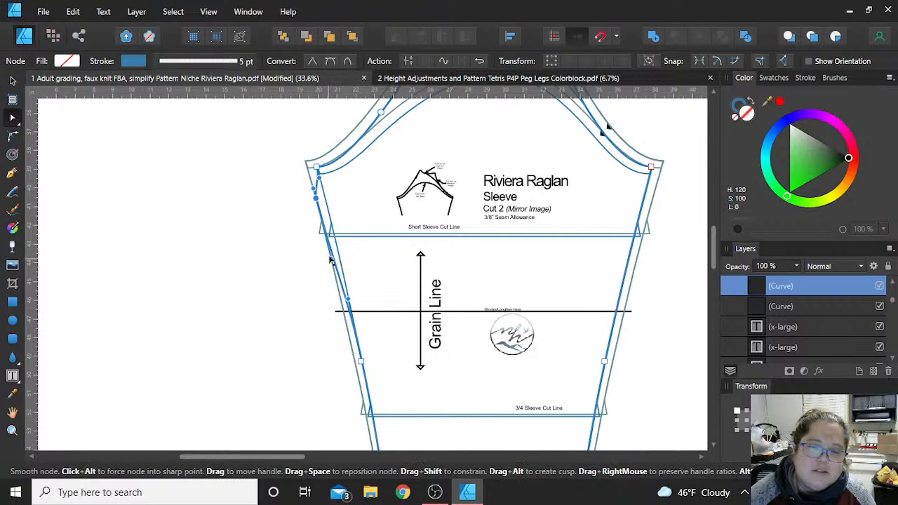
{"action": "left_click_drag", "start_coordinate": [332, 261], "coordinate": [339, 234]}
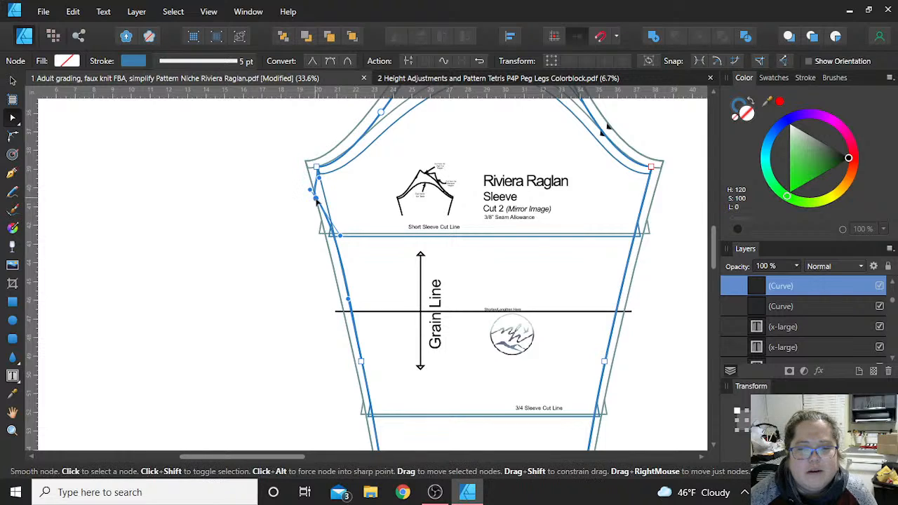
{"action": "left_click_drag", "start_coordinate": [317, 203], "coordinate": [318, 203]}
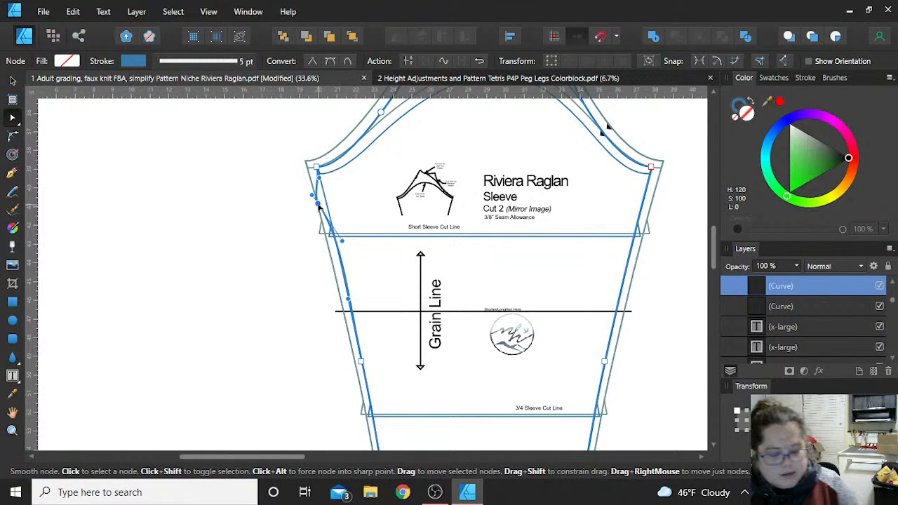
{"action": "key", "text": "alt+Tab"}
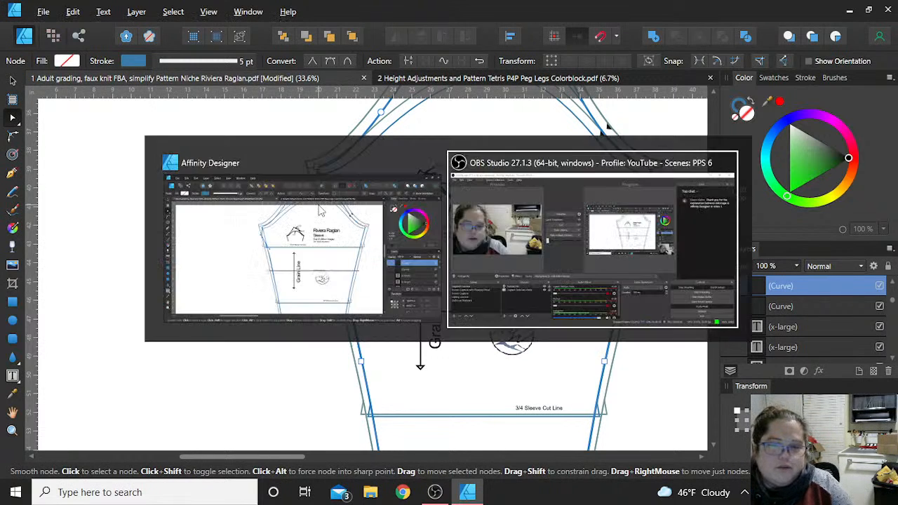
{"action": "left_click", "coordinate": [366, 131]}
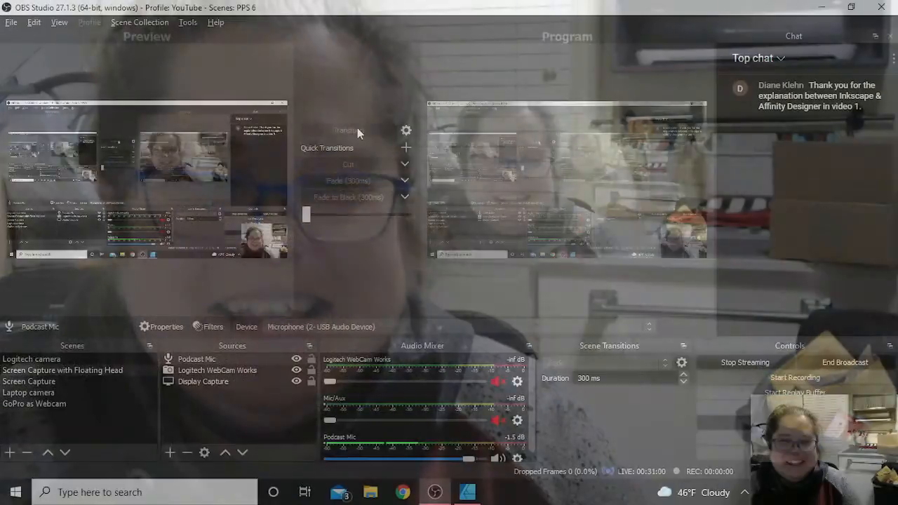
{"action": "key", "text": "alt+Tab"}
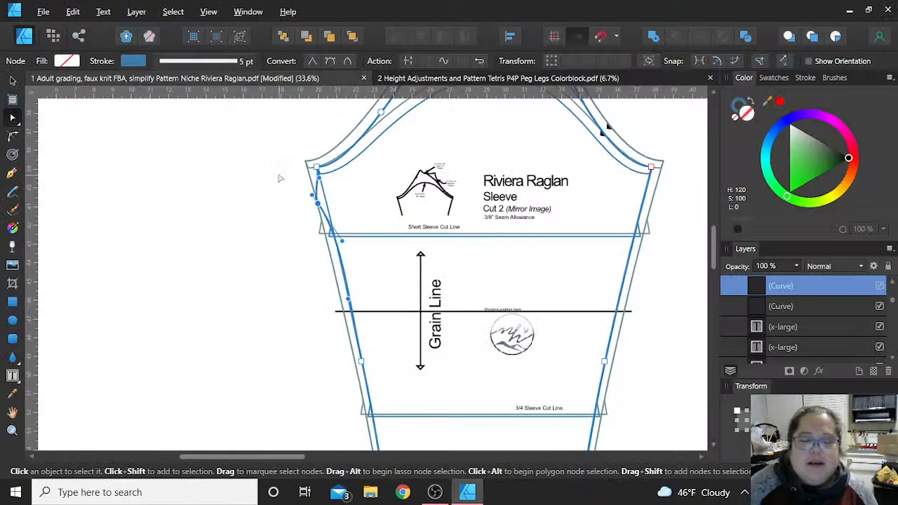
- In the P4P Peg Legs Colorblock document, set the document units to inches and the page width to 60 in
{"action": "left_click", "coordinate": [439, 77]}
{"action": "scroll", "coordinate": [257, 212], "scroll_direction": "up", "scroll_amount": 1}
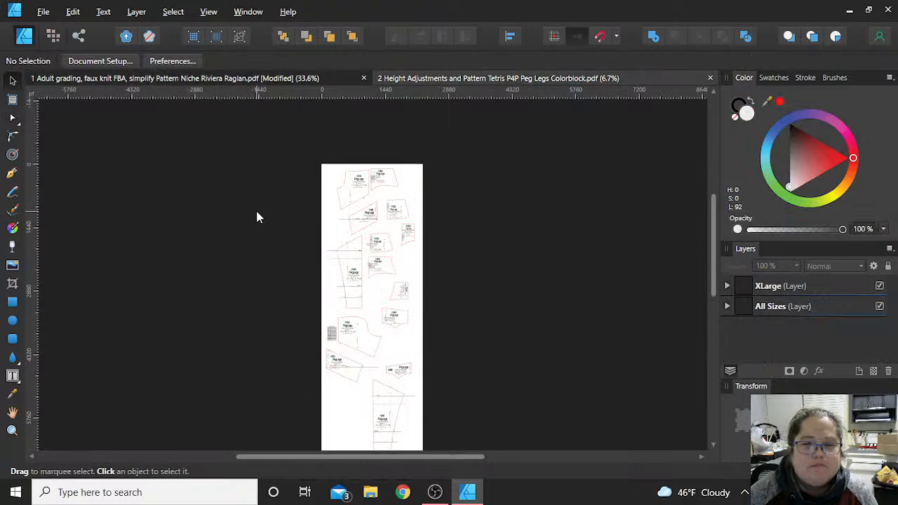
{"action": "left_click", "coordinate": [99, 61]}
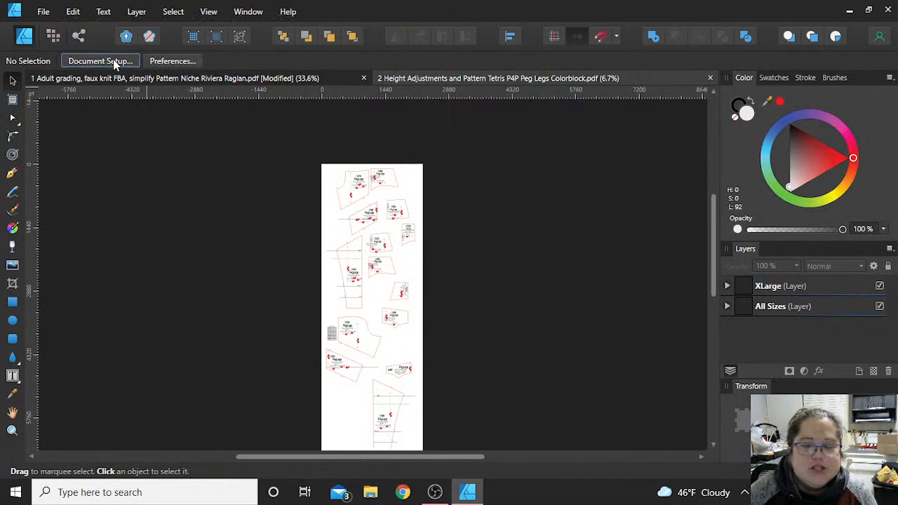
{"action": "left_click", "coordinate": [459, 146]}
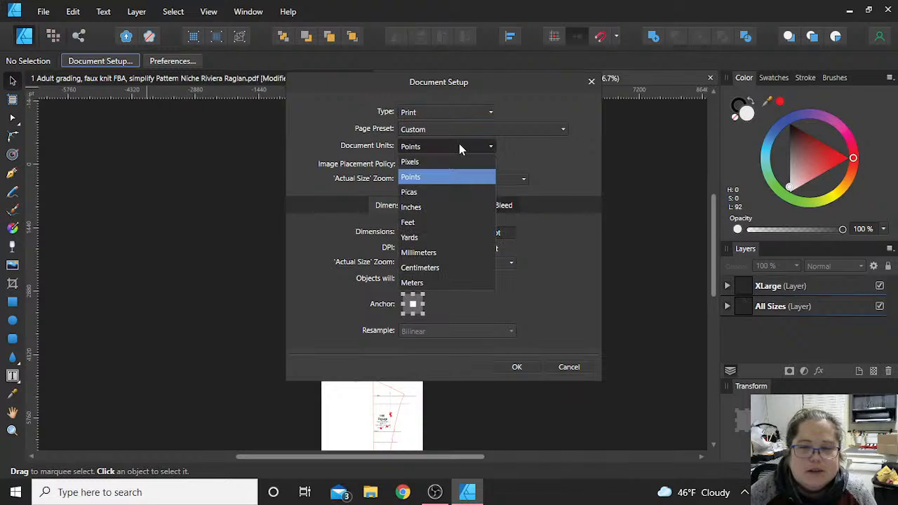
{"action": "left_click", "coordinate": [449, 206]}
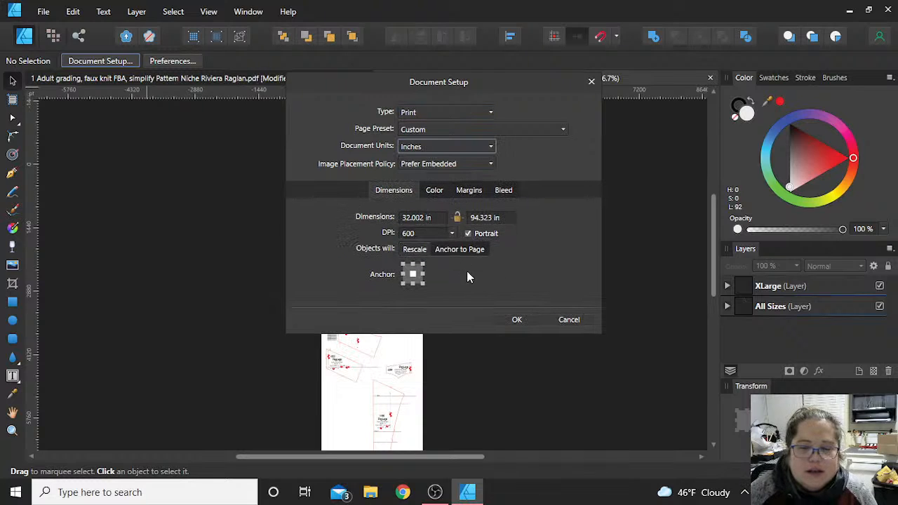
{"action": "left_click", "coordinate": [428, 216]}
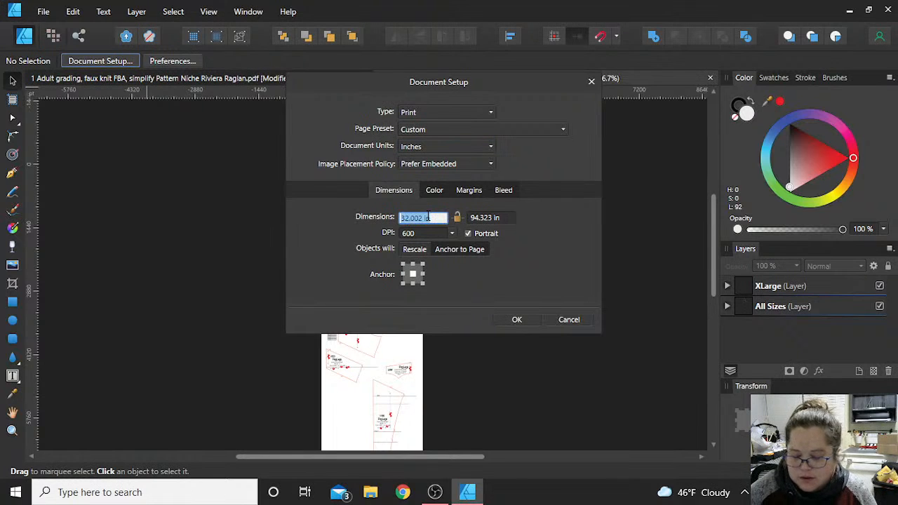
{"action": "type", "text": "60"}
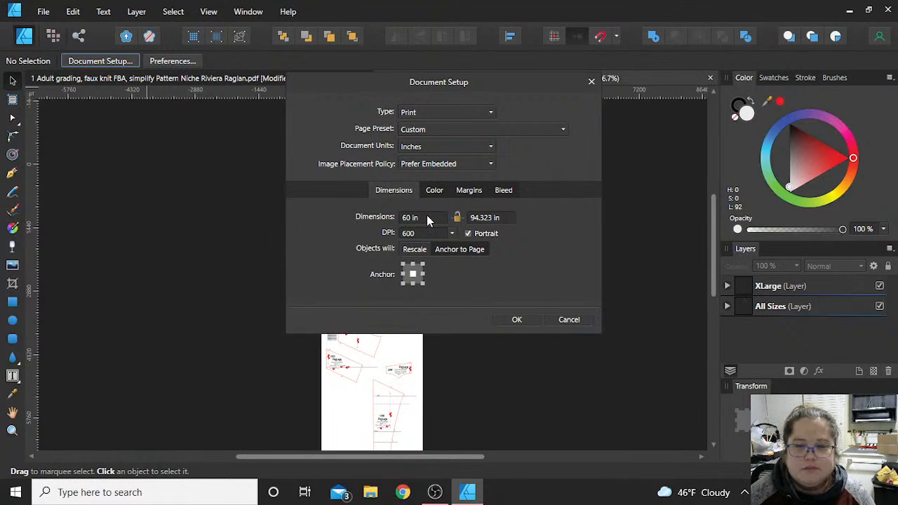
{"action": "left_click", "coordinate": [517, 320]}
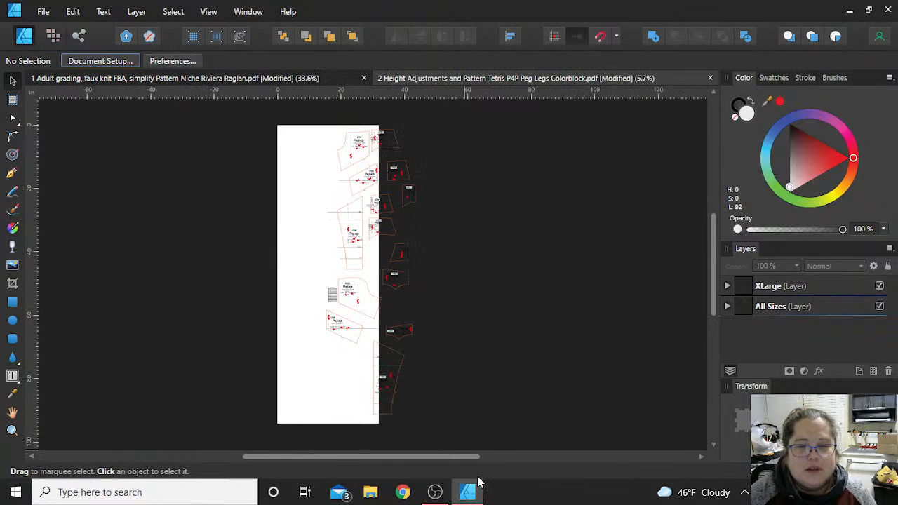
- Select all the Peg Legs pattern pieces and move them together onto the left side of the page
{"action": "left_click_drag", "start_coordinate": [510, 428], "coordinate": [305, 125]}
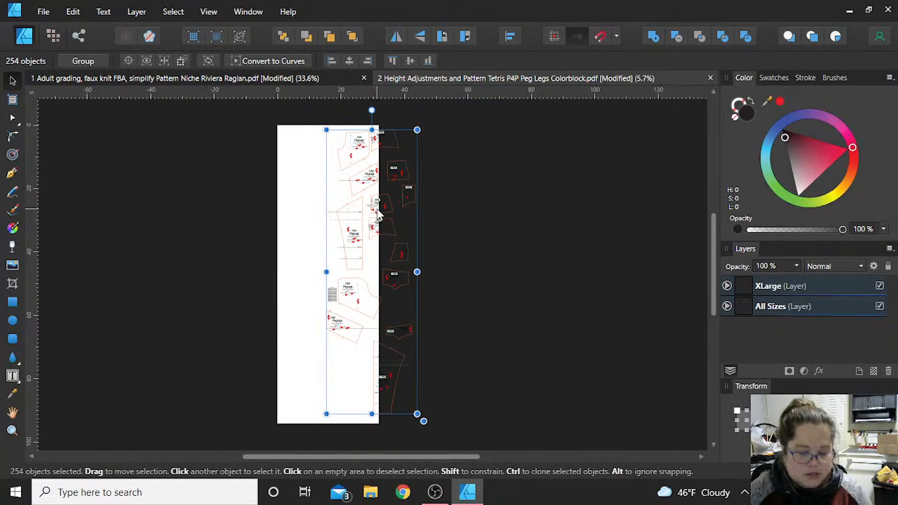
{"action": "left_click_drag", "start_coordinate": [351, 238], "coordinate": [311, 240]}
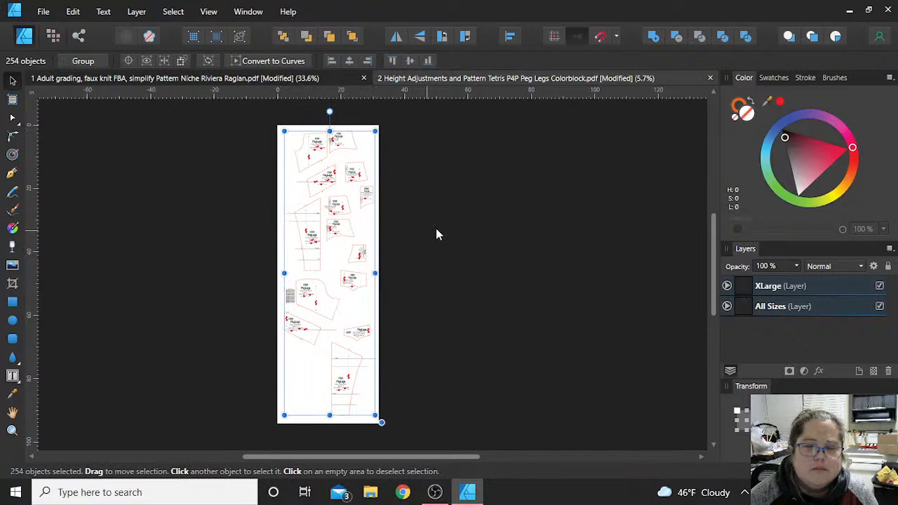
{"action": "left_click", "coordinate": [409, 251]}
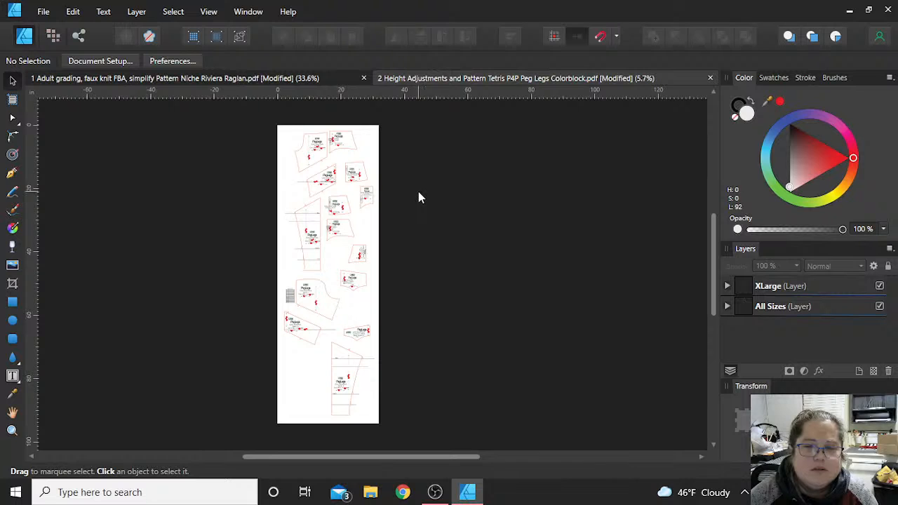
{"action": "scroll", "coordinate": [399, 183], "scroll_direction": "up", "scroll_amount": 5}
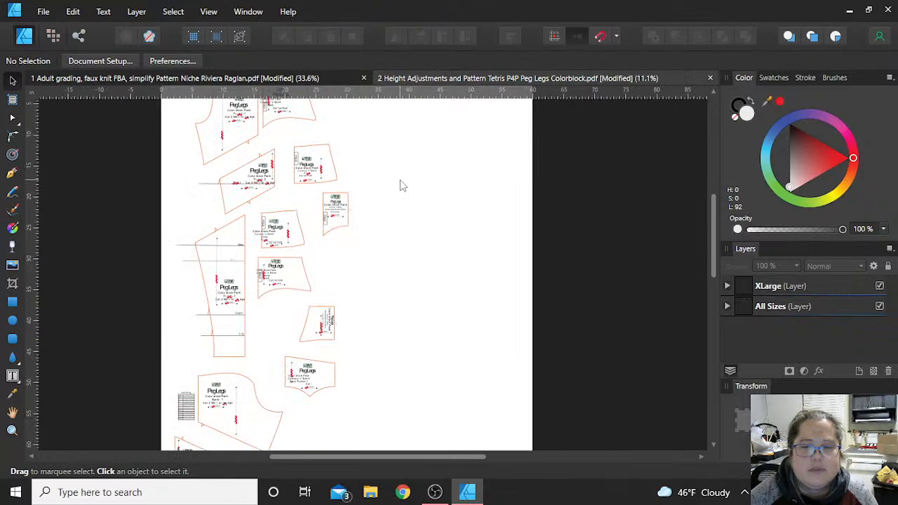
- Look over the Peg Legs front, contour band, pocket and back pieces and their length lines down to the Back-3 piece
{"action": "scroll", "coordinate": [400, 181], "scroll_direction": "down", "scroll_amount": 4}
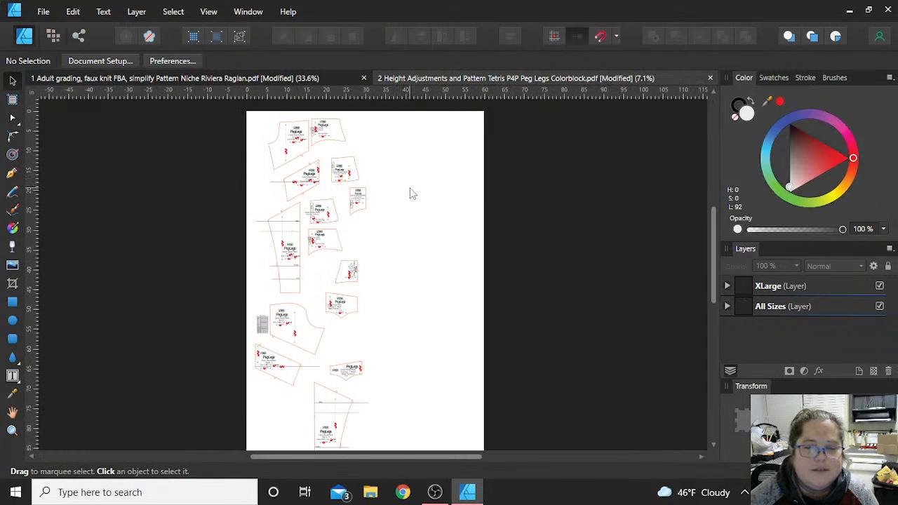
{"action": "scroll", "coordinate": [343, 210], "scroll_direction": "up", "scroll_amount": 6}
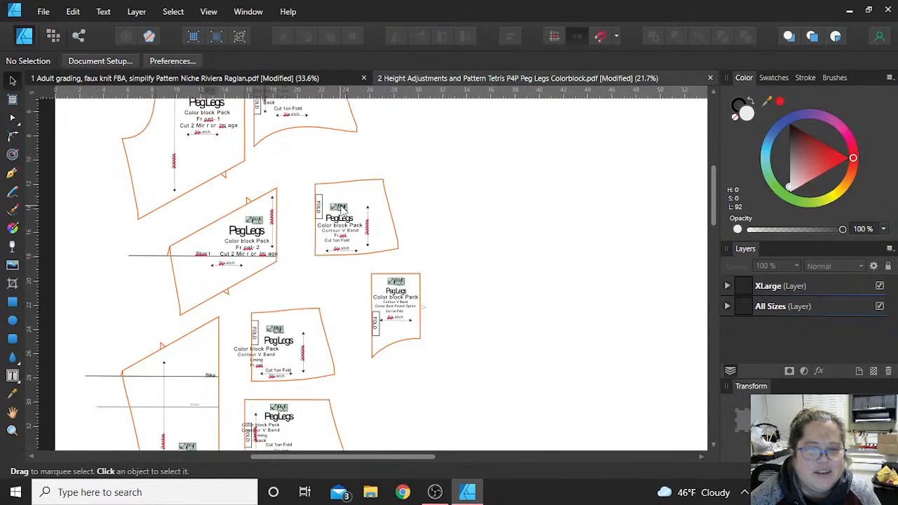
{"action": "scroll", "coordinate": [342, 211], "scroll_direction": "up", "scroll_amount": 3}
{"action": "scroll", "coordinate": [343, 210], "scroll_direction": "left", "scroll_amount": 5}
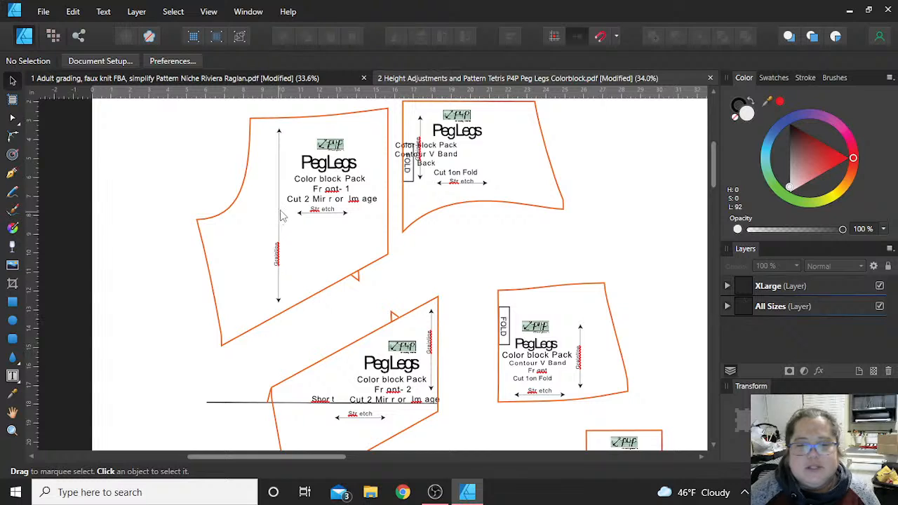
{"action": "scroll", "coordinate": [281, 216], "scroll_direction": "down", "scroll_amount": 1}
{"action": "scroll", "coordinate": [281, 215], "scroll_direction": "up", "scroll_amount": 2}
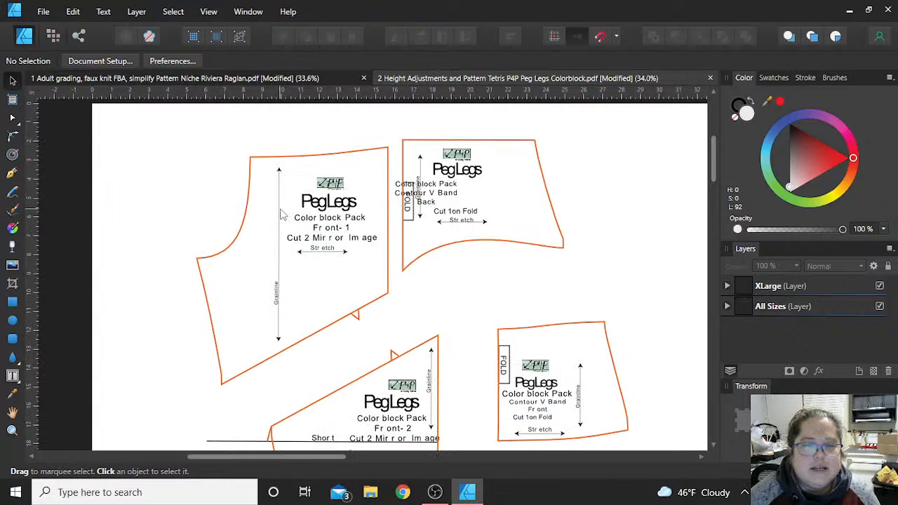
{"action": "scroll", "coordinate": [281, 215], "scroll_direction": "down", "scroll_amount": 2}
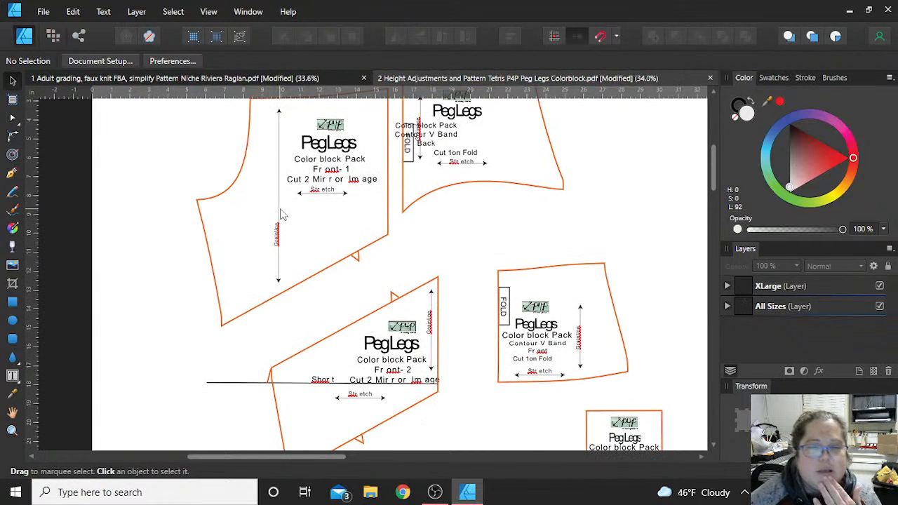
{"action": "scroll", "coordinate": [280, 215], "scroll_direction": "down", "scroll_amount": 1}
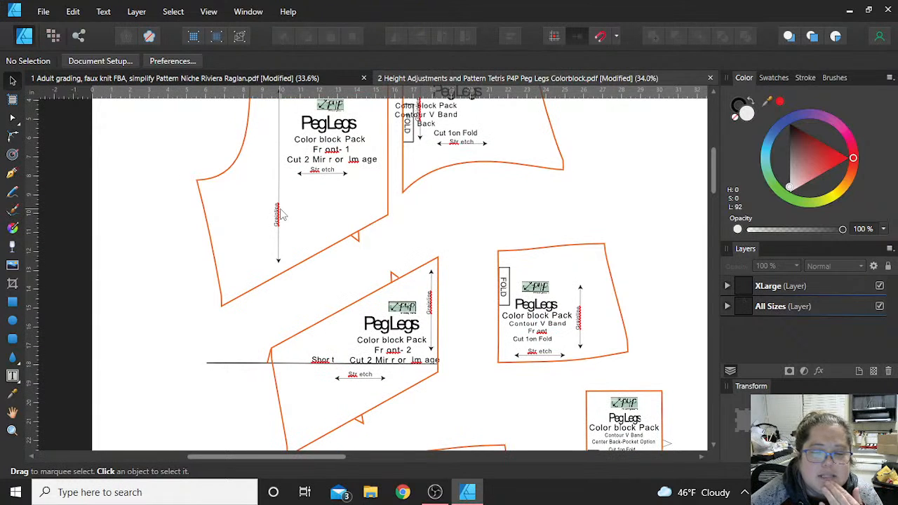
{"action": "scroll", "coordinate": [281, 215], "scroll_direction": "down", "scroll_amount": 3}
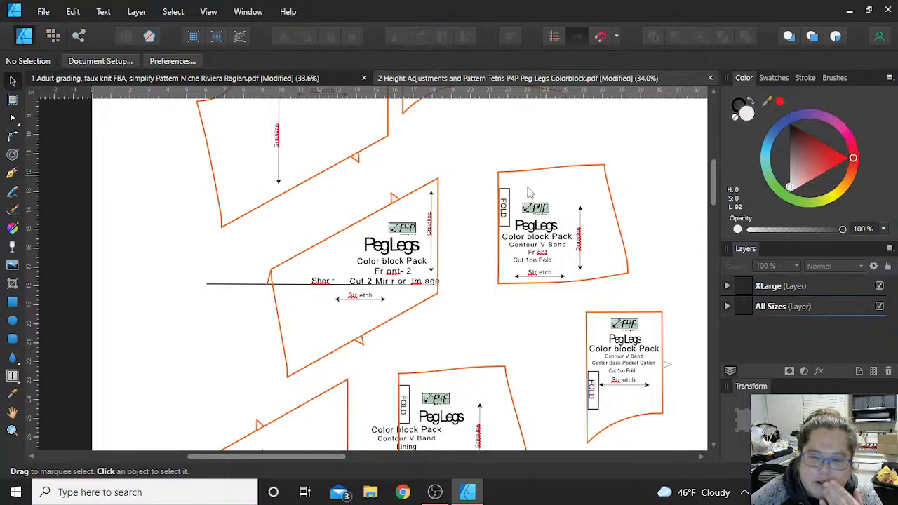
{"action": "scroll", "coordinate": [521, 190], "scroll_direction": "down", "scroll_amount": 10}
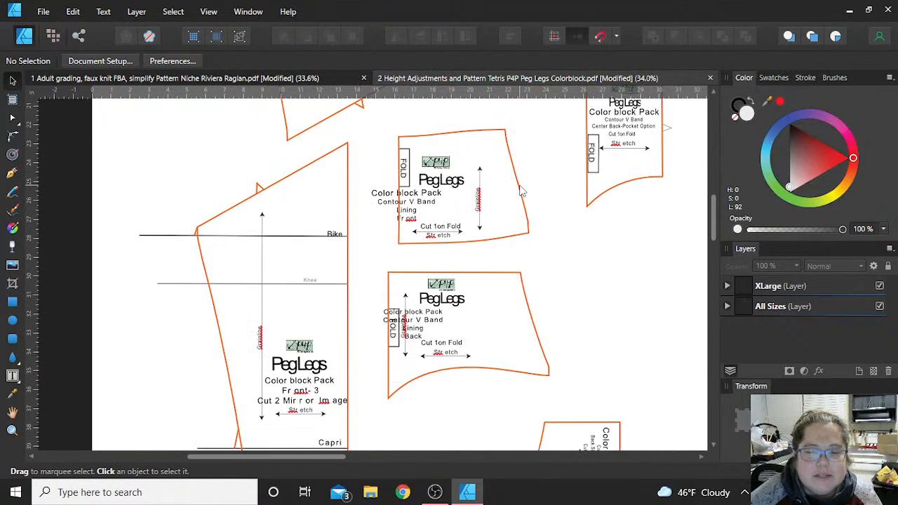
{"action": "scroll", "coordinate": [522, 190], "scroll_direction": "down", "scroll_amount": 18}
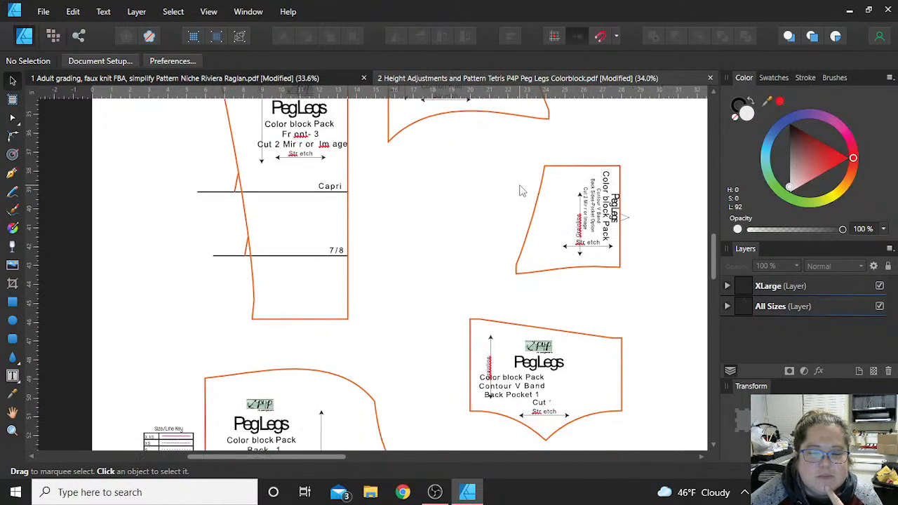
{"action": "scroll", "coordinate": [522, 190], "scroll_direction": "down", "scroll_amount": 9}
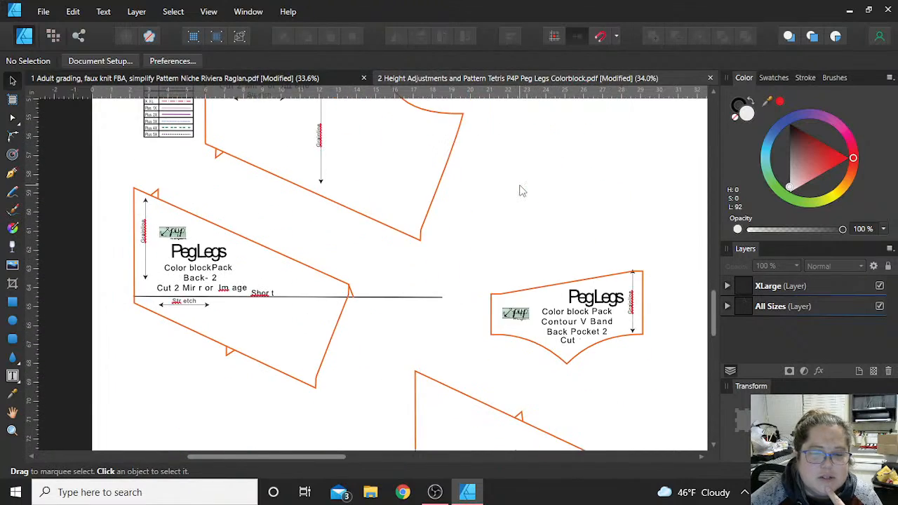
{"action": "scroll", "coordinate": [521, 190], "scroll_direction": "up", "scroll_amount": 20}
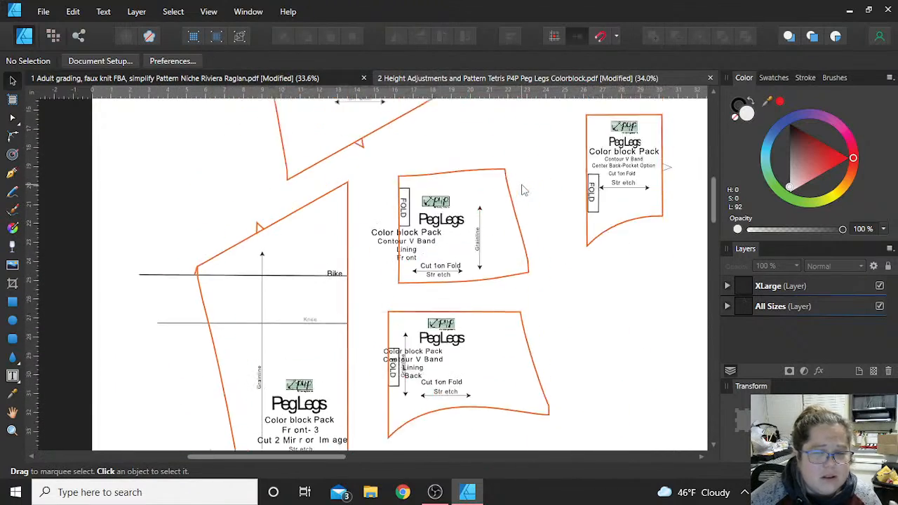
{"action": "scroll", "coordinate": [525, 188], "scroll_direction": "up", "scroll_amount": 6}
{"action": "scroll", "coordinate": [525, 188], "scroll_direction": "down", "scroll_amount": 5}
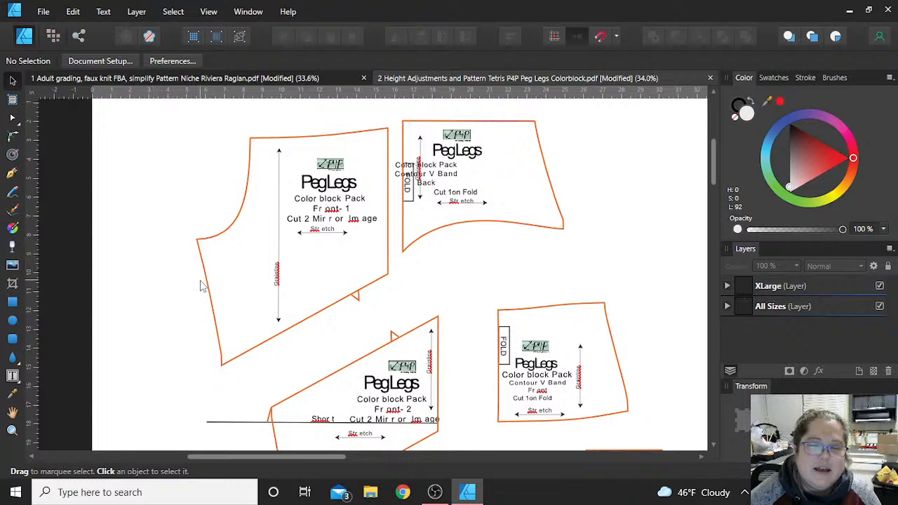
{"action": "scroll", "coordinate": [203, 286], "scroll_direction": "down", "scroll_amount": 3}
{"action": "scroll", "coordinate": [203, 286], "scroll_direction": "down", "scroll_amount": 8}
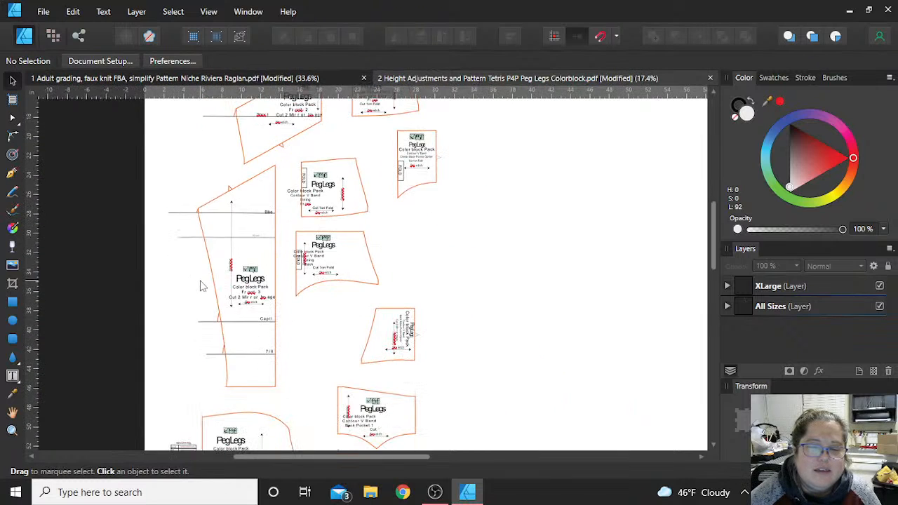
{"action": "scroll", "coordinate": [201, 285], "scroll_direction": "down", "scroll_amount": 5}
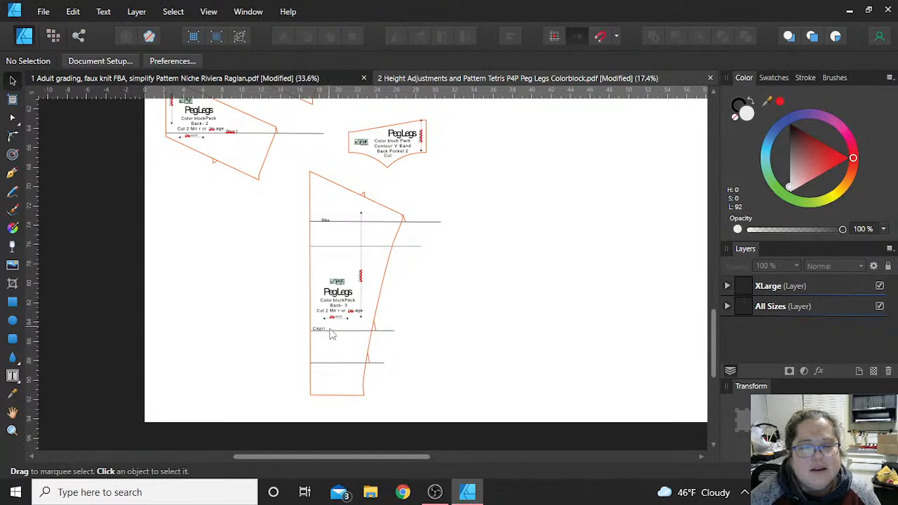
- Draw a rectangle in the empty area beside the Back-3 piece and size it to 1 in by 1 in
{"action": "scroll", "coordinate": [305, 275], "scroll_direction": "up", "scroll_amount": 3, "text": "ctrl"}
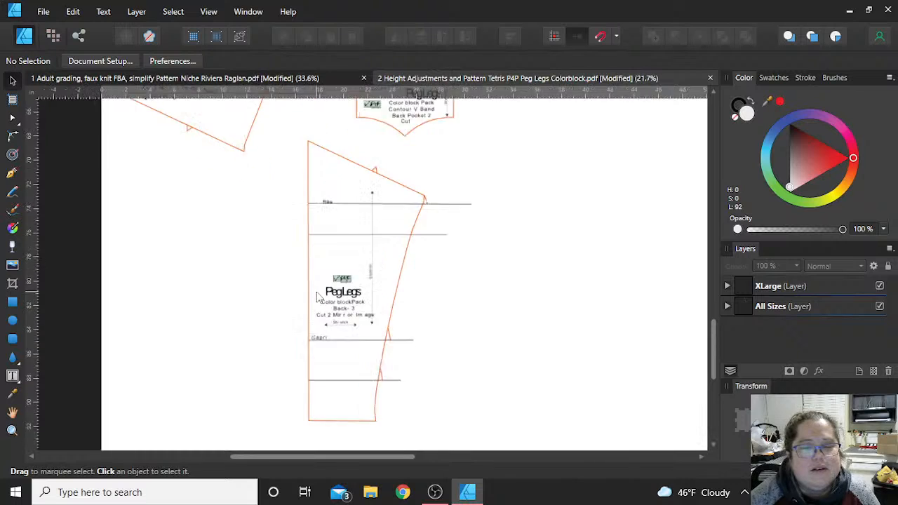
{"action": "scroll", "coordinate": [312, 267], "scroll_direction": "down", "scroll_amount": 1}
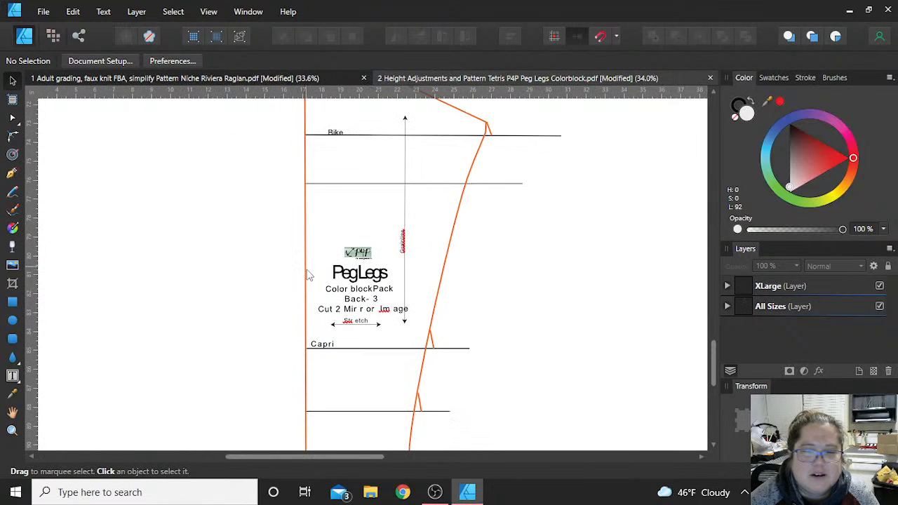
{"action": "scroll", "coordinate": [306, 271], "scroll_direction": "up", "scroll_amount": 4}
{"action": "scroll", "coordinate": [309, 273], "scroll_direction": "down", "scroll_amount": 5}
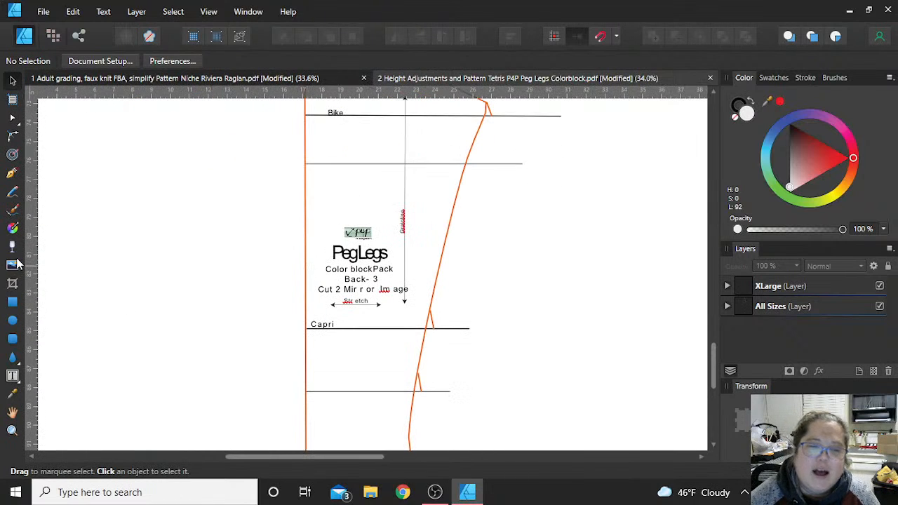
{"action": "key", "text": "m"}
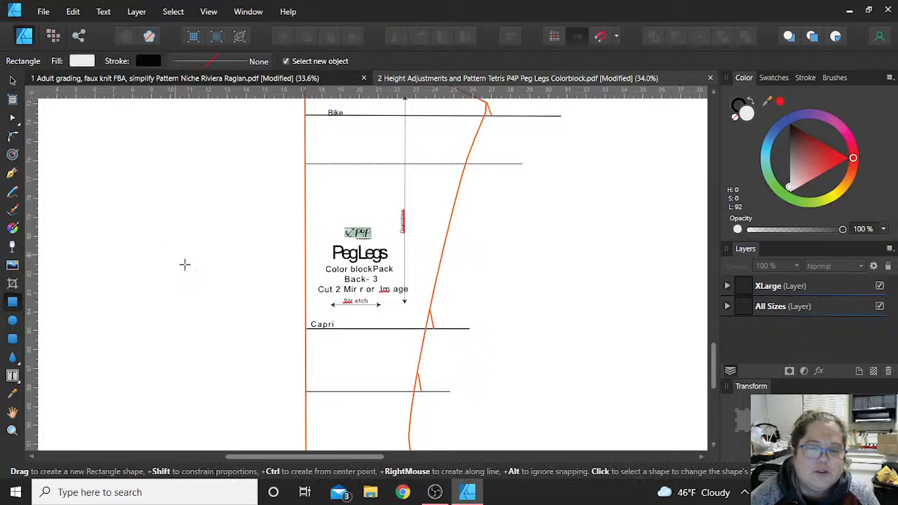
{"action": "left_click_drag", "start_coordinate": [174, 254], "coordinate": [210, 289]}
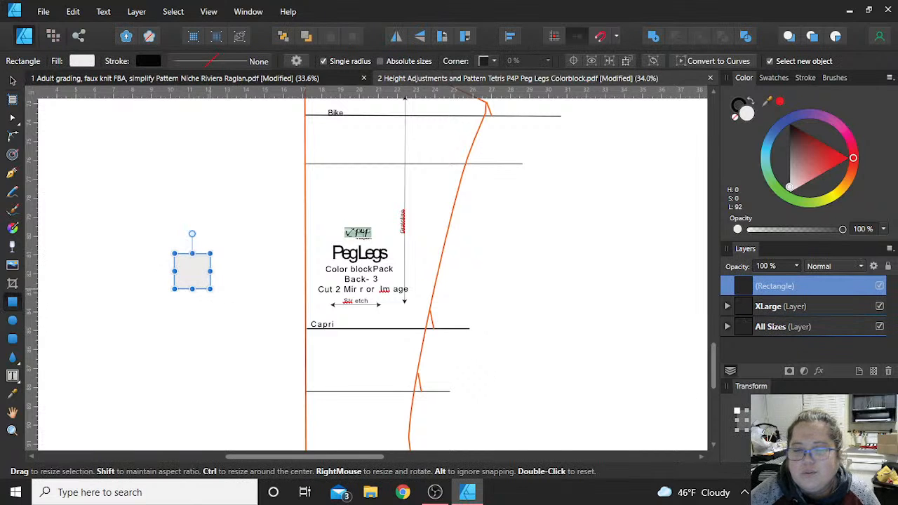
{"action": "type", "text": "1"}
{"action": "key", "text": "Tab"}
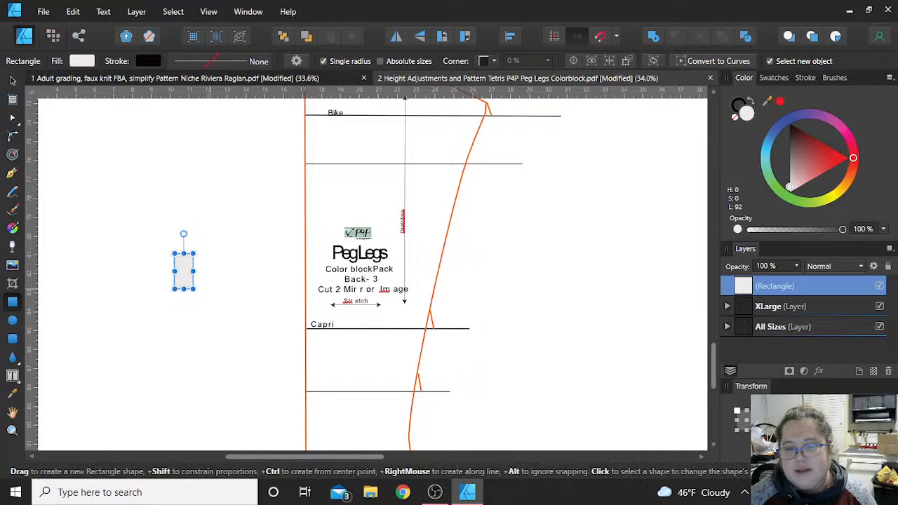
{"action": "type", "text": "1"}
{"action": "key", "text": "Return"}
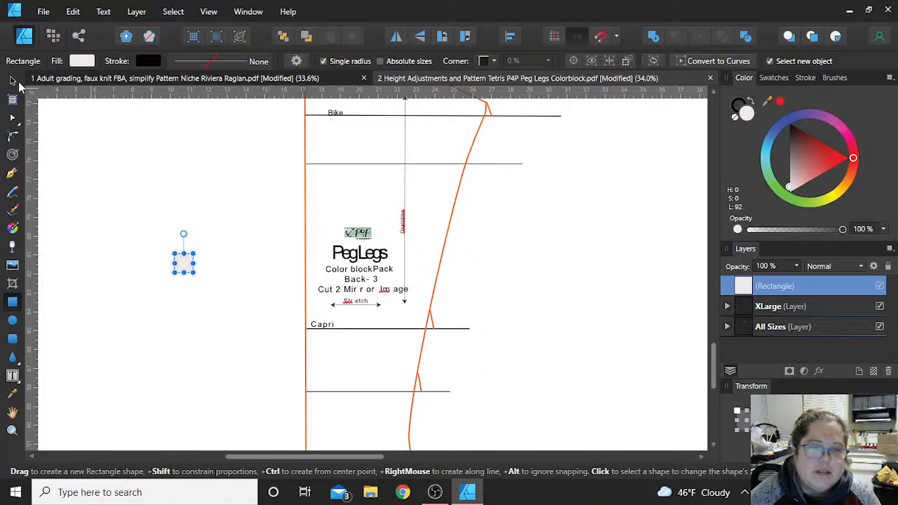
- Move the 1 in square inside the Back-3 piece, against its straight edge and resting on the length line below Capri
{"action": "left_click", "coordinate": [13, 81]}
{"action": "left_click_drag", "start_coordinate": [186, 266], "coordinate": [317, 380]}
{"action": "scroll", "coordinate": [317, 380], "scroll_direction": "up", "scroll_amount": 6}
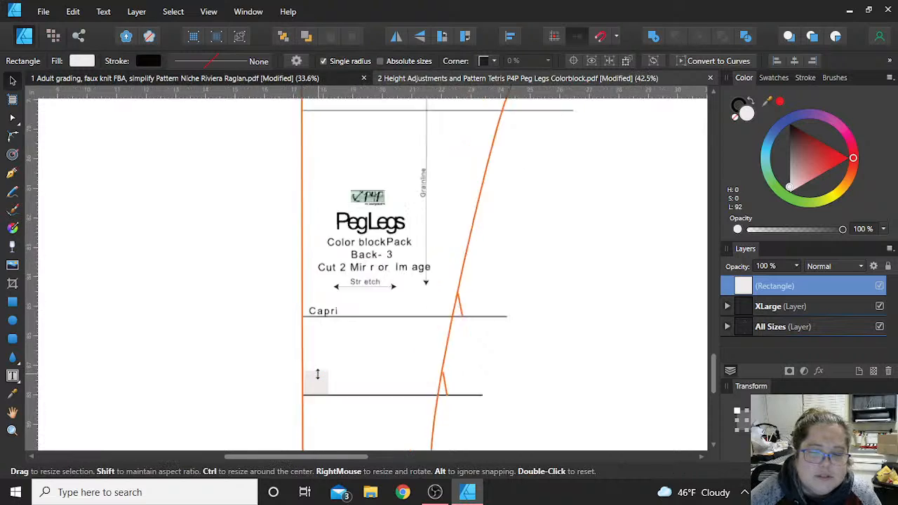
{"action": "mouse_move", "coordinate": [316, 393]}
{"action": "left_mouse_down"}
{"action": "mouse_move", "coordinate": [309, 388]}
{"action": "mouse_move", "coordinate": [314, 396]}
{"action": "left_mouse_up"}
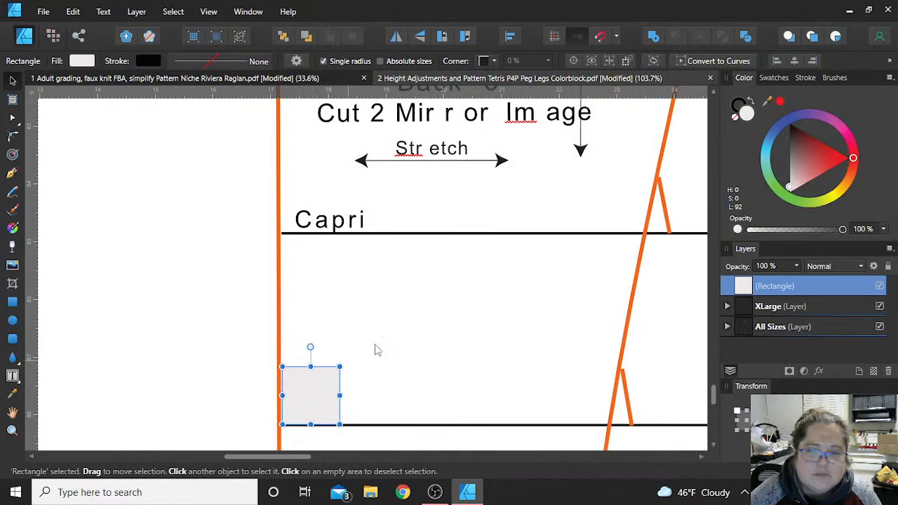
- Add two nodes on the straight edge of the Back-3 outline, level with the square's lower and upper corners
{"action": "scroll", "coordinate": [238, 274], "scroll_direction": "down", "scroll_amount": 3}
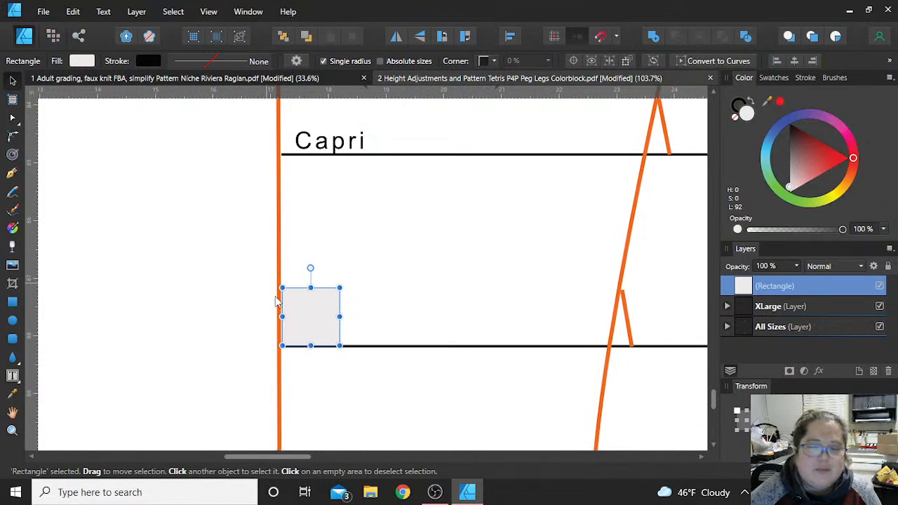
{"action": "left_click", "coordinate": [280, 367]}
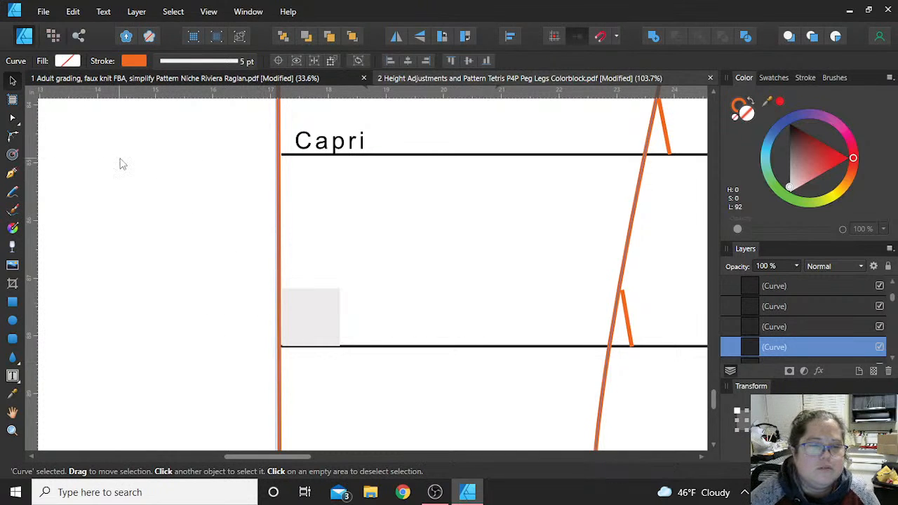
{"action": "left_click", "coordinate": [16, 121]}
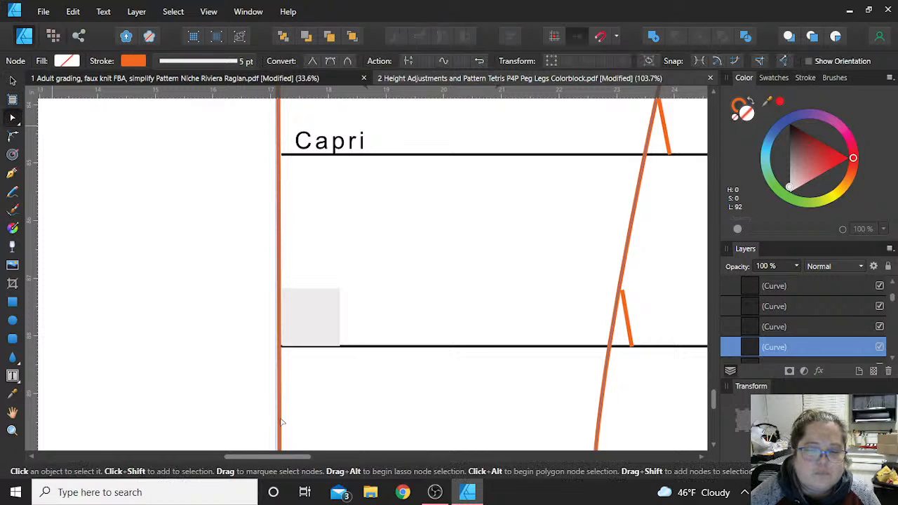
{"action": "left_click", "coordinate": [280, 346]}
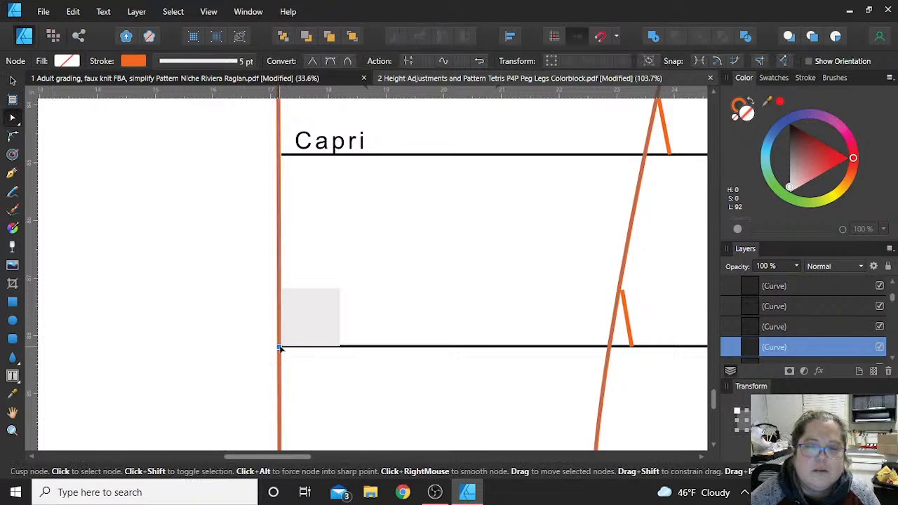
{"action": "left_click", "coordinate": [279, 289]}
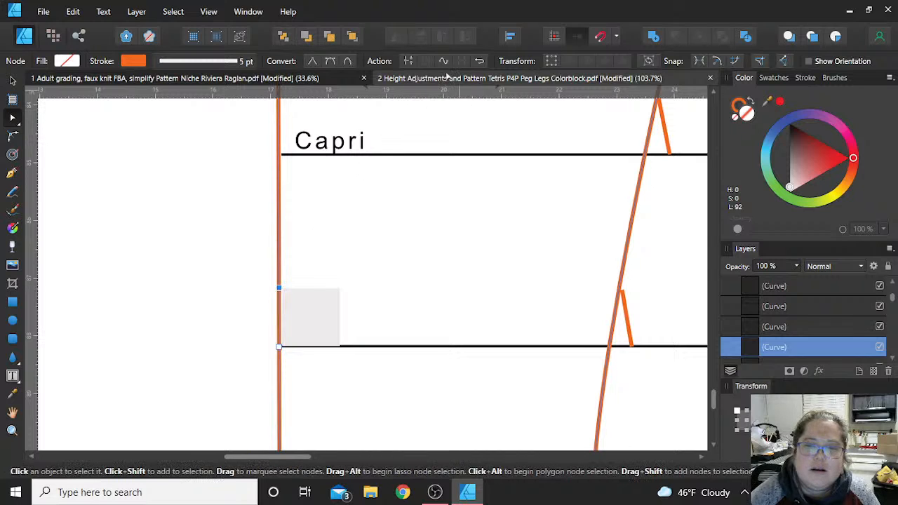
- Break the Back-3 outline at both new nodes and delete the 1 in segment between them
{"action": "left_click", "coordinate": [409, 61]}
{"action": "left_click", "coordinate": [279, 347]}
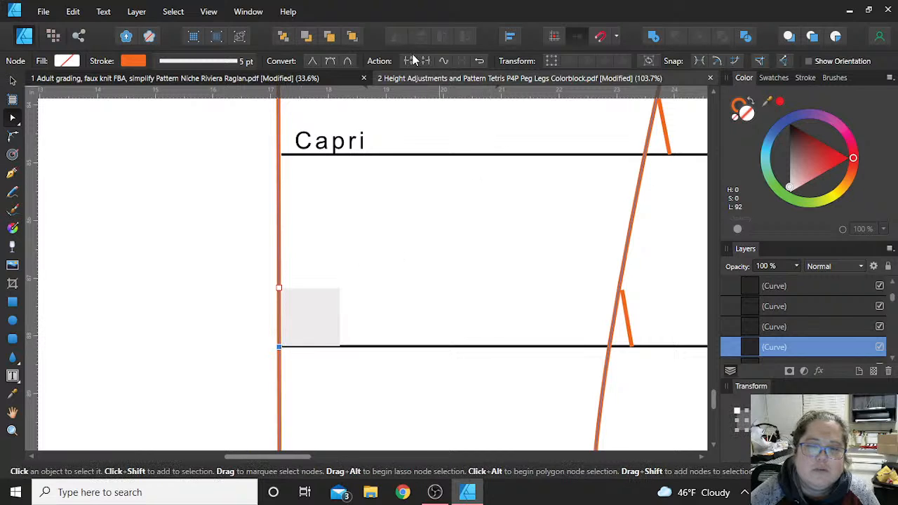
{"action": "left_click", "coordinate": [280, 312]}
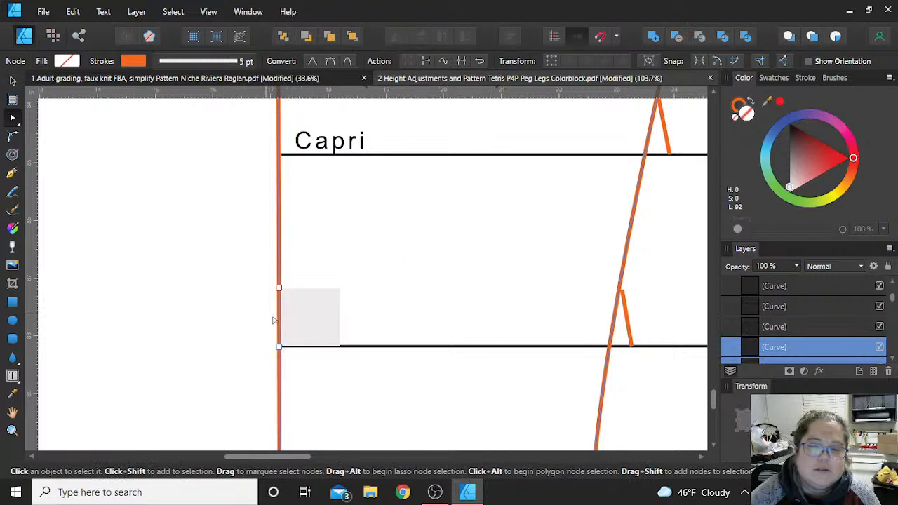
{"action": "left_click", "coordinate": [279, 318]}
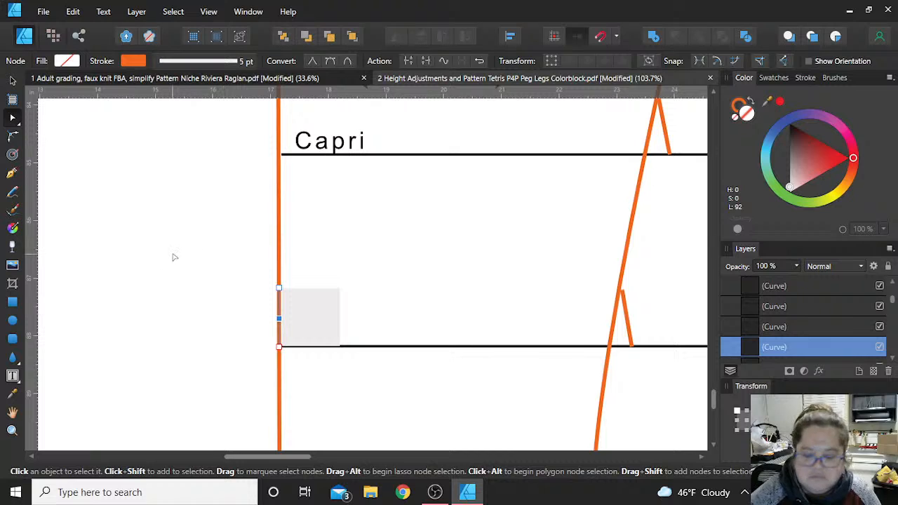
- Move the square along the length line to the slanted seam of Back-3, its lower corner touching the seam, and prepare for node editing
{"action": "left_click", "coordinate": [13, 81]}
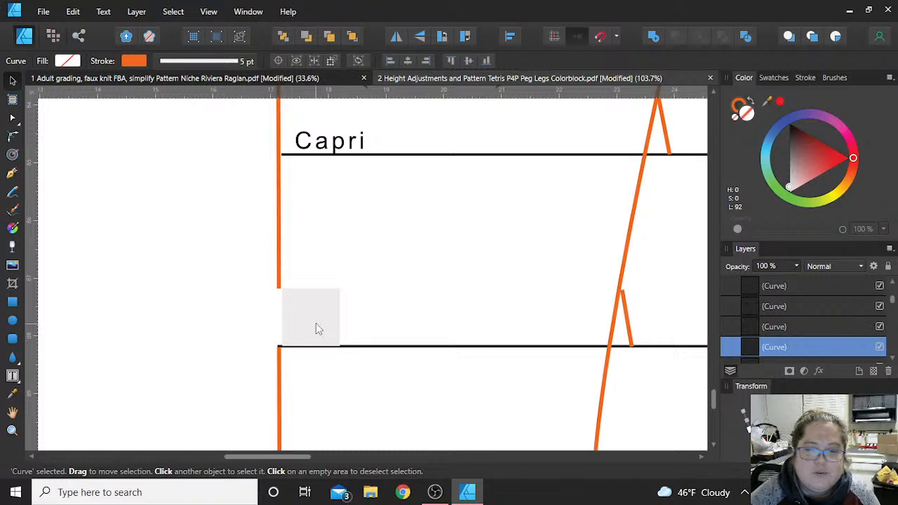
{"action": "left_click_drag", "start_coordinate": [317, 324], "coordinate": [579, 317]}
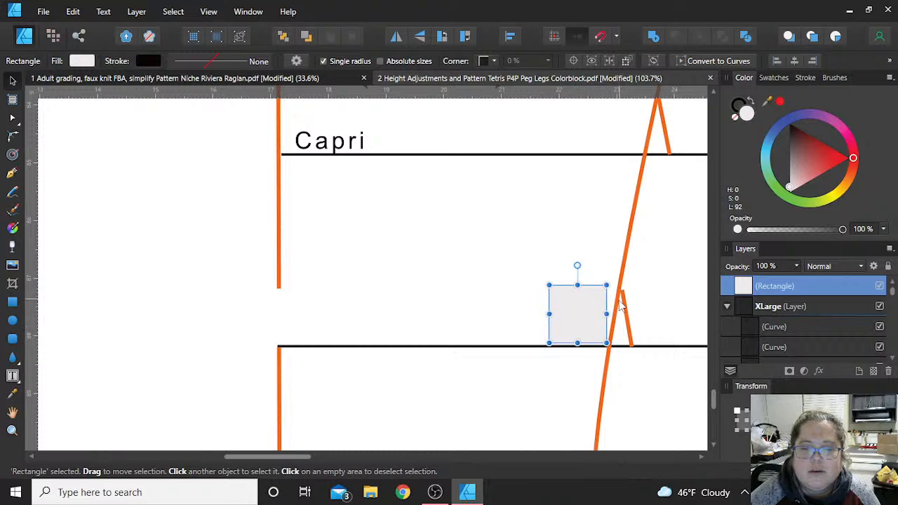
{"action": "left_click_drag", "start_coordinate": [590, 319], "coordinate": [594, 318]}
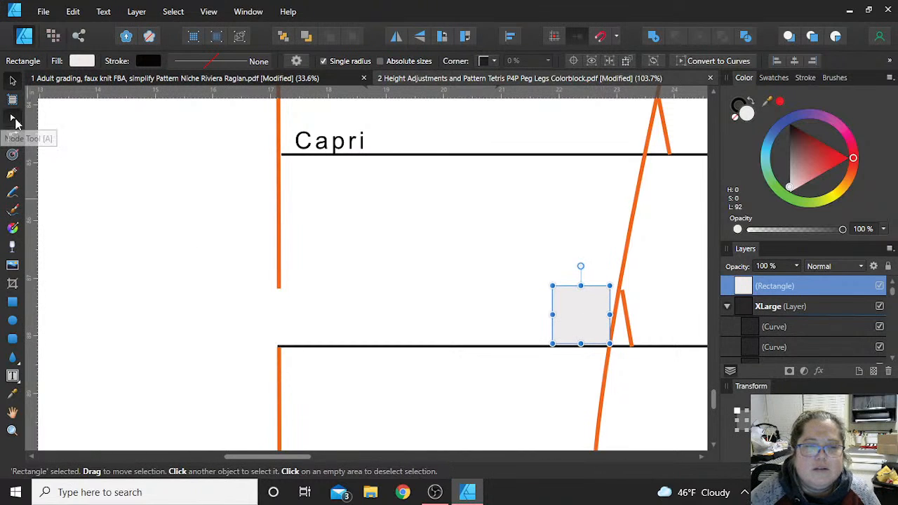
{"action": "left_click", "coordinate": [11, 119]}
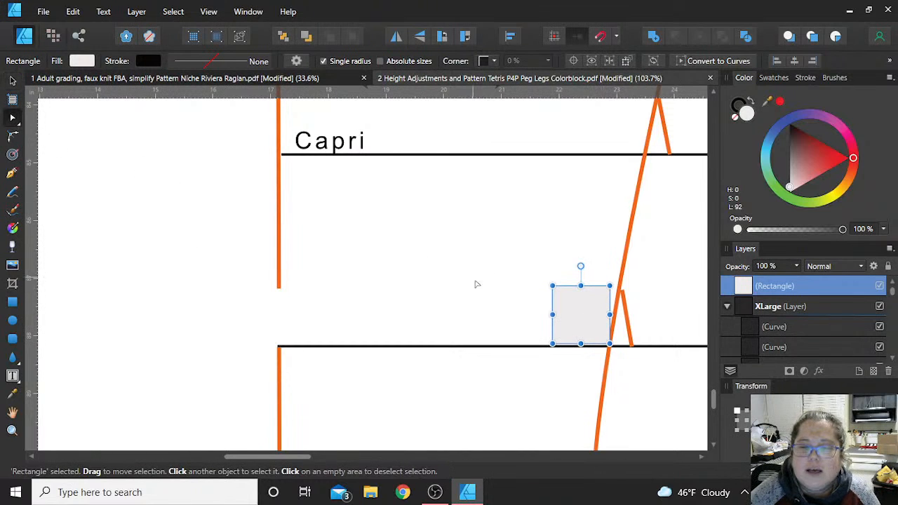
- Delete the small orange notch curve touching the slanted seam of Back-3 near the square's upper corner
{"action": "left_click", "coordinate": [620, 288]}
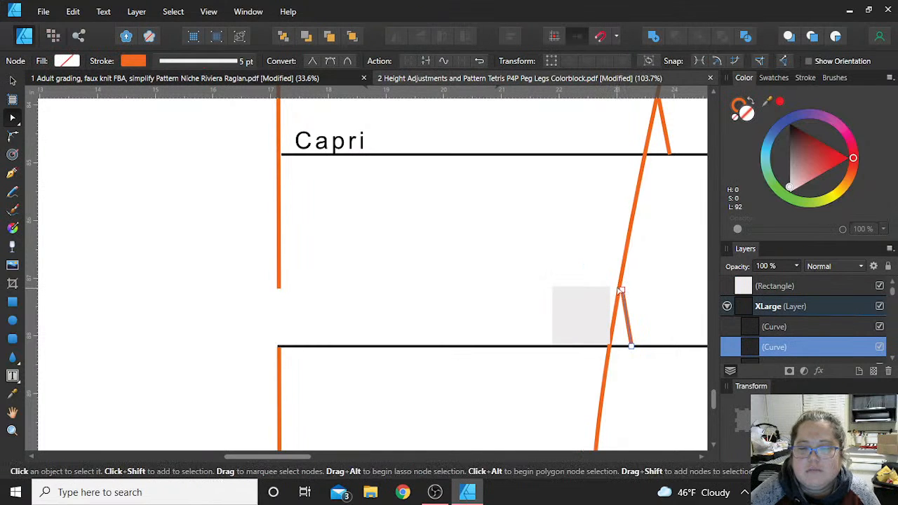
{"action": "left_click", "coordinate": [620, 289]}
{"action": "key", "text": "Delete"}
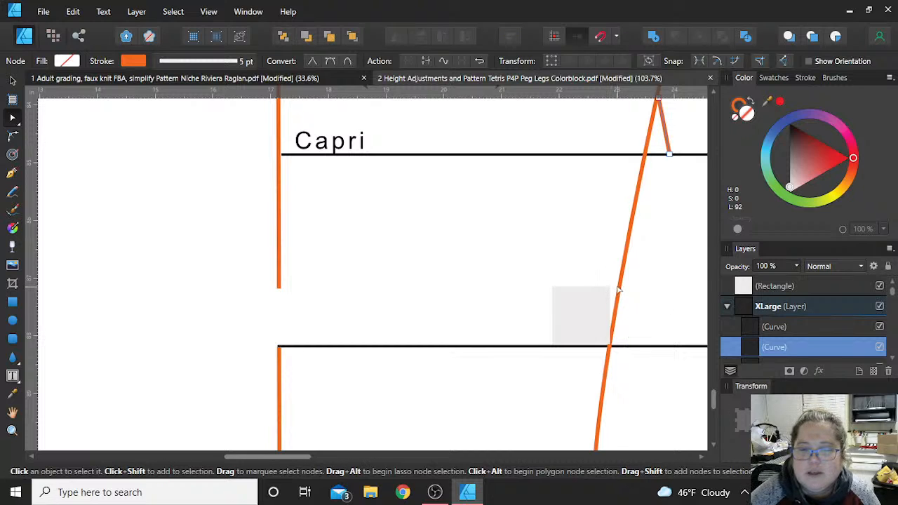
- Break the slanted seam of Back-3 at two new nodes, level with the square's upper and lower corners
{"action": "left_click", "coordinate": [620, 293]}
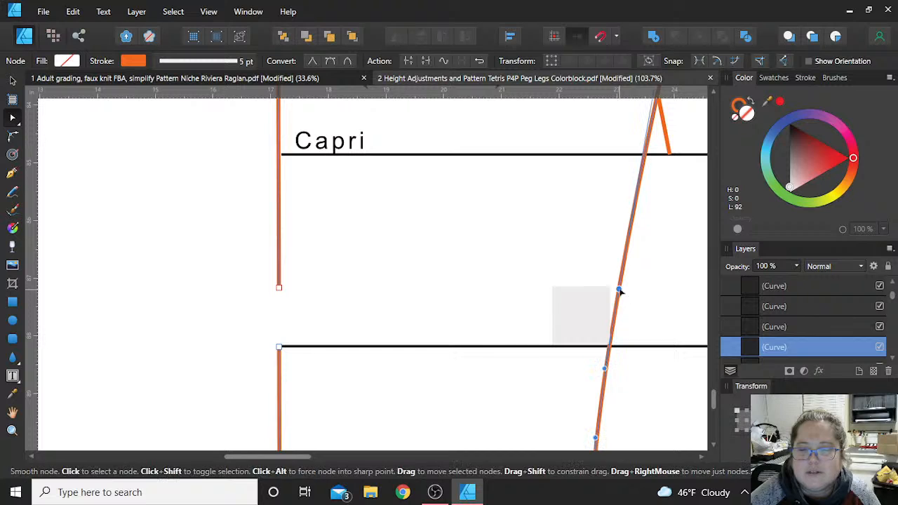
{"action": "left_click", "coordinate": [409, 63]}
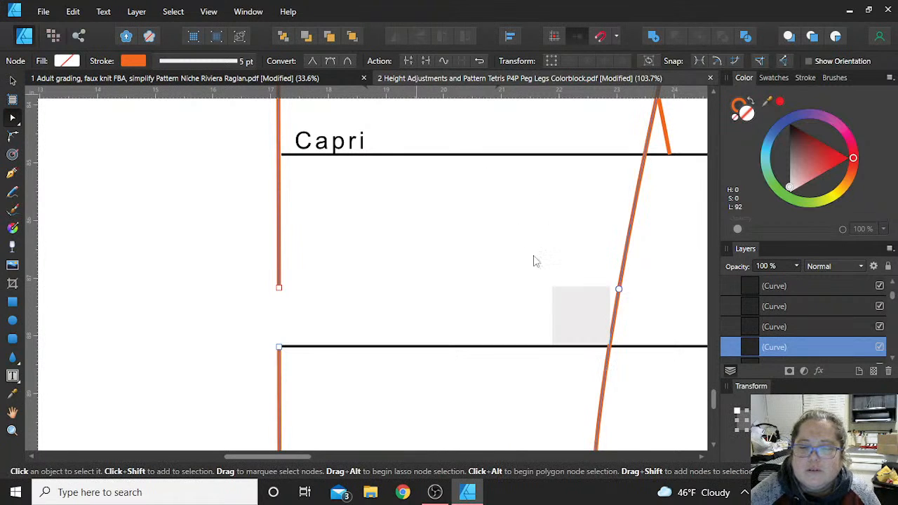
{"action": "left_click", "coordinate": [607, 346]}
{"action": "left_click", "coordinate": [409, 63]}
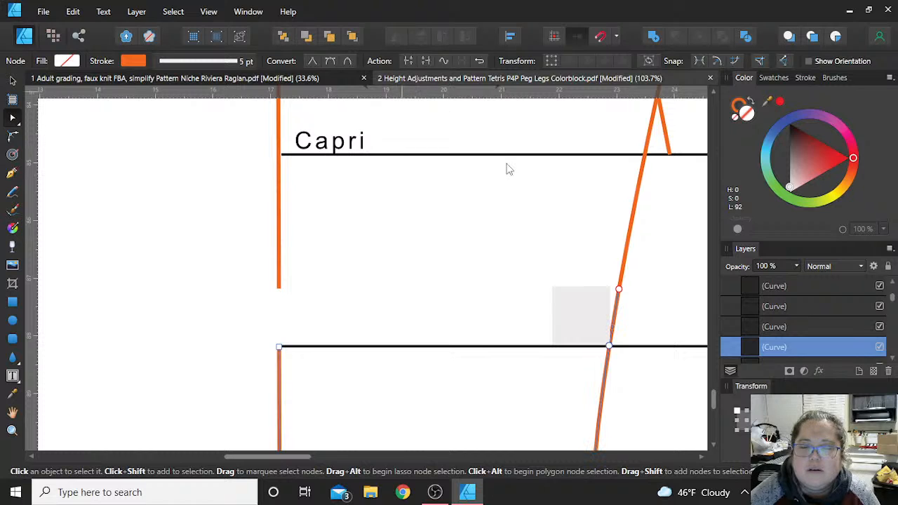
- Delete the short seam segment between the two breaks on the slanted side of Back-3
{"action": "left_click", "coordinate": [13, 82]}
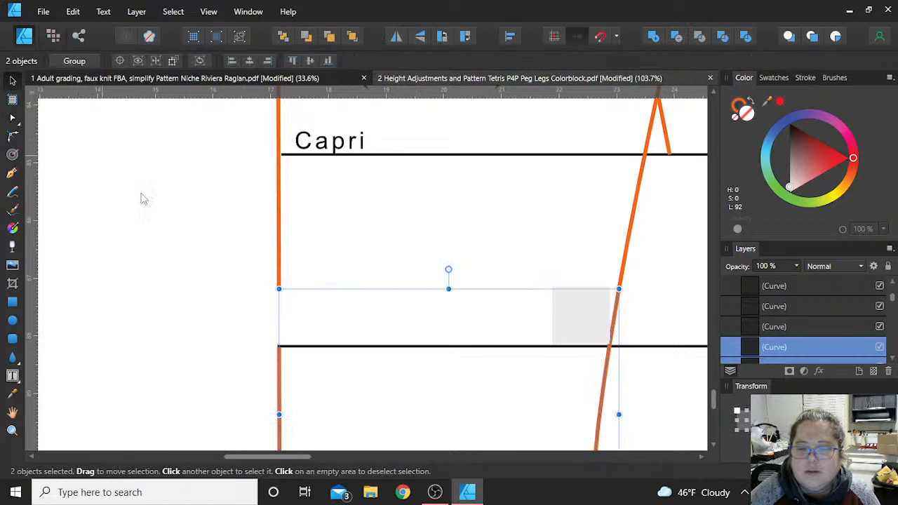
{"action": "left_click", "coordinate": [617, 320]}
{"action": "left_click", "coordinate": [618, 316]}
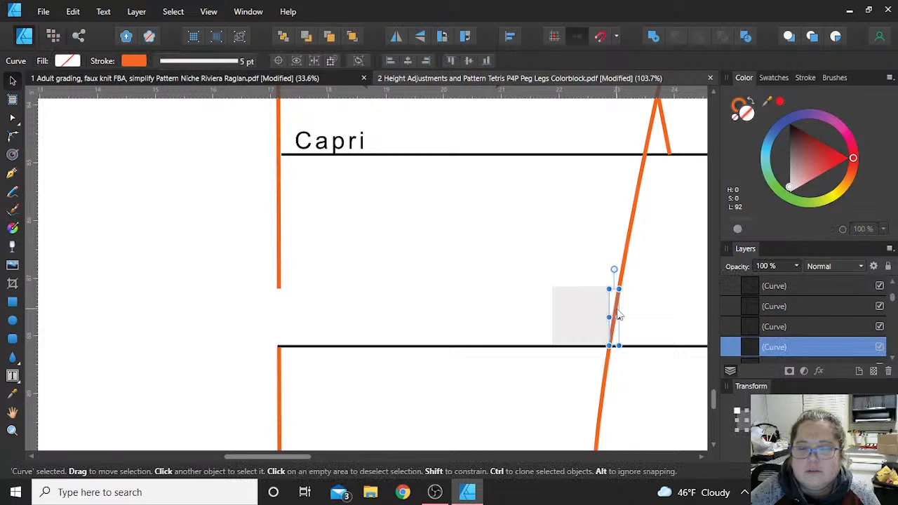
{"action": "key", "text": "Delete"}
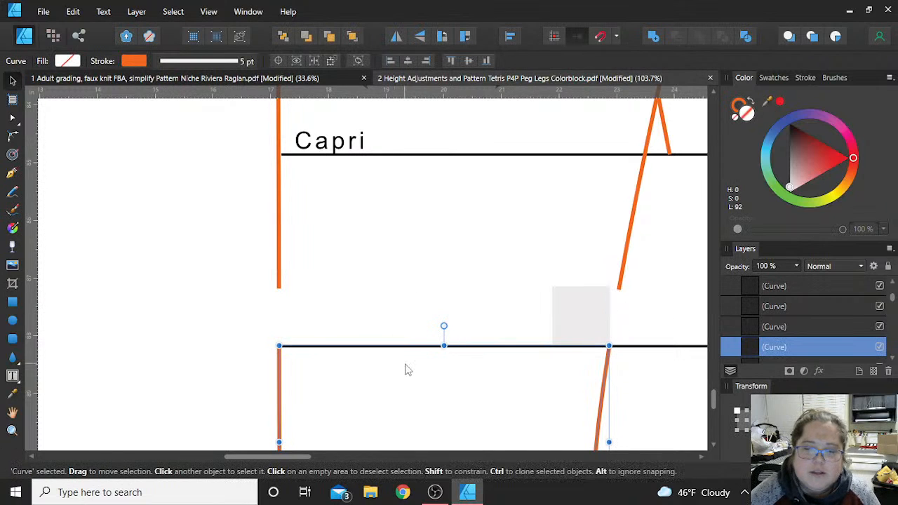
- Move the lower part of Back-3 up to meet the upper straight edge, and move the square outside the piece
{"action": "left_click_drag", "start_coordinate": [424, 405], "coordinate": [411, 354]}
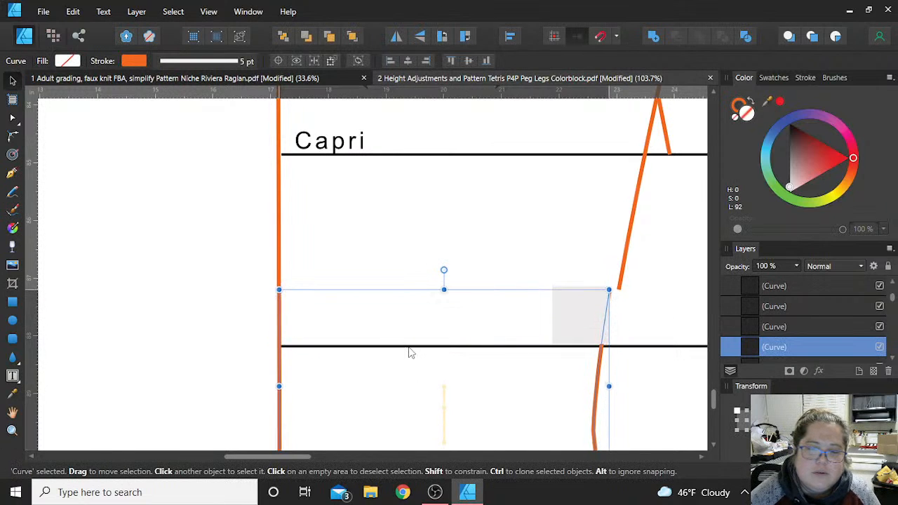
{"action": "left_click", "coordinate": [590, 313]}
{"action": "left_click_drag", "start_coordinate": [588, 309], "coordinate": [207, 246]}
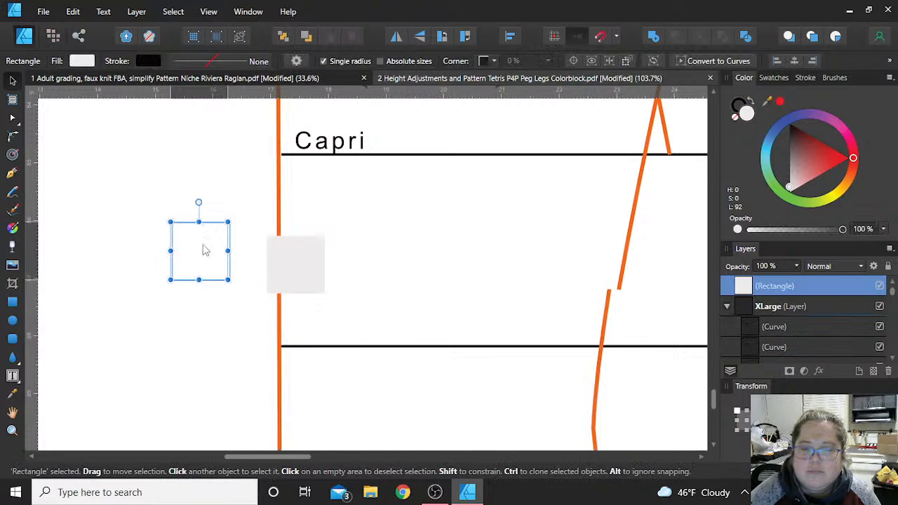
- Move the top seam node of the lower Back-3 part onto the end of the upper slanted seam
{"action": "left_click", "coordinate": [610, 301]}
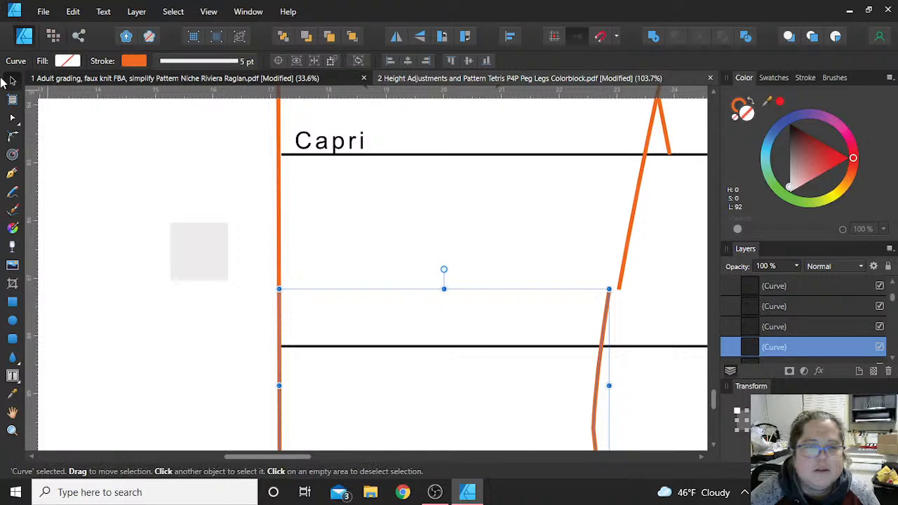
{"action": "left_click", "coordinate": [12, 117]}
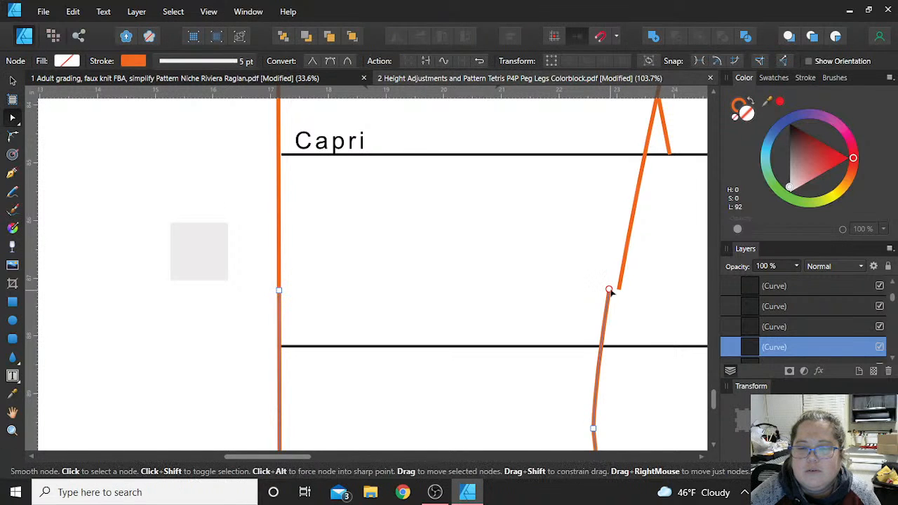
{"action": "left_click_drag", "start_coordinate": [609, 289], "coordinate": [620, 291]}
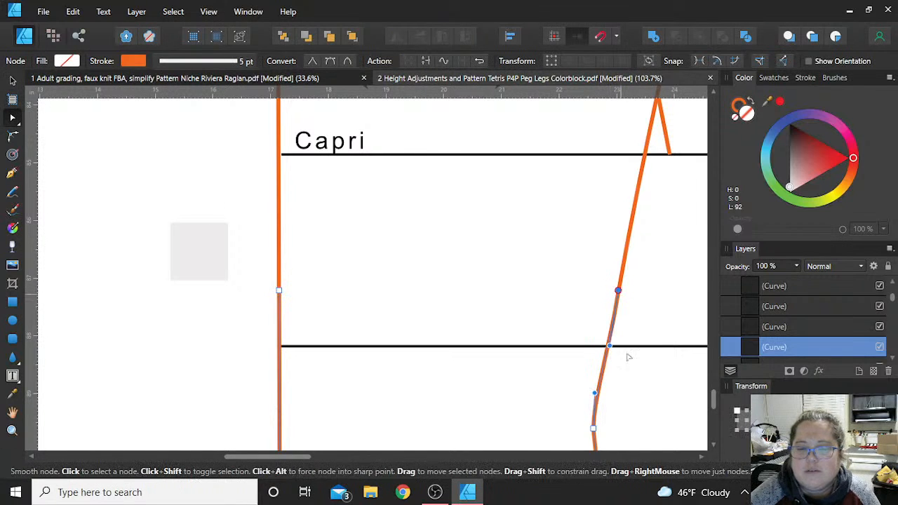
- Undo the seam joining, the move of the lower part, the slanted seam cuts and the notch deletion on Back-3
{"action": "key", "text": "ctrl+z"}
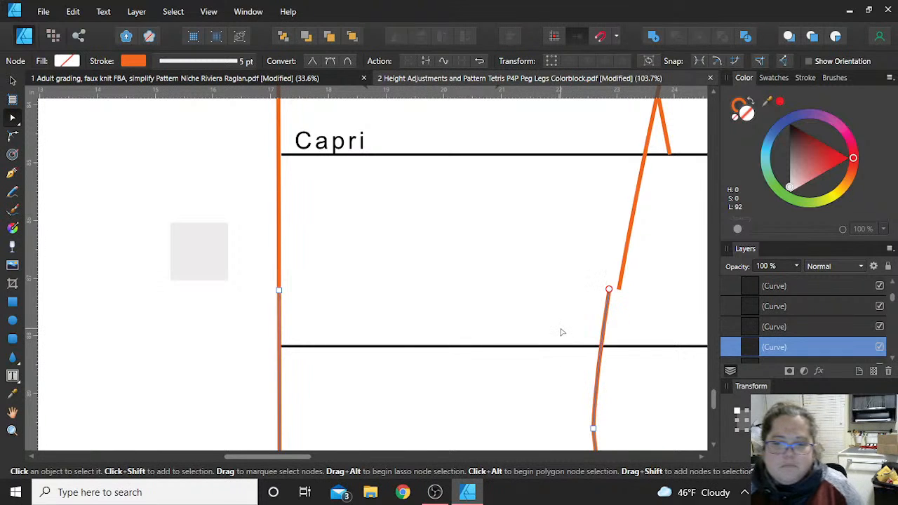
{"action": "key", "text": "ctrl+z"}
{"action": "key", "text": "ctrl+z"}
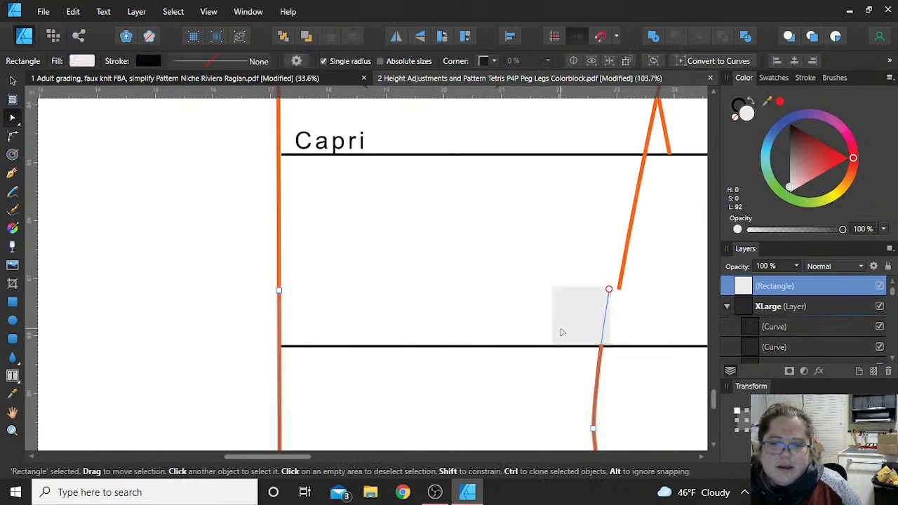
{"action": "key", "text": "ctrl+z"}
{"action": "key", "text": "ctrl+z"}
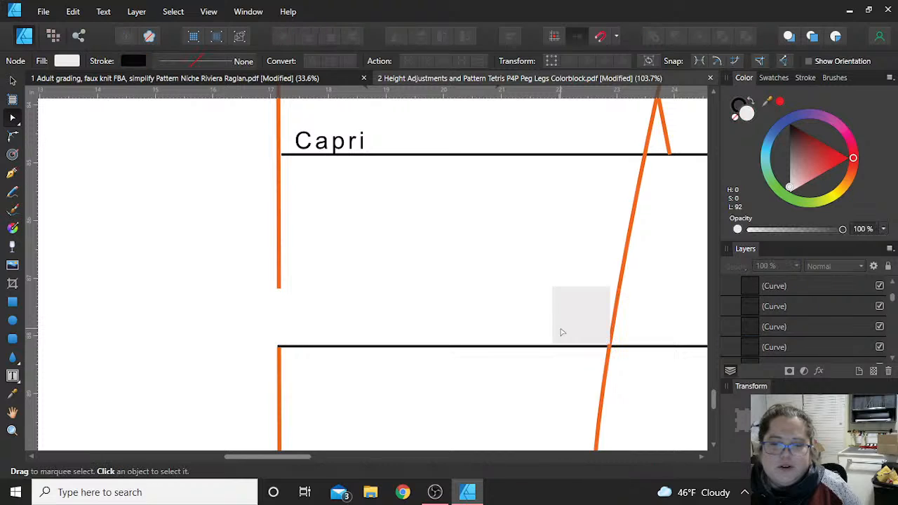
{"action": "key", "text": "ctrl+z"}
{"action": "key", "text": "ctrl+z"}
{"action": "key", "text": "ctrl+z"}
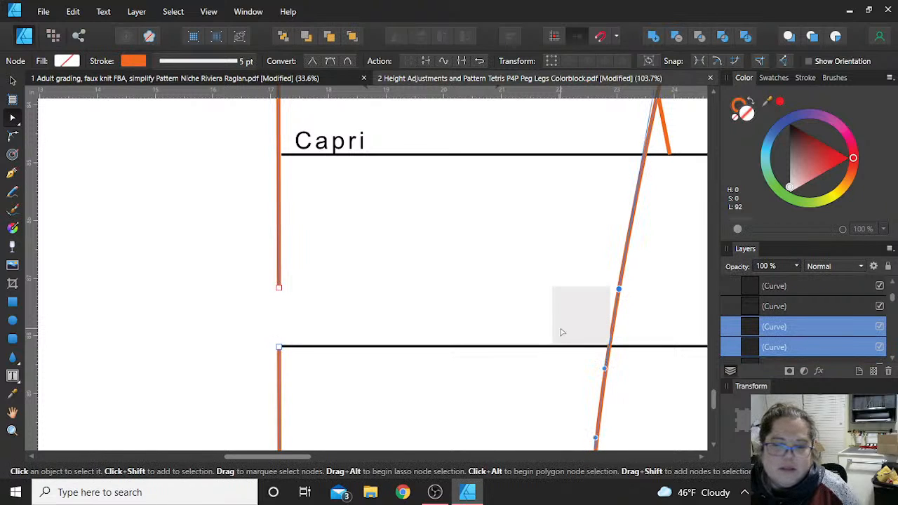
- Undo the square's moves and the 1 in cut on the straight edge, including its added nodes
{"action": "key", "text": "ctrl+z"}
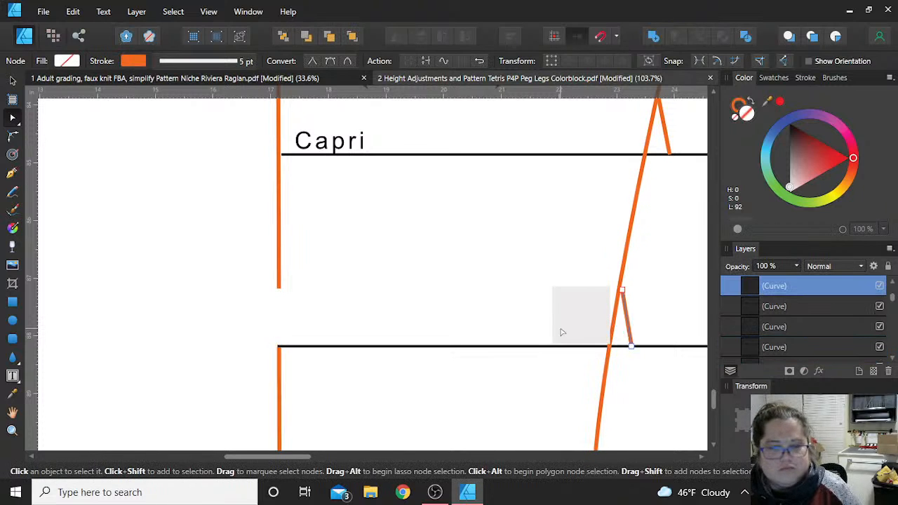
{"action": "key", "text": "ctrl+z"}
{"action": "key", "text": "ctrl+z"}
{"action": "key", "text": "ctrl+z"}
{"action": "key", "text": "ctrl+z"}
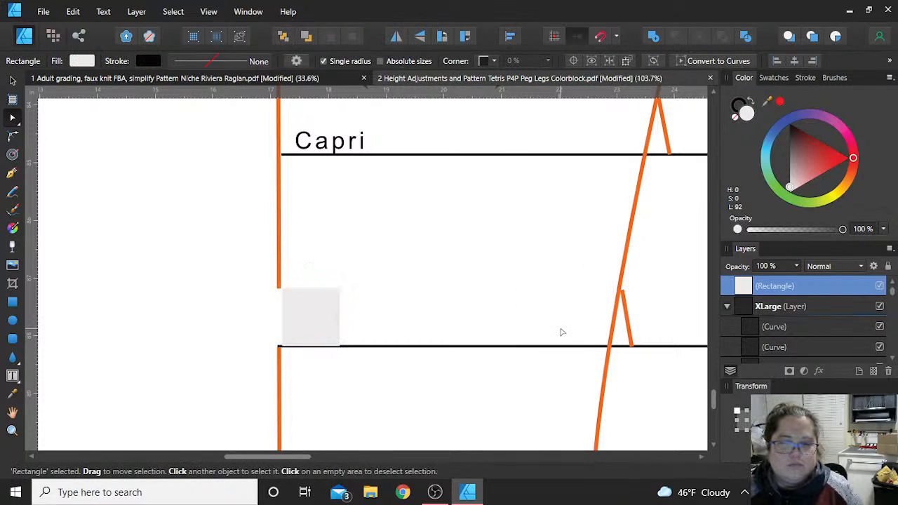
{"action": "key", "text": "ctrl+z"}
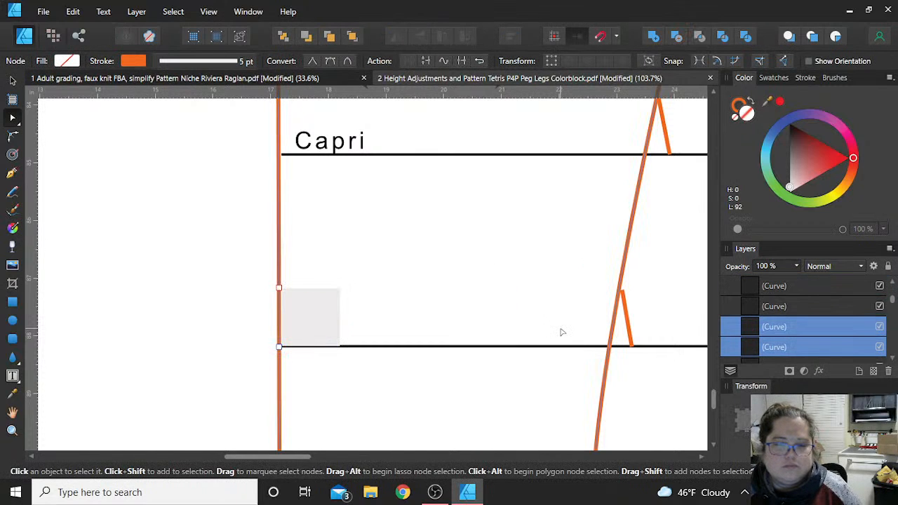
{"action": "key", "text": "ctrl+z"}
{"action": "key", "text": "ctrl+z"}
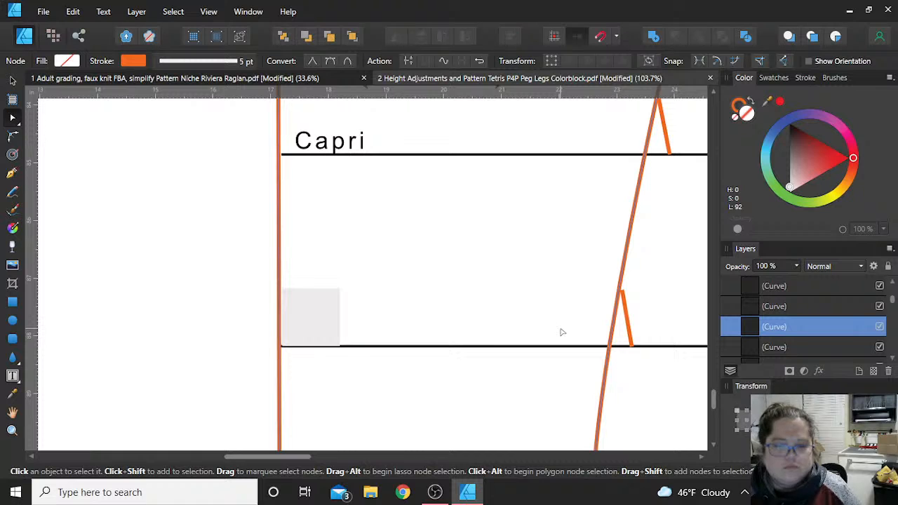
{"action": "key", "text": "ctrl+z"}
{"action": "key", "text": "ctrl+z"}
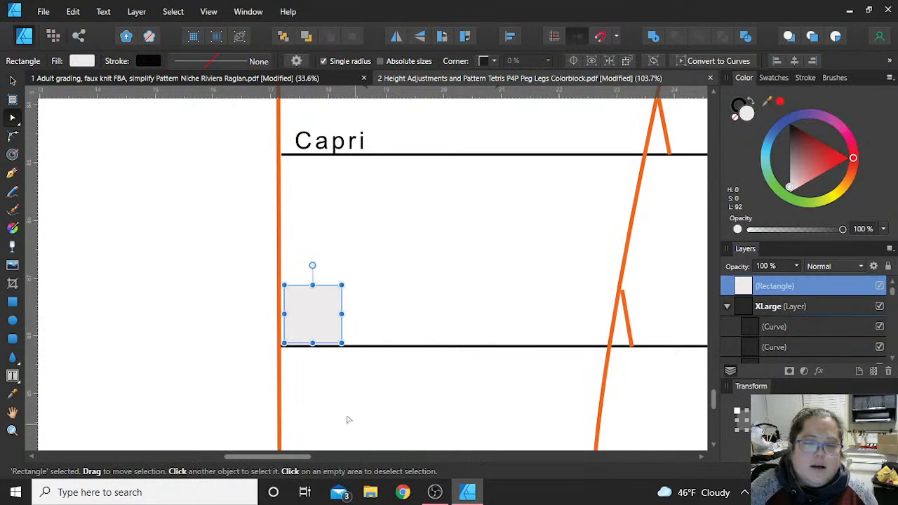
- Move the 1 in square outside Back-3 and delete it
{"action": "left_click_drag", "start_coordinate": [313, 311], "coordinate": [213, 311]}
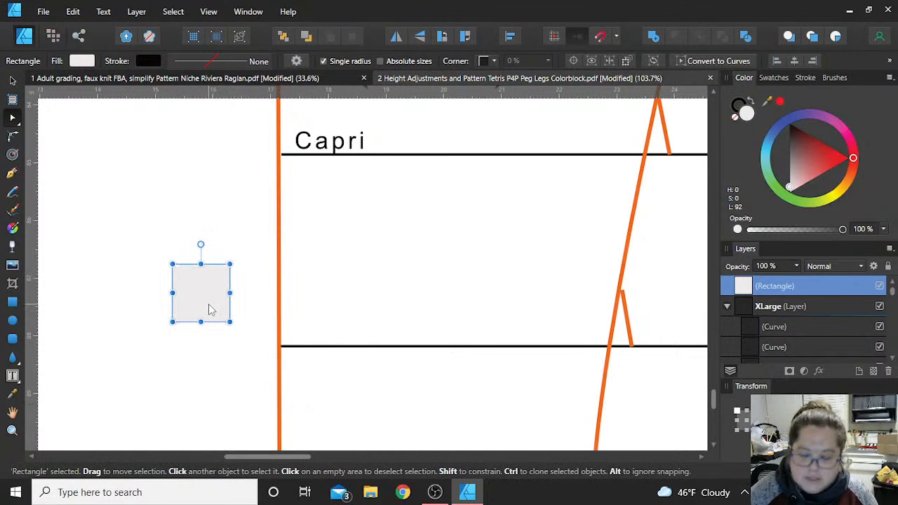
{"action": "key", "text": "Delete"}
- Look over the layout of all the pattern pieces on the page, from Back-3 up to Front-1
{"action": "scroll", "coordinate": [179, 284], "scroll_direction": "down", "scroll_amount": 3}
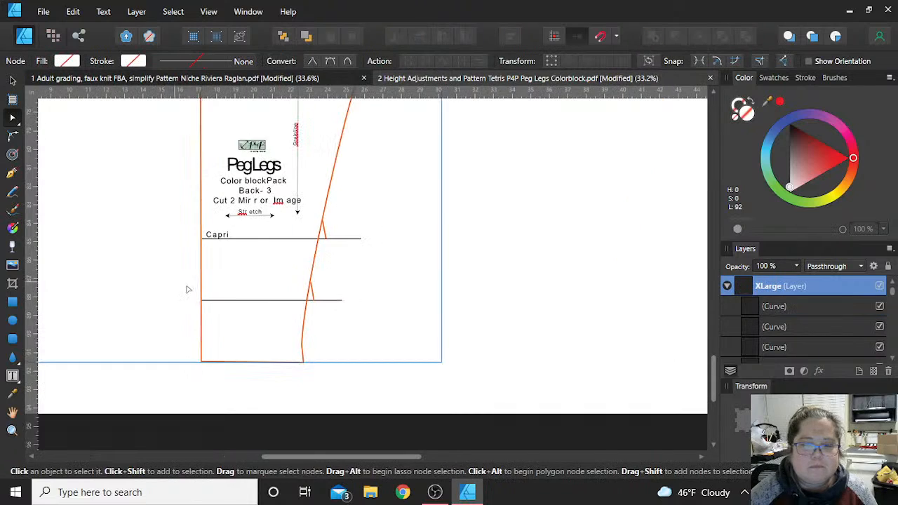
{"action": "scroll", "coordinate": [578, 395], "scroll_direction": "down", "scroll_amount": 3}
{"action": "scroll", "coordinate": [580, 398], "scroll_direction": "up", "scroll_amount": 8}
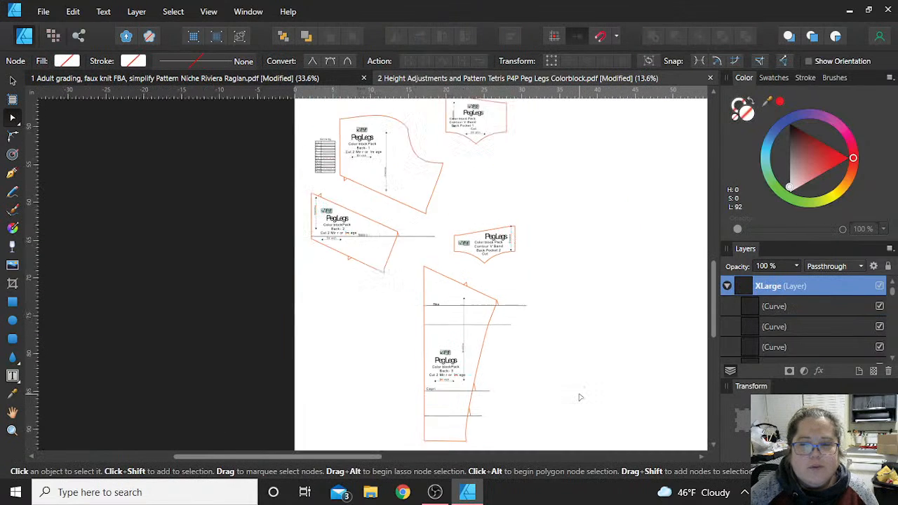
{"action": "left_click", "coordinate": [597, 377]}
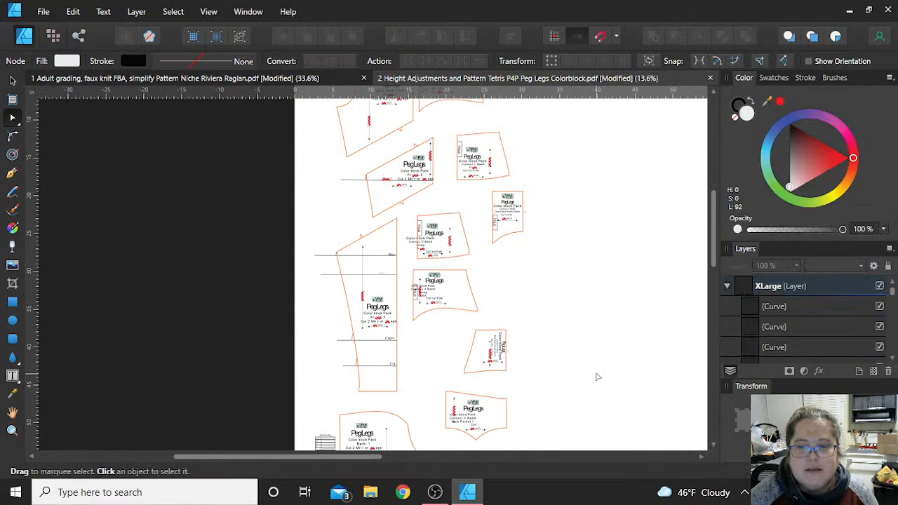
{"action": "scroll", "coordinate": [603, 379], "scroll_direction": "up", "scroll_amount": 5}
{"action": "scroll", "coordinate": [613, 382], "scroll_direction": "down", "scroll_amount": 4}
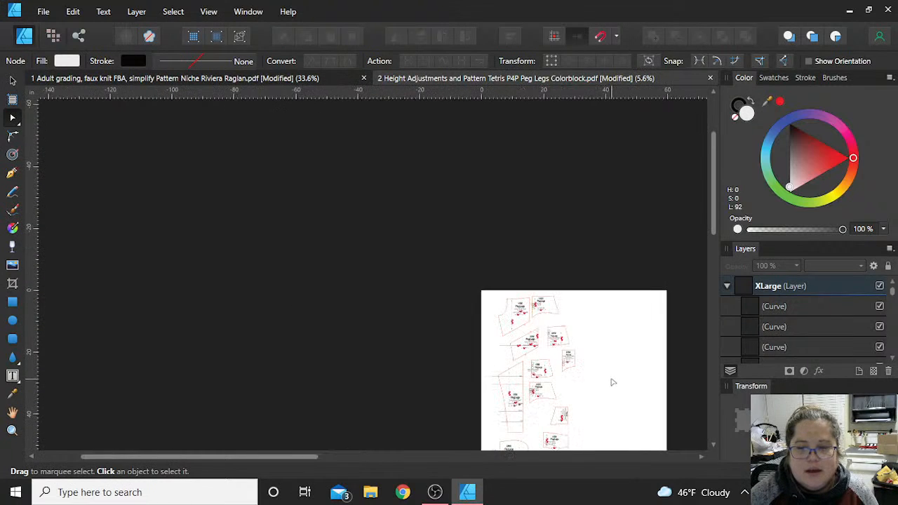
{"action": "scroll", "coordinate": [613, 383], "scroll_direction": "up", "scroll_amount": 4}
{"action": "scroll", "coordinate": [613, 382], "scroll_direction": "down", "scroll_amount": 2}
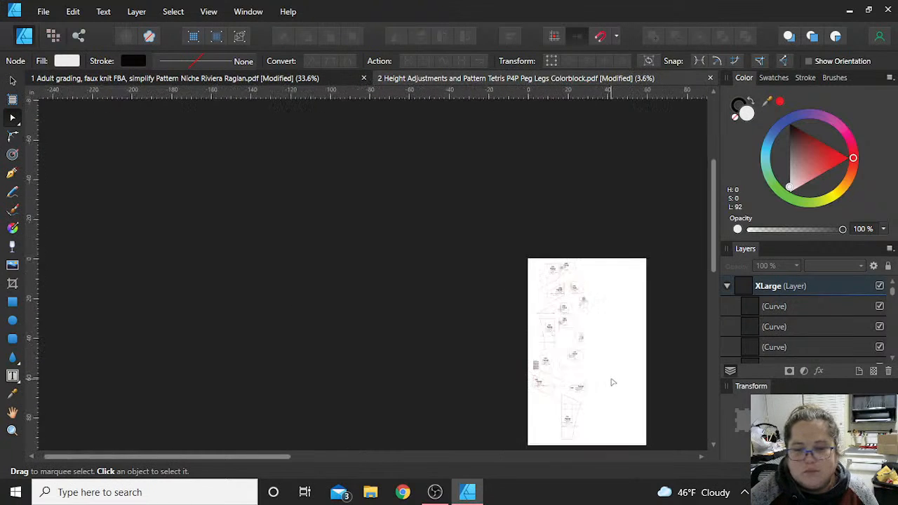
{"action": "scroll", "coordinate": [612, 383], "scroll_direction": "right", "scroll_amount": 3}
{"action": "scroll", "coordinate": [557, 361], "scroll_direction": "down", "scroll_amount": 4}
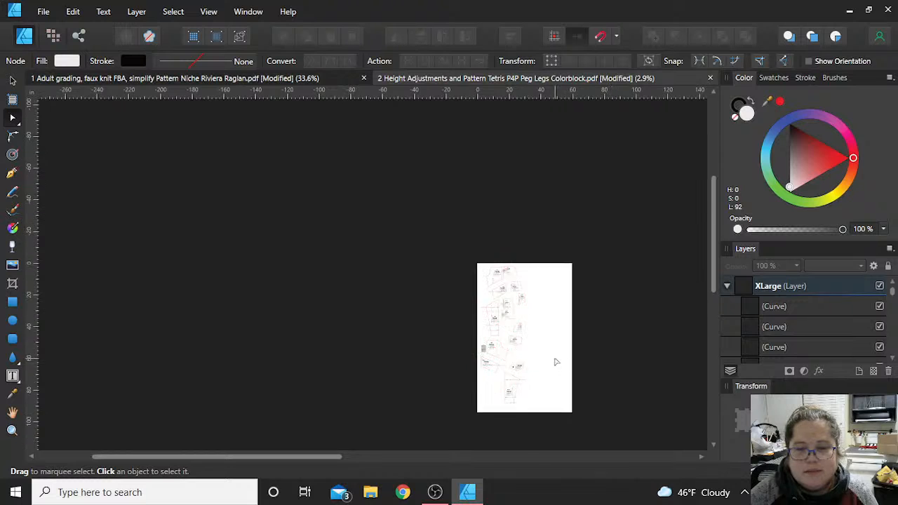
{"action": "scroll", "coordinate": [559, 341], "scroll_direction": "right", "scroll_amount": 1}
{"action": "scroll", "coordinate": [559, 341], "scroll_direction": "up", "scroll_amount": 8}
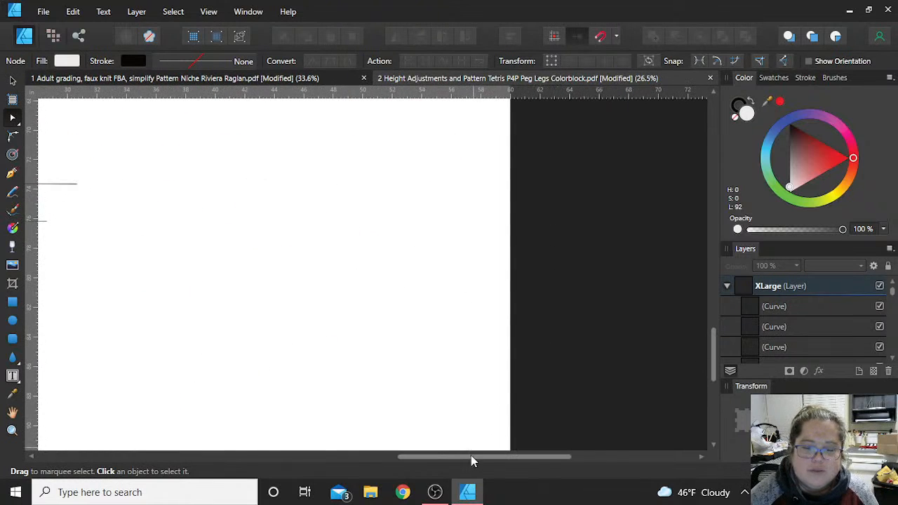
{"action": "left_click_drag", "start_coordinate": [471, 458], "coordinate": [320, 392]}
{"action": "scroll", "coordinate": [319, 392], "scroll_direction": "down", "scroll_amount": 2}
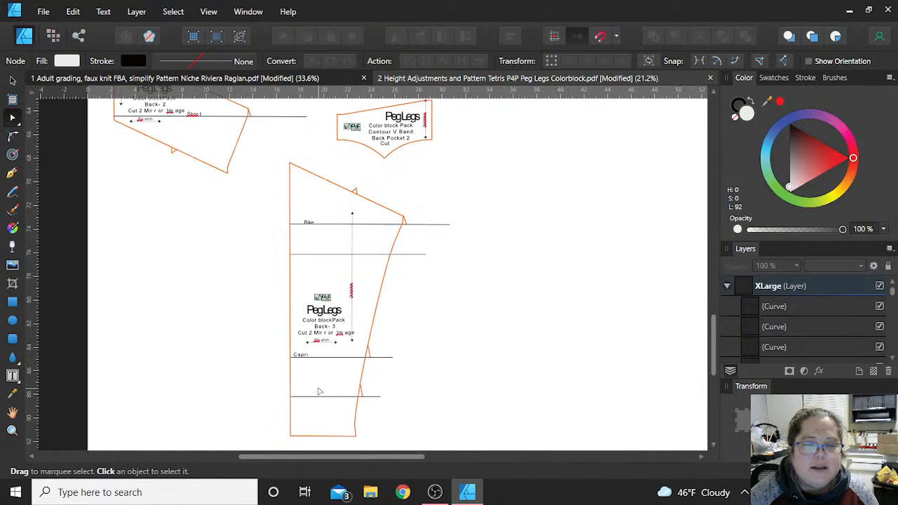
{"action": "scroll", "coordinate": [463, 324], "scroll_direction": "up", "scroll_amount": 4}
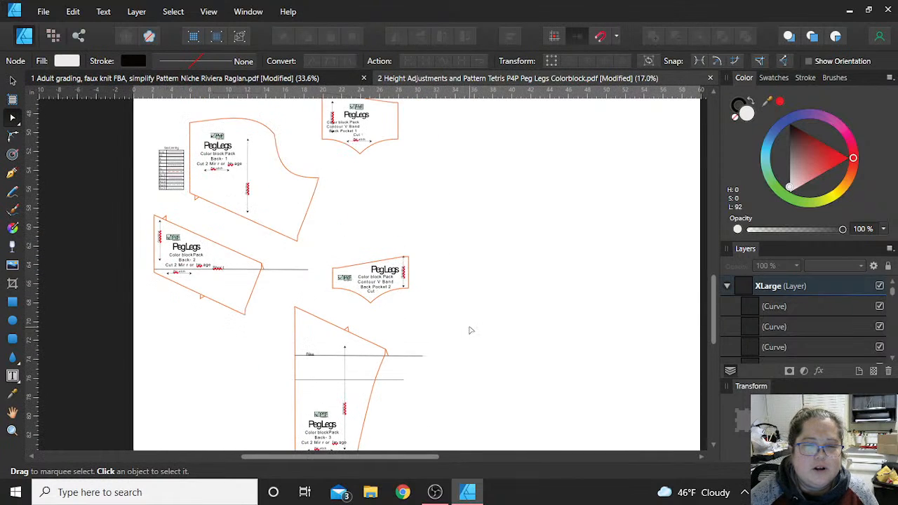
{"action": "scroll", "coordinate": [473, 333], "scroll_direction": "up", "scroll_amount": 5}
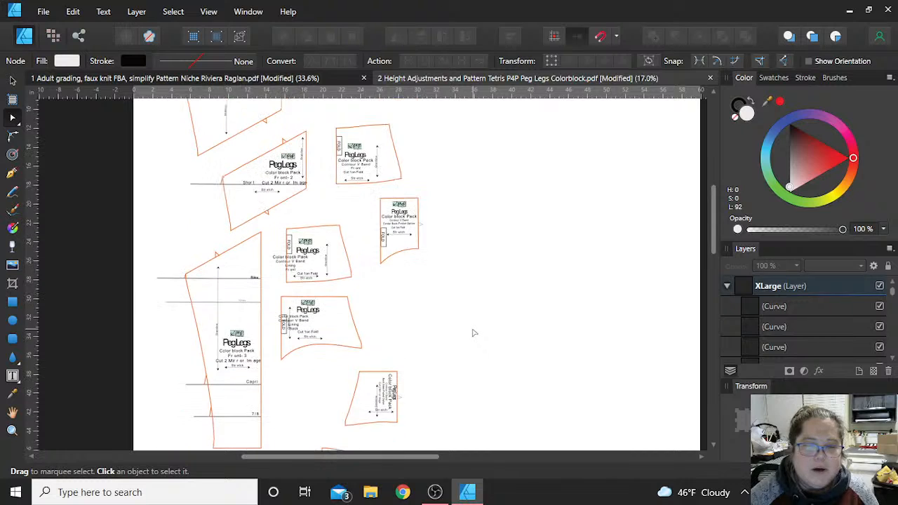
{"action": "scroll", "coordinate": [477, 334], "scroll_direction": "up", "scroll_amount": 1}
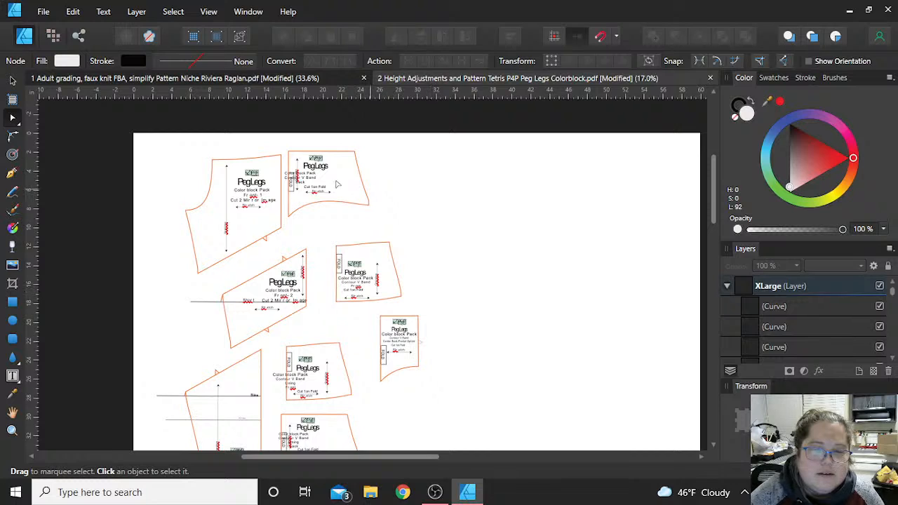
- Select the Contour V Band Back piece with all its markings and move it to the empty upper-right area of the page
{"action": "left_click_drag", "start_coordinate": [420, 230], "coordinate": [279, 138]}
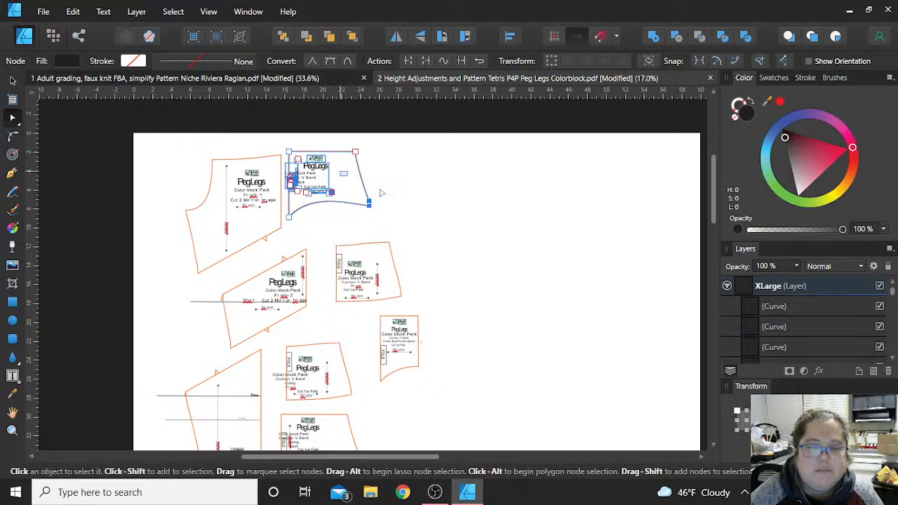
{"action": "left_click_drag", "start_coordinate": [341, 171], "coordinate": [556, 227]}
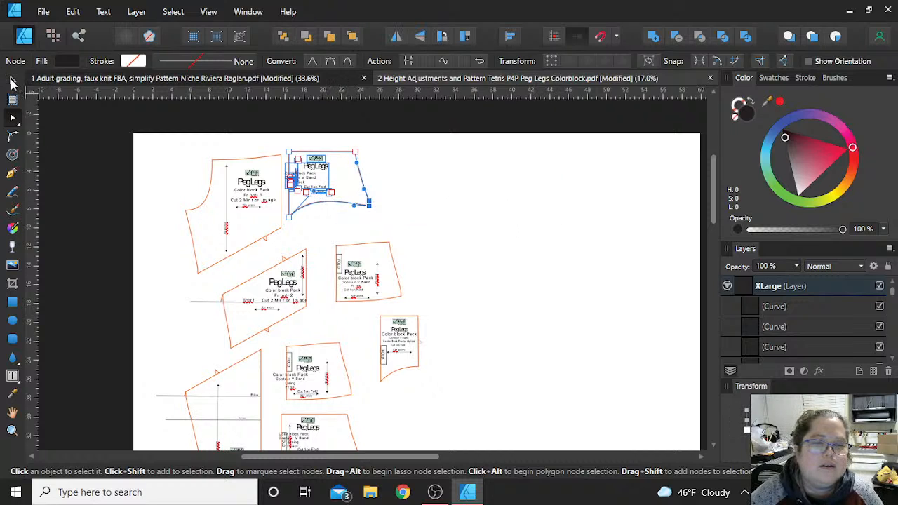
{"action": "left_click", "coordinate": [12, 82]}
{"action": "left_click_drag", "start_coordinate": [345, 184], "coordinate": [632, 195]}
{"action": "left_click", "coordinate": [549, 291]}
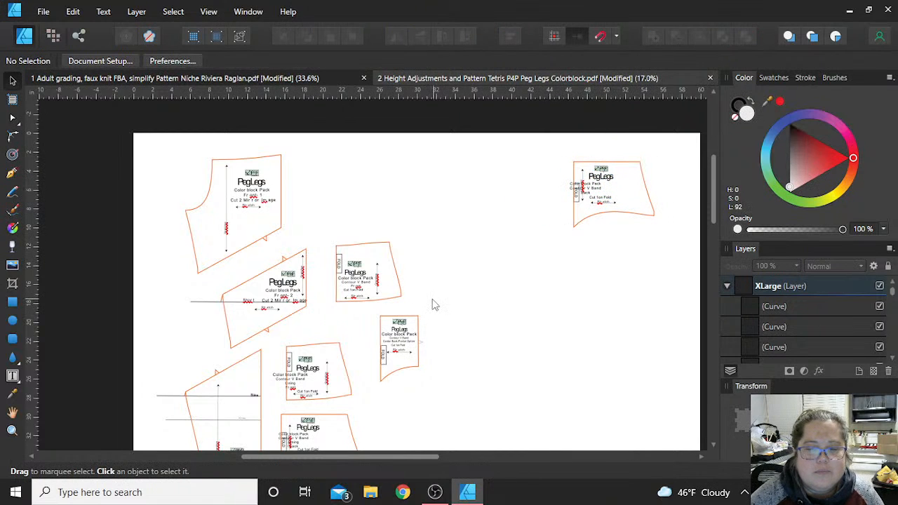
- Move the Contour V Band Front piece with its markings up beside the relocated Contour V Band Back piece
{"action": "left_click_drag", "start_coordinate": [433, 305], "coordinate": [455, 305]}
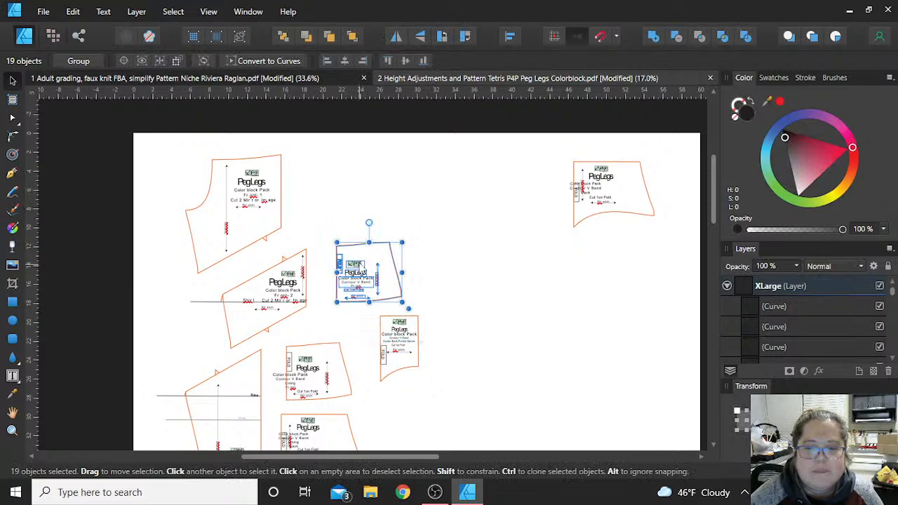
{"action": "left_click_drag", "start_coordinate": [361, 270], "coordinate": [502, 196]}
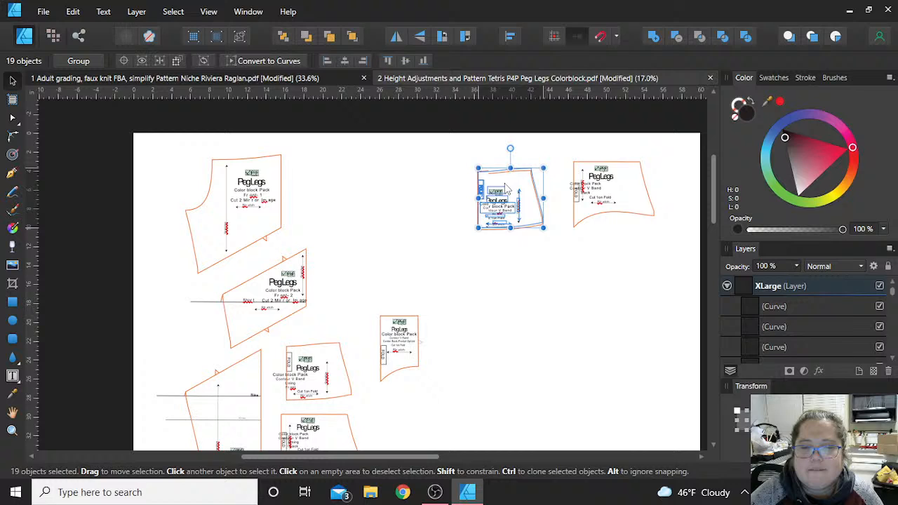
{"action": "left_click", "coordinate": [538, 267]}
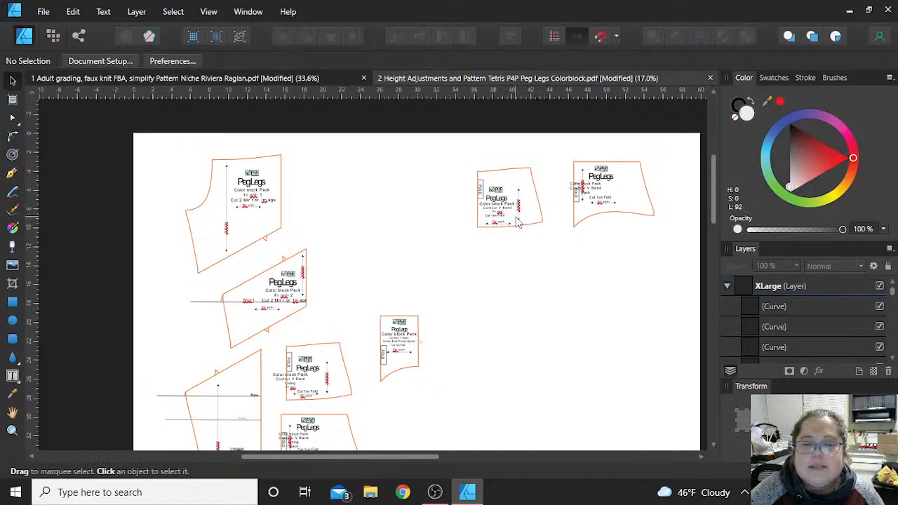
- Move the Contour V Band Back piece directly beneath the Contour V Band Front piece
{"action": "left_click_drag", "start_coordinate": [561, 144], "coordinate": [691, 264]}
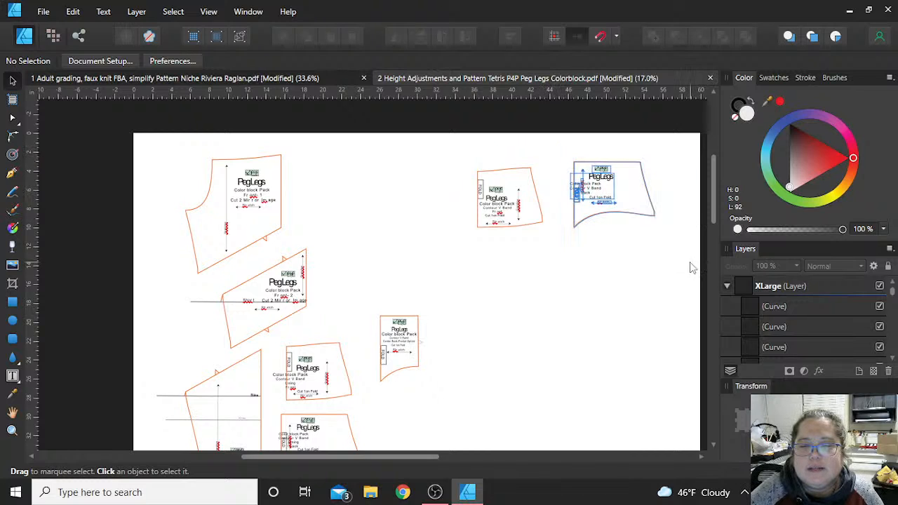
{"action": "left_click_drag", "start_coordinate": [634, 193], "coordinate": [537, 266]}
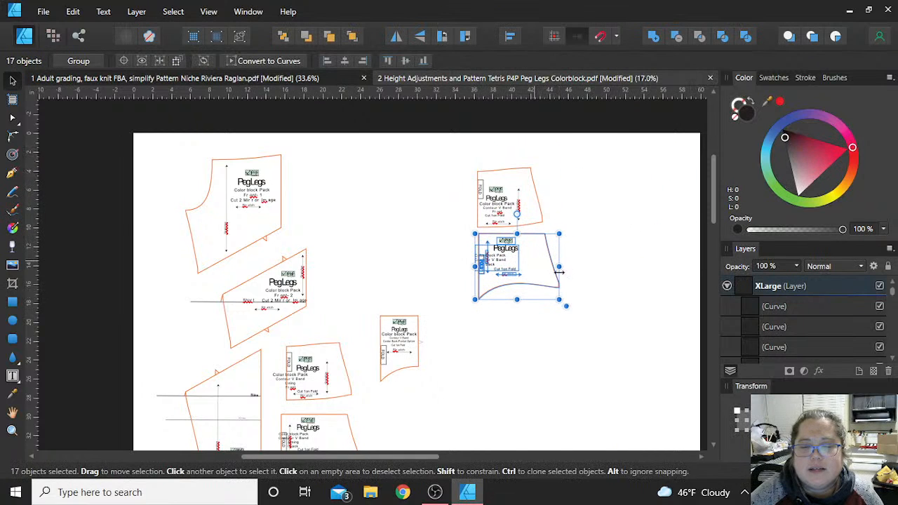
{"action": "left_click", "coordinate": [610, 285]}
- Move the small Contour V Band back pocket option piece up to the left of the Contour V Band Front piece
{"action": "scroll", "coordinate": [531, 360], "scroll_direction": "down", "scroll_amount": 3}
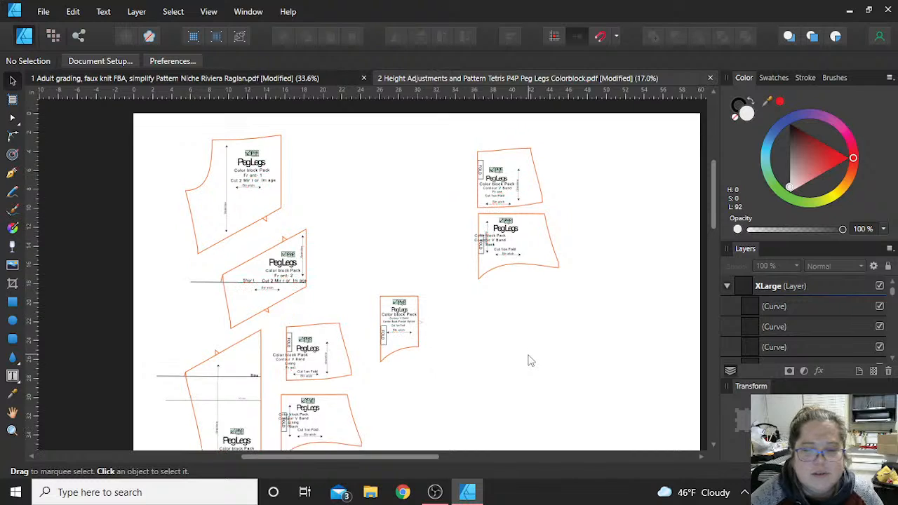
{"action": "left_click_drag", "start_coordinate": [354, 209], "coordinate": [445, 337]}
{"action": "scroll", "coordinate": [403, 316], "scroll_direction": "up", "scroll_amount": 2}
{"action": "left_click_drag", "start_coordinate": [404, 317], "coordinate": [432, 163]}
{"action": "left_click", "coordinate": [402, 323]}
- Try moving the Contour V Band Lining Front piece to the page's upper-right area, undo the move and deselect the piece
{"action": "left_click_drag", "start_coordinate": [389, 368], "coordinate": [267, 290]}
{"action": "left_click_drag", "start_coordinate": [345, 319], "coordinate": [627, 144]}
{"action": "key", "text": "ctrl+z"}
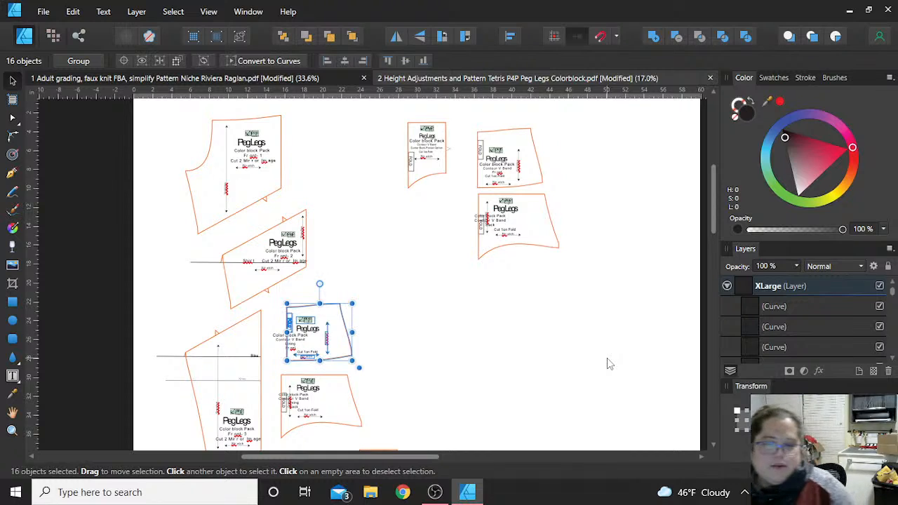
{"action": "left_click", "coordinate": [533, 305]}
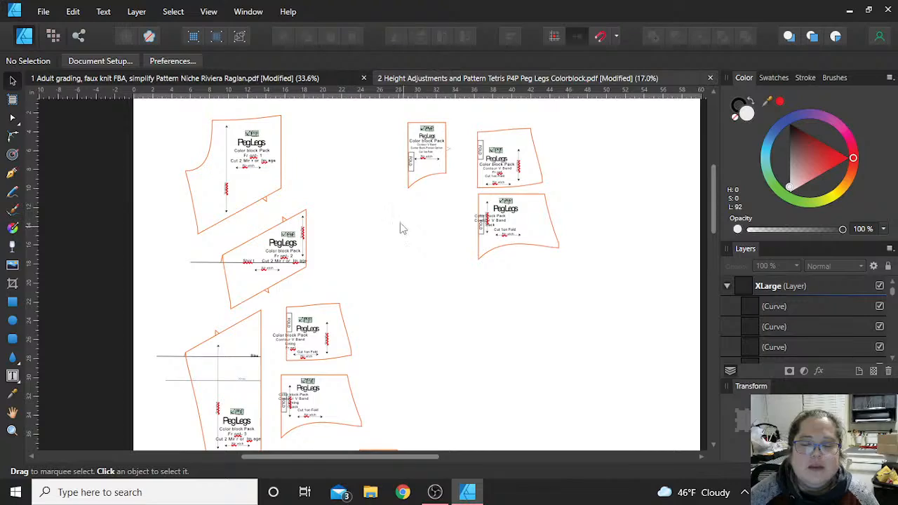
- Switch to OBS Studio and transition the program output to the Logitech camera scene
{"action": "left_click", "coordinate": [435, 492]}
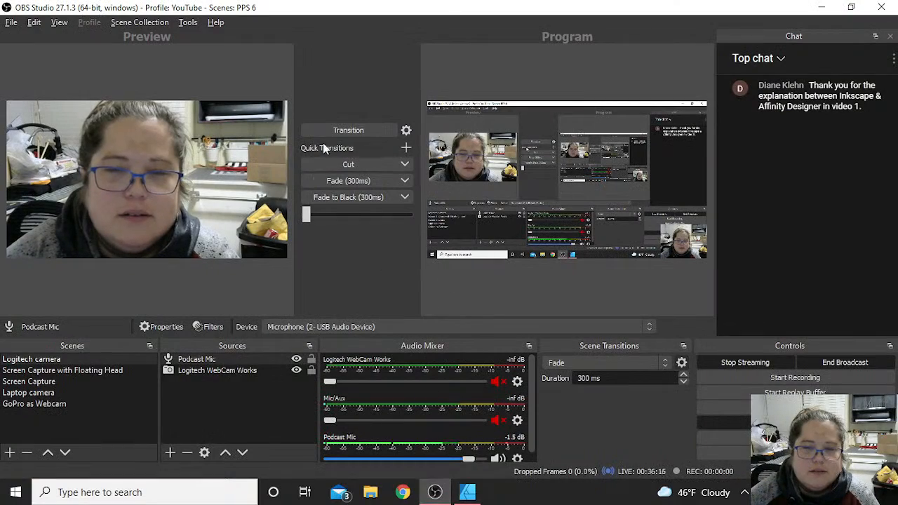
{"action": "left_click", "coordinate": [339, 129]}
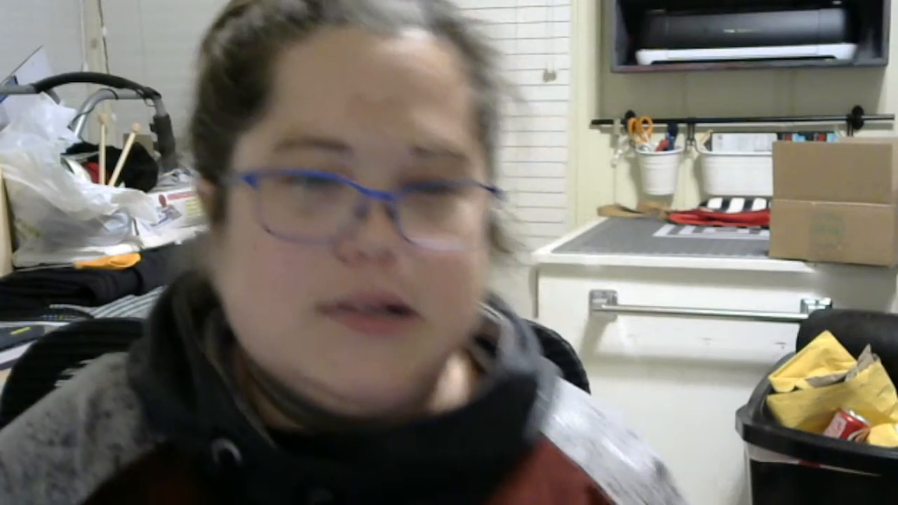
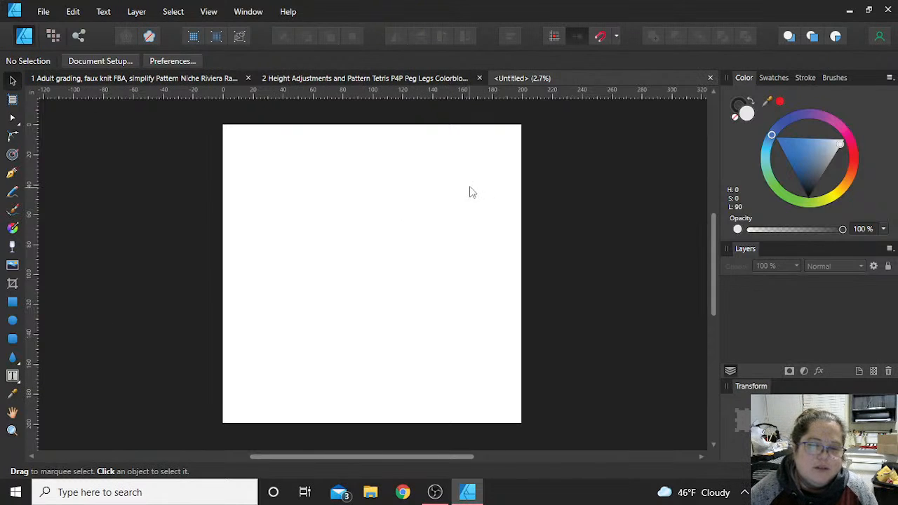
- Draw a rectangle for the fabric, resize it to about 85 by 28 in, and move it slightly right and down on the page
{"action": "left_click", "coordinate": [11, 302]}
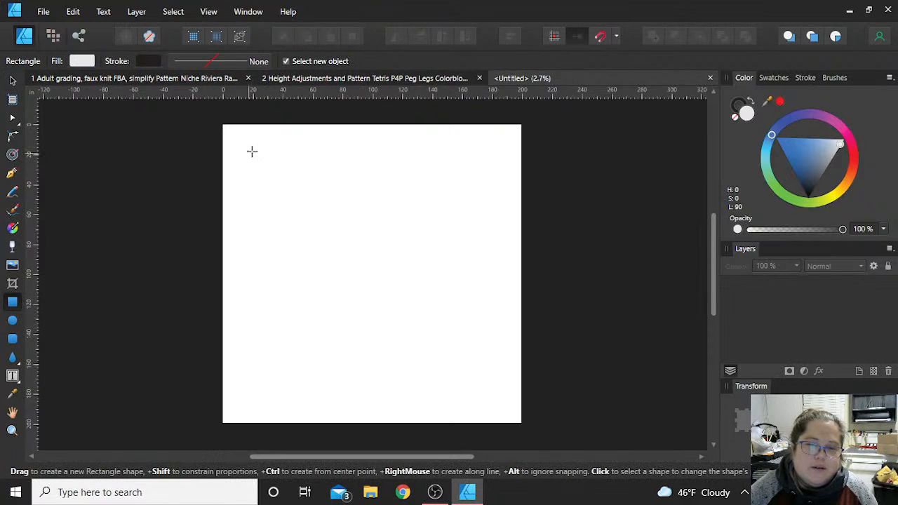
{"action": "left_click_drag", "start_coordinate": [251, 151], "coordinate": [484, 219]}
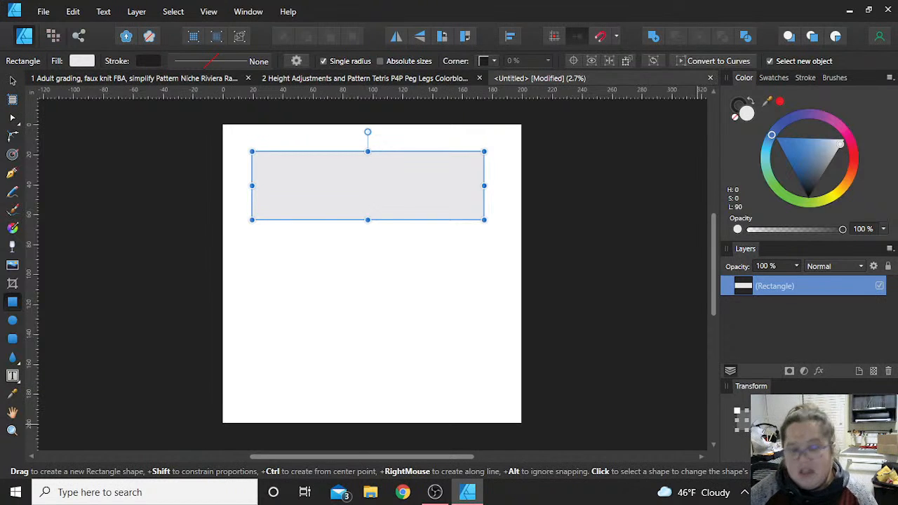
{"action": "key", "text": "Return"}
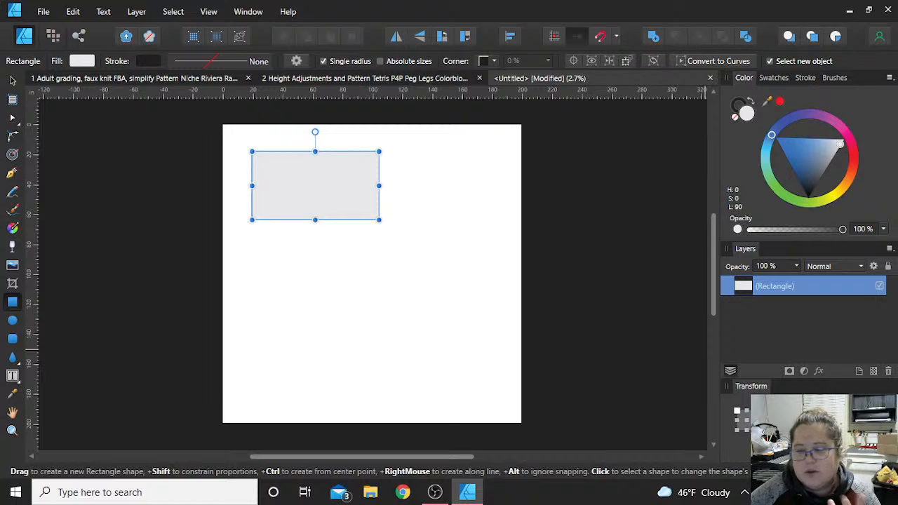
{"action": "key", "text": "Return"}
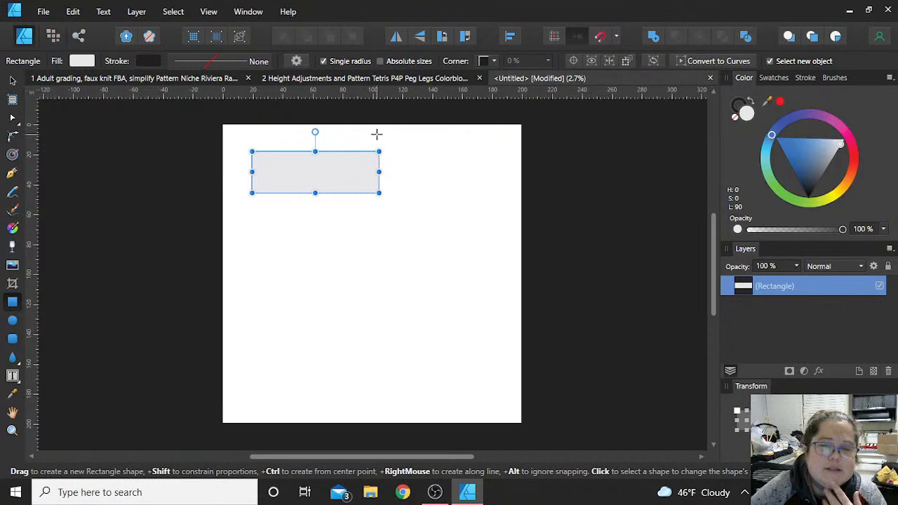
{"action": "key", "text": "v"}
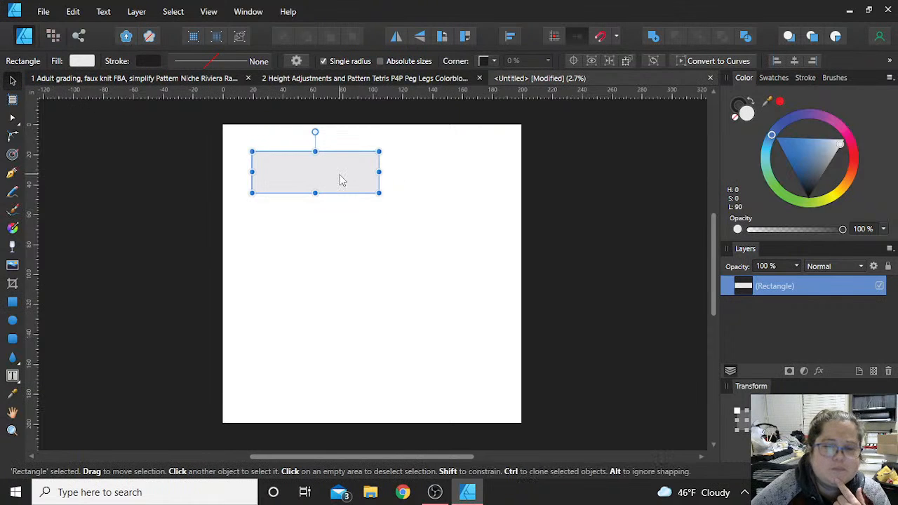
{"action": "left_click_drag", "start_coordinate": [339, 181], "coordinate": [379, 191]}
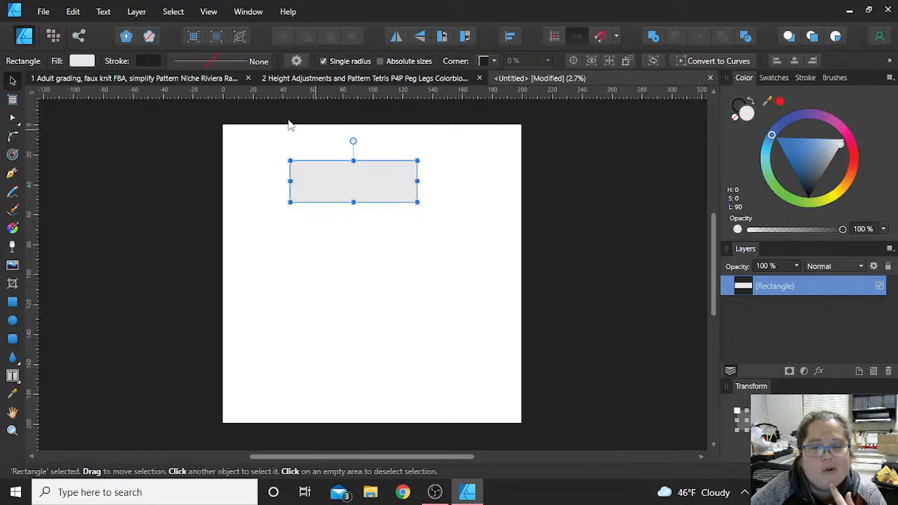
- Add a text frame just above the rectangle's upper-left corner and enter the fabric label "BlaBlack Fabric"
{"action": "left_click", "coordinate": [12, 377]}
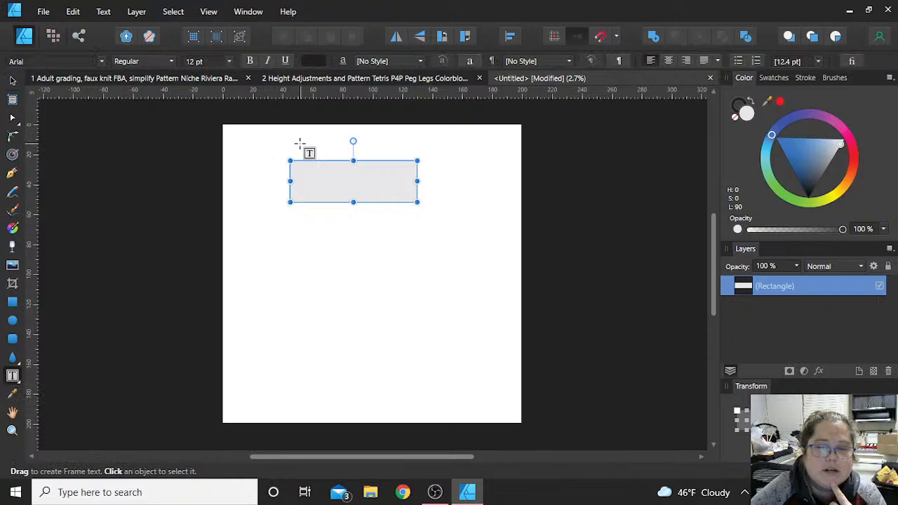
{"action": "left_click", "coordinate": [297, 150]}
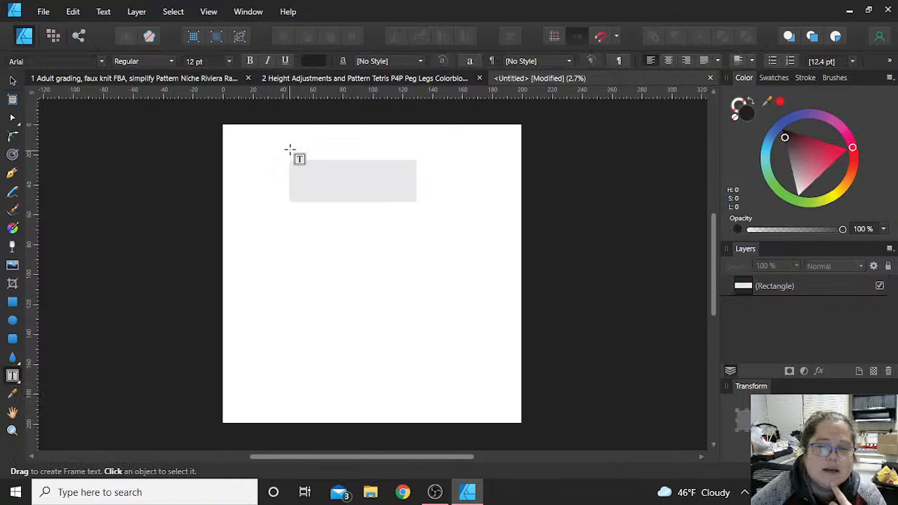
{"action": "left_click_drag", "start_coordinate": [290, 149], "coordinate": [316, 157]}
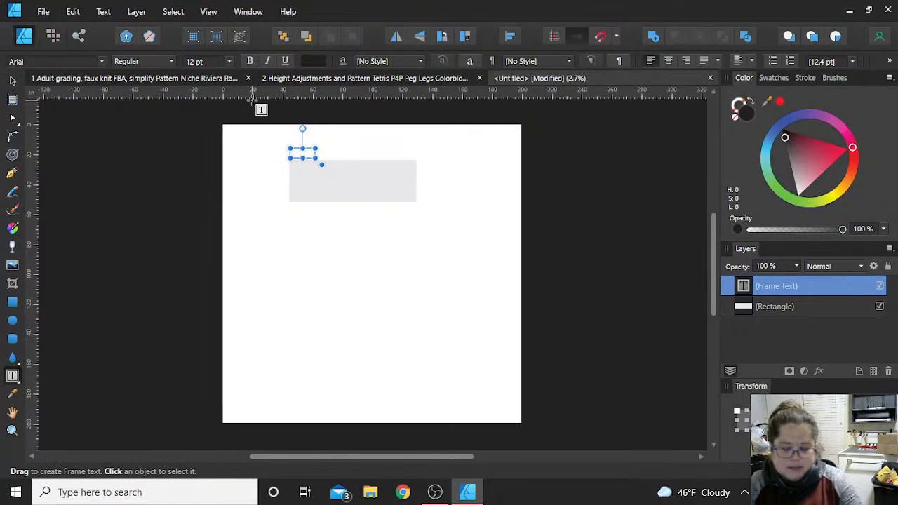
{"action": "type", "text": "T"}
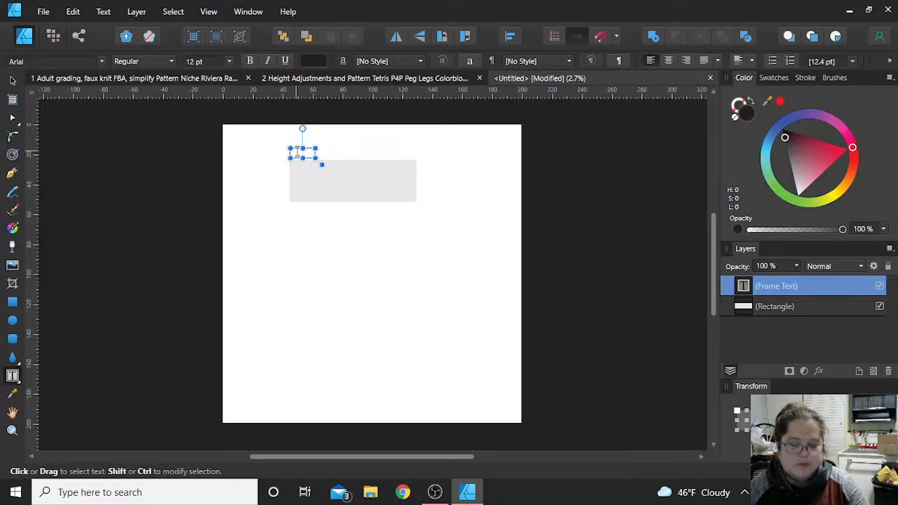
{"action": "scroll", "coordinate": [288, 149], "scroll_direction": "up", "scroll_amount": 4}
{"action": "scroll", "coordinate": [326, 203], "scroll_direction": "up", "scroll_amount": 4}
{"action": "scroll", "coordinate": [326, 202], "scroll_direction": "up", "scroll_amount": 2}
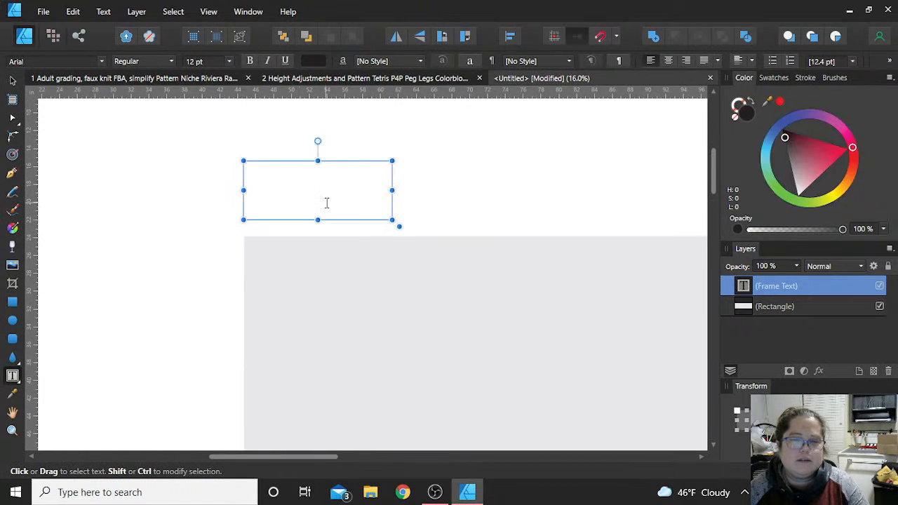
{"action": "left_click", "coordinate": [311, 190]}
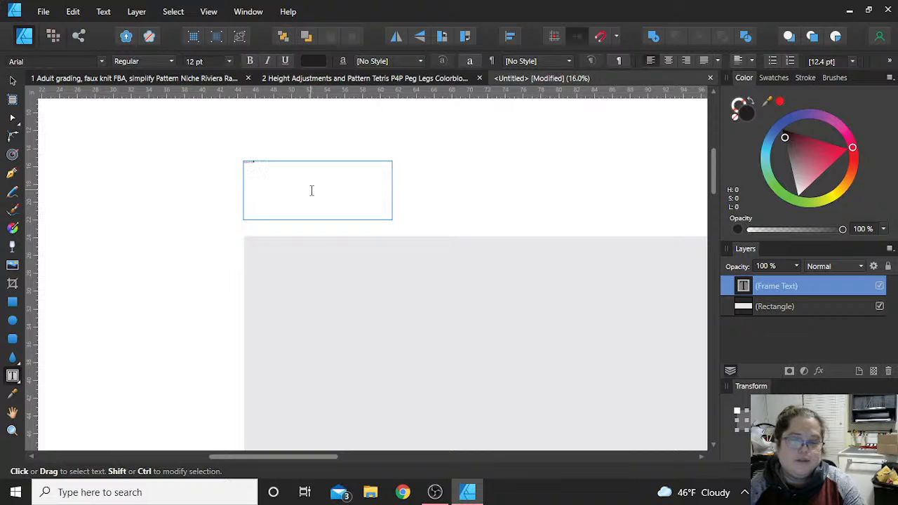
{"action": "key", "text": "Escape"}
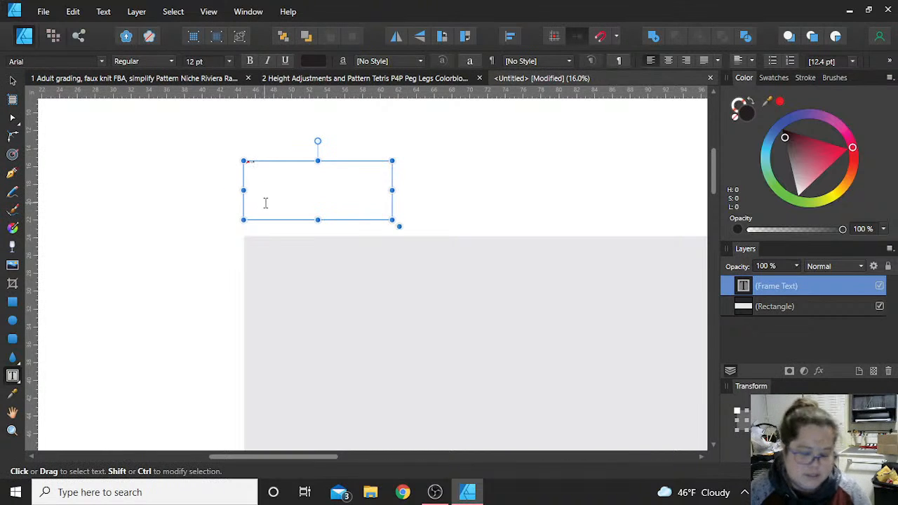
{"action": "left_click", "coordinate": [265, 203]}
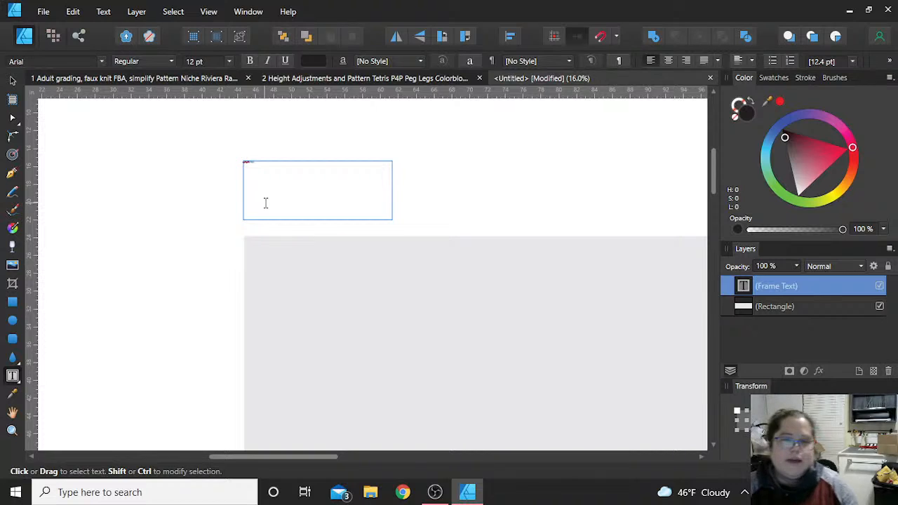
{"action": "key", "text": "Escape"}
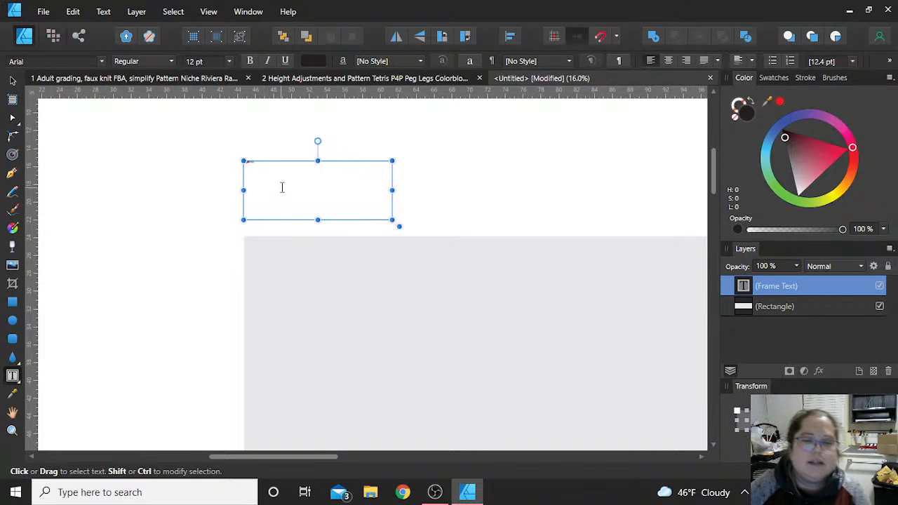
- Set the fabric label's font size to 96 pt and correct its text to "Black Fabric"
{"action": "left_click", "coordinate": [229, 61]}
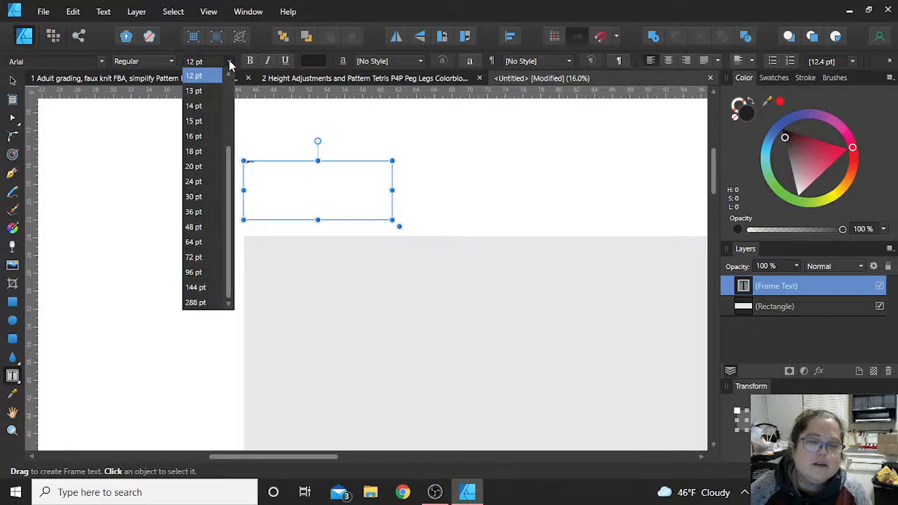
{"action": "left_click", "coordinate": [201, 272]}
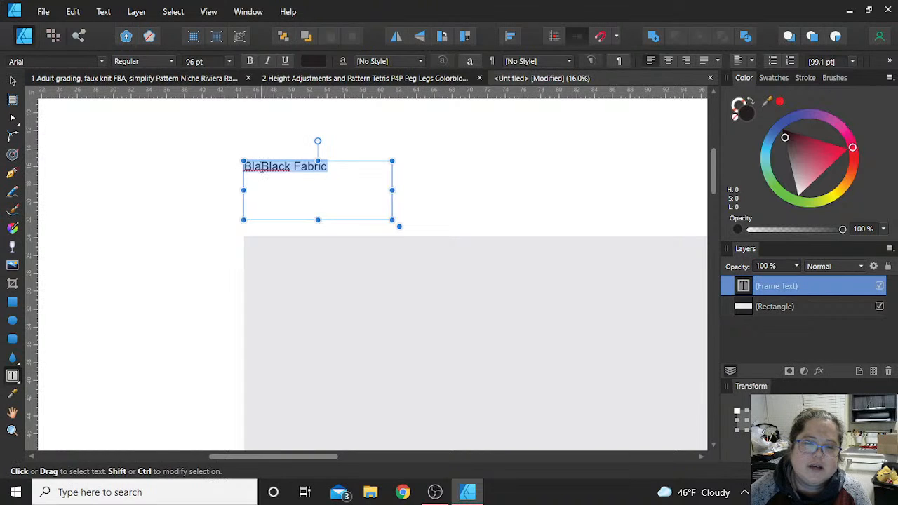
{"action": "left_click", "coordinate": [256, 167]}
{"action": "key", "text": "BackSpace"}
{"action": "key", "text": "BackSpace"}
{"action": "key", "text": "BackSpace"}
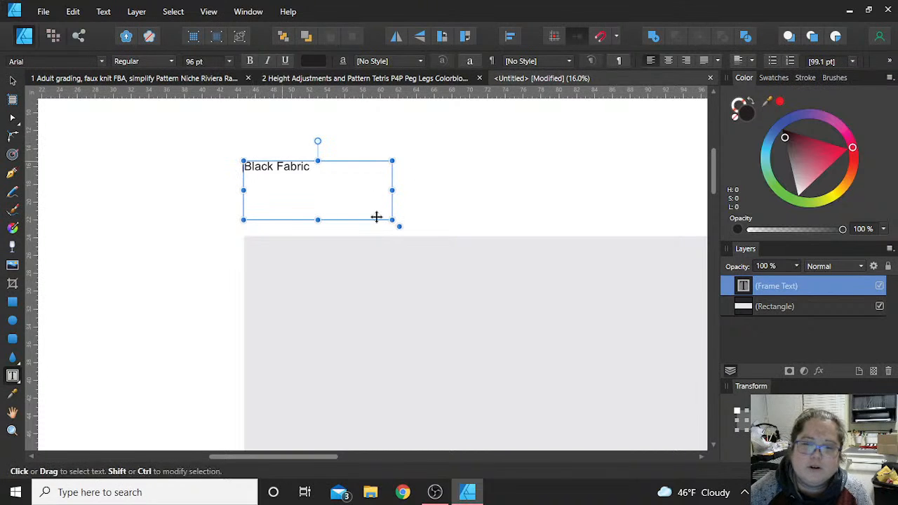
- Move the Black Fabric label slightly down and right toward the rectangle and deselect it
{"action": "key", "text": "Escape"}
{"action": "key", "text": "v"}
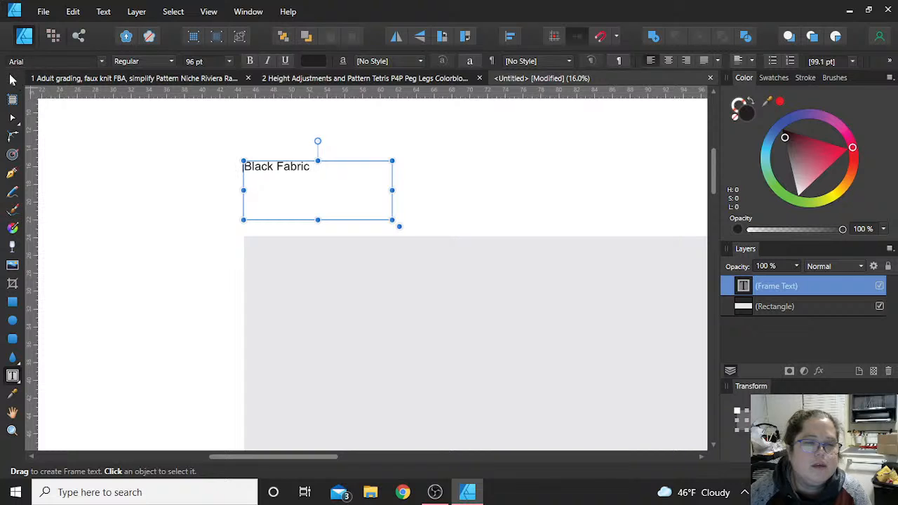
{"action": "left_click", "coordinate": [207, 197]}
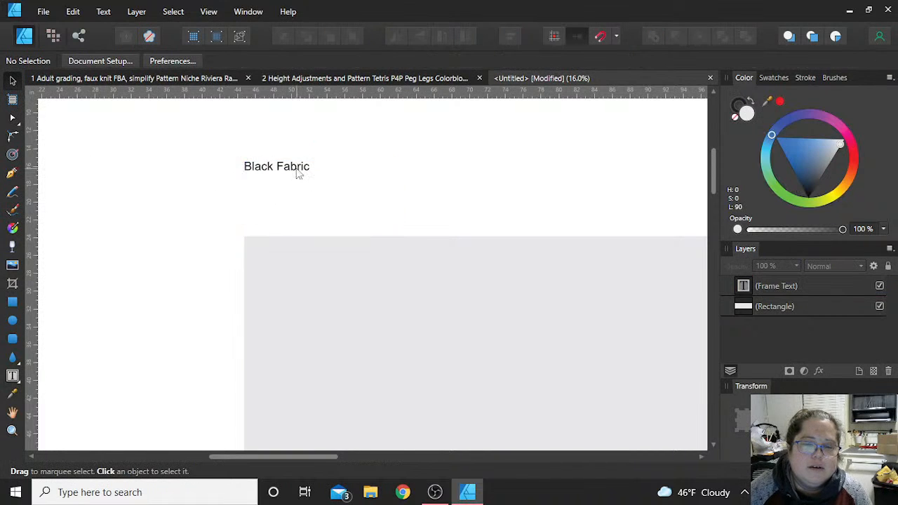
{"action": "mouse_move", "coordinate": [294, 164]}
{"action": "left_mouse_down"}
{"action": "mouse_move", "coordinate": [325, 225]}
{"action": "mouse_move", "coordinate": [291, 160]}
{"action": "mouse_move", "coordinate": [310, 245]}
{"action": "mouse_move", "coordinate": [284, 176]}
{"action": "left_mouse_up"}
{"action": "left_click", "coordinate": [167, 217]}
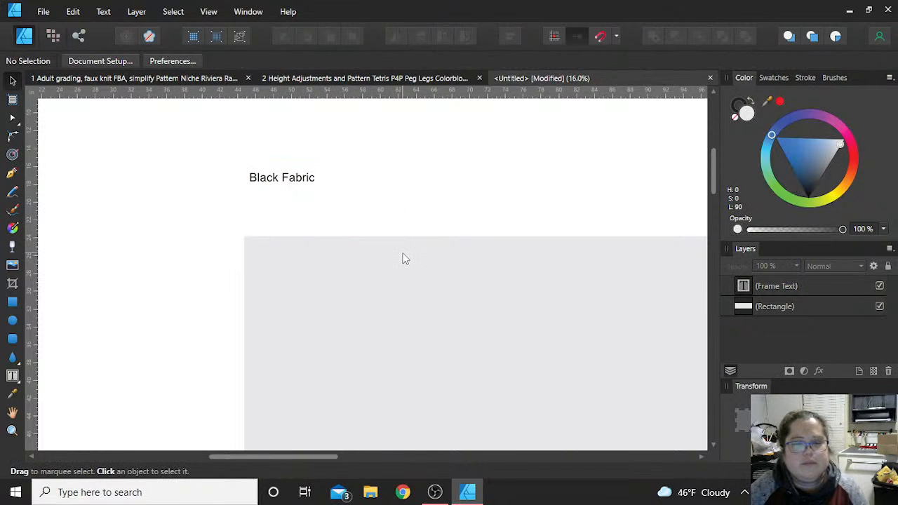
- Copy the two Contour V Band pieces and the back pocket option piece from the Height Adjustments and Pattern Tetris document into the untitled document
{"action": "scroll", "coordinate": [405, 258], "scroll_direction": "down", "scroll_amount": 2}
{"action": "scroll", "coordinate": [405, 259], "scroll_direction": "down", "scroll_amount": 1}
{"action": "scroll", "coordinate": [403, 256], "scroll_direction": "down", "scroll_amount": 2}
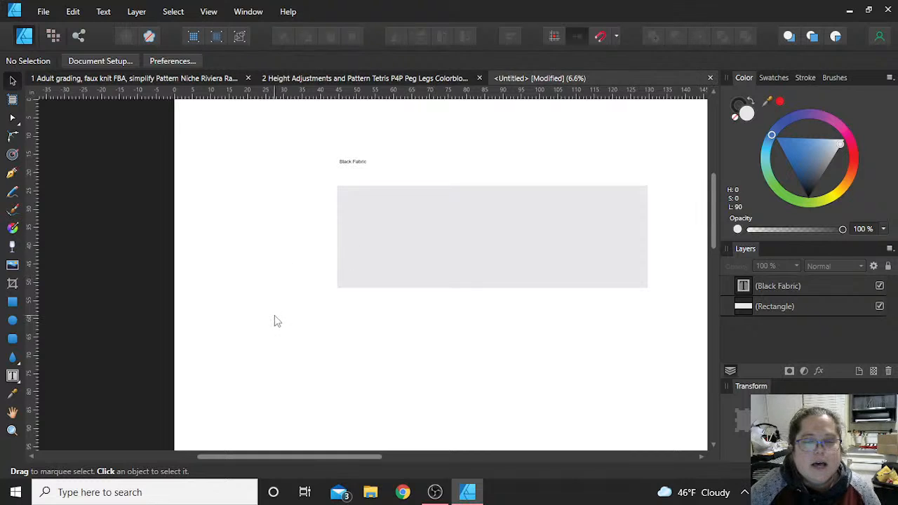
{"action": "left_click", "coordinate": [375, 79]}
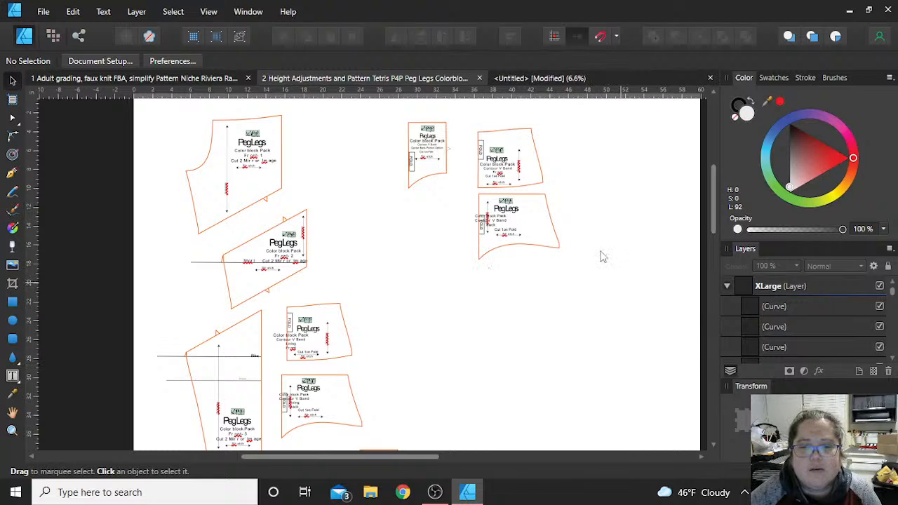
{"action": "left_click_drag", "start_coordinate": [620, 281], "coordinate": [380, 94]}
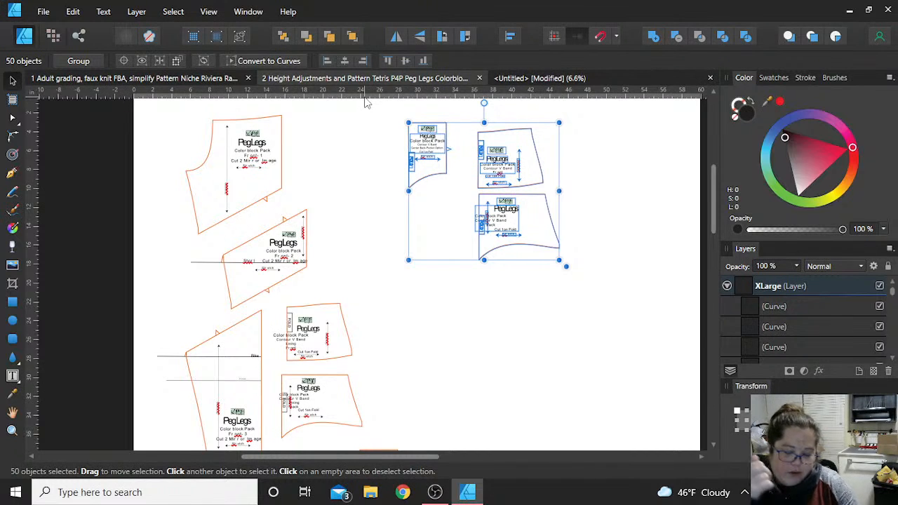
{"action": "left_click", "coordinate": [511, 79]}
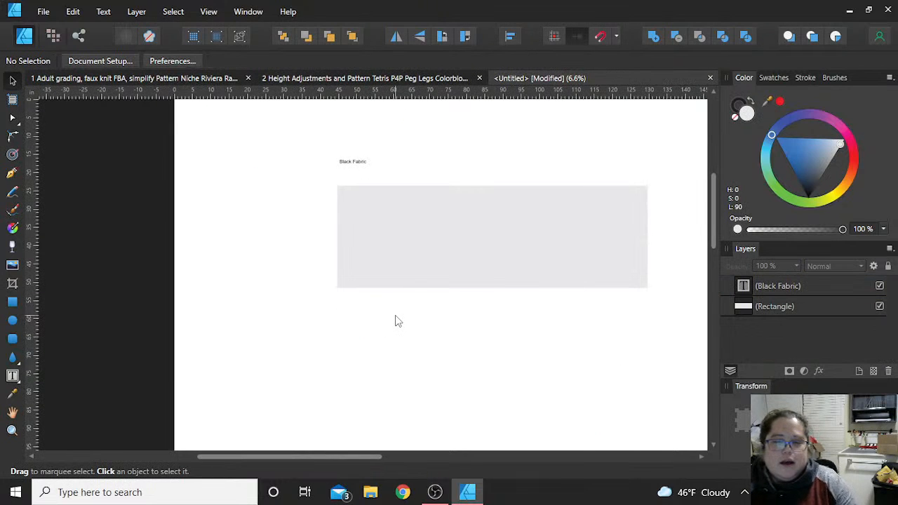
{"action": "key", "text": "ctrl+v"}
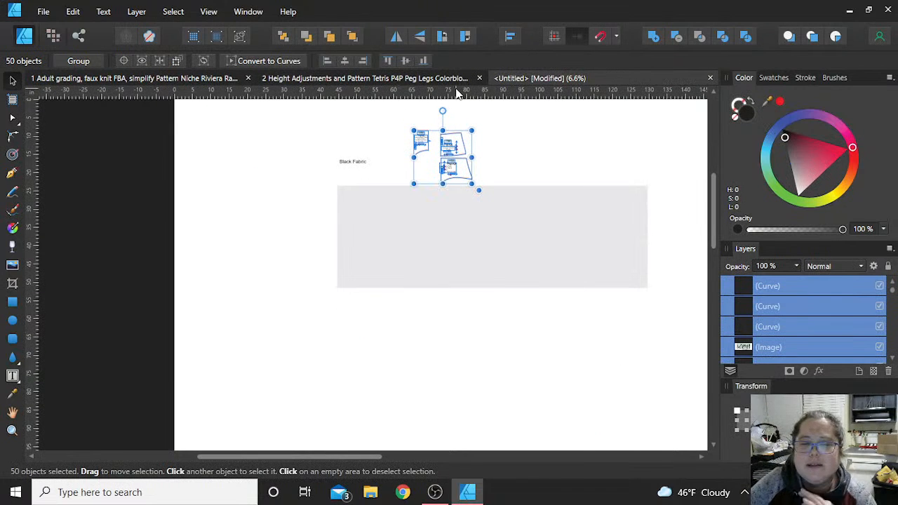
- Rotate the pasted V band pieces counter-clockwise, place them in the fabric rectangle's upper-left corner, and deselect them
{"action": "left_click", "coordinate": [444, 39]}
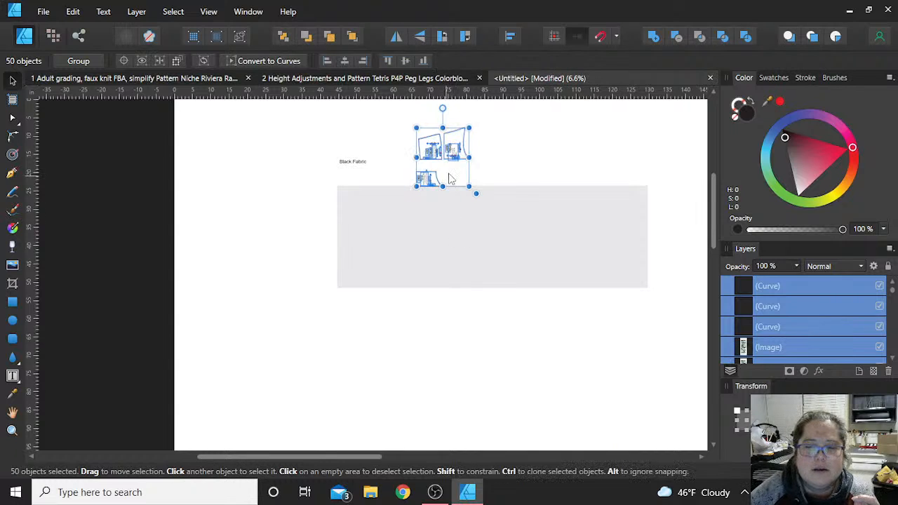
{"action": "left_click_drag", "start_coordinate": [449, 178], "coordinate": [376, 240]}
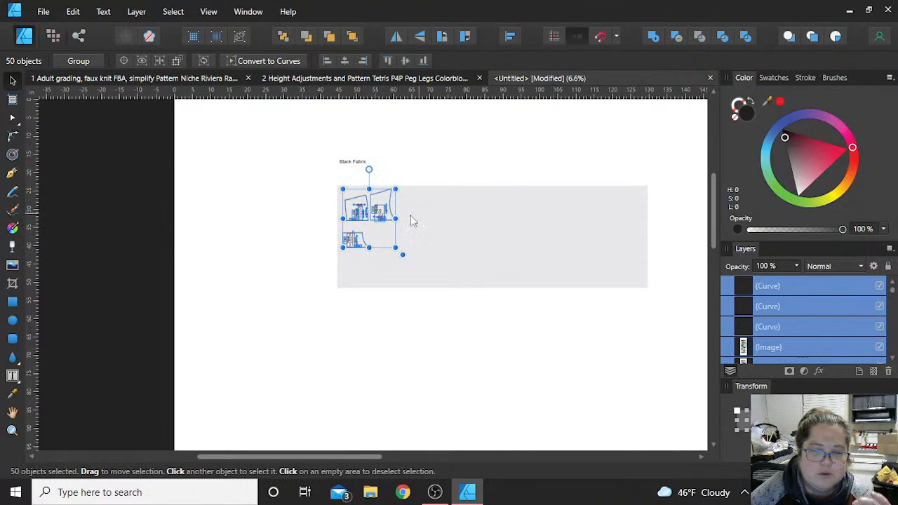
{"action": "left_click", "coordinate": [259, 235]}
- Try moving the small V Band back pocket option piece off the fabric rectangle's left side, and undo the move
{"action": "scroll", "coordinate": [395, 249], "scroll_direction": "up", "scroll_amount": 2}
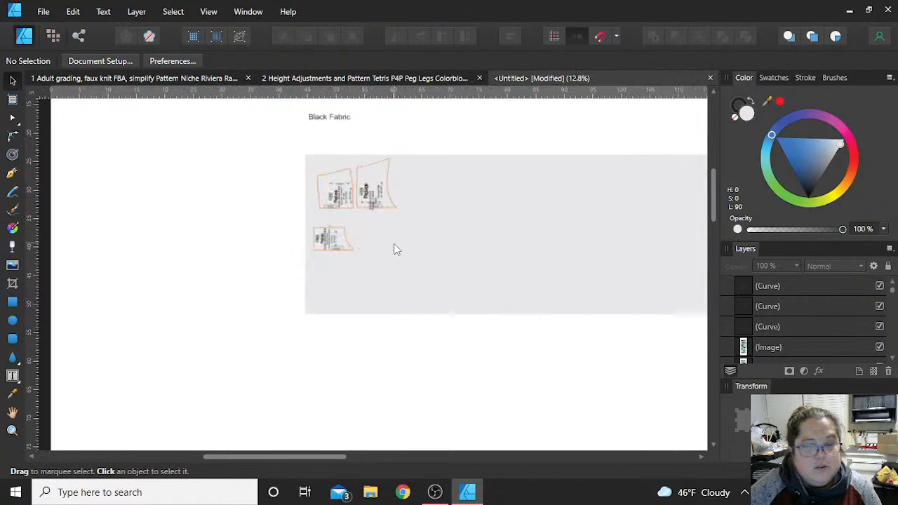
{"action": "scroll", "coordinate": [395, 249], "scroll_direction": "up", "scroll_amount": 2}
{"action": "scroll", "coordinate": [372, 271], "scroll_direction": "up", "scroll_amount": 3}
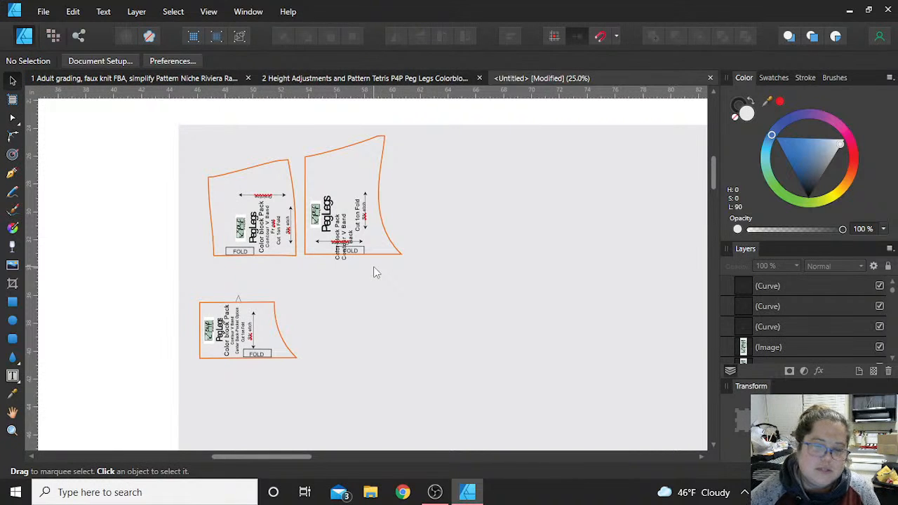
{"action": "scroll", "coordinate": [374, 271], "scroll_direction": "down", "scroll_amount": 2}
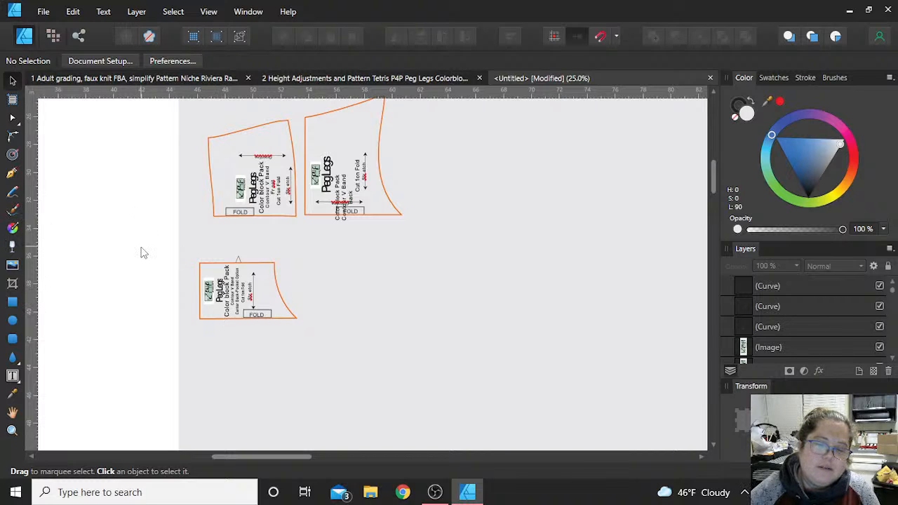
{"action": "left_click_drag", "start_coordinate": [147, 232], "coordinate": [324, 325]}
{"action": "left_click_drag", "start_coordinate": [284, 346], "coordinate": [193, 251]}
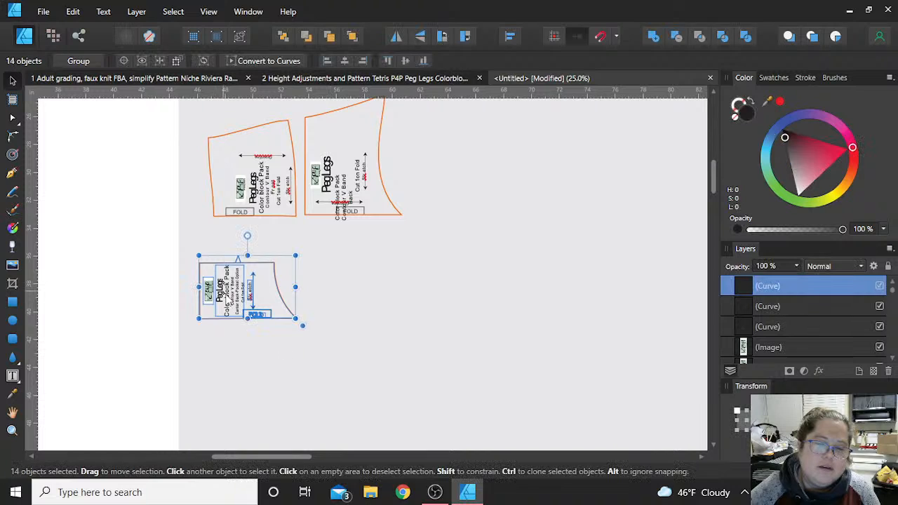
{"action": "left_click_drag", "start_coordinate": [240, 302], "coordinate": [101, 209]}
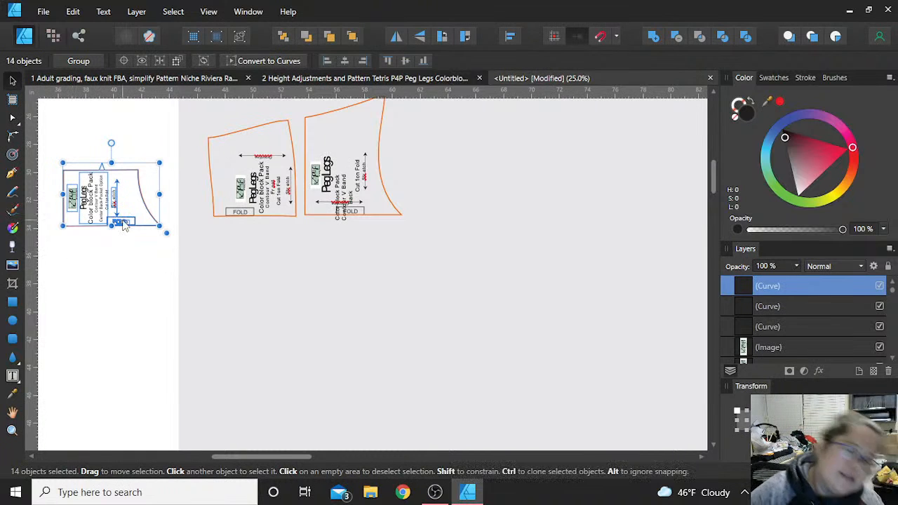
{"action": "key", "text": "ctrl+z"}
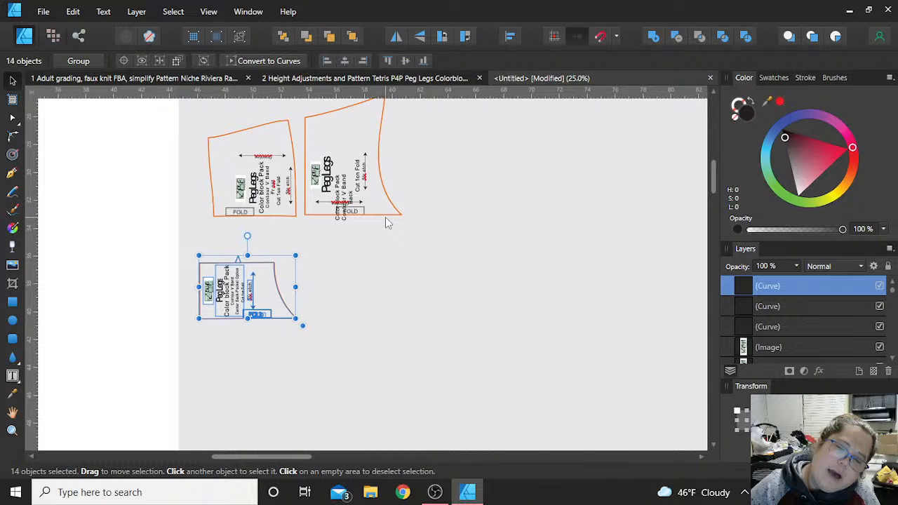
{"action": "scroll", "coordinate": [385, 222], "scroll_direction": "up", "scroll_amount": 1}
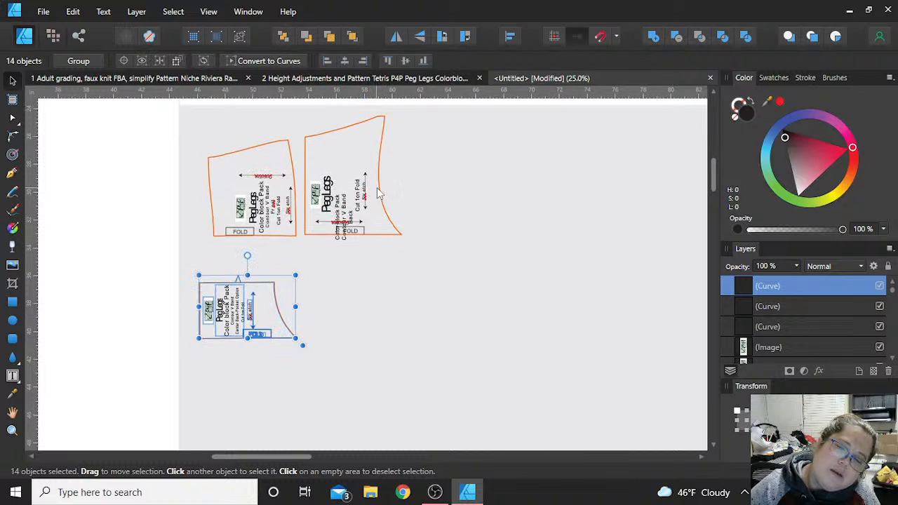
- Delete the outline curve of the Contour V Band Back piece from the fabric rectangle
{"action": "left_click", "coordinate": [378, 193]}
{"action": "scroll", "coordinate": [353, 233], "scroll_direction": "up", "scroll_amount": 2}
{"action": "scroll", "coordinate": [353, 233], "scroll_direction": "down", "scroll_amount": 1}
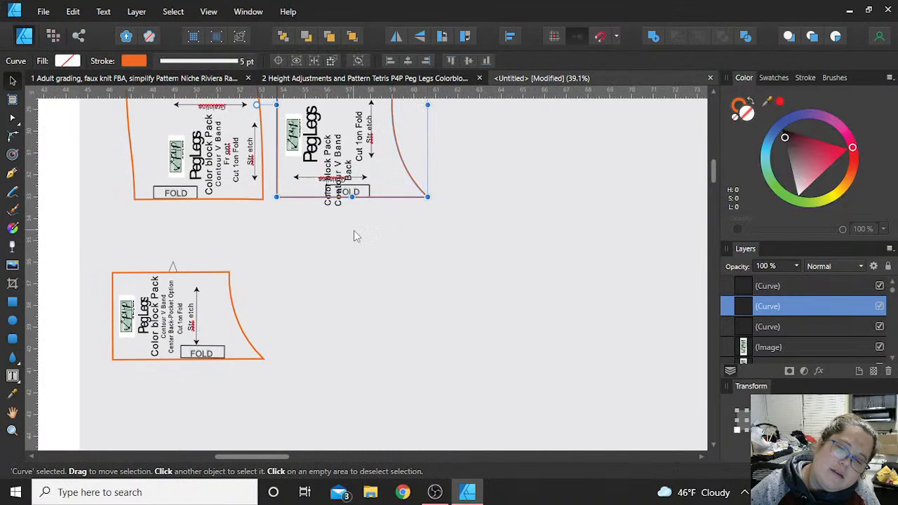
{"action": "scroll", "coordinate": [355, 235], "scroll_direction": "up", "scroll_amount": 3}
{"action": "scroll", "coordinate": [357, 237], "scroll_direction": "down", "scroll_amount": 4}
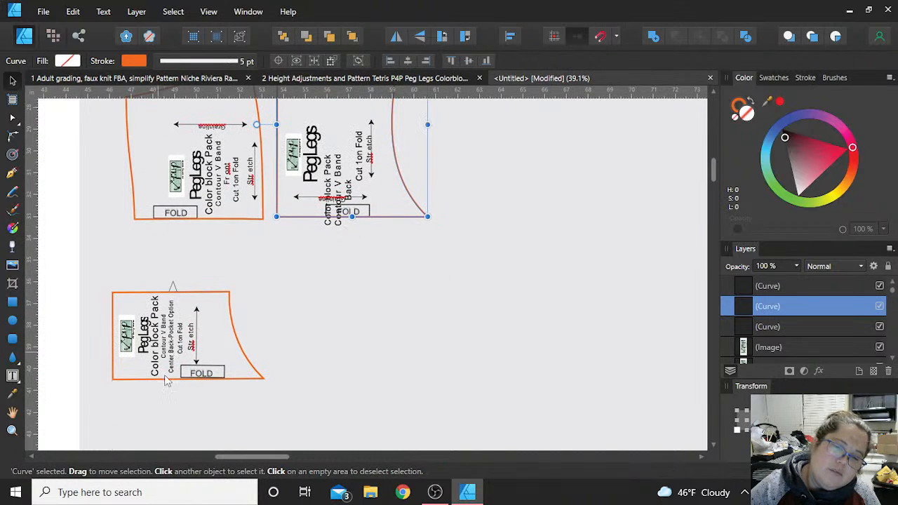
{"action": "scroll", "coordinate": [245, 340], "scroll_direction": "up", "scroll_amount": 4}
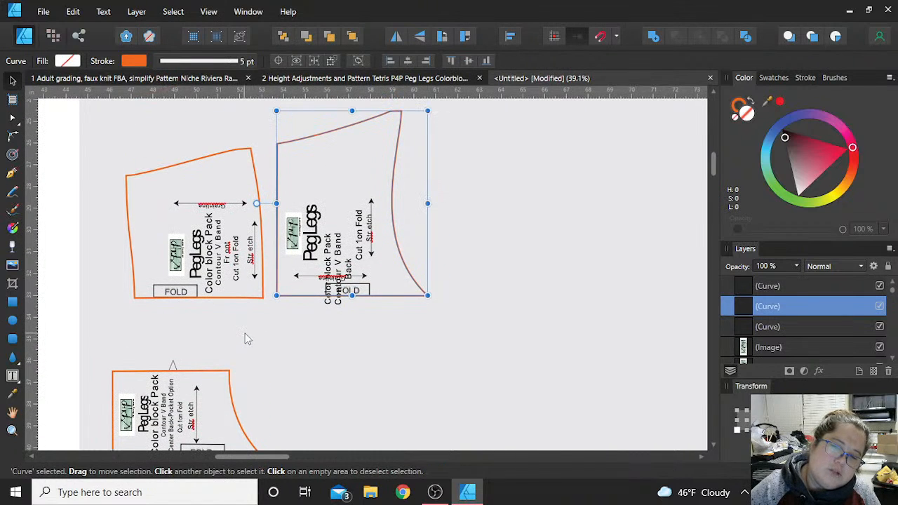
{"action": "key", "text": "Delete"}
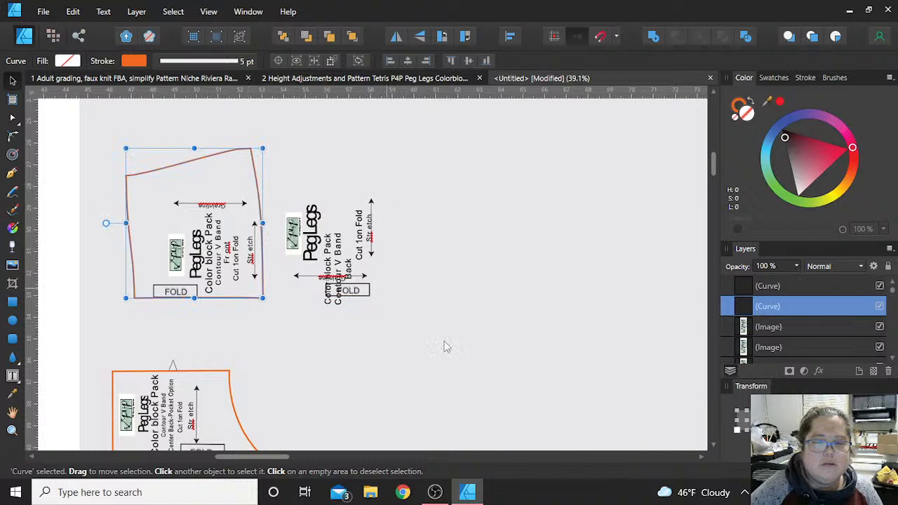
- Try to select the remaining Contour V Band Back label, and return the shifted fabric rectangle to its place
{"action": "left_click", "coordinate": [306, 219]}
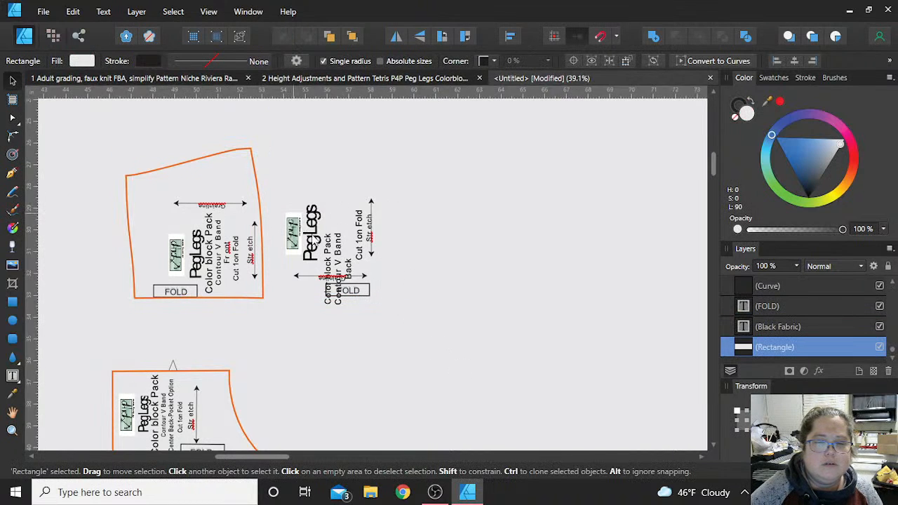
{"action": "left_click", "coordinate": [316, 241]}
{"action": "scroll", "coordinate": [316, 240], "scroll_direction": "down", "scroll_amount": 5}
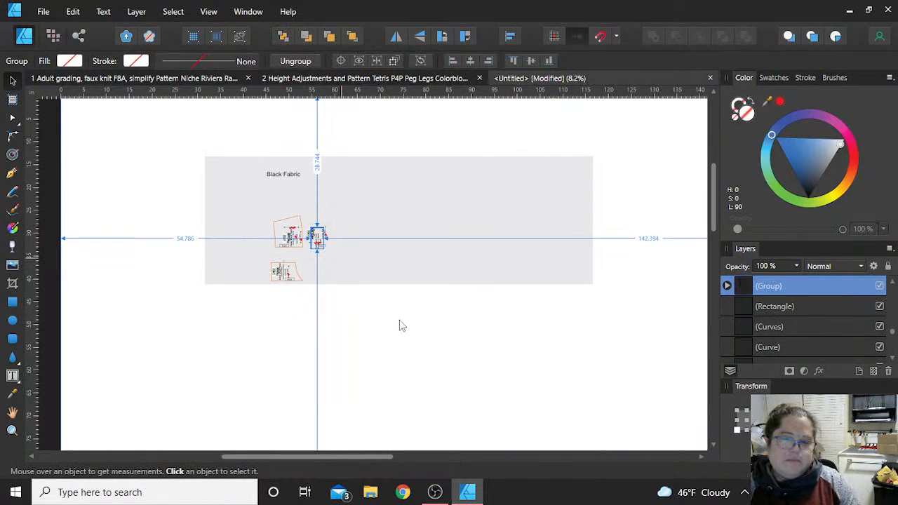
{"action": "left_click_drag", "start_coordinate": [340, 272], "coordinate": [399, 321]}
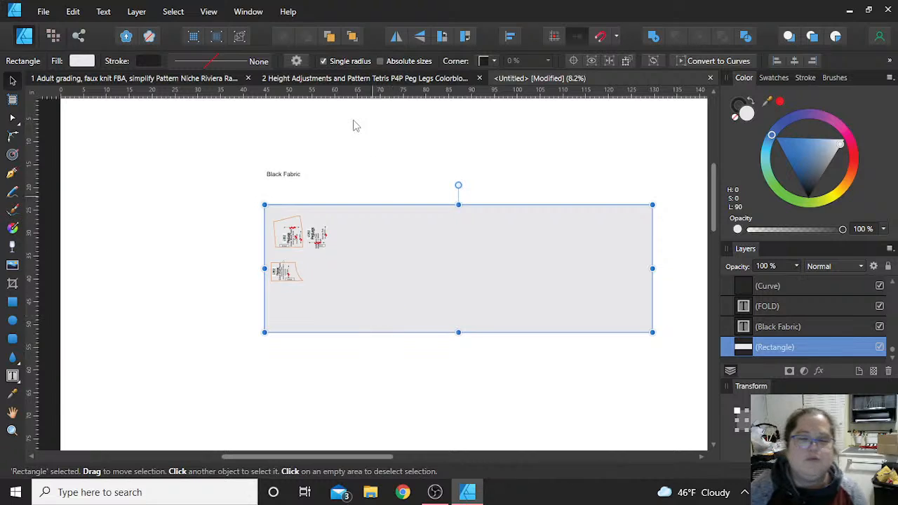
{"action": "left_click", "coordinate": [371, 171]}
{"action": "left_click", "coordinate": [416, 275]}
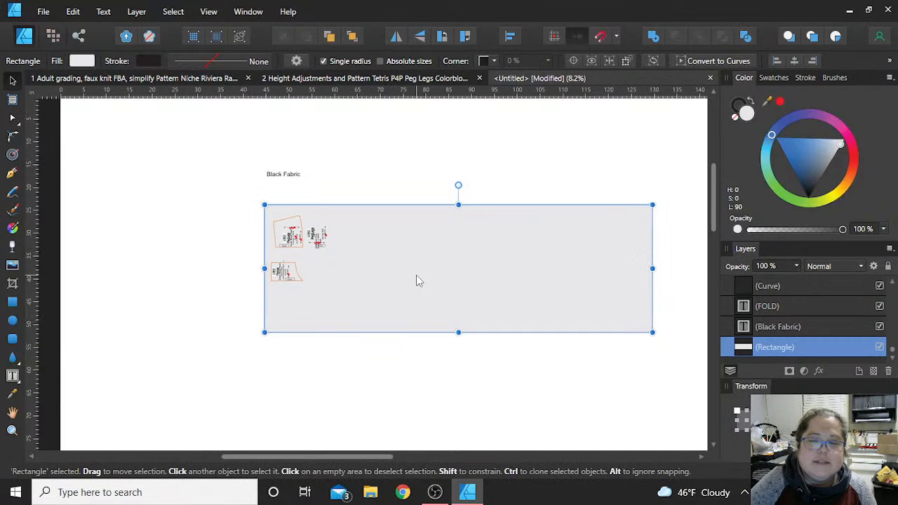
{"action": "right_click", "coordinate": [449, 236]}
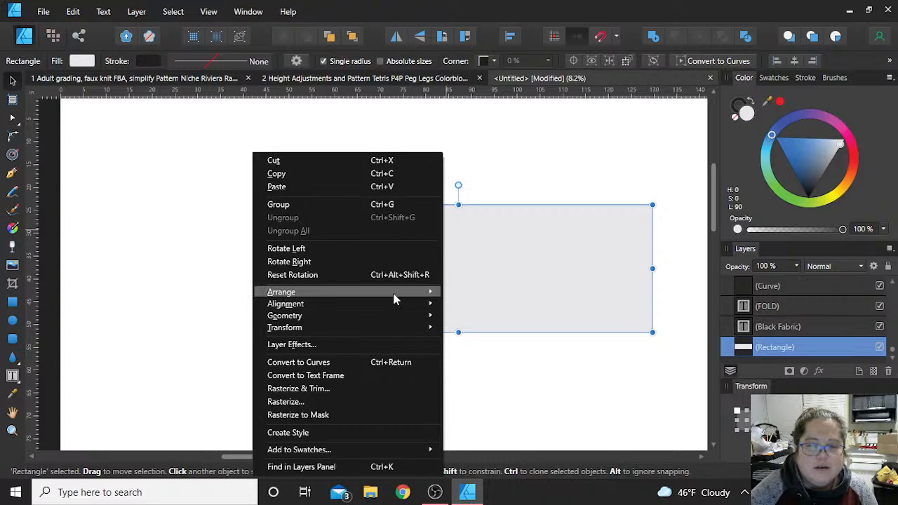
{"action": "mouse_move", "coordinate": [398, 294]}
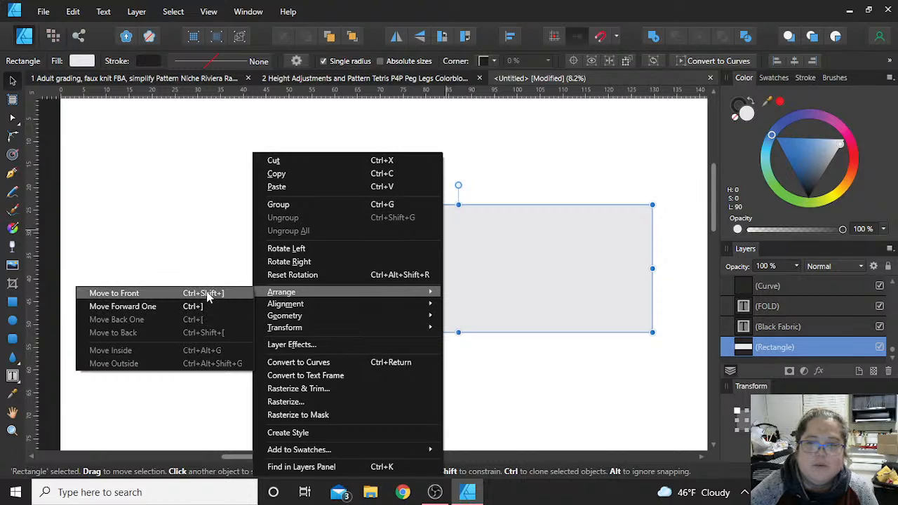
{"action": "left_click", "coordinate": [538, 164]}
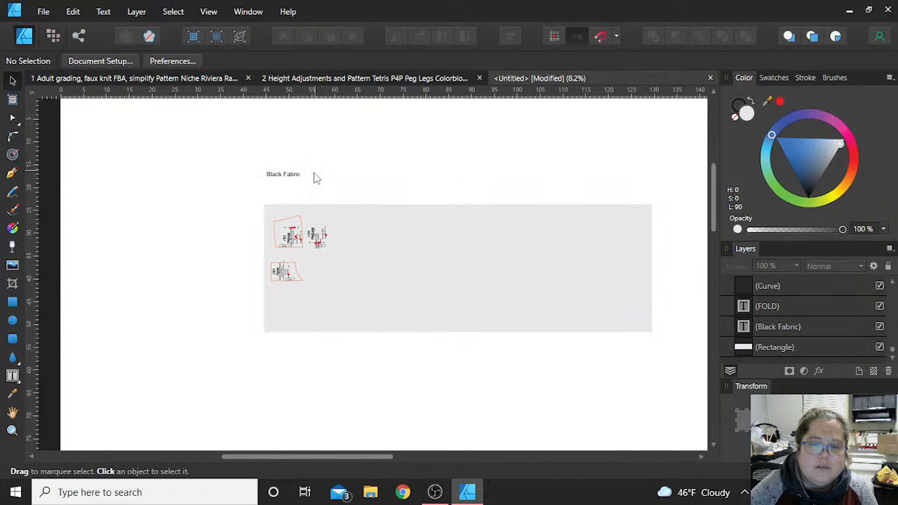
- Try moving the Black Fabric label onto the fabric rectangle, and undo the move
{"action": "left_click_drag", "start_coordinate": [307, 183], "coordinate": [338, 264]}
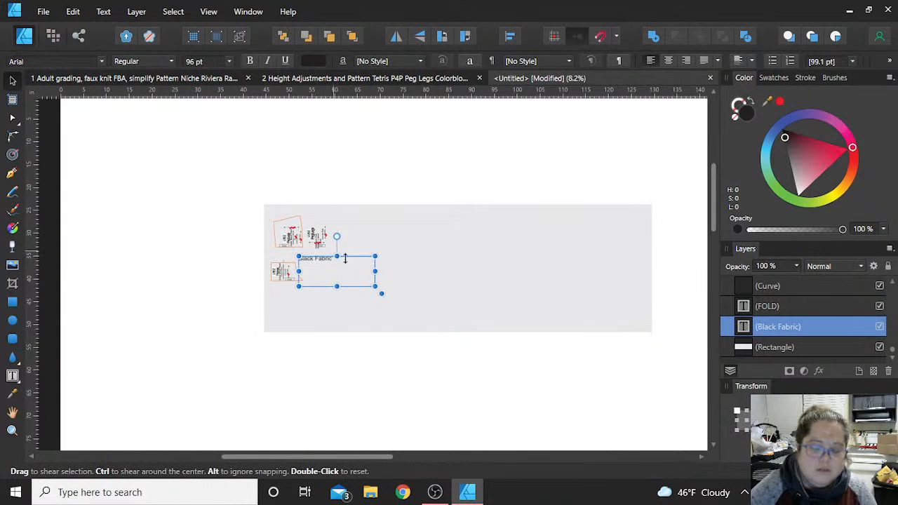
{"action": "key", "text": "ctrl+z"}
{"action": "left_click", "coordinate": [386, 363]}
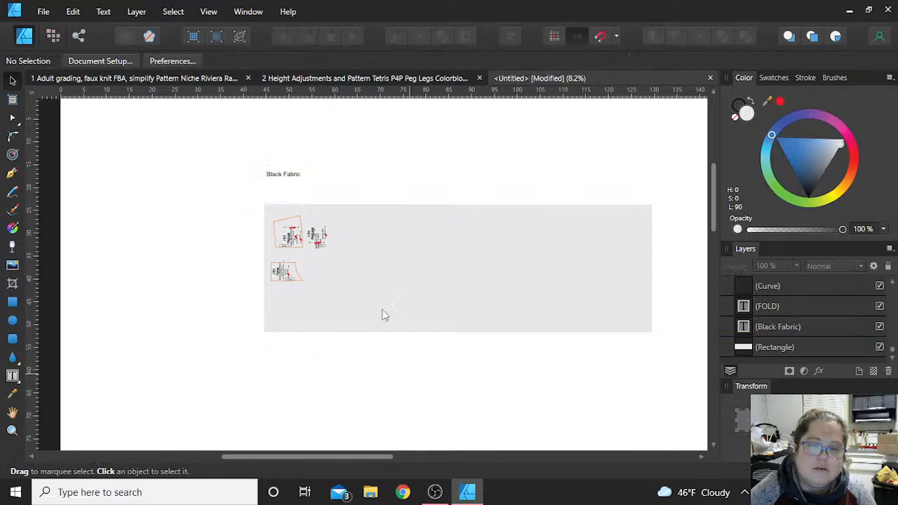
- Delete the leftover label, logo and marking objects of the Contour V Band Back piece
{"action": "left_click_drag", "start_coordinate": [410, 374], "coordinate": [306, 219]}
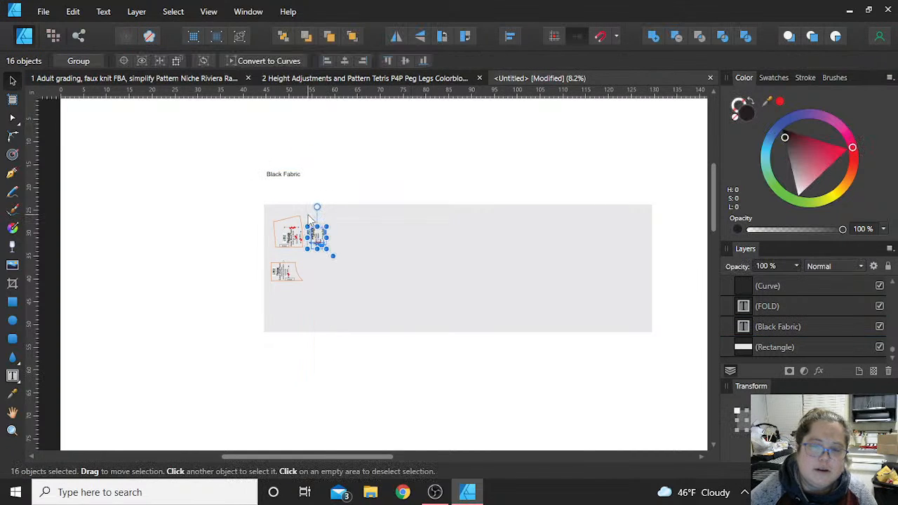
{"action": "key", "text": "Delete"}
- Copy only the Front-1 piece from the Height Adjustments and Pattern Tetris document into the untitled document
{"action": "left_click", "coordinate": [264, 75]}
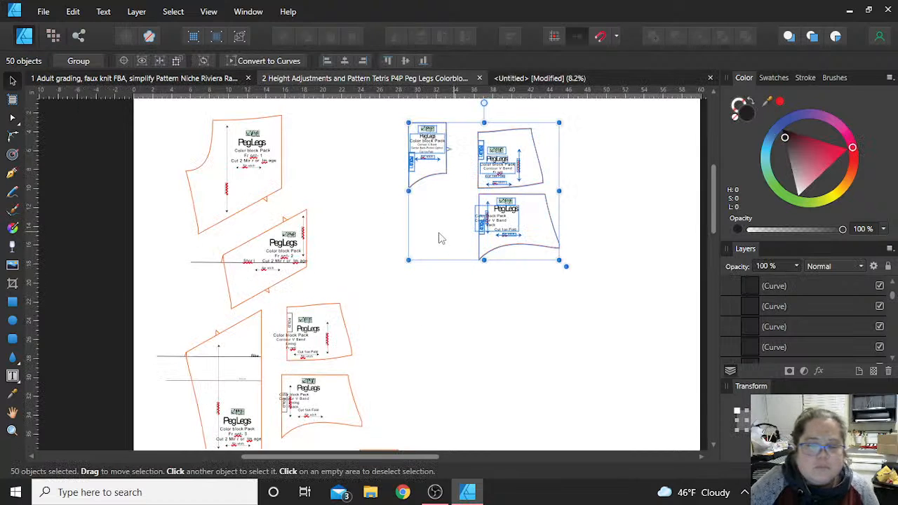
{"action": "left_click", "coordinate": [430, 308]}
{"action": "scroll", "coordinate": [430, 311], "scroll_direction": "down", "scroll_amount": 1}
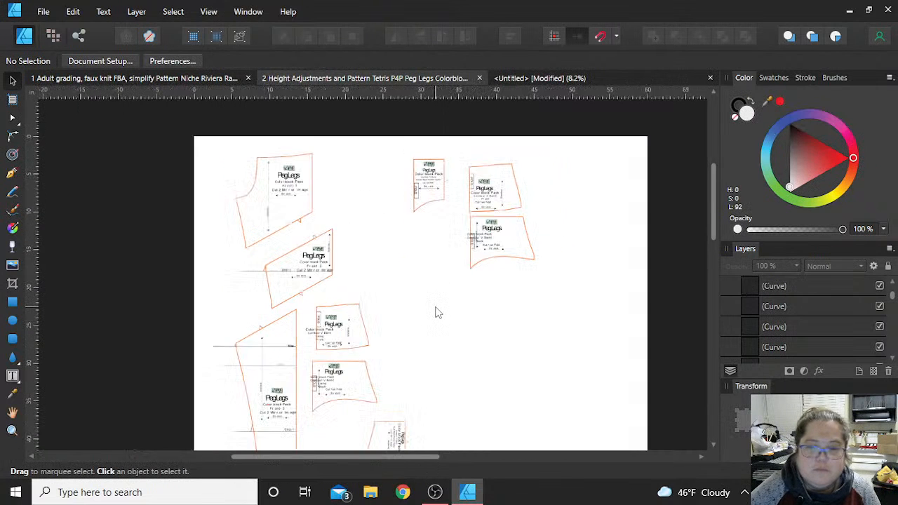
{"action": "scroll", "coordinate": [363, 214], "scroll_direction": "up", "scroll_amount": 1}
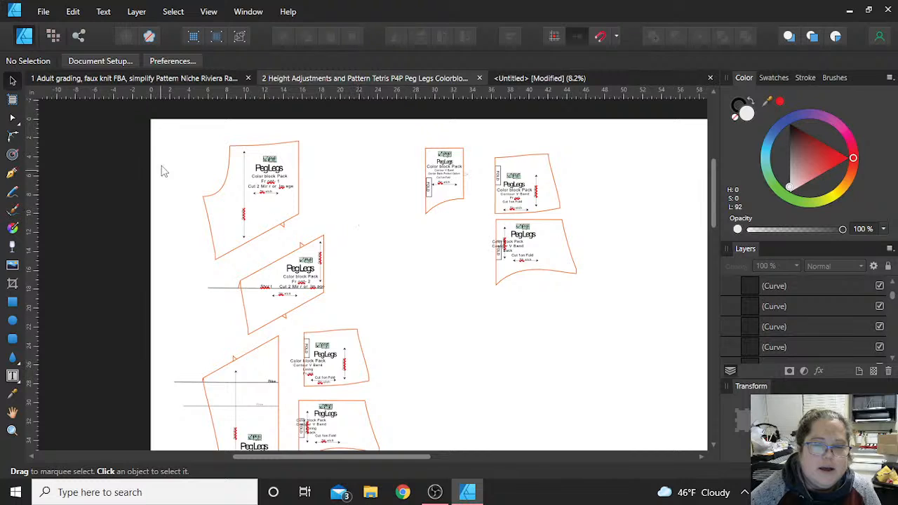
{"action": "left_click_drag", "start_coordinate": [182, 129], "coordinate": [354, 268]}
{"action": "scroll", "coordinate": [354, 267], "scroll_direction": "up", "scroll_amount": 3}
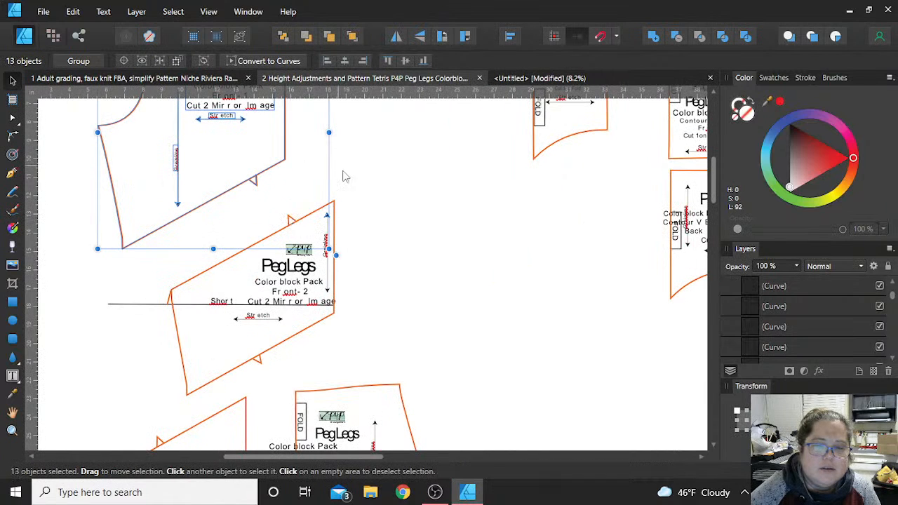
{"action": "scroll", "coordinate": [341, 201], "scroll_direction": "up", "scroll_amount": 1}
{"action": "left_click", "coordinate": [327, 259], "text": "shift"}
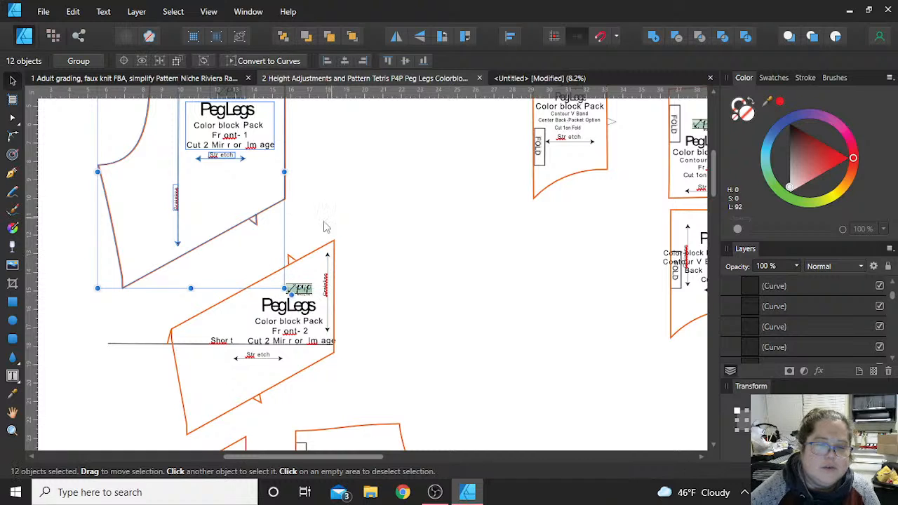
{"action": "left_click", "coordinate": [521, 79]}
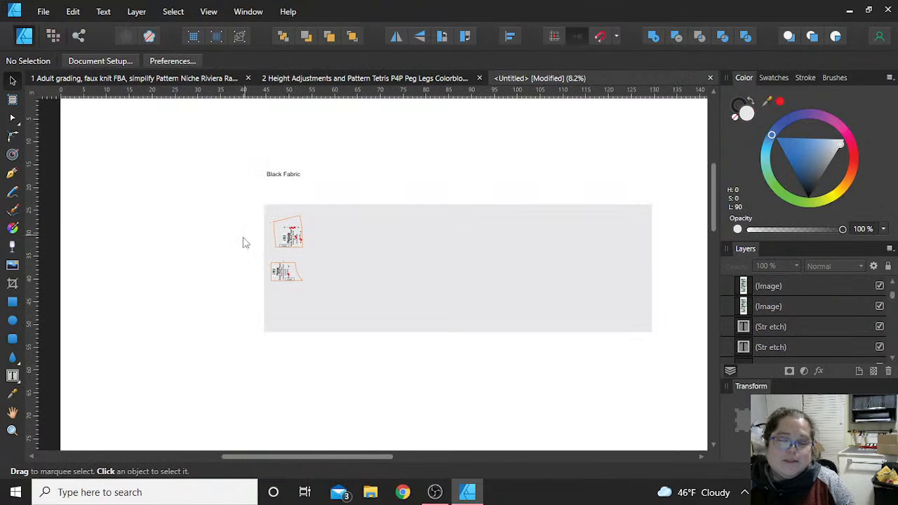
{"action": "key", "text": "ctrl+v"}
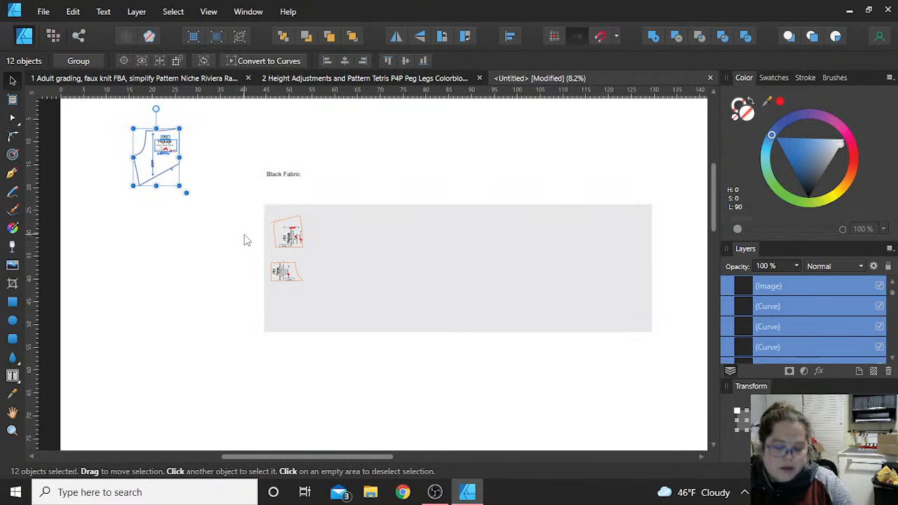
- Group the pasted Front-1 piece, move it onto the fabric rectangle, and rotate it 90° counter-clockwise
{"action": "key", "text": "ctrl+g"}
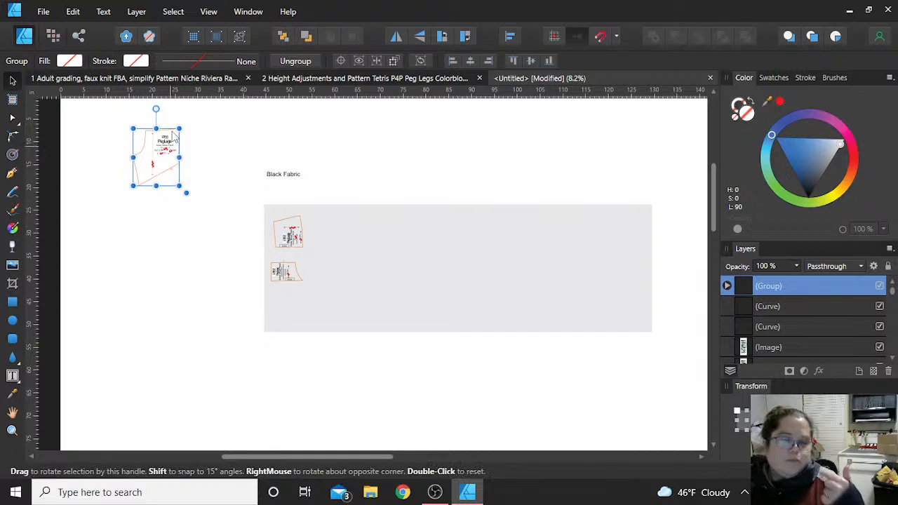
{"action": "left_click_drag", "start_coordinate": [174, 173], "coordinate": [397, 256]}
{"action": "left_click", "coordinate": [442, 39]}
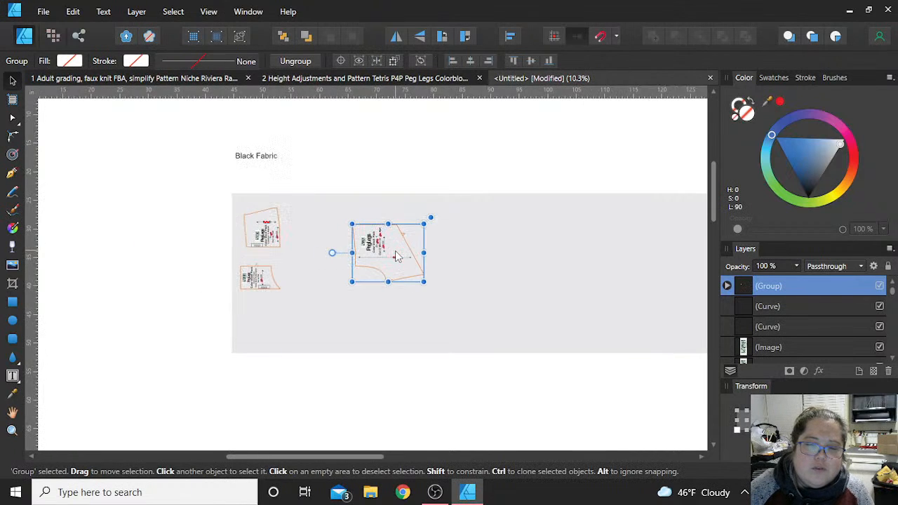
- Group the Contour V Band Front piece and place it in the fabric rectangle's lower-left corner, with its fold edge on the lower edge
{"action": "scroll", "coordinate": [397, 256], "scroll_direction": "up", "scroll_amount": 3}
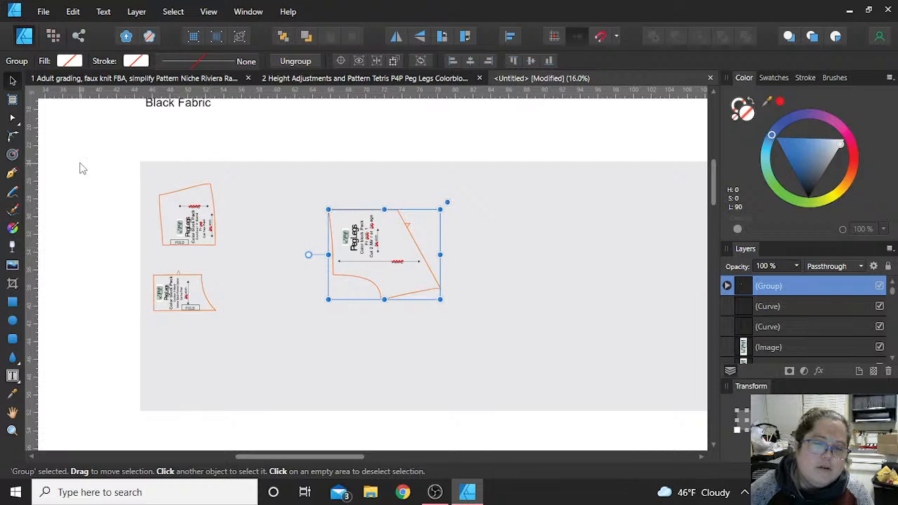
{"action": "left_click_drag", "start_coordinate": [98, 139], "coordinate": [234, 257]}
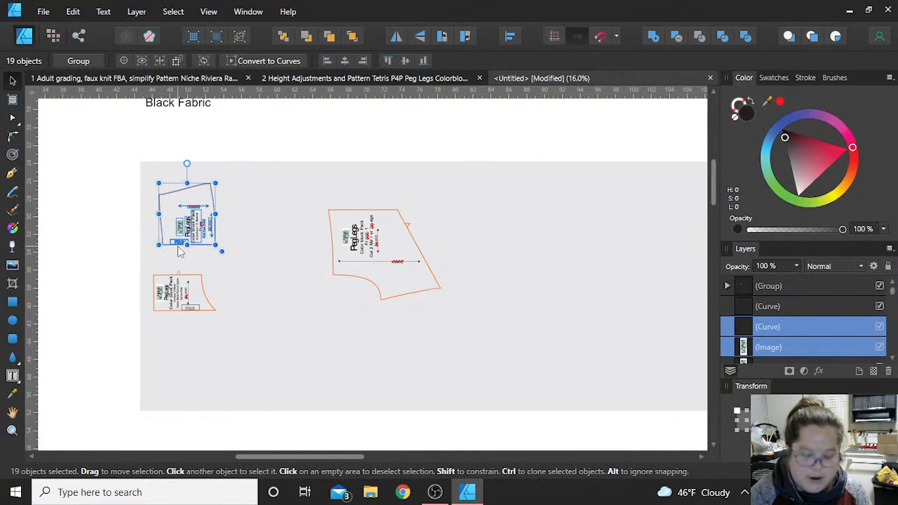
{"action": "key", "text": "ctrl+g"}
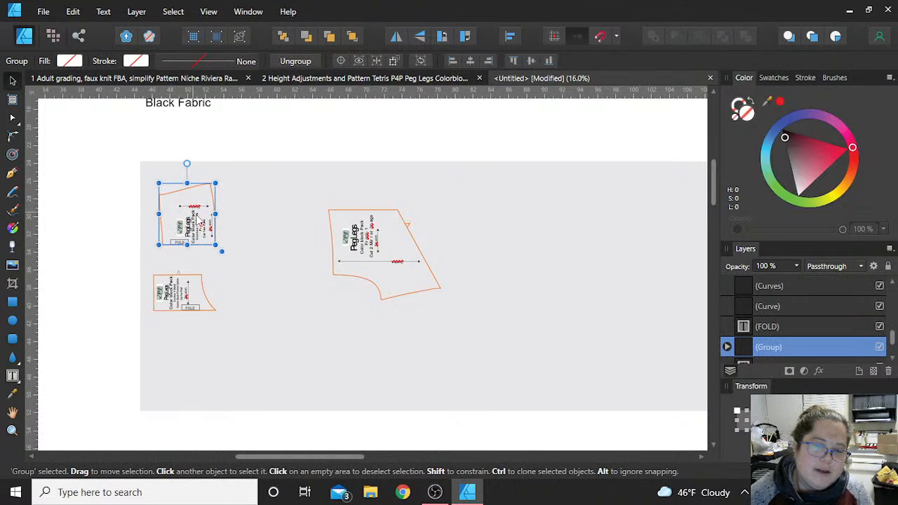
{"action": "left_click_drag", "start_coordinate": [198, 220], "coordinate": [180, 384]}
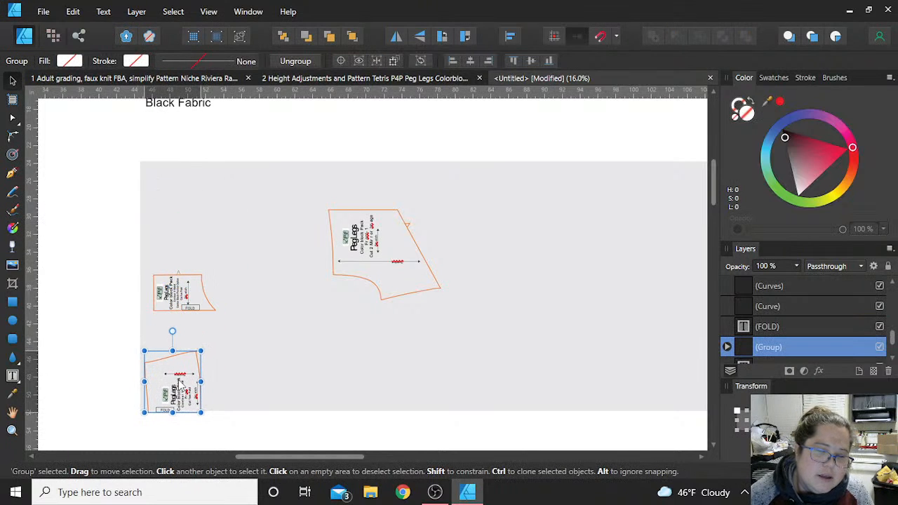
{"action": "scroll", "coordinate": [180, 384], "scroll_direction": "up", "scroll_amount": 3}
{"action": "scroll", "coordinate": [255, 367], "scroll_direction": "down", "scroll_amount": 1}
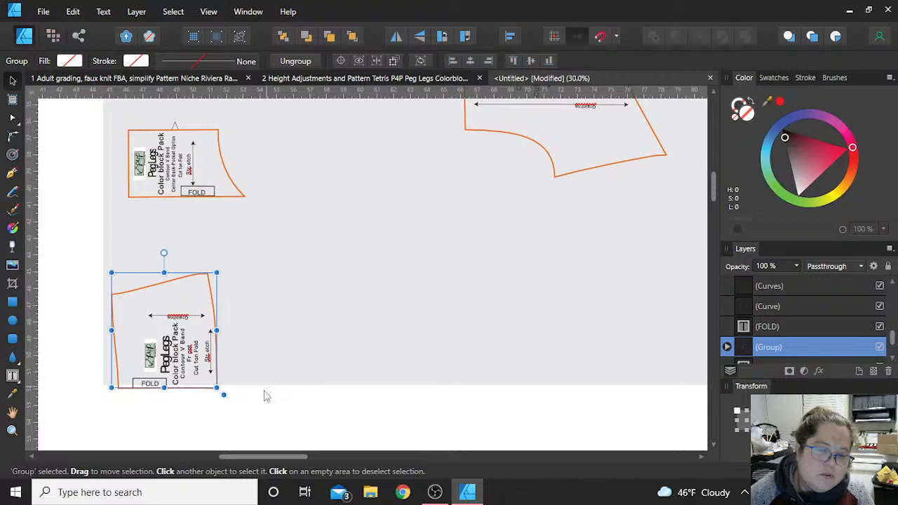
{"action": "left_click_drag", "start_coordinate": [177, 359], "coordinate": [180, 355]}
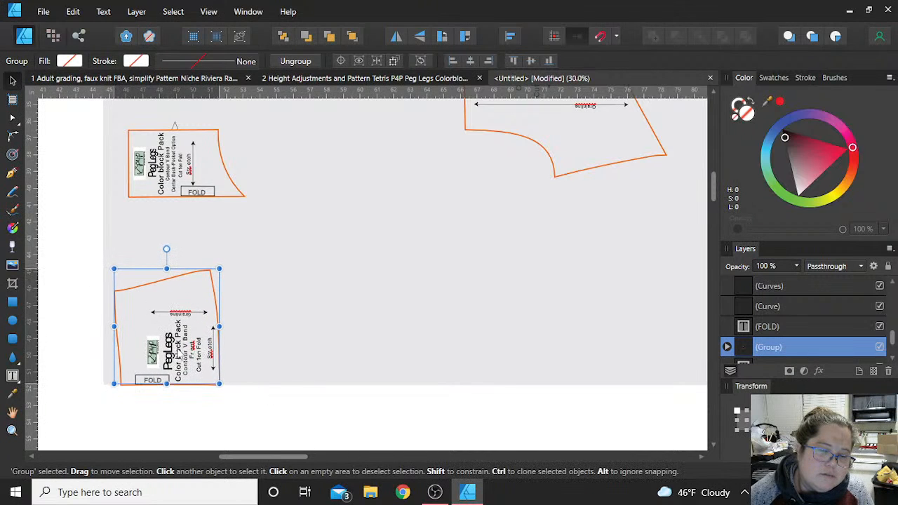
- Group the Center Back-Pocket Option piece, place it right of the V Band Front piece on the fabric's lower edge, and deselect it
{"action": "left_click", "coordinate": [75, 113]}
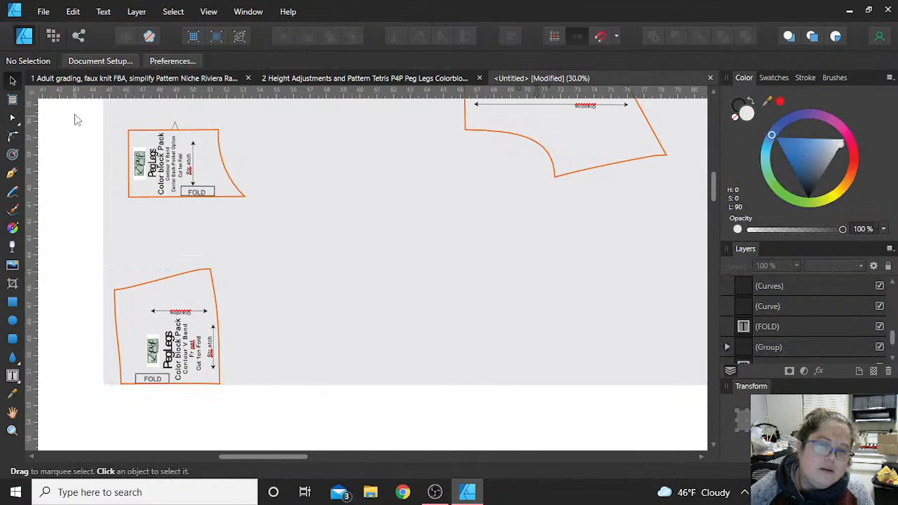
{"action": "left_click_drag", "start_coordinate": [74, 114], "coordinate": [277, 205]}
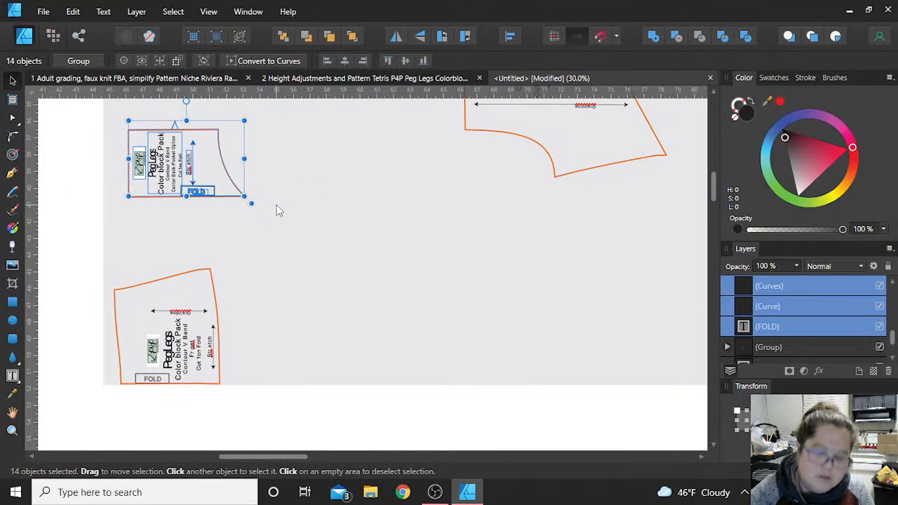
{"action": "key", "text": "ctrl+g"}
{"action": "left_click_drag", "start_coordinate": [209, 188], "coordinate": [316, 364]}
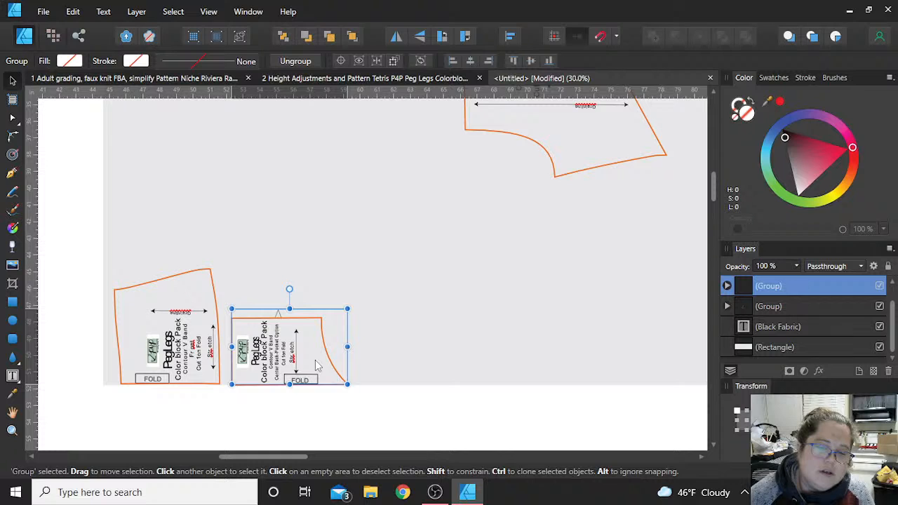
{"action": "left_click", "coordinate": [82, 277]}
- Move the Front-1 piece into the fabric rectangle's upper-left corner
{"action": "scroll", "coordinate": [82, 278], "scroll_direction": "up", "scroll_amount": 2}
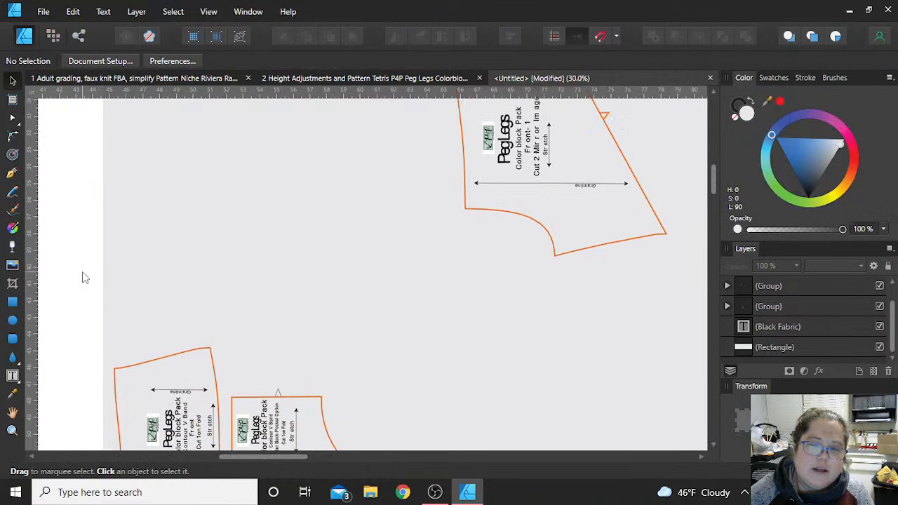
{"action": "scroll", "coordinate": [82, 277], "scroll_direction": "up", "scroll_amount": 2}
{"action": "scroll", "coordinate": [82, 277], "scroll_direction": "down", "scroll_amount": 3}
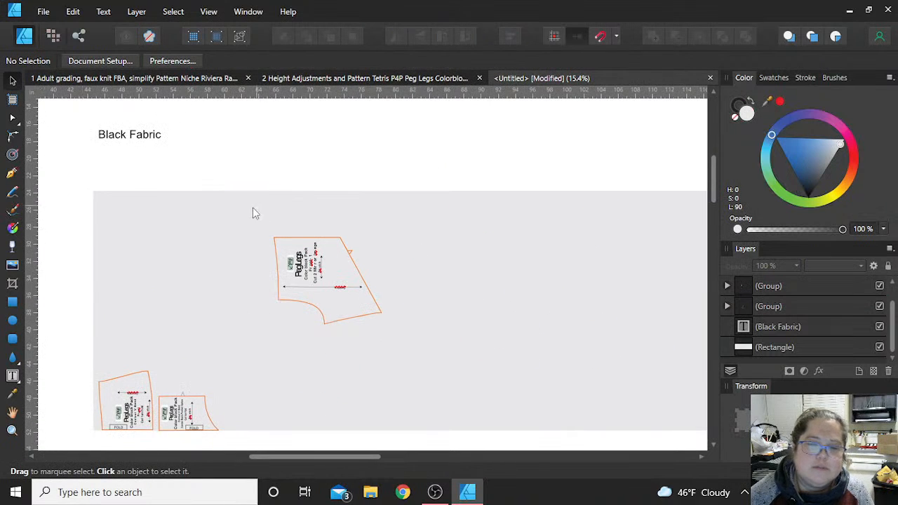
{"action": "left_click_drag", "start_coordinate": [322, 275], "coordinate": [143, 238]}
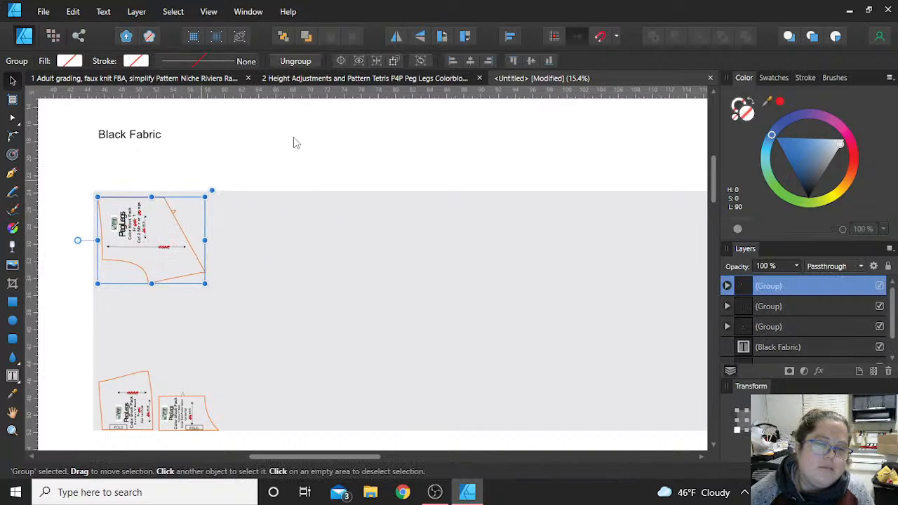
- In the Height Adjustments and Pattern Tetris document, group the Contour V Band Lining Front and Lining Back pieces separately
{"action": "left_click", "coordinate": [308, 149]}
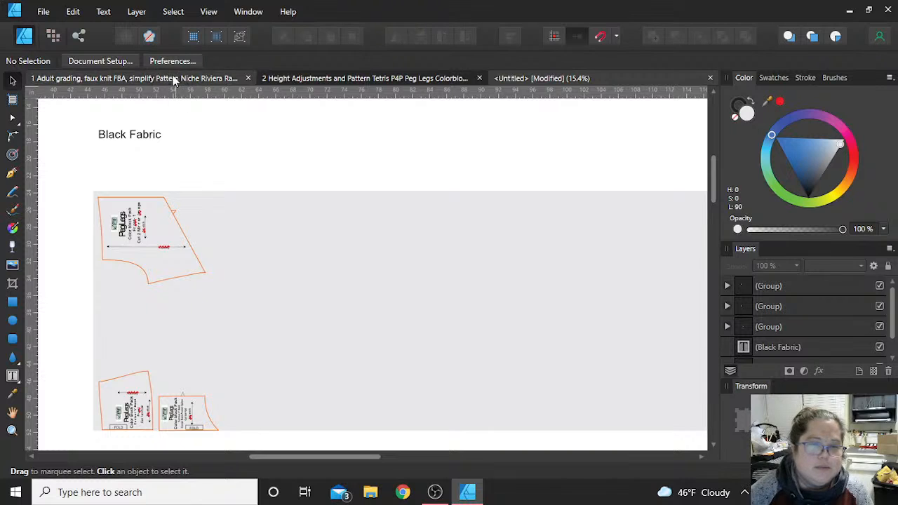
{"action": "left_click", "coordinate": [386, 78]}
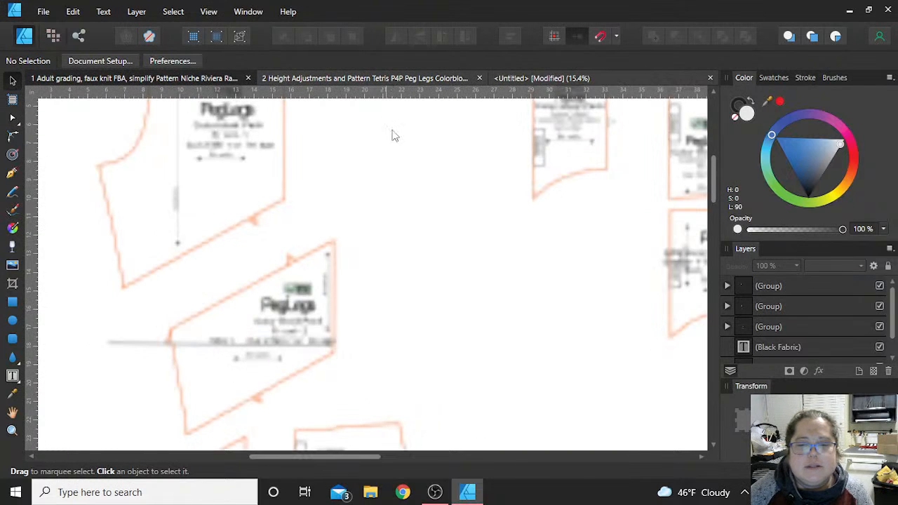
{"action": "scroll", "coordinate": [445, 264], "scroll_direction": "down", "scroll_amount": 3}
{"action": "scroll", "coordinate": [522, 325], "scroll_direction": "down", "scroll_amount": 5}
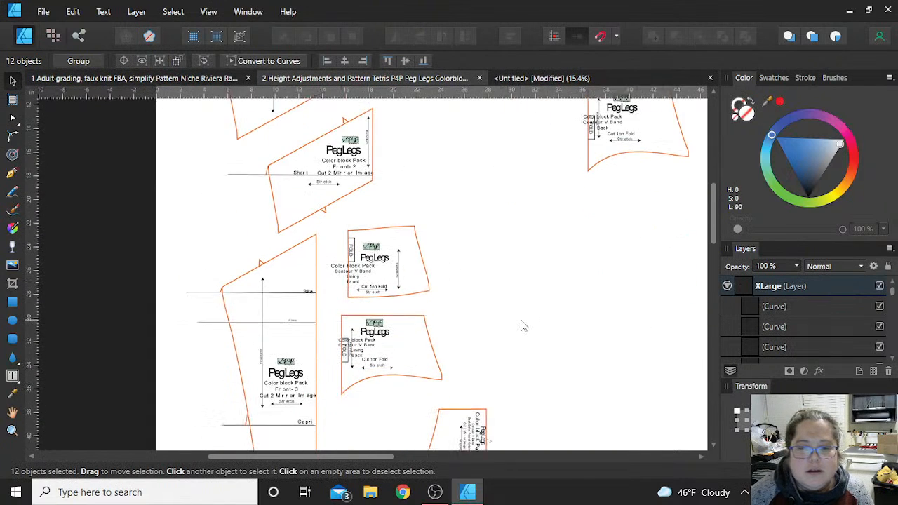
{"action": "left_click", "coordinate": [522, 325]}
{"action": "scroll", "coordinate": [522, 324], "scroll_direction": "down", "scroll_amount": 1}
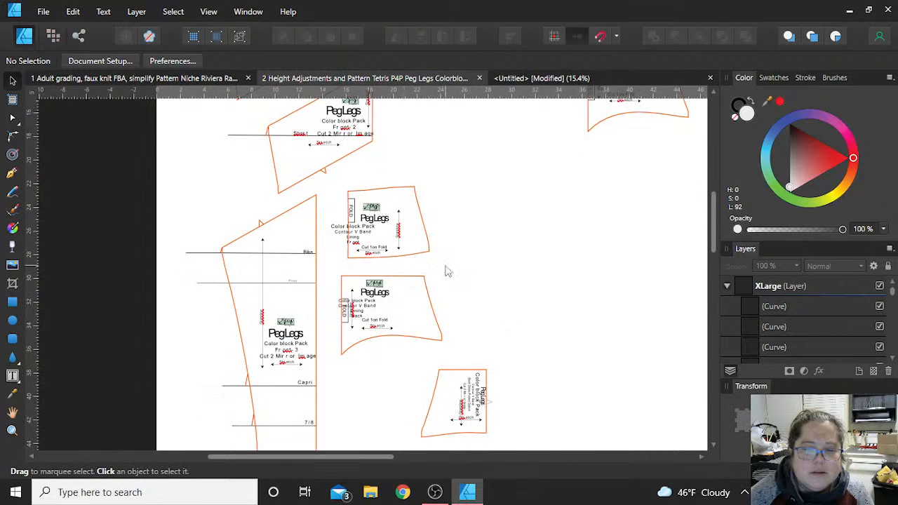
{"action": "scroll", "coordinate": [396, 311], "scroll_direction": "up", "scroll_amount": 3}
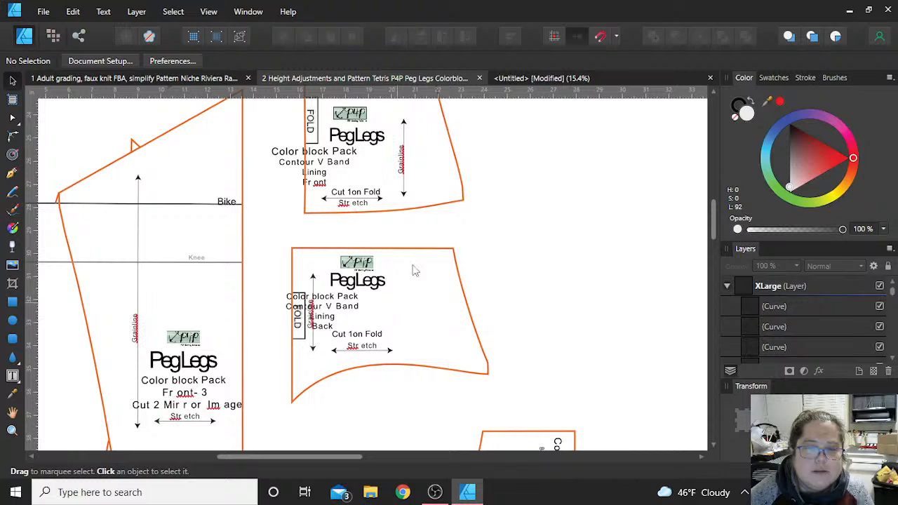
{"action": "scroll", "coordinate": [380, 216], "scroll_direction": "down", "scroll_amount": 3}
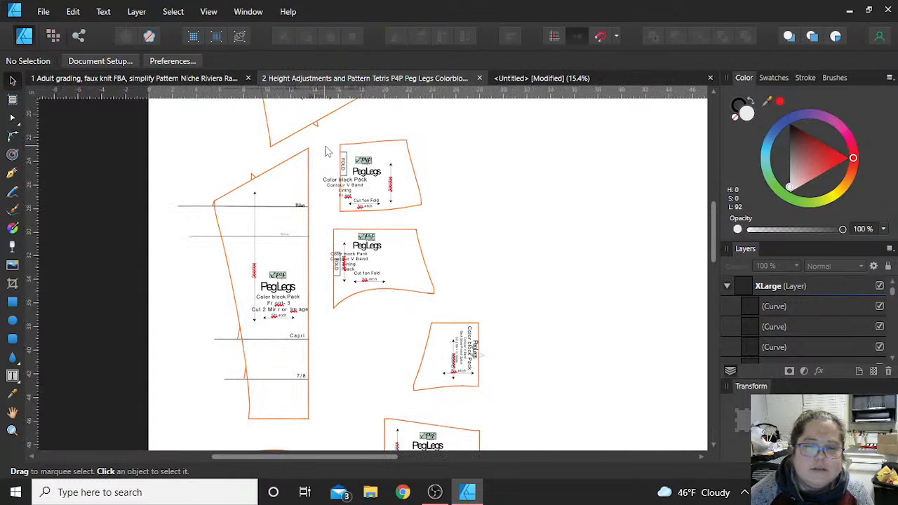
{"action": "left_click_drag", "start_coordinate": [470, 220], "coordinate": [324, 144]}
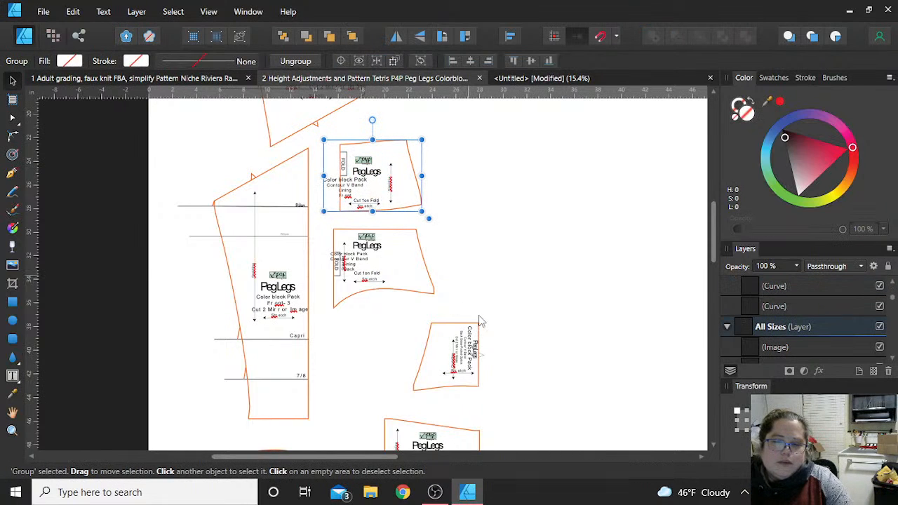
{"action": "left_click_drag", "start_coordinate": [479, 315], "coordinate": [315, 227]}
{"action": "key", "text": "ctrl+g"}
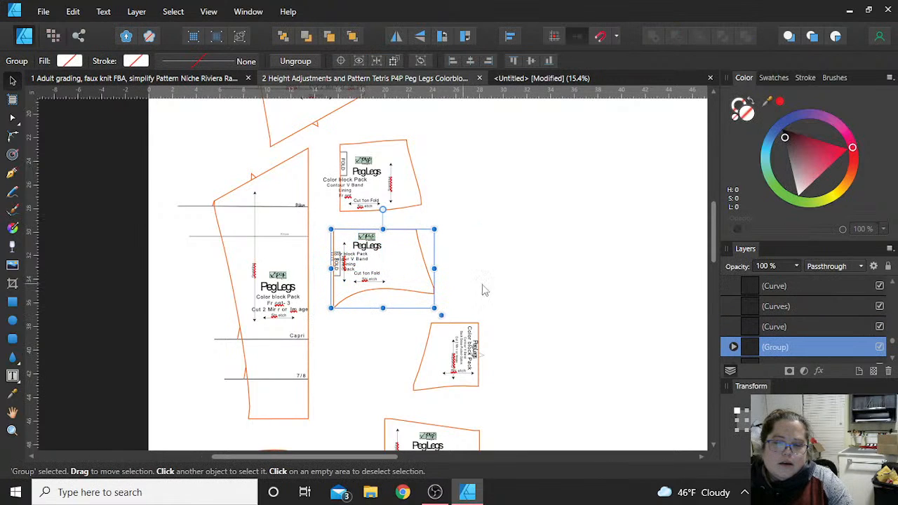
- Select the grouped Contour V Band Lining Front and Lining Back pieces together and copy them
{"action": "left_click", "coordinate": [414, 210]}
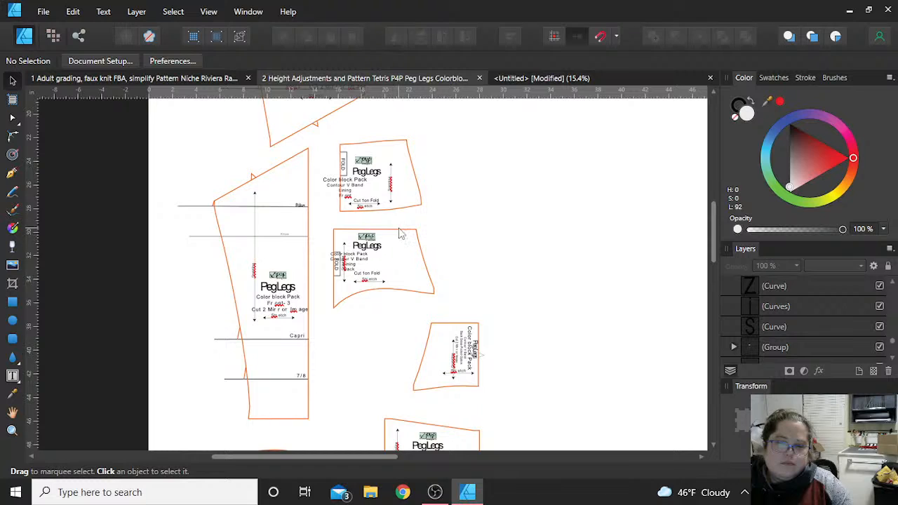
{"action": "left_click", "coordinate": [402, 235]}
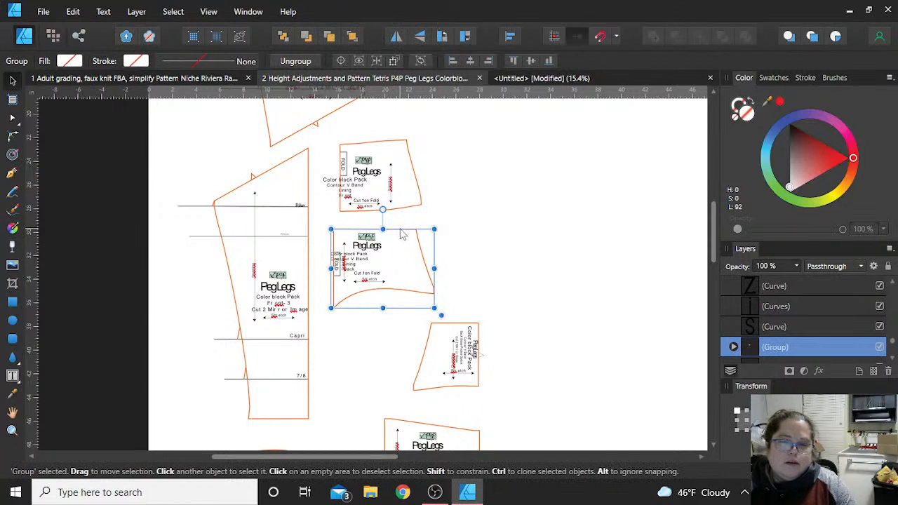
{"action": "left_click", "coordinate": [421, 192], "text": "shift"}
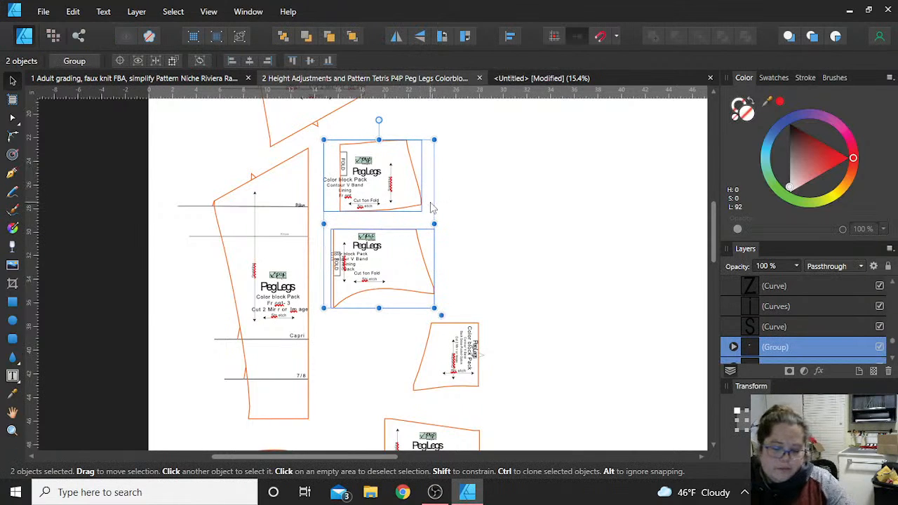
{"action": "key", "text": "ctrl"}
- Paste both lining pieces into the untitled layout, rotate them 90° counter-clockwise, and move them onto the black fabric rectangle
{"action": "left_click", "coordinate": [538, 77]}
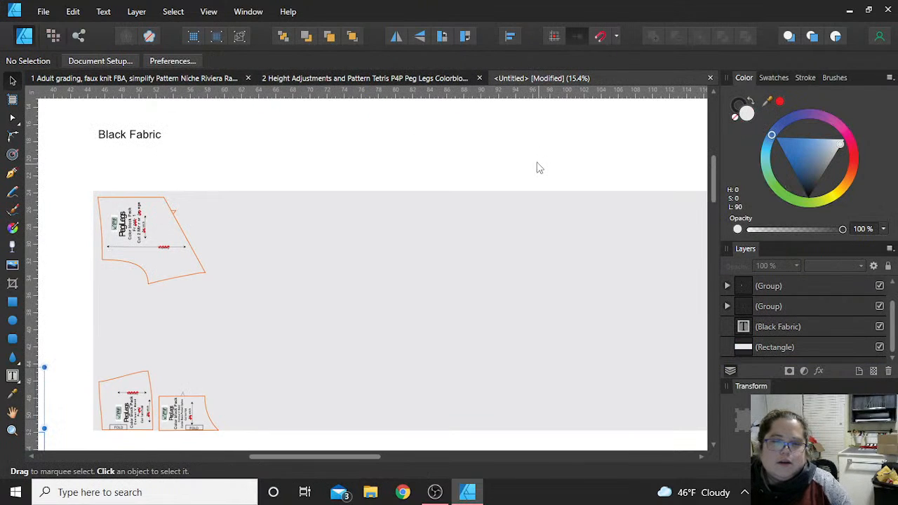
{"action": "key", "text": "ctrl+v"}
{"action": "left_click", "coordinate": [444, 35]}
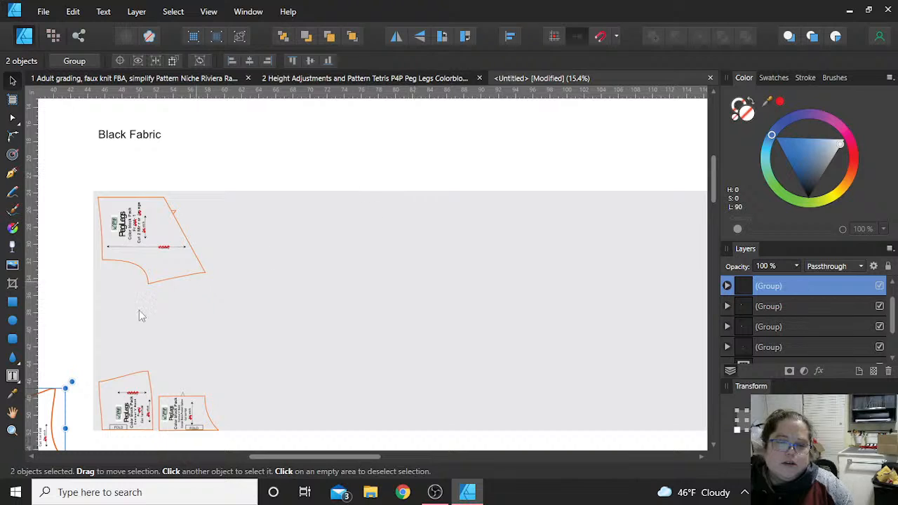
{"action": "left_click_drag", "start_coordinate": [53, 425], "coordinate": [338, 396]}
{"action": "left_click", "coordinate": [318, 368]}
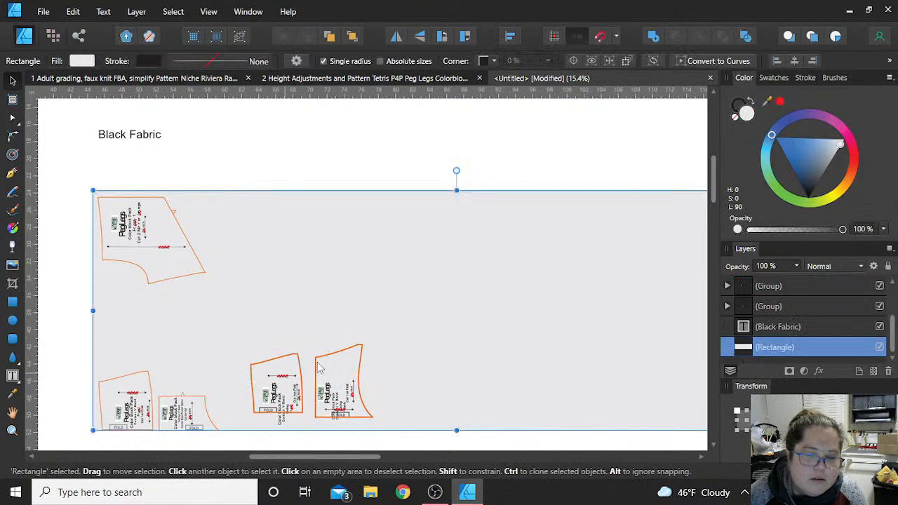
- Place the Contour V Band Lining Front piece beside the Center Back-Pocket Option piece, with its fold edge on the fabric's lower edge
{"action": "left_click", "coordinate": [283, 384]}
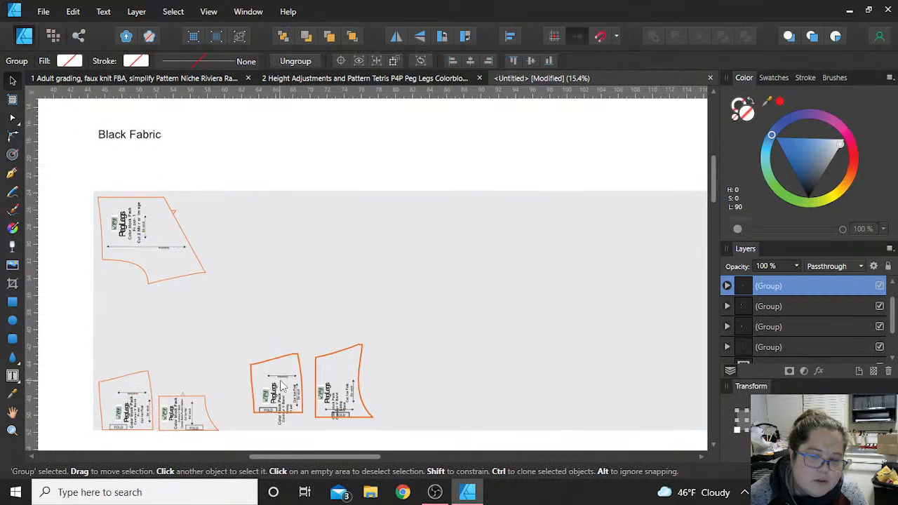
{"action": "scroll", "coordinate": [283, 385], "scroll_direction": "up", "scroll_amount": 2, "text": "ctrl"}
{"action": "scroll", "coordinate": [280, 386], "scroll_direction": "down", "scroll_amount": 2}
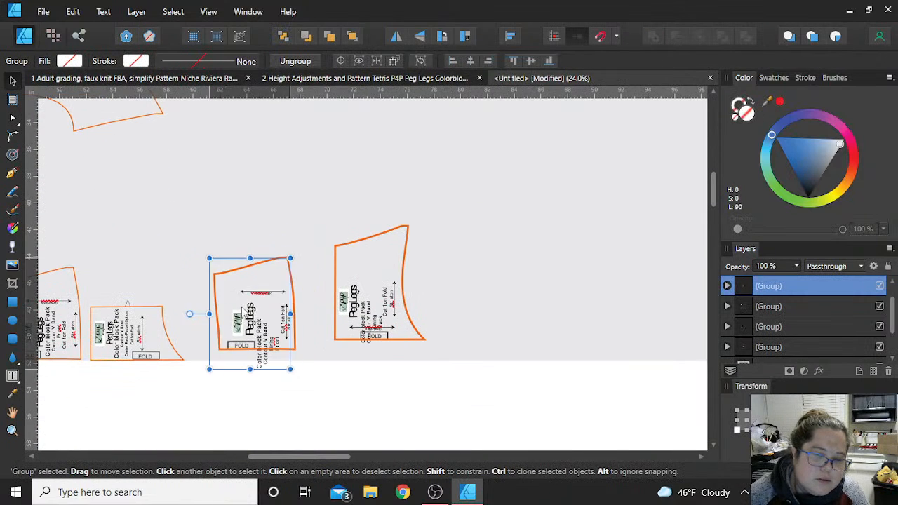
{"action": "left_click_drag", "start_coordinate": [244, 310], "coordinate": [226, 317]}
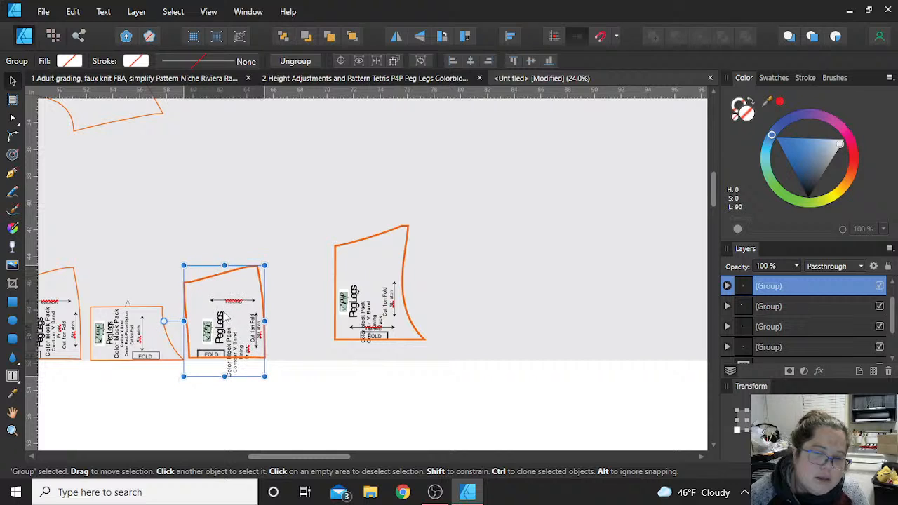
- Place the Contour V Band Lining Back piece right of the Lining Front piece on the fabric's lower edge, and deselect it
{"action": "left_click", "coordinate": [372, 291]}
{"action": "left_click_drag", "start_coordinate": [371, 291], "coordinate": [317, 311]}
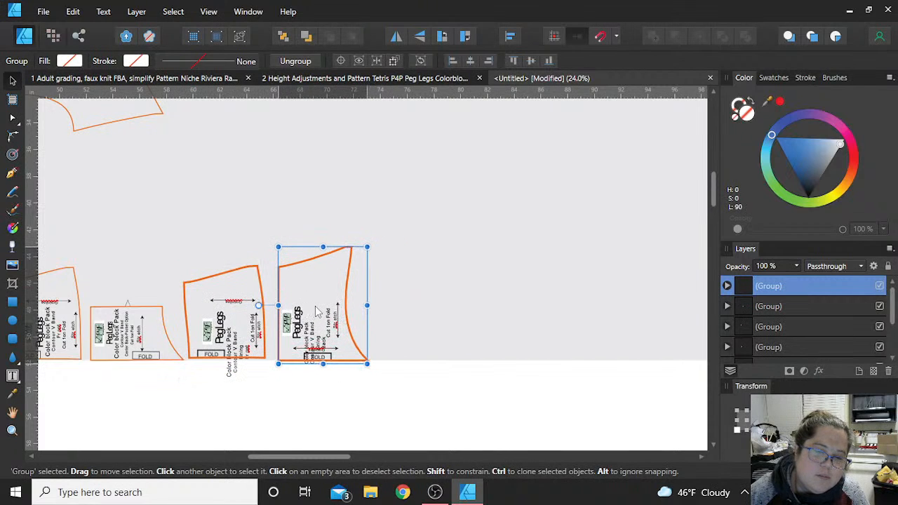
{"action": "scroll", "coordinate": [323, 308], "scroll_direction": "down", "scroll_amount": 5}
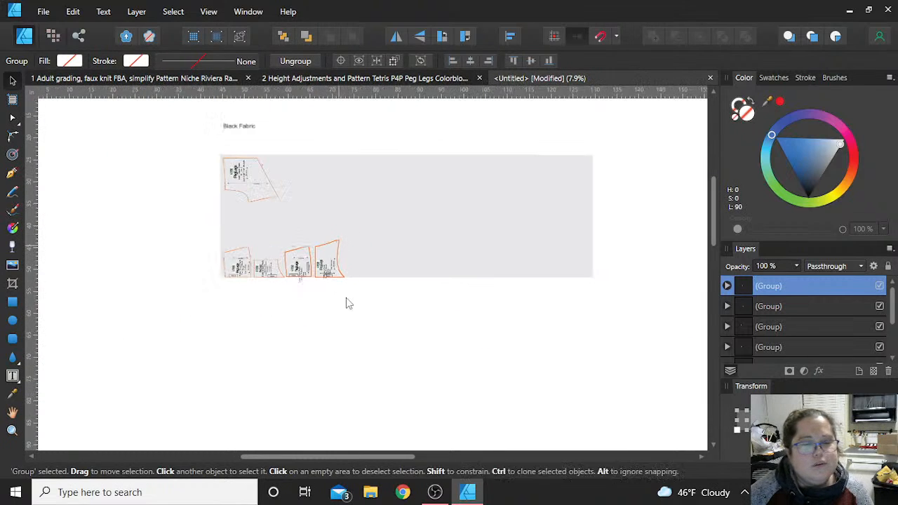
{"action": "left_click", "coordinate": [348, 307]}
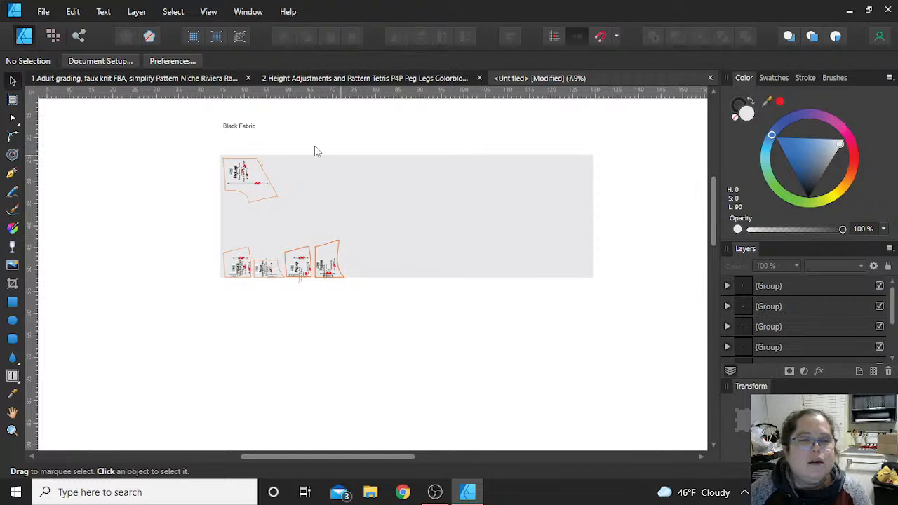
- Open the recent file Peg Legs Colorblock P4P Stitched Reduced Seperated.afdesign and dismiss the missing fonts notice
{"action": "left_click", "coordinate": [39, 8]}
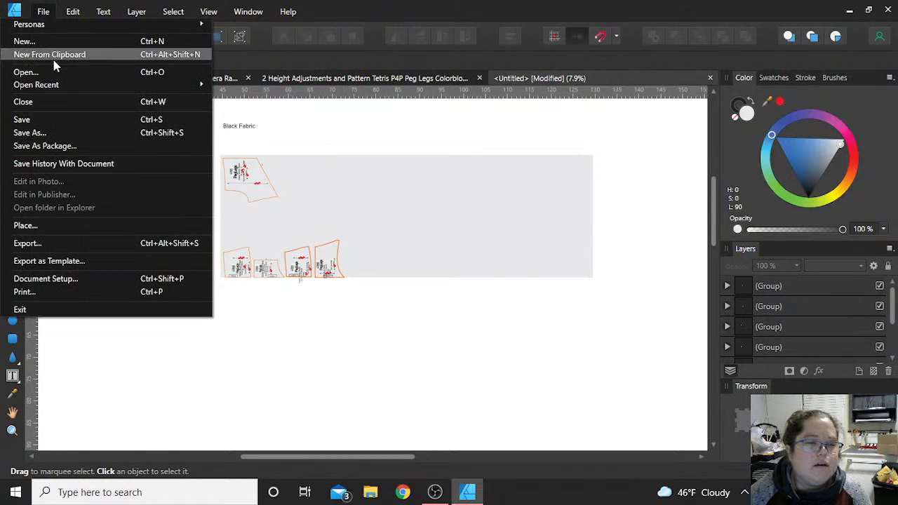
{"action": "mouse_move", "coordinate": [70, 91]}
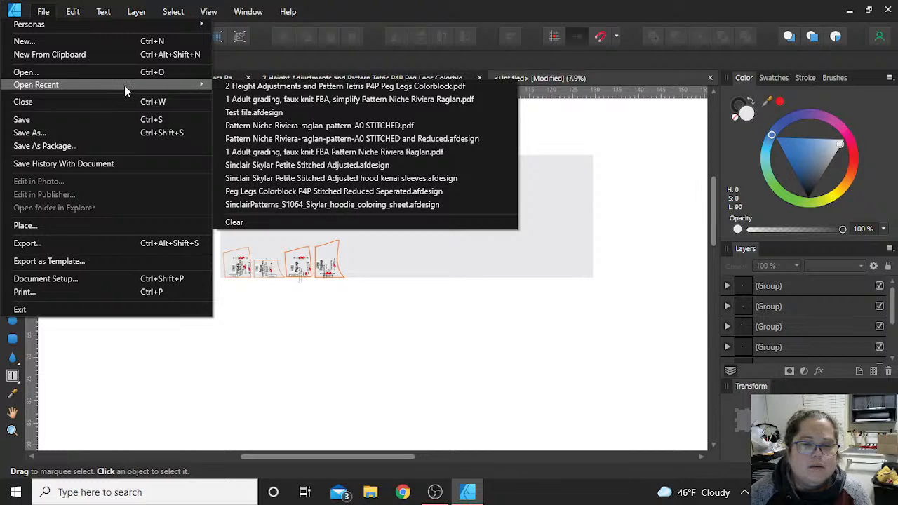
{"action": "left_click", "coordinate": [413, 192]}
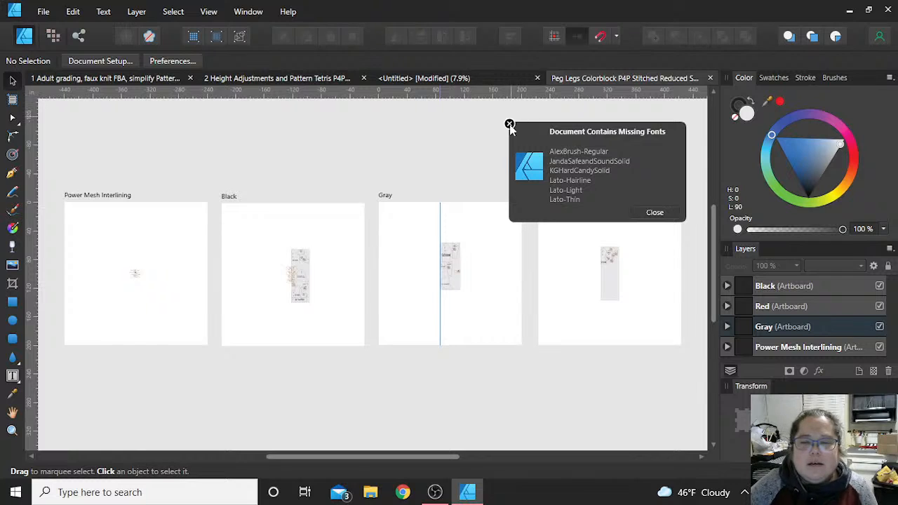
{"action": "left_click", "coordinate": [509, 125]}
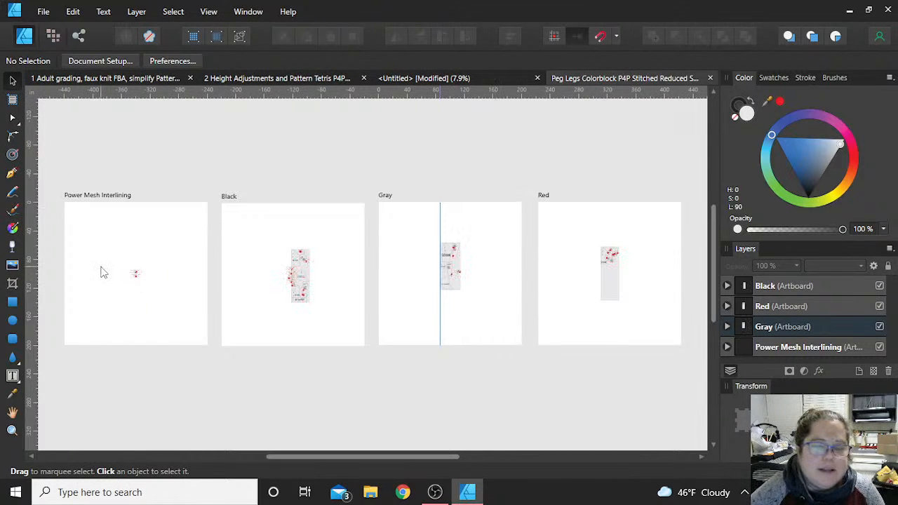
- Examine the unfolded Contour V Band Lining pieces on the Power Mesh Interlining artboard
{"action": "scroll", "coordinate": [100, 272], "scroll_direction": "up", "scroll_amount": 5}
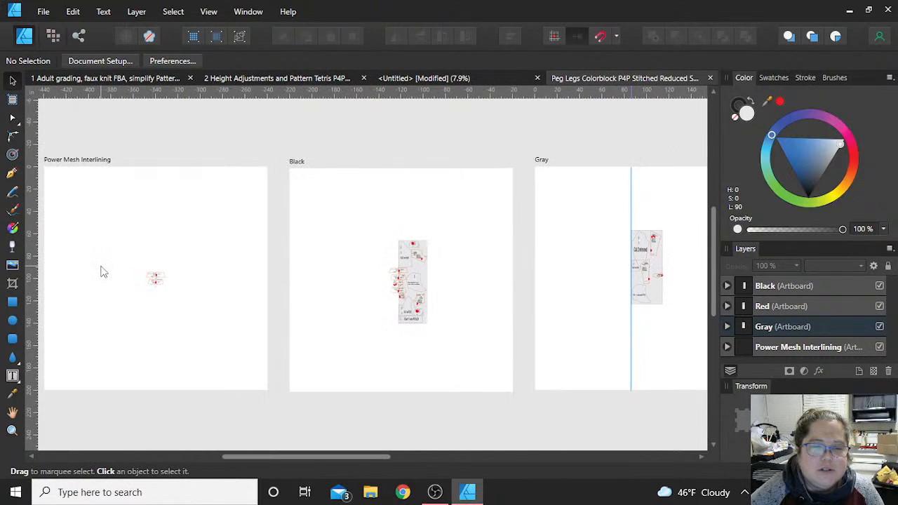
{"action": "scroll", "coordinate": [101, 266], "scroll_direction": "up", "scroll_amount": 2}
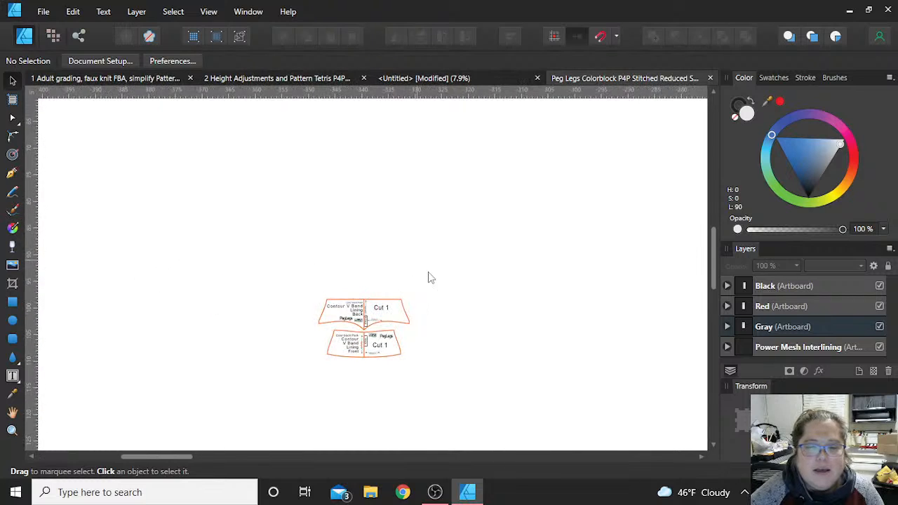
{"action": "scroll", "coordinate": [431, 284], "scroll_direction": "down", "scroll_amount": 1}
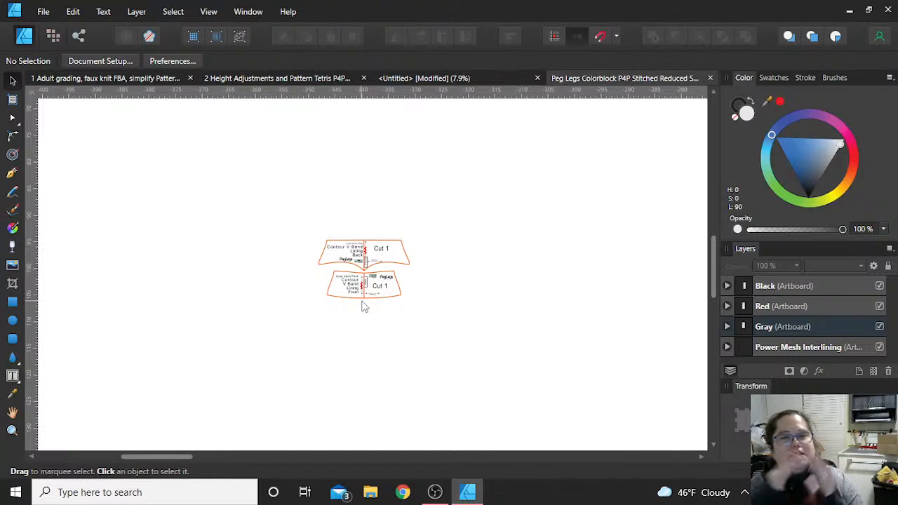
{"action": "scroll", "coordinate": [364, 302], "scroll_direction": "down", "scroll_amount": 4}
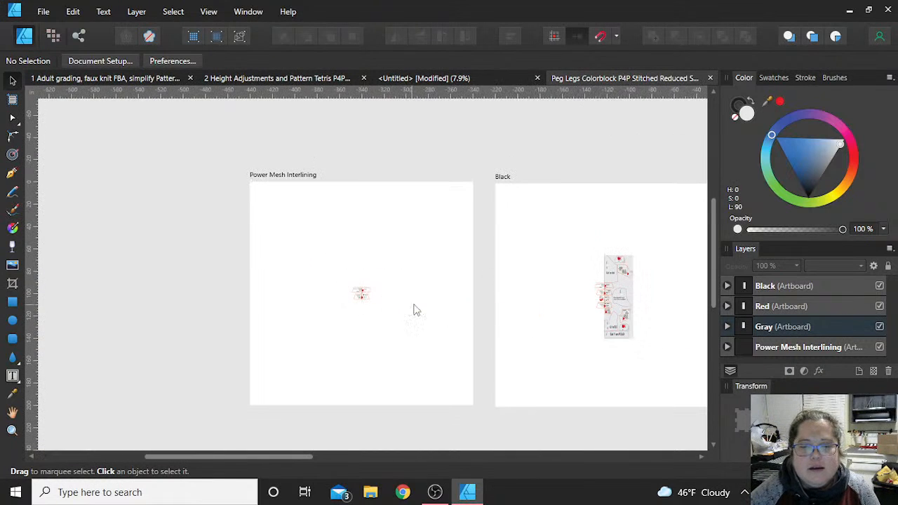
- Examine the finished Black artboard layout, checking the V Band pieces along the fold, the pocket option pieces, and the hoodie pieces
{"action": "left_click_drag", "start_coordinate": [318, 455], "coordinate": [395, 461]}
{"action": "scroll", "coordinate": [411, 336], "scroll_direction": "up", "scroll_amount": 6}
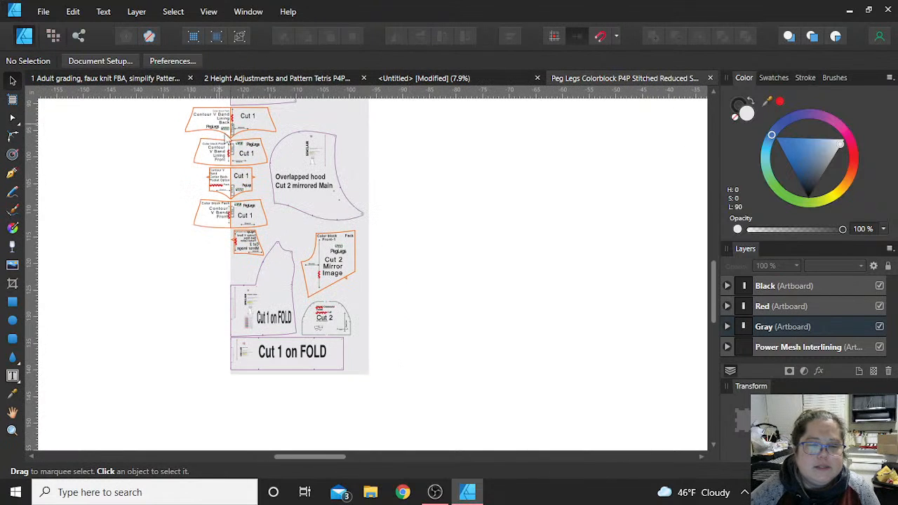
{"action": "scroll", "coordinate": [212, 256], "scroll_direction": "up", "scroll_amount": 3}
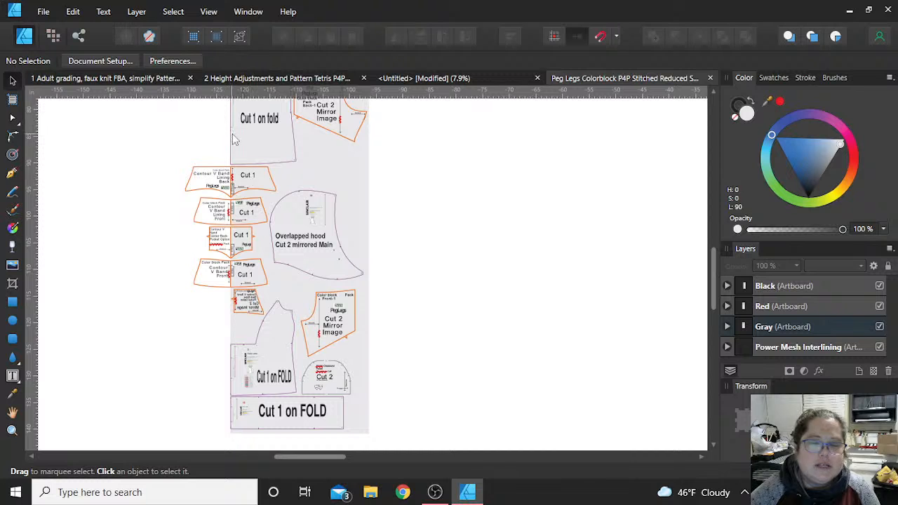
{"action": "scroll", "coordinate": [232, 289], "scroll_direction": "up", "scroll_amount": 8}
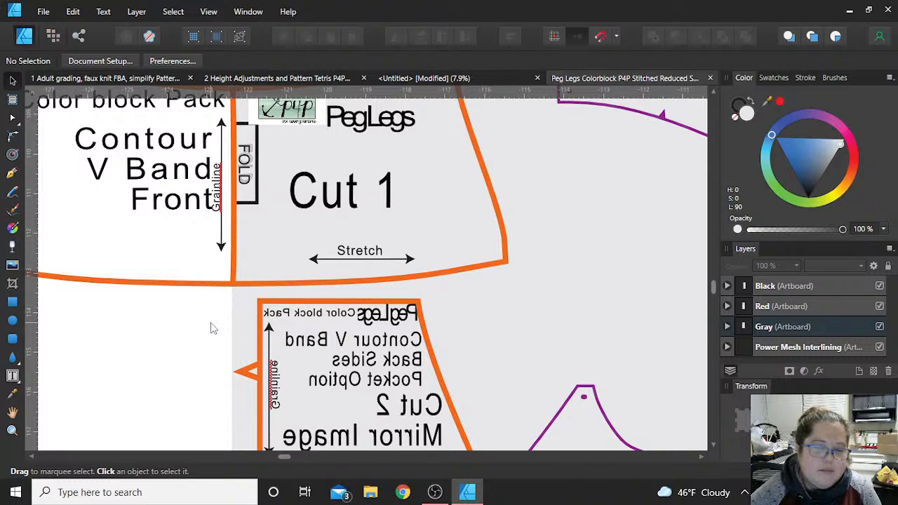
{"action": "scroll", "coordinate": [212, 328], "scroll_direction": "down", "scroll_amount": 8}
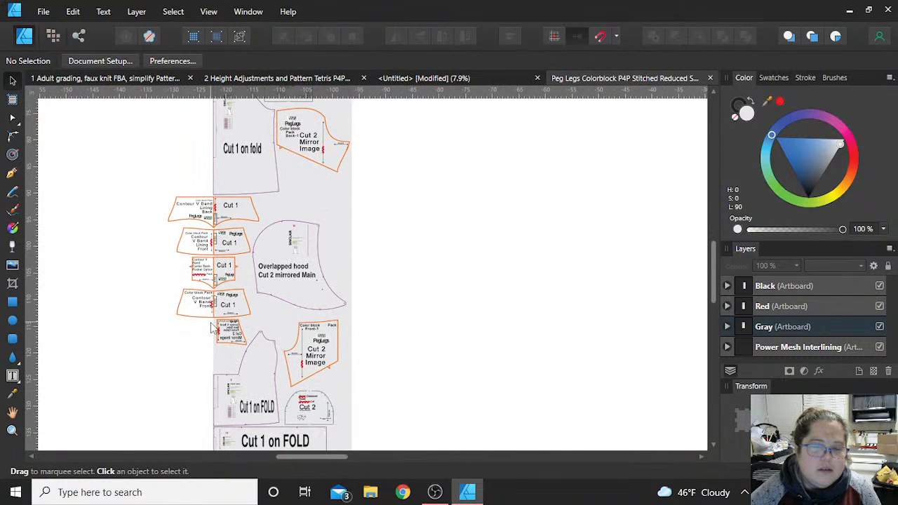
{"action": "scroll", "coordinate": [211, 359], "scroll_direction": "up", "scroll_amount": 5}
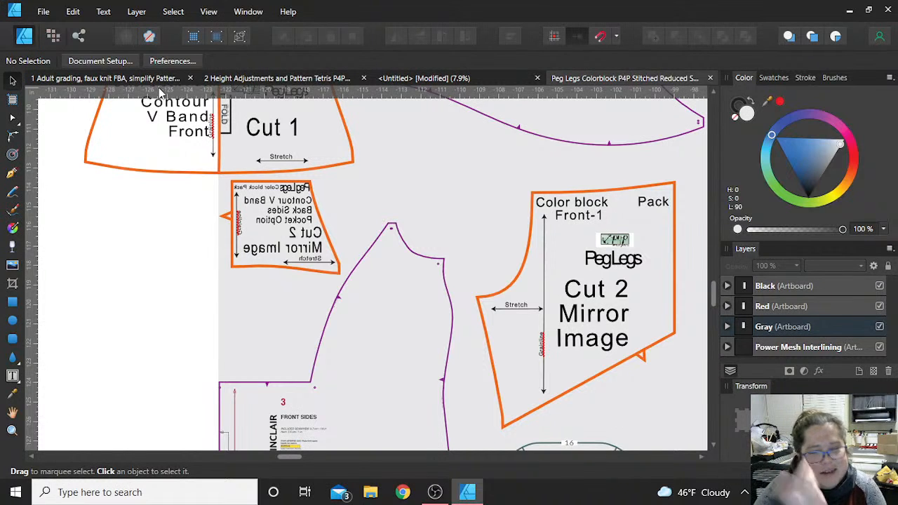
{"action": "scroll", "coordinate": [203, 220], "scroll_direction": "up", "scroll_amount": 5}
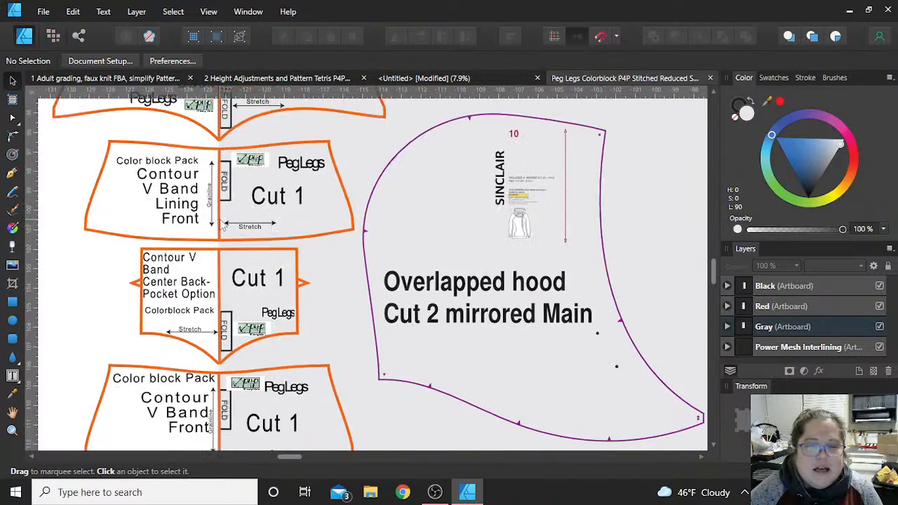
{"action": "scroll", "coordinate": [221, 223], "scroll_direction": "up", "scroll_amount": 10}
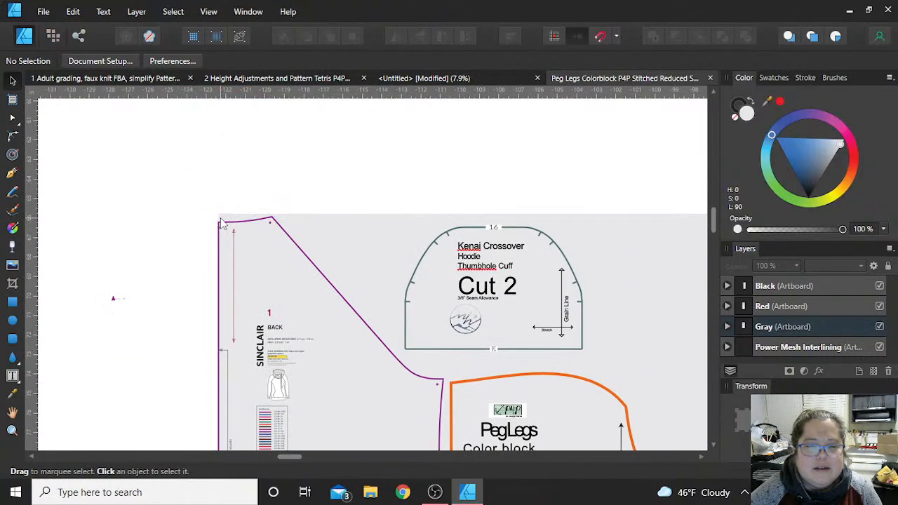
- Review the whole Black artboard layout, from the Sinclair Back piece and thumbhole cuff down to the last Cut 1 on FOLD piece
{"action": "scroll", "coordinate": [256, 262], "scroll_direction": "down", "scroll_amount": 6}
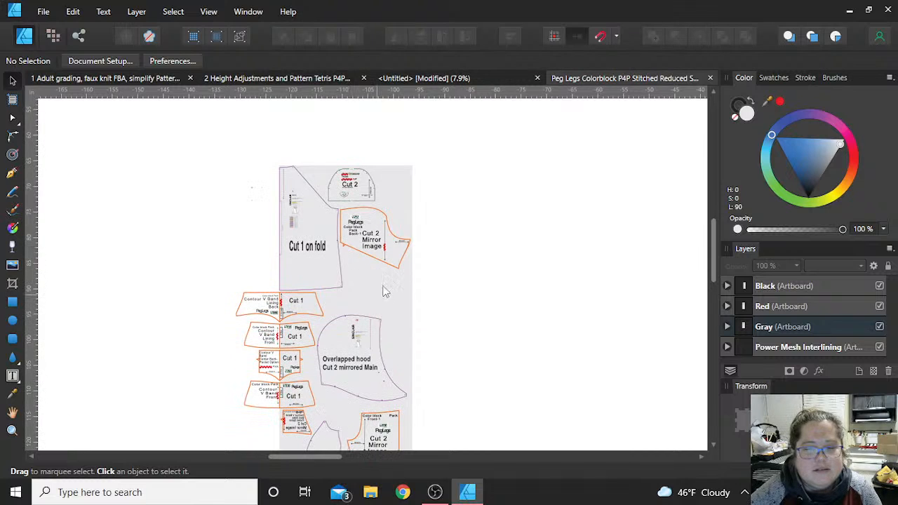
{"action": "scroll", "coordinate": [386, 287], "scroll_direction": "down", "scroll_amount": 3}
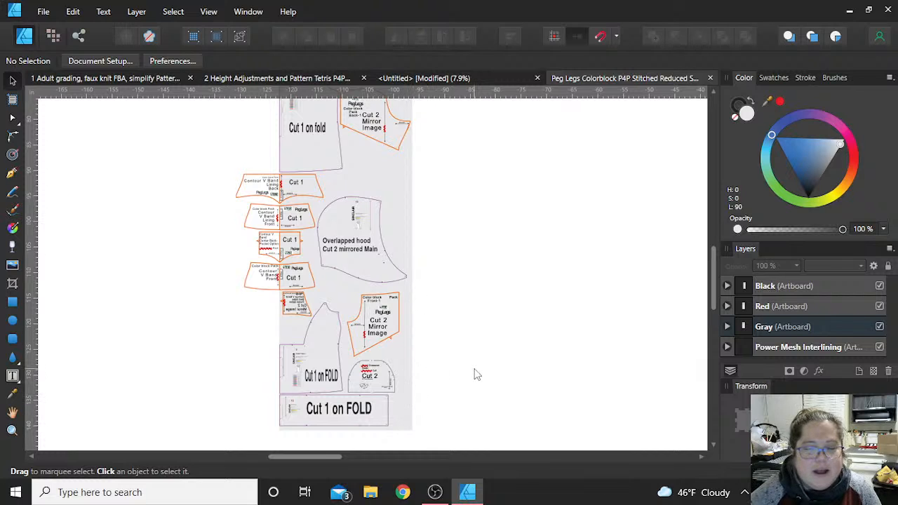
{"action": "scroll", "coordinate": [475, 374], "scroll_direction": "down", "scroll_amount": 1}
{"action": "scroll", "coordinate": [475, 372], "scroll_direction": "up", "scroll_amount": 1}
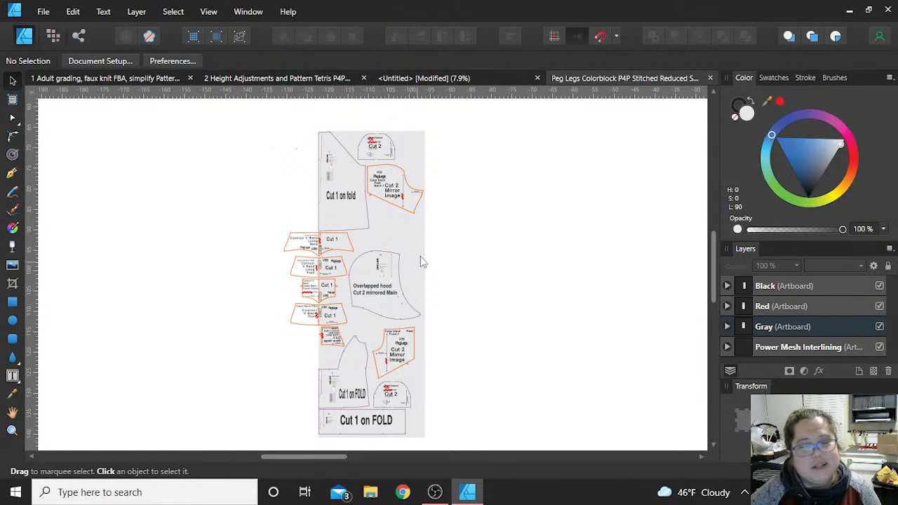
{"action": "scroll", "coordinate": [444, 271], "scroll_direction": "down", "scroll_amount": 1}
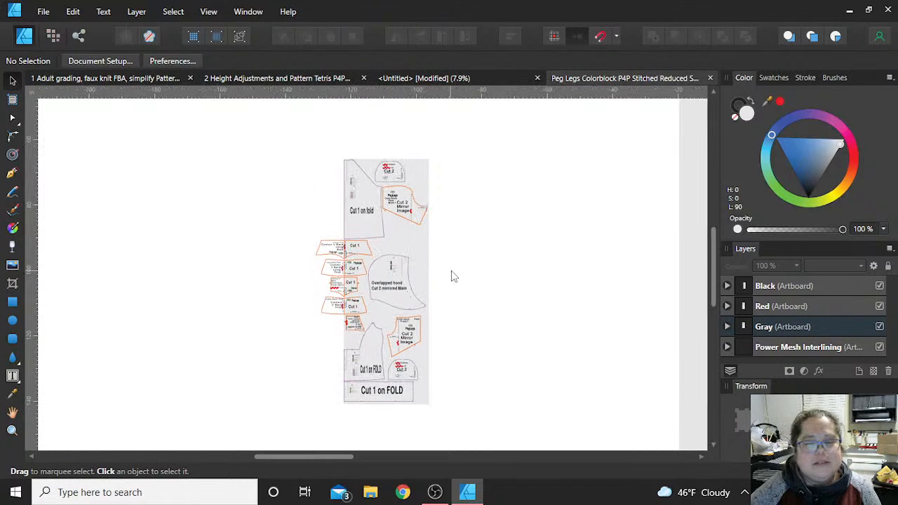
{"action": "scroll", "coordinate": [484, 256], "scroll_direction": "down", "scroll_amount": 2}
{"action": "scroll", "coordinate": [489, 263], "scroll_direction": "up", "scroll_amount": 1}
{"action": "scroll", "coordinate": [489, 263], "scroll_direction": "down", "scroll_amount": 3}
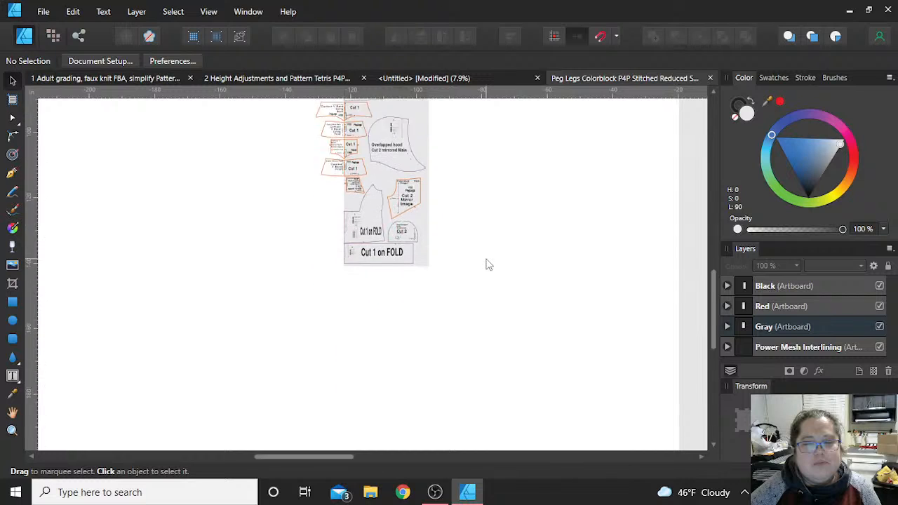
{"action": "scroll", "coordinate": [489, 264], "scroll_direction": "up", "scroll_amount": 4}
{"action": "scroll", "coordinate": [489, 265], "scroll_direction": "down", "scroll_amount": 1}
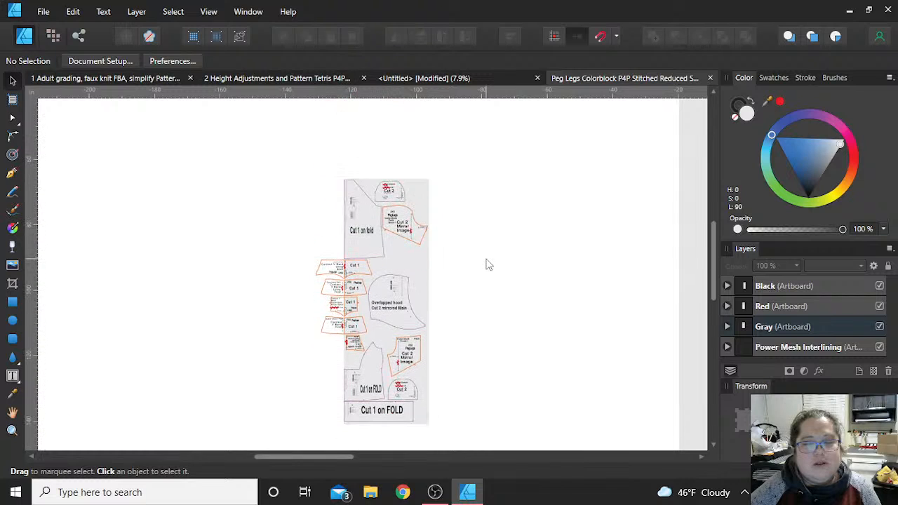
{"action": "scroll", "coordinate": [485, 262], "scroll_direction": "down", "scroll_amount": 3}
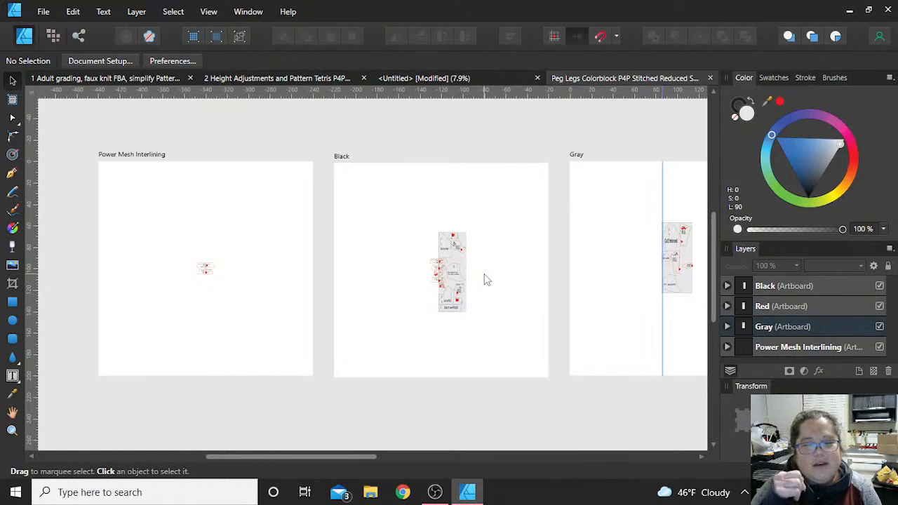
- Compare the layout with the untitled document, rotate all Black artboard objects 90 degrees counterclockwise, and rotate them back clockwise
{"action": "left_click", "coordinate": [457, 79]}
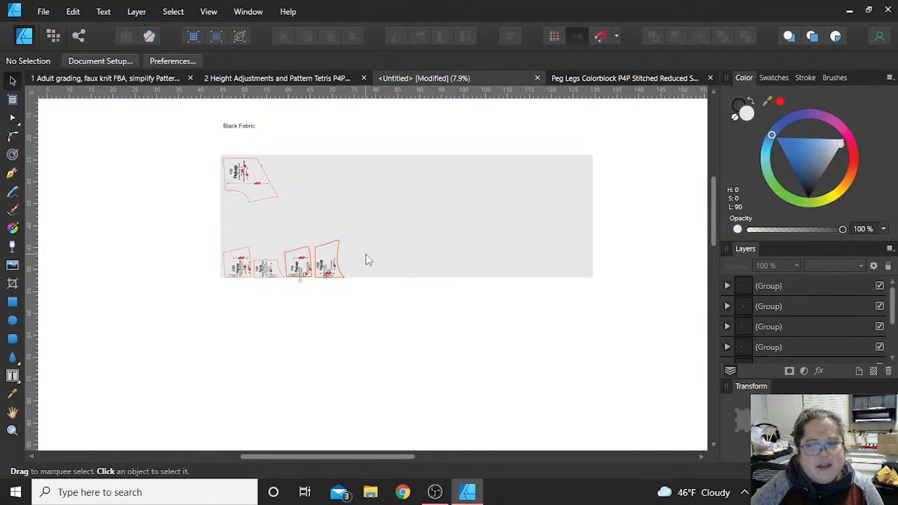
{"action": "left_click", "coordinate": [660, 80]}
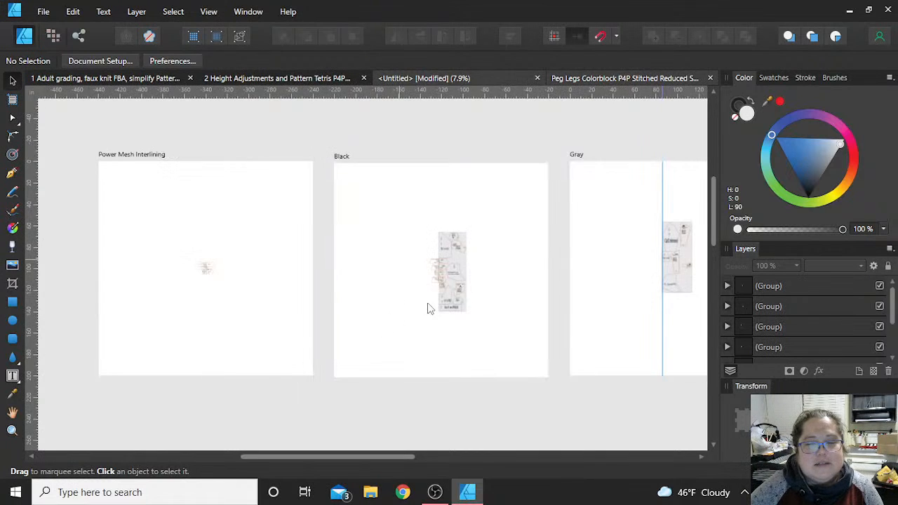
{"action": "left_click_drag", "start_coordinate": [375, 191], "coordinate": [521, 365]}
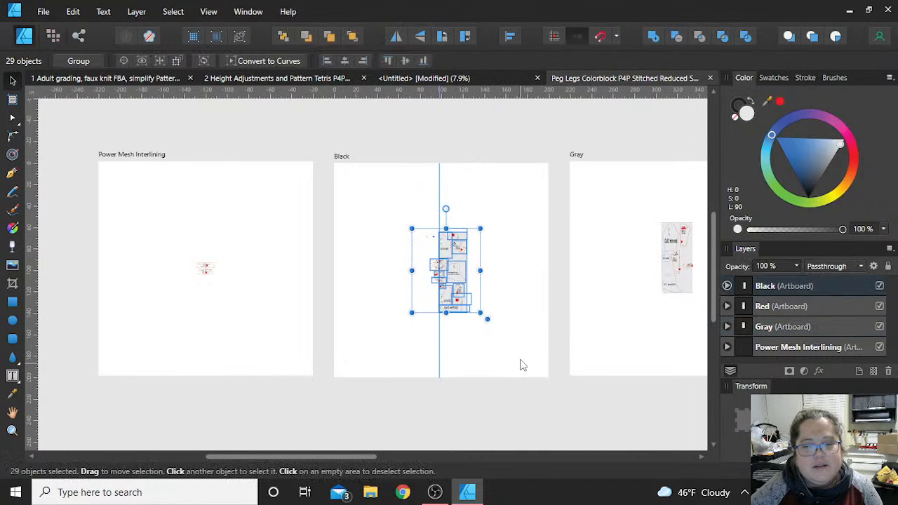
{"action": "left_click", "coordinate": [444, 38]}
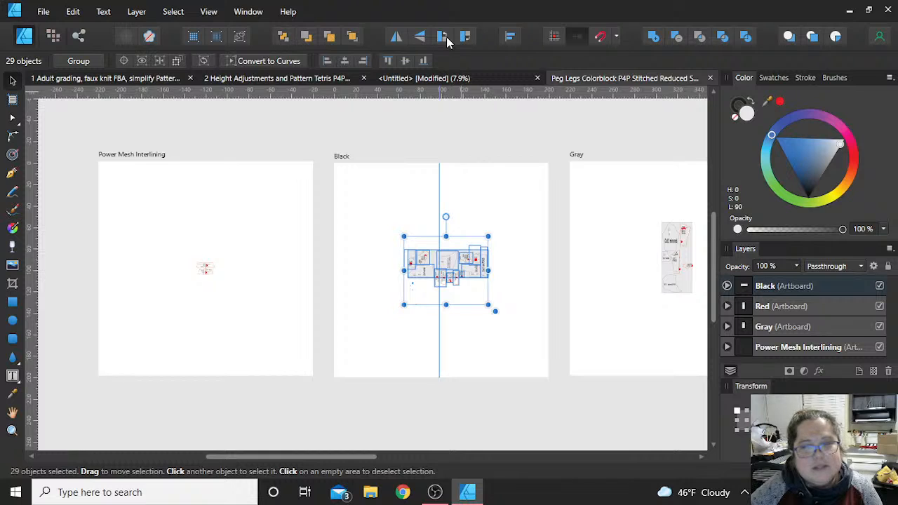
{"action": "left_click", "coordinate": [469, 40]}
{"action": "left_click", "coordinate": [521, 117]}
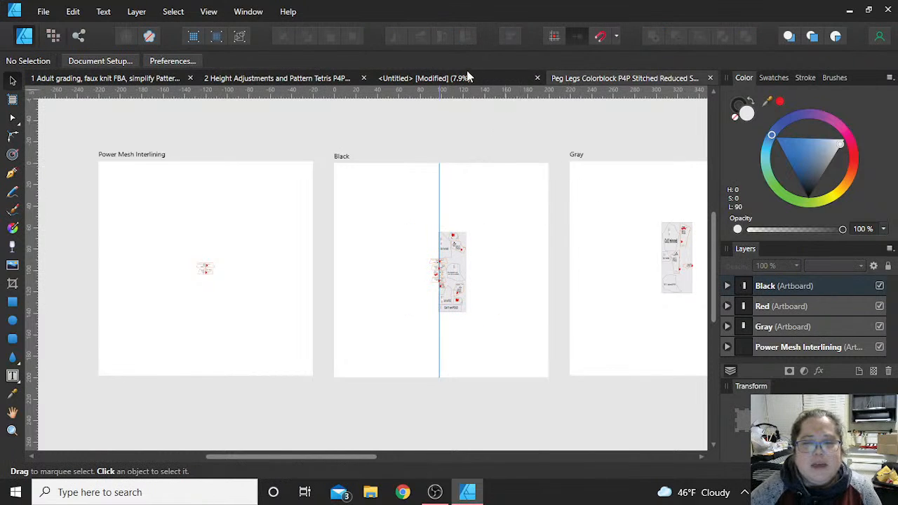
- Undo the rotations of the Black artboard layout and deselect its objects
{"action": "key", "text": "ctrl+z"}
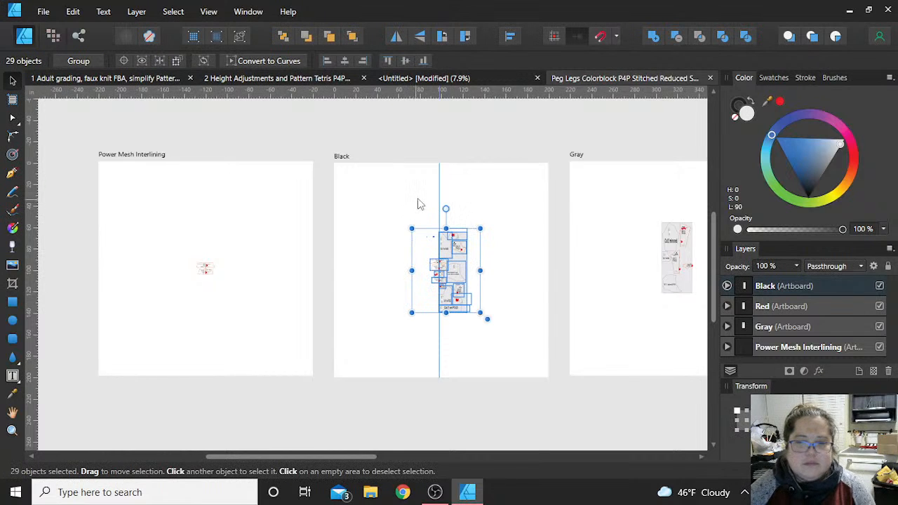
{"action": "key", "text": "ctrl+z"}
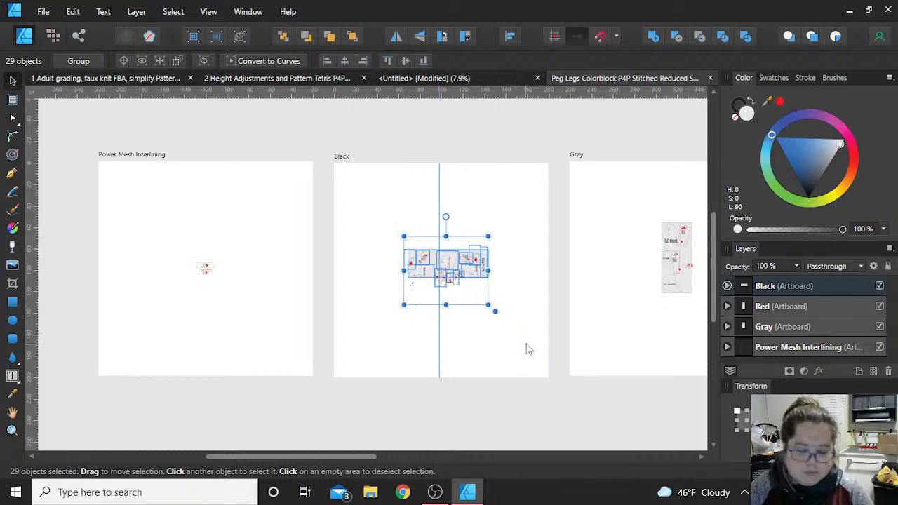
{"action": "key", "text": "ctrl+z"}
{"action": "left_click", "coordinate": [623, 336]}
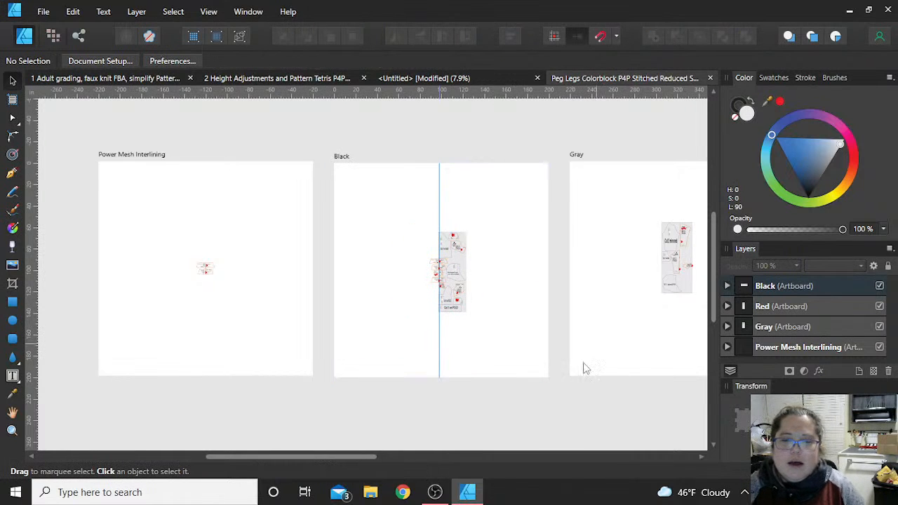
- In the untitled document, draw a second fabric rectangle below the black fabric and adjust its width
{"action": "left_click_drag", "start_coordinate": [357, 456], "coordinate": [501, 462]}
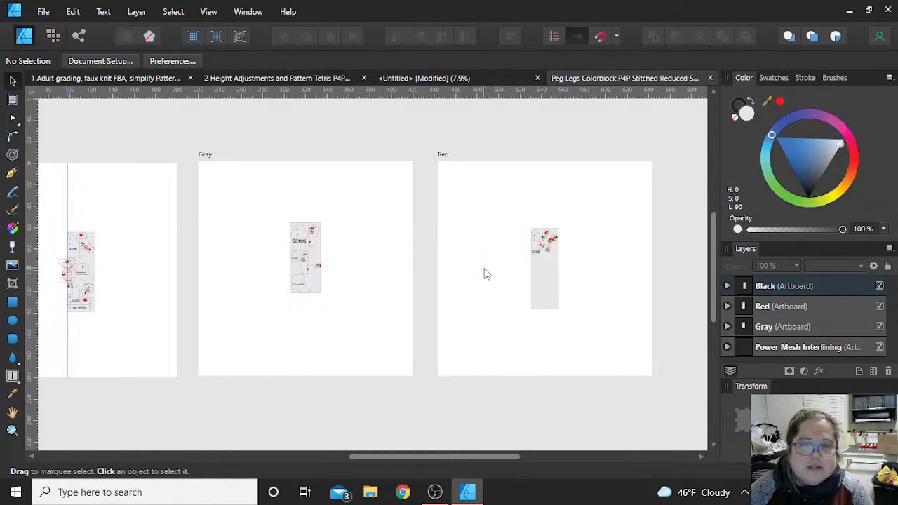
{"action": "key", "text": "ctrl+z"}
{"action": "key", "text": "ctrl+z"}
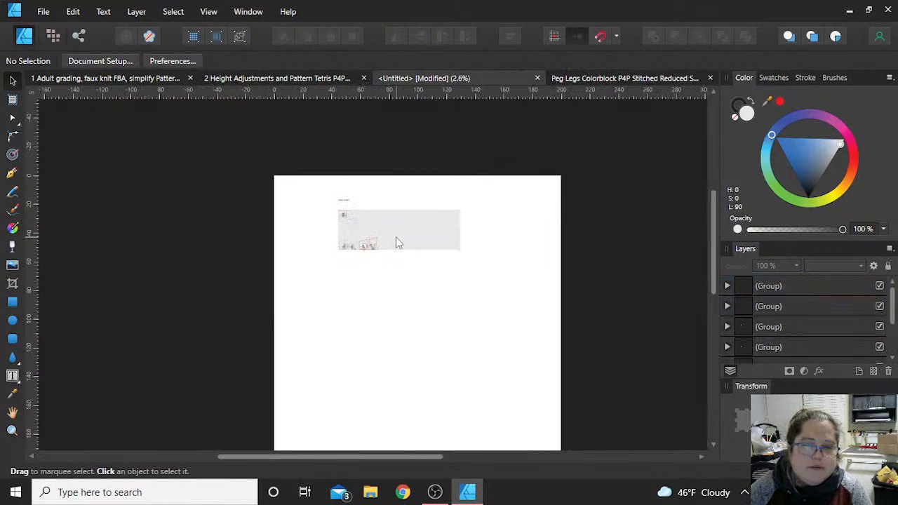
{"action": "left_click", "coordinate": [12, 302]}
{"action": "left_click_drag", "start_coordinate": [341, 298], "coordinate": [485, 375]}
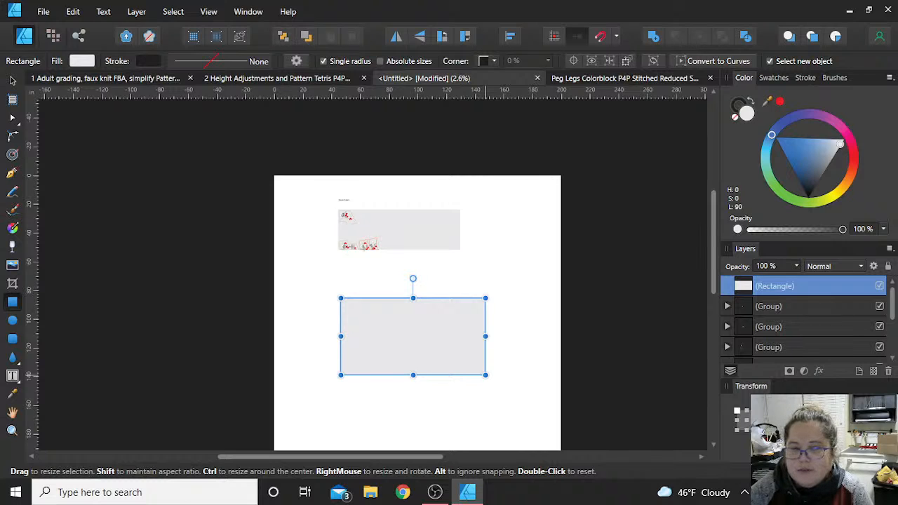
{"action": "key", "text": "Tab"}
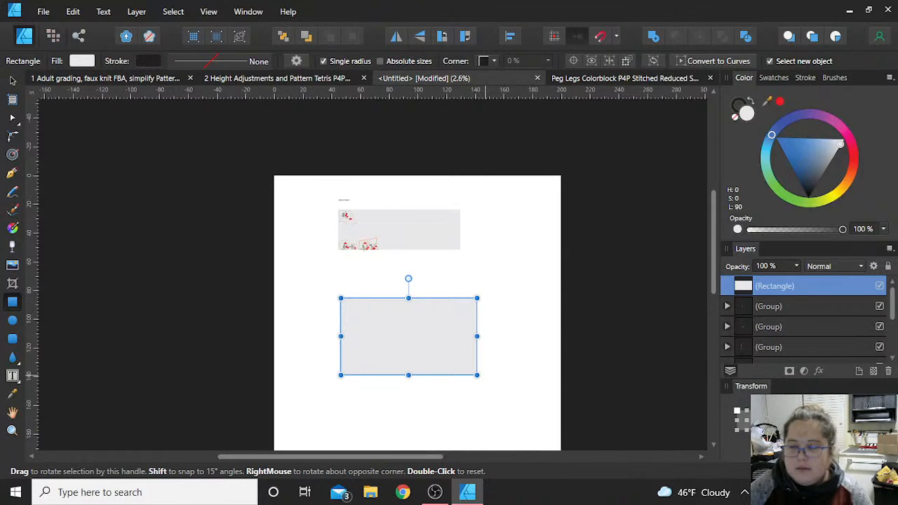
{"action": "key", "text": "Return"}
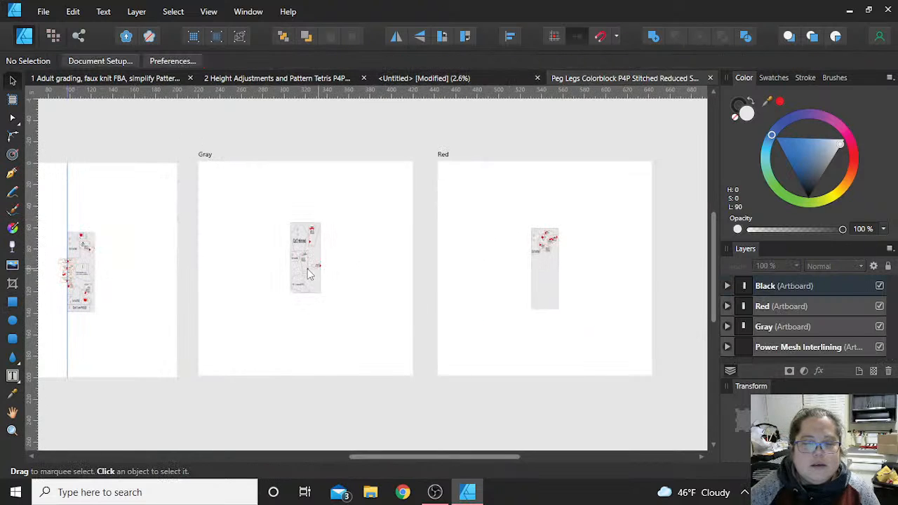
- Return to the Peg Legs Colorblock document and examine the Gray artboard's hoodie and color block pieces
{"action": "scroll", "coordinate": [294, 267], "scroll_direction": "up", "scroll_amount": 5}
{"action": "scroll", "coordinate": [295, 266], "scroll_direction": "up", "scroll_amount": 6}
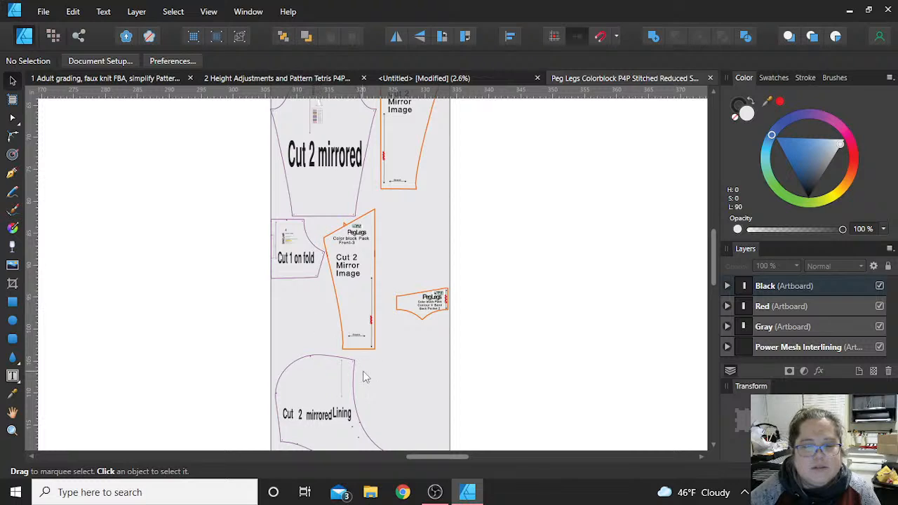
{"action": "scroll", "coordinate": [366, 373], "scroll_direction": "down", "scroll_amount": 2}
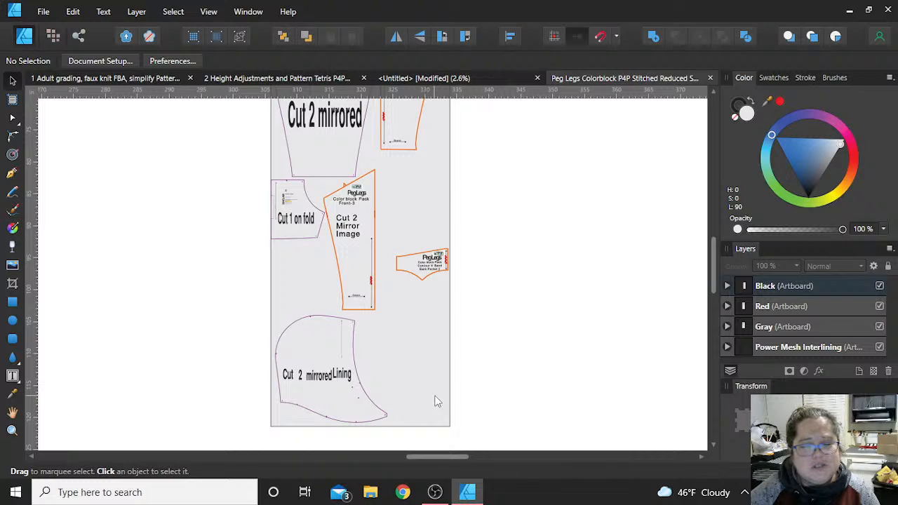
{"action": "scroll", "coordinate": [461, 359], "scroll_direction": "up", "scroll_amount": 1}
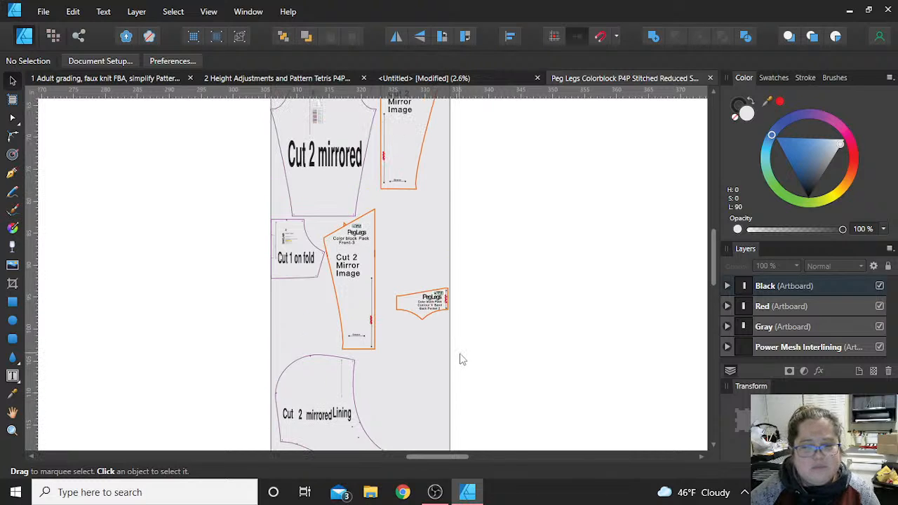
{"action": "scroll", "coordinate": [433, 330], "scroll_direction": "down", "scroll_amount": 2}
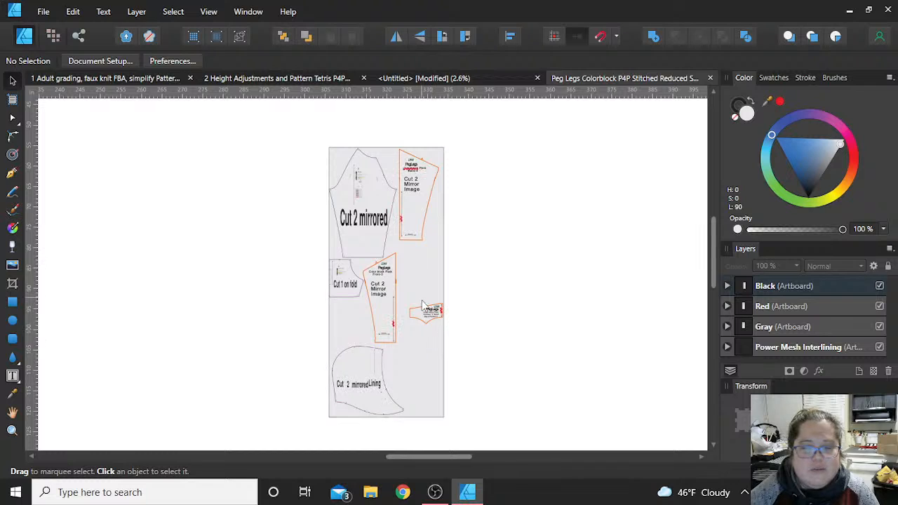
- Move the Contour V Band Back Pocket 2 piece below the small Cut 1 on fold piece, beside Front-3, on the Gray fabric
{"action": "scroll", "coordinate": [424, 309], "scroll_direction": "up", "scroll_amount": 3}
{"action": "scroll", "coordinate": [422, 305], "scroll_direction": "up", "scroll_amount": 2}
{"action": "left_click", "coordinate": [397, 330]}
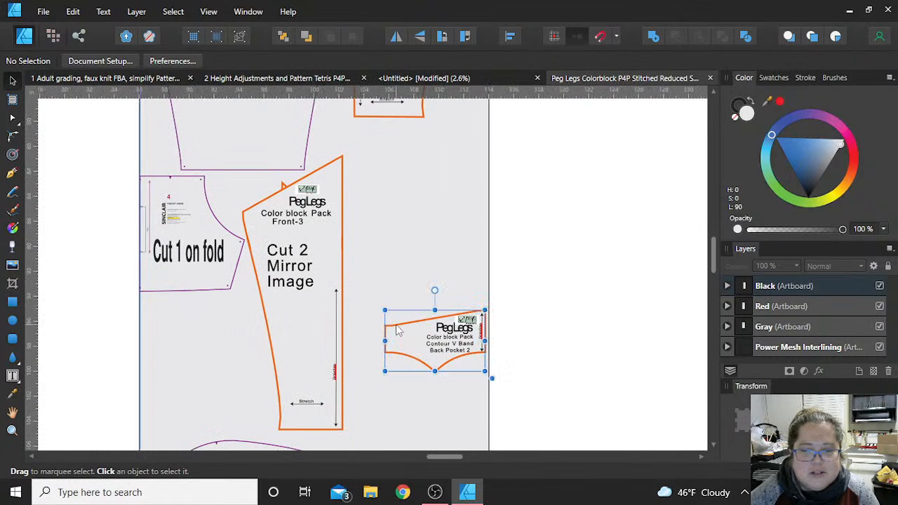
{"action": "left_click_drag", "start_coordinate": [451, 337], "coordinate": [203, 327]}
{"action": "scroll", "coordinate": [407, 351], "scroll_direction": "down", "scroll_amount": 2}
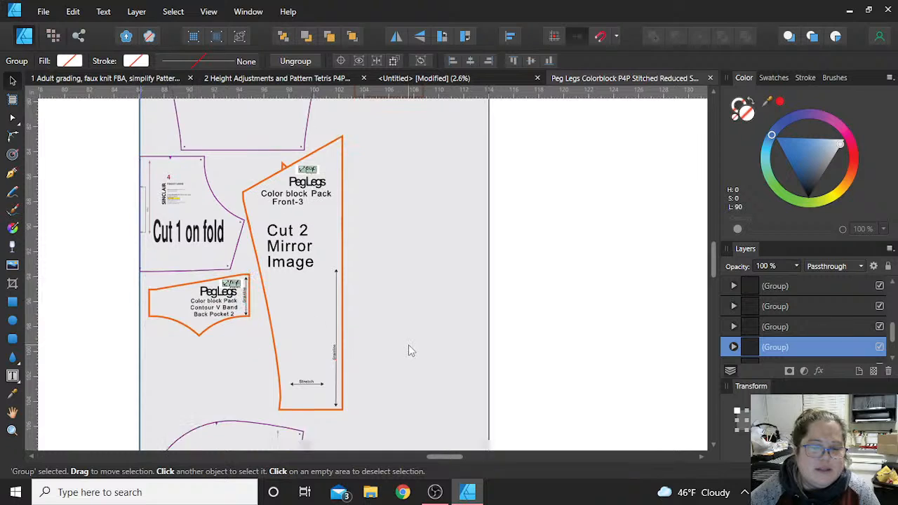
{"action": "left_click", "coordinate": [587, 307]}
{"action": "scroll", "coordinate": [587, 307], "scroll_direction": "down", "scroll_amount": 3}
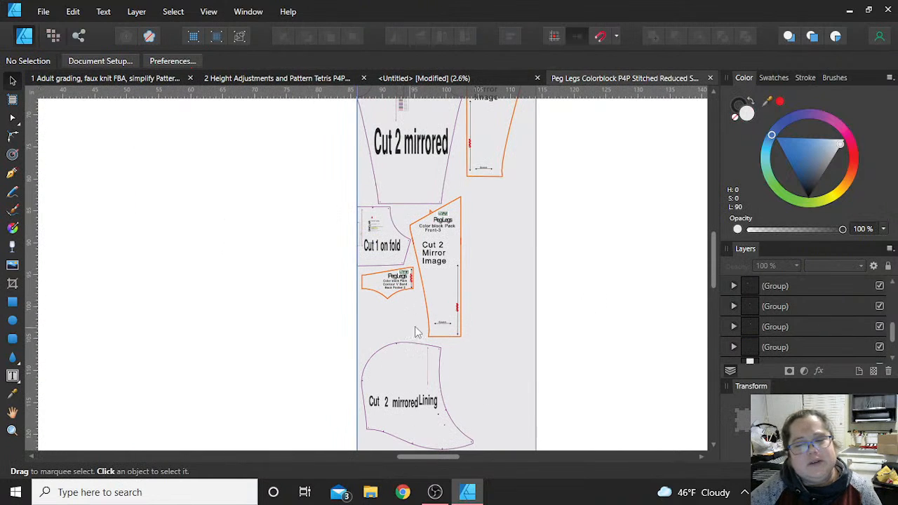
{"action": "scroll", "coordinate": [552, 325], "scroll_direction": "down", "scroll_amount": 2}
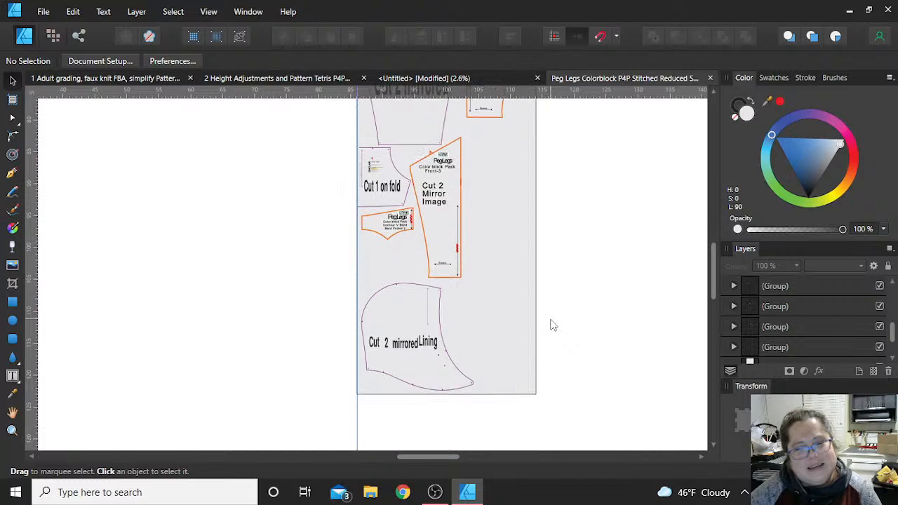
{"action": "scroll", "coordinate": [580, 331], "scroll_direction": "up", "scroll_amount": 2}
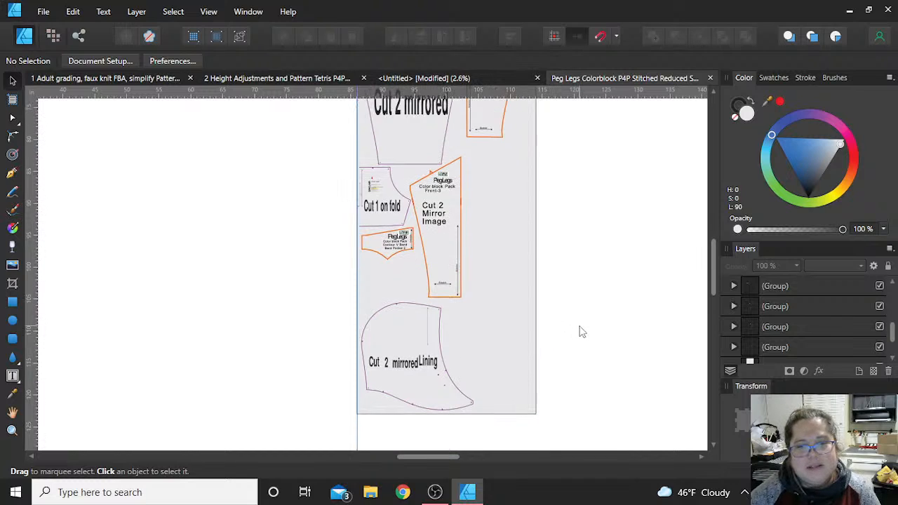
{"action": "scroll", "coordinate": [534, 334], "scroll_direction": "down", "scroll_amount": 1}
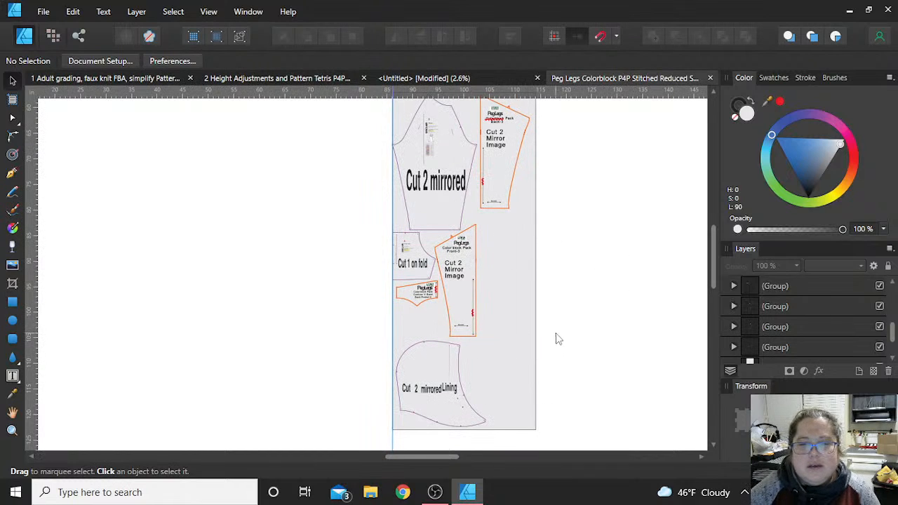
- Examine the Red artboard layout, checking the Sinclair Front Top, the thumbhole panel, and the Peg Legs color block pieces
{"action": "scroll", "coordinate": [556, 339], "scroll_direction": "down", "scroll_amount": 2}
{"action": "scroll", "coordinate": [525, 368], "scroll_direction": "down", "scroll_amount": 2}
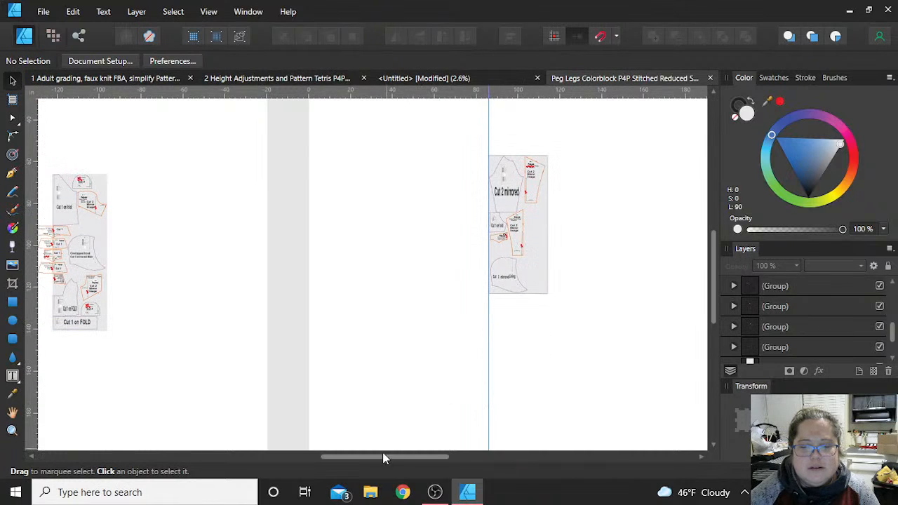
{"action": "left_click_drag", "start_coordinate": [383, 453], "coordinate": [521, 446]}
{"action": "scroll", "coordinate": [486, 349], "scroll_direction": "up", "scroll_amount": 2}
{"action": "scroll", "coordinate": [486, 349], "scroll_direction": "up", "scroll_amount": 3}
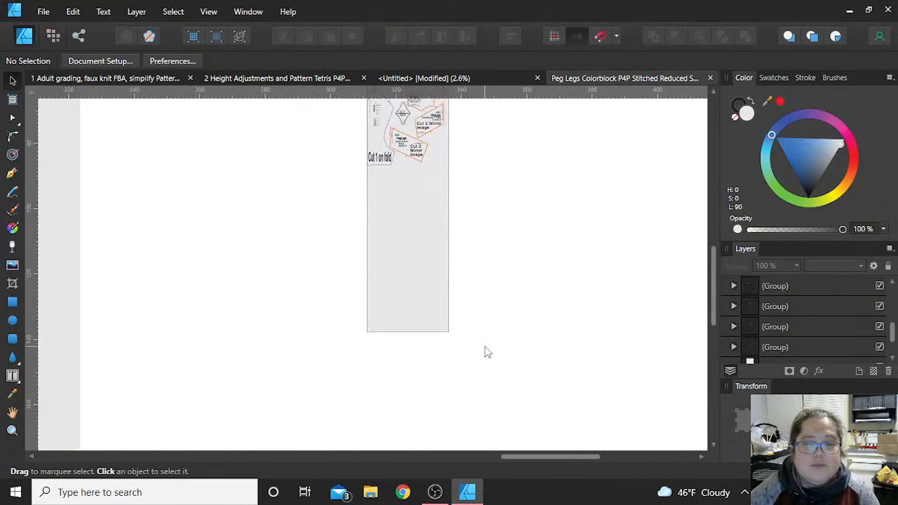
{"action": "scroll", "coordinate": [486, 351], "scroll_direction": "up", "scroll_amount": 4}
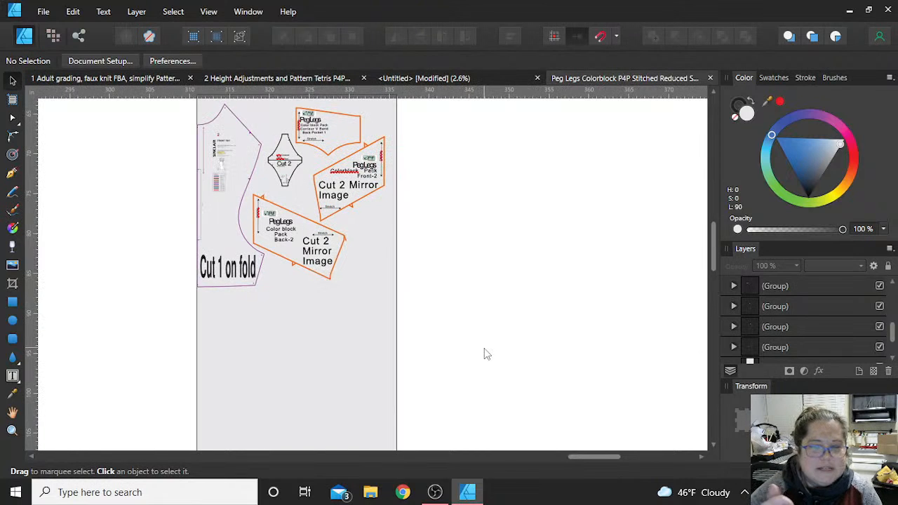
{"action": "scroll", "coordinate": [321, 385], "scroll_direction": "up", "scroll_amount": 3}
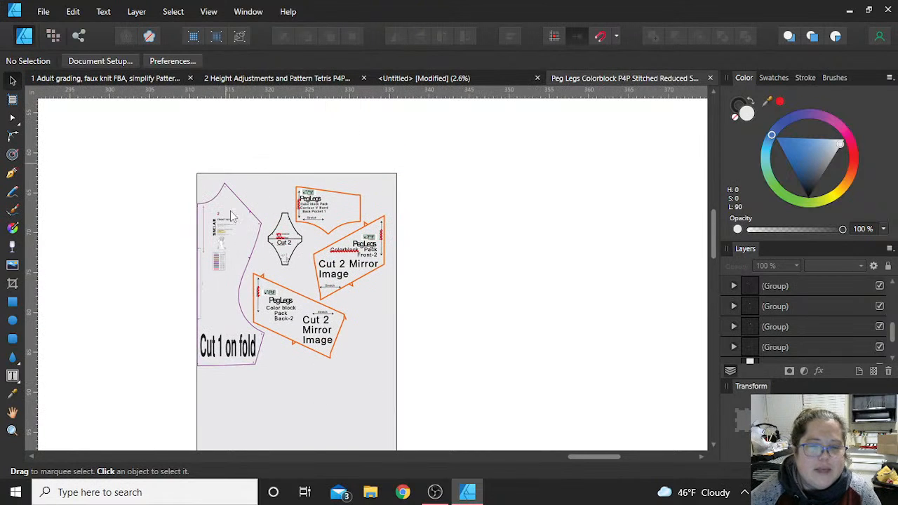
{"action": "scroll", "coordinate": [293, 262], "scroll_direction": "up", "scroll_amount": 4}
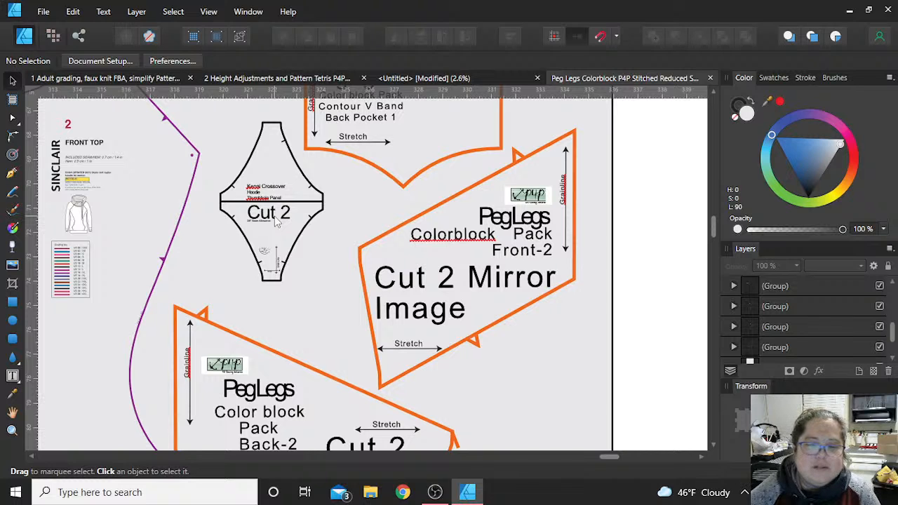
{"action": "scroll", "coordinate": [278, 221], "scroll_direction": "down", "scroll_amount": 4}
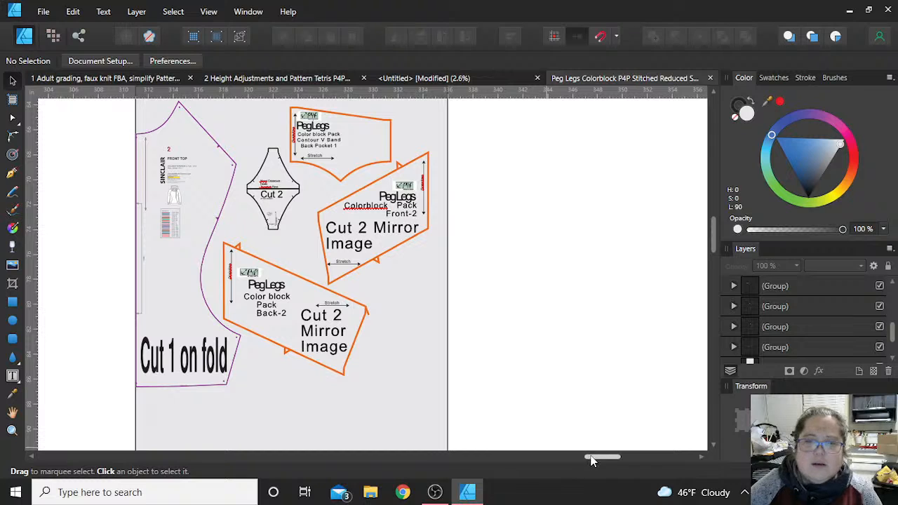
{"action": "scroll", "coordinate": [554, 322], "scroll_direction": "down", "scroll_amount": 2}
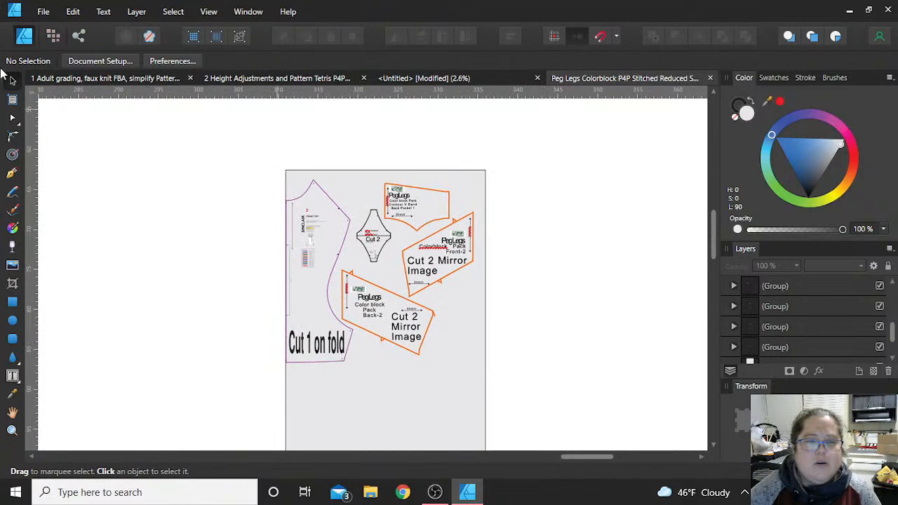
{"action": "left_click", "coordinate": [42, 13]}
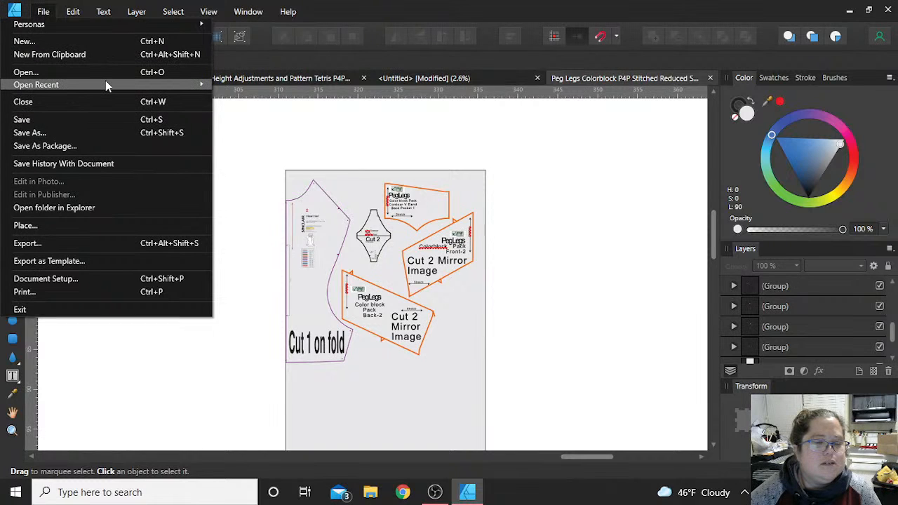
{"action": "mouse_move", "coordinate": [106, 85]}
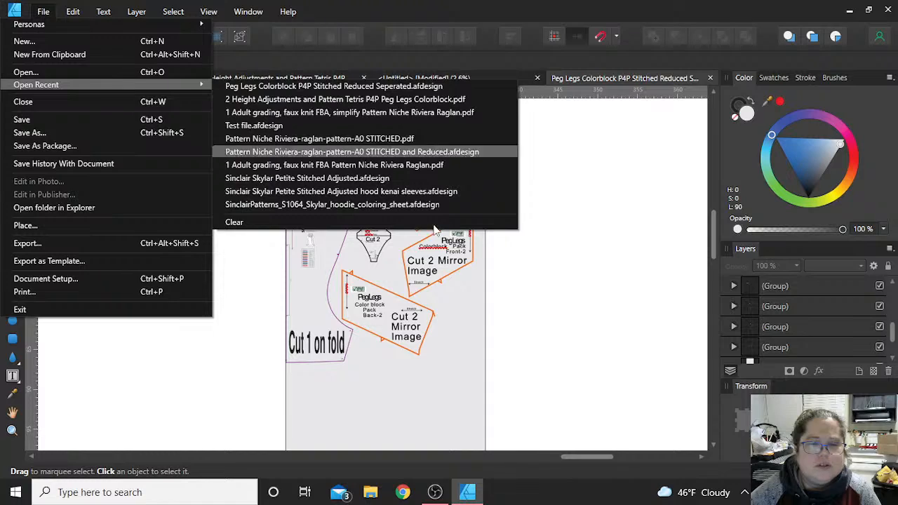
{"action": "left_click", "coordinate": [582, 400]}
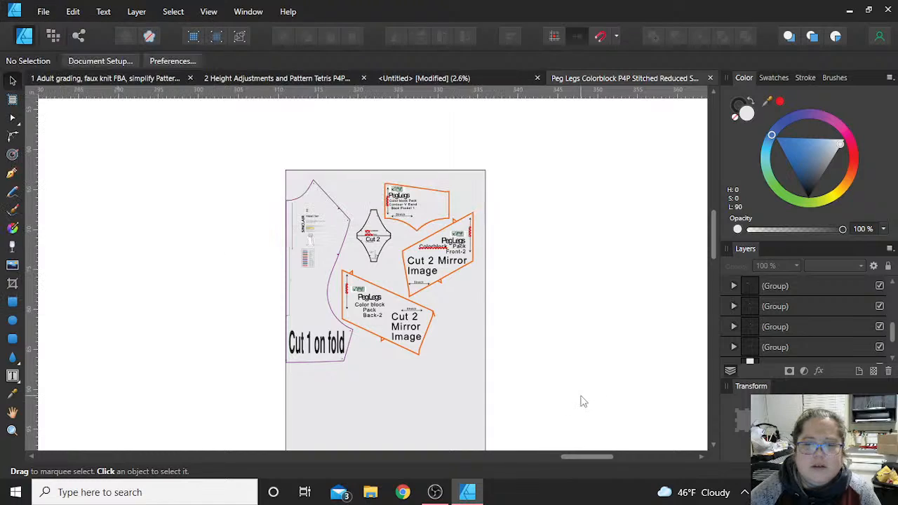
{"action": "left_click", "coordinate": [436, 493]}
{"action": "left_click", "coordinate": [358, 130]}
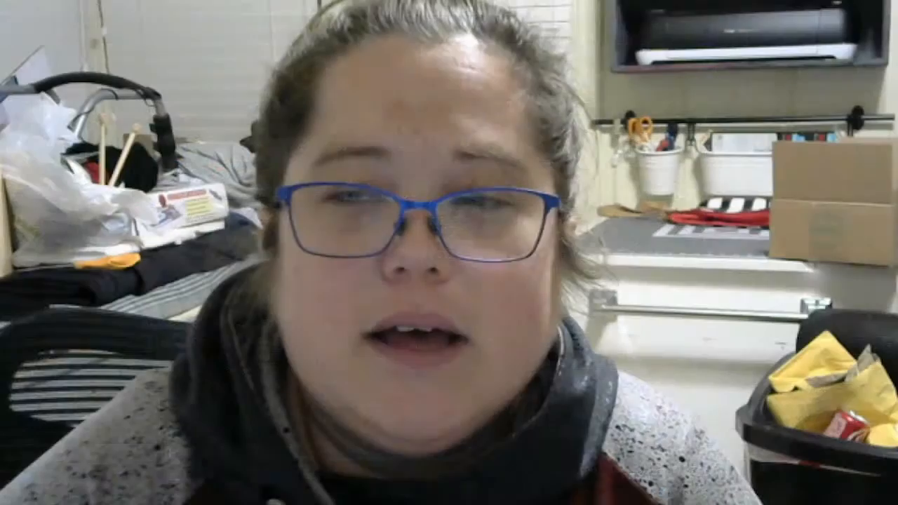